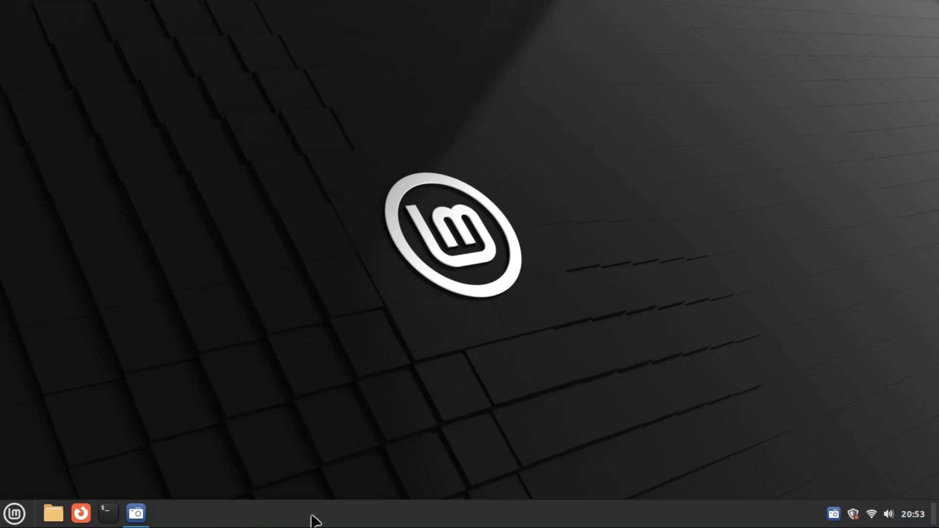
Check the desktop calendar, then set the system sound volume to 46%
{"action": "left_click", "coordinate": [922, 517]}
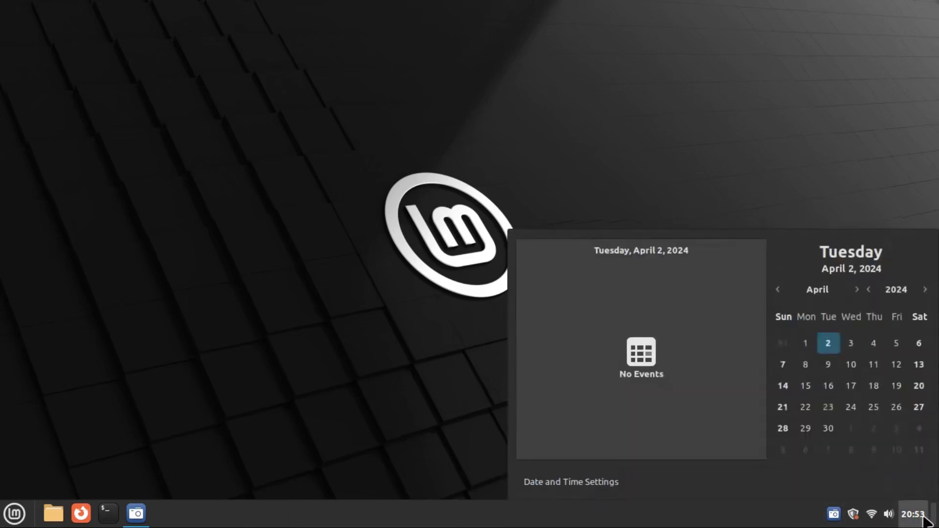
{"action": "left_click", "coordinate": [923, 519]}
{"action": "left_click", "coordinate": [889, 513]}
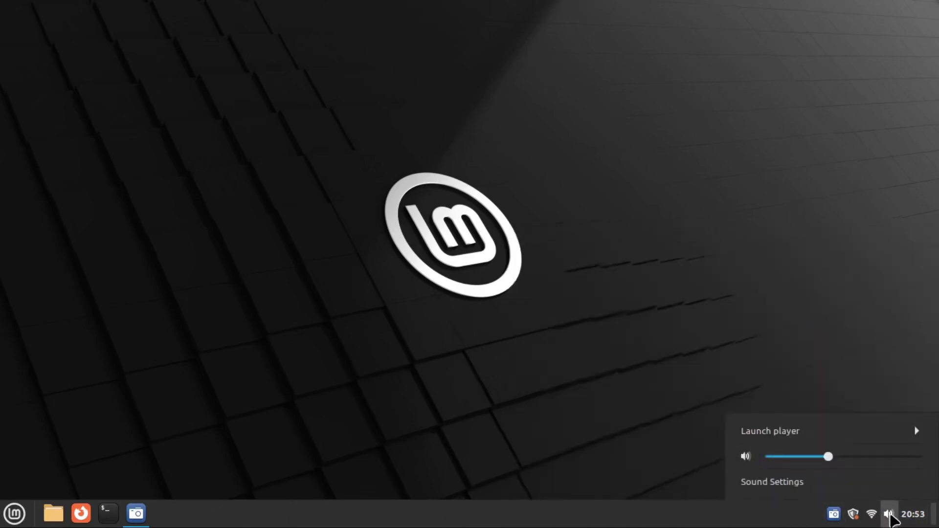
{"action": "mouse_move", "coordinate": [828, 457]}
{"action": "left_mouse_down"}
{"action": "mouse_move", "coordinate": [817, 456]}
{"action": "mouse_move", "coordinate": [839, 456]}
{"action": "left_mouse_up"}
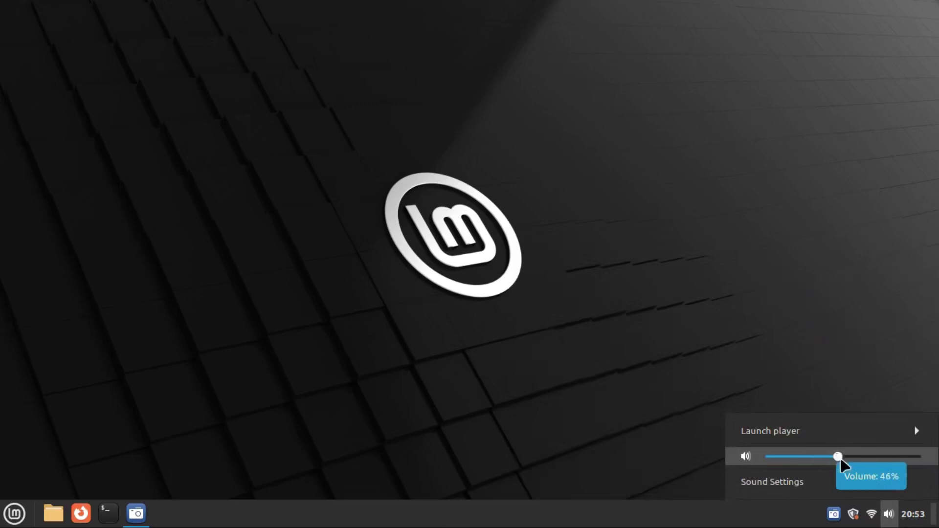
View the wired and wireless network connections in the desktop's network applet
{"action": "left_click", "coordinate": [871, 518]}
{"action": "left_click", "coordinate": [872, 517]}
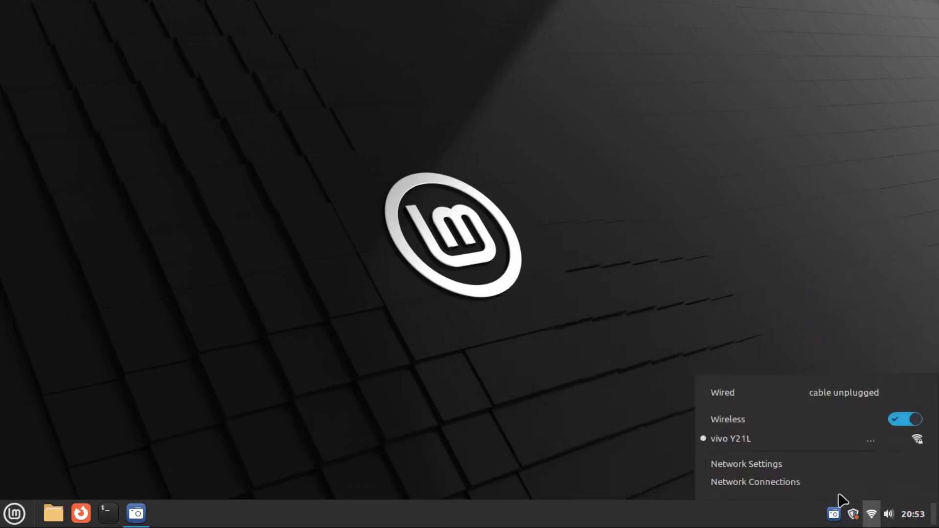
{"action": "left_click", "coordinate": [872, 517]}
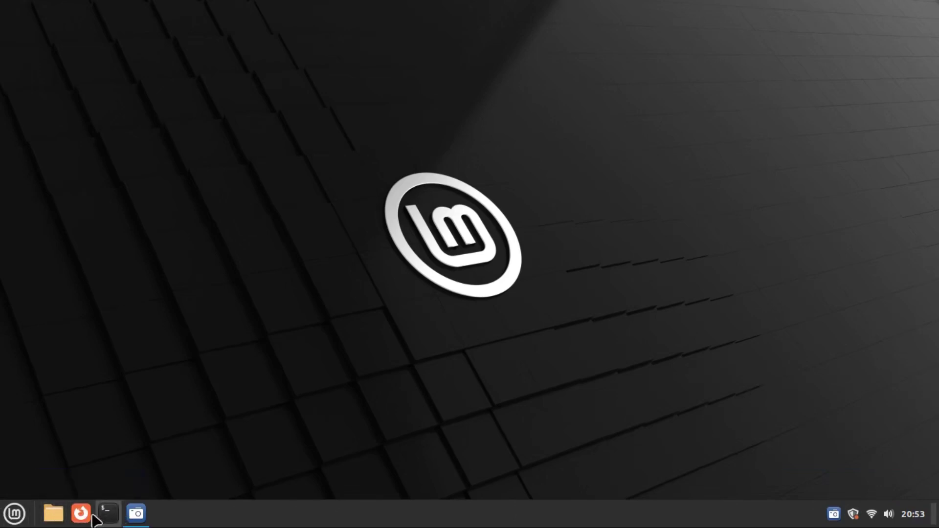
Browse the installed applications category by category and through the full application list
{"action": "left_click", "coordinate": [14, 517]}
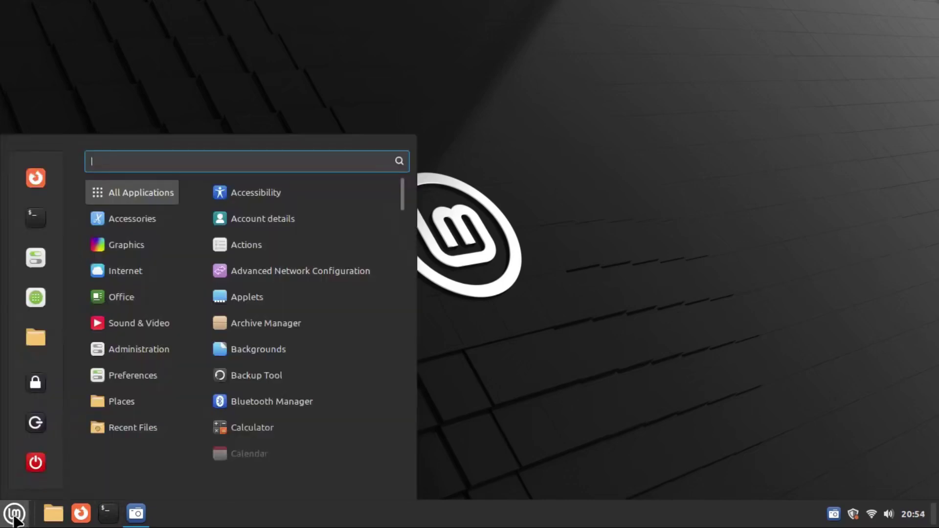
{"action": "mouse_move", "coordinate": [134, 249]}
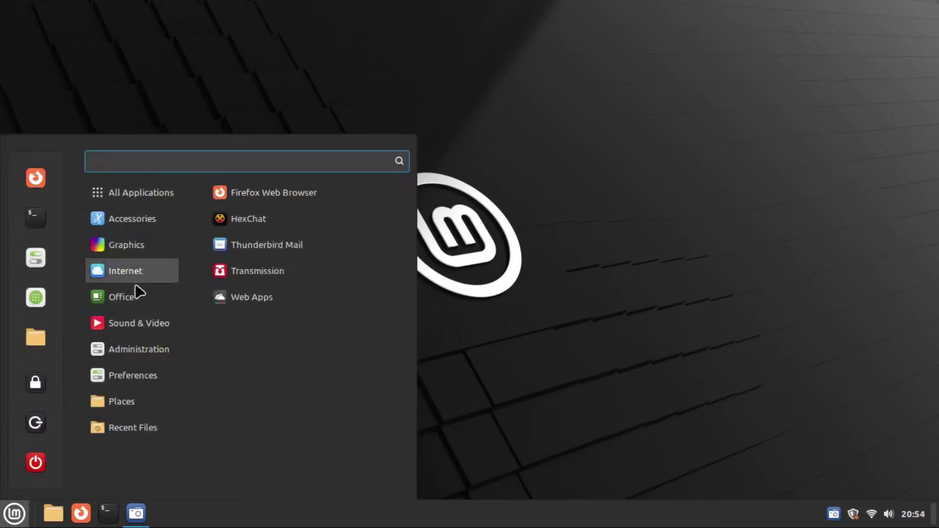
{"action": "mouse_move", "coordinate": [139, 370]}
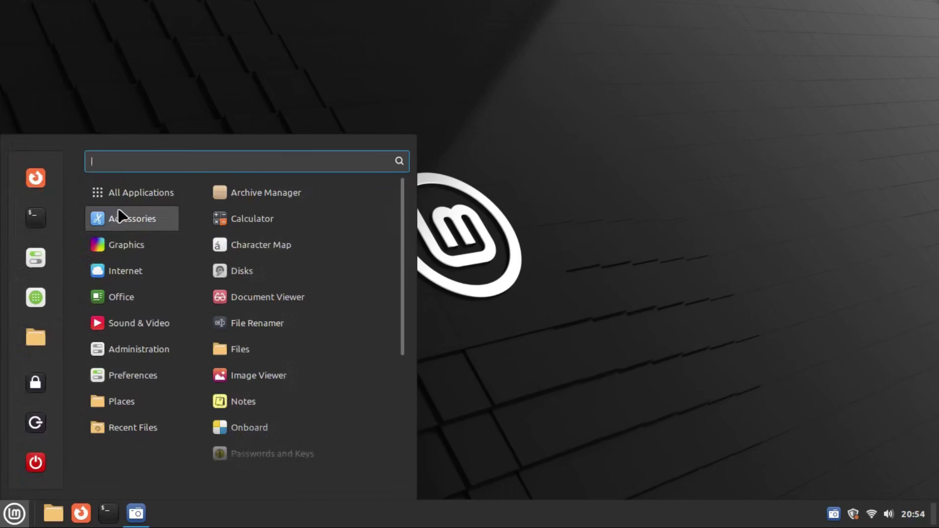
{"action": "mouse_move", "coordinate": [126, 330]}
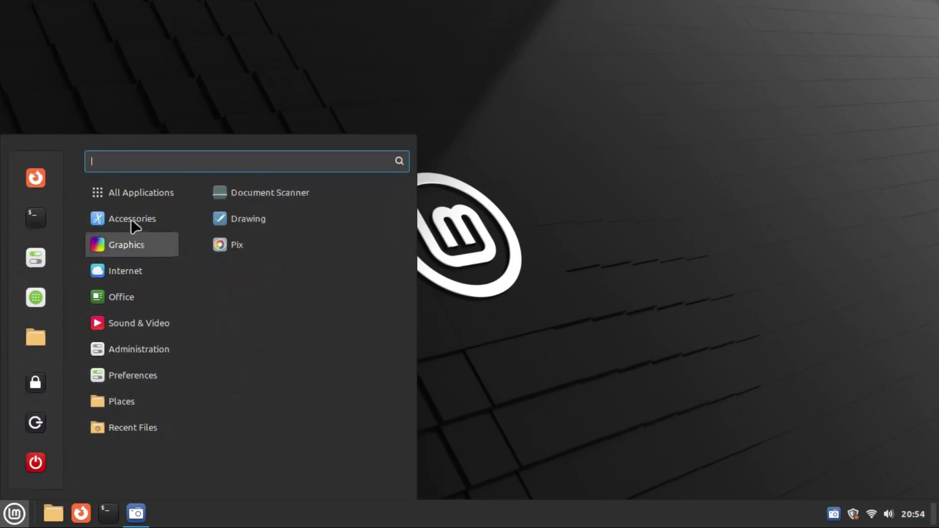
{"action": "mouse_move", "coordinate": [119, 199]}
{"action": "scroll", "coordinate": [304, 323], "scroll_direction": "down", "scroll_amount": 3}
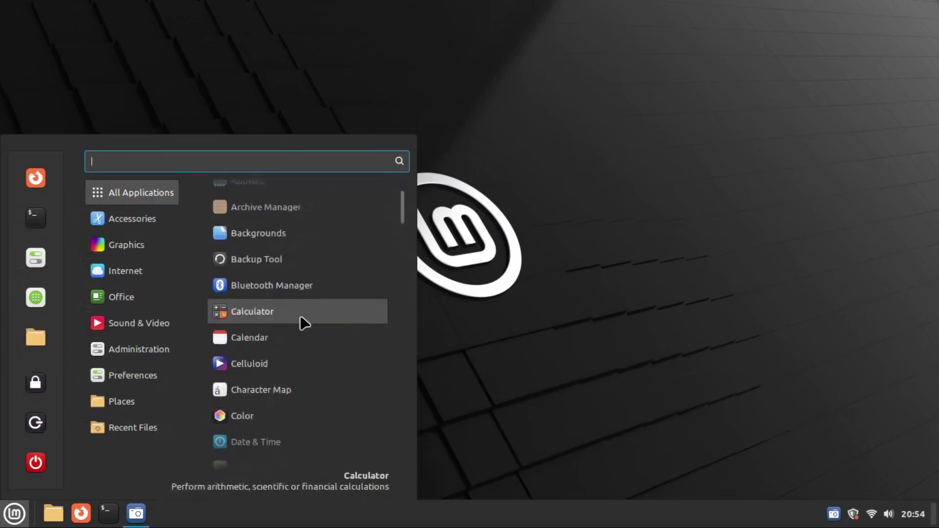
{"action": "scroll", "coordinate": [304, 323], "scroll_direction": "down", "scroll_amount": 3}
{"action": "left_click_drag", "start_coordinate": [404, 236], "coordinate": [288, 182]}
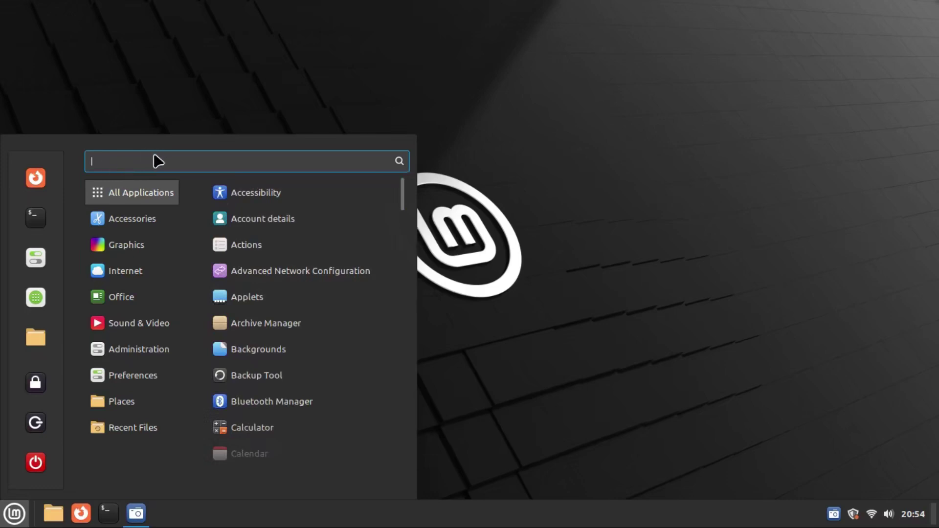
Set the mouse pointer to the largest size in the Mouse and Touchpad preferences and close them
{"action": "mouse_move", "coordinate": [155, 386]}
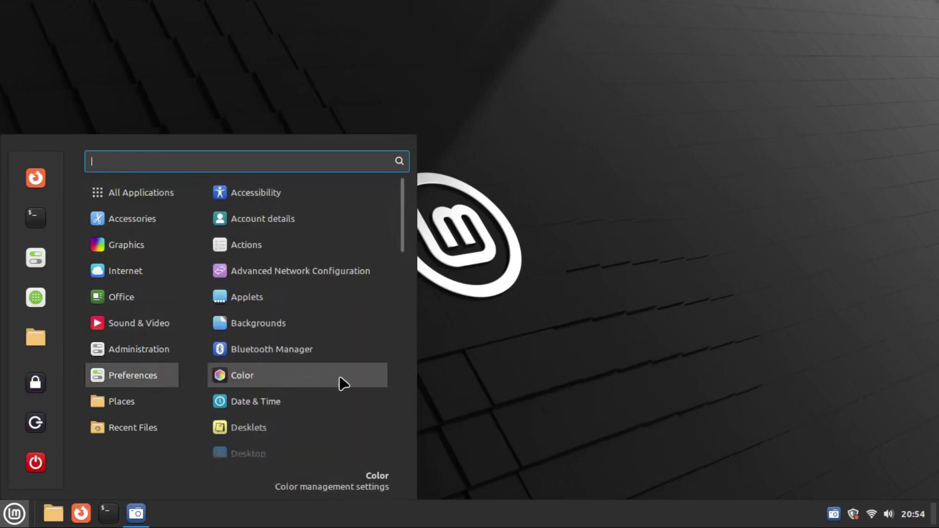
{"action": "scroll", "coordinate": [344, 384], "scroll_direction": "down", "scroll_amount": 5}
{"action": "left_click", "coordinate": [324, 432]}
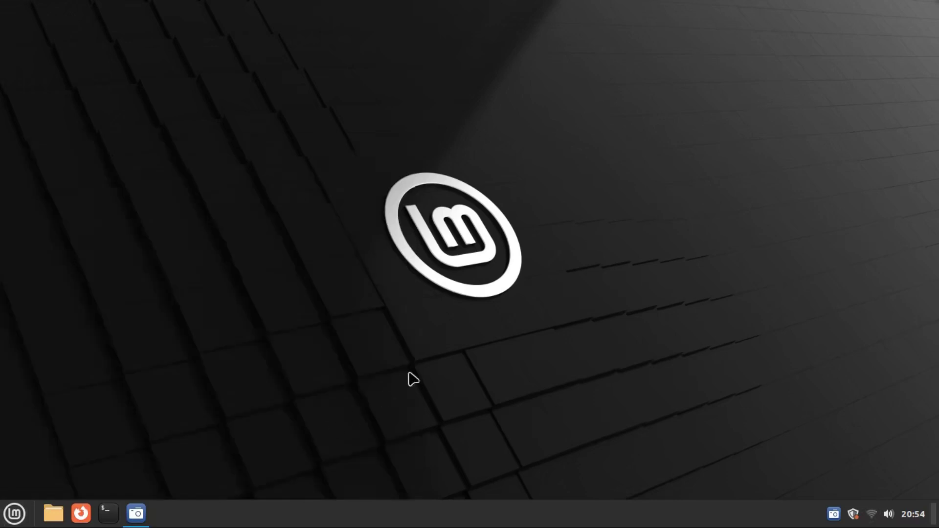
{"action": "left_click_drag", "start_coordinate": [449, 324], "coordinate": [634, 322]}
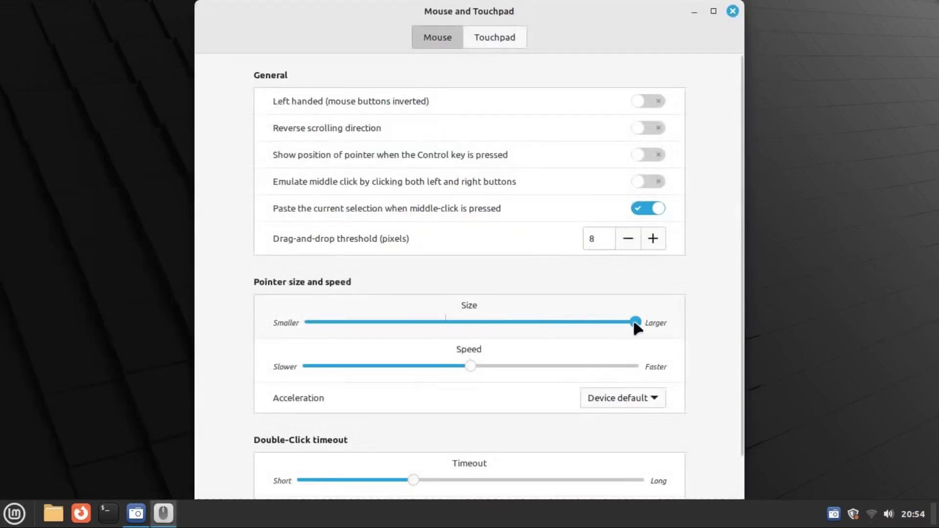
{"action": "left_click", "coordinate": [734, 12]}
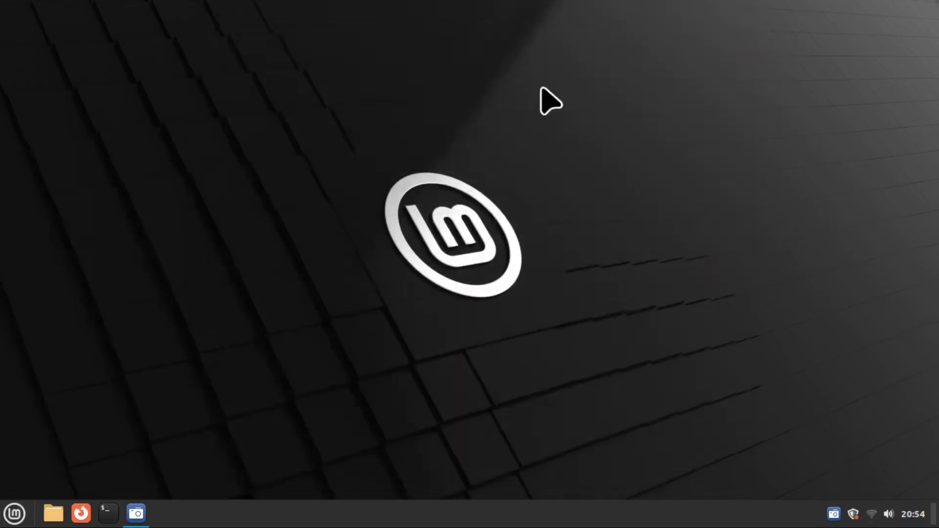
Open Calculator from the Accessories applications, look at it and close it
{"action": "left_click", "coordinate": [20, 504]}
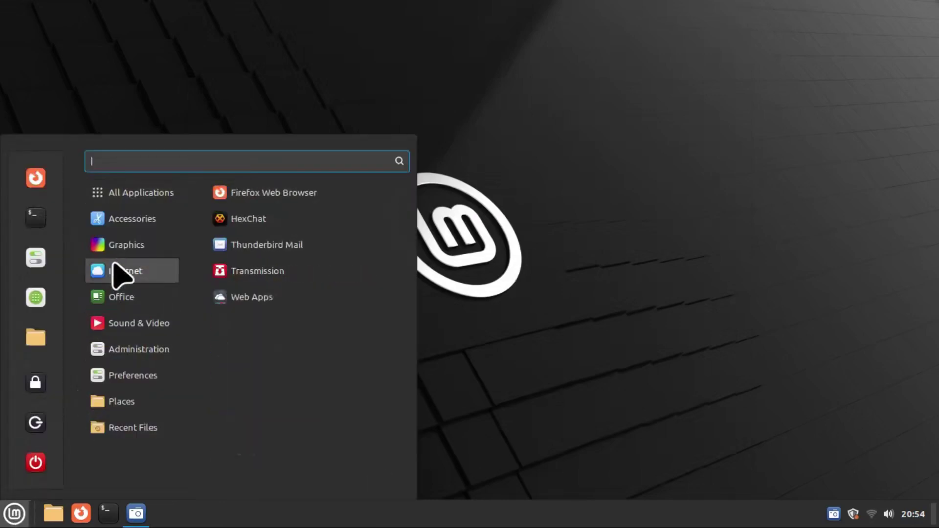
{"action": "mouse_move", "coordinate": [123, 221]}
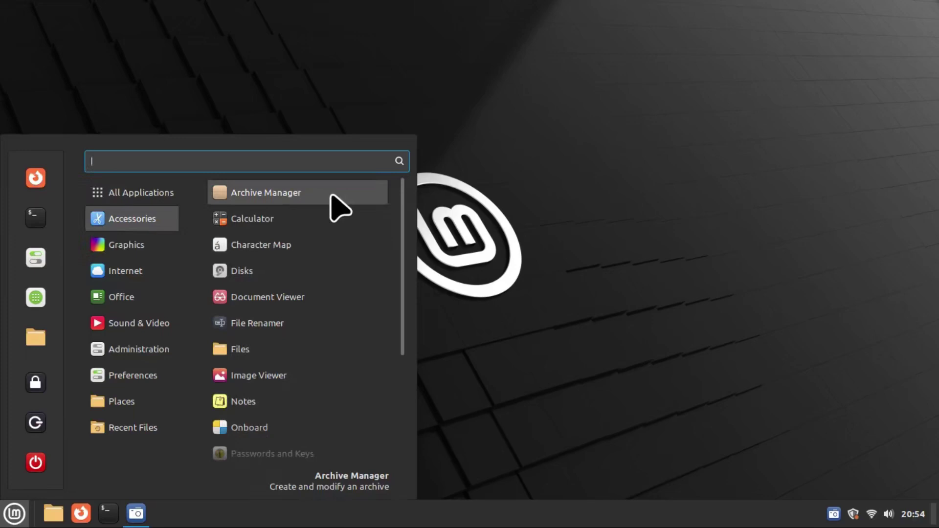
{"action": "left_click", "coordinate": [301, 223]}
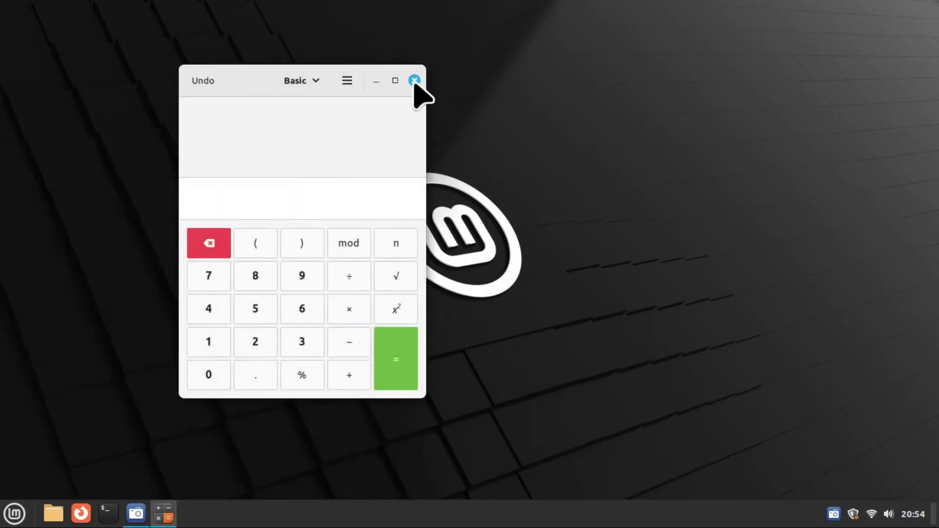
{"action": "left_click", "coordinate": [414, 80]}
Open Character Map from the Accessories applications and widen its script list
{"action": "left_click", "coordinate": [14, 513]}
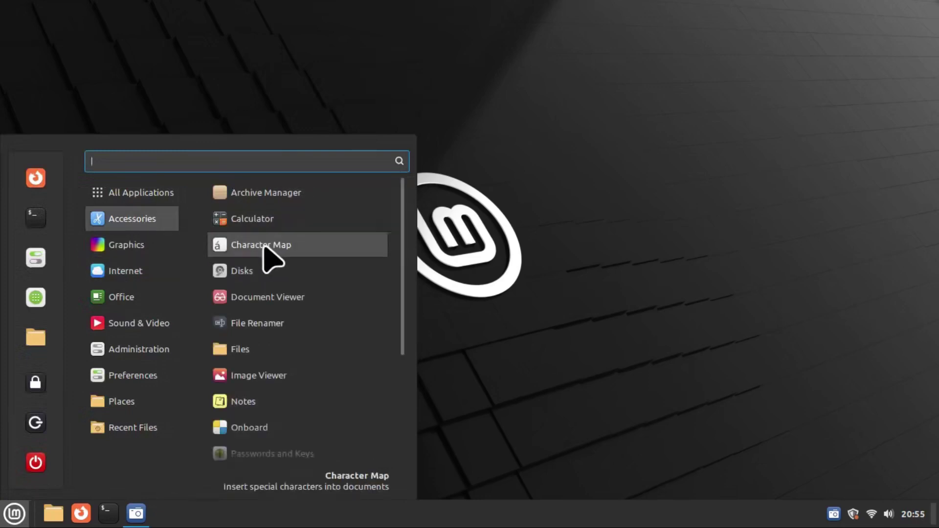
{"action": "left_click", "coordinate": [266, 249]}
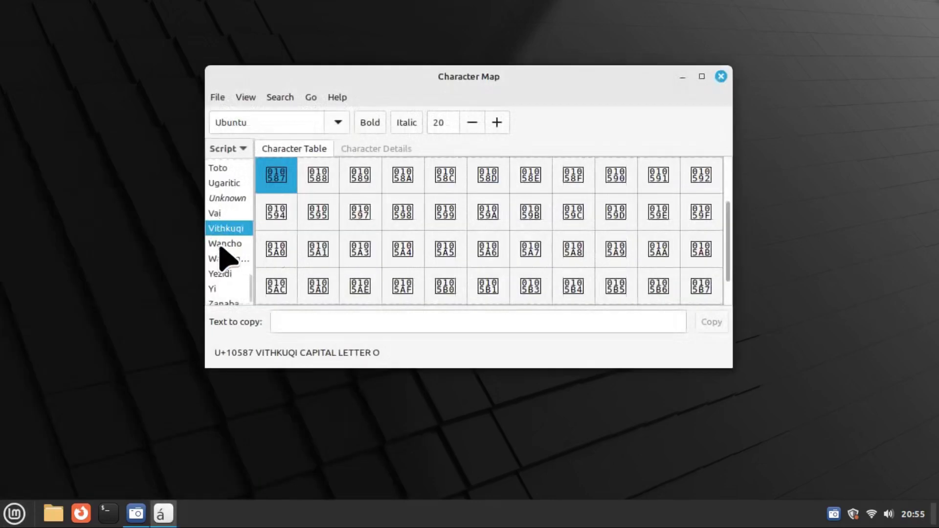
{"action": "left_click_drag", "start_coordinate": [250, 243], "coordinate": [315, 243]}
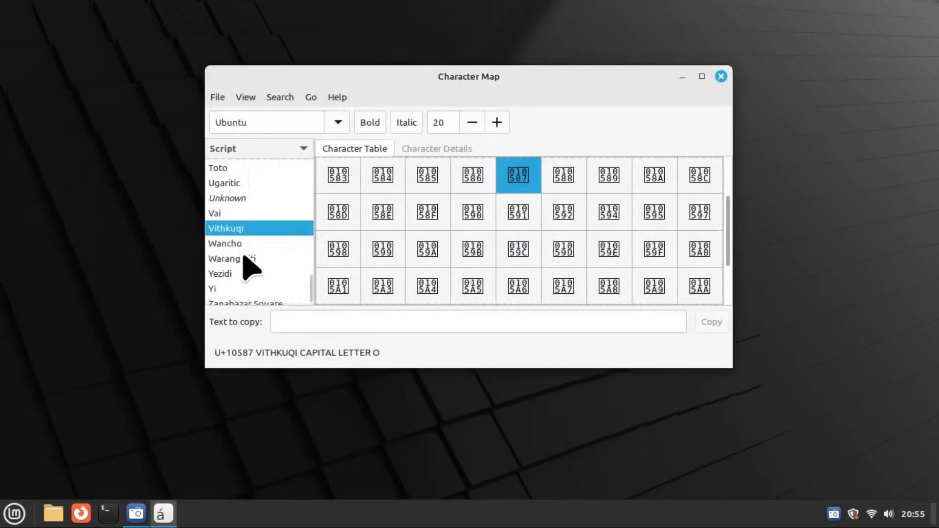
Display the characters of the Tamil script, followed by those of the Telugu script
{"action": "scroll", "coordinate": [262, 259], "scroll_direction": "up", "scroll_amount": 3}
{"action": "scroll", "coordinate": [254, 248], "scroll_direction": "up", "scroll_amount": 1}
{"action": "left_click", "coordinate": [226, 211]}
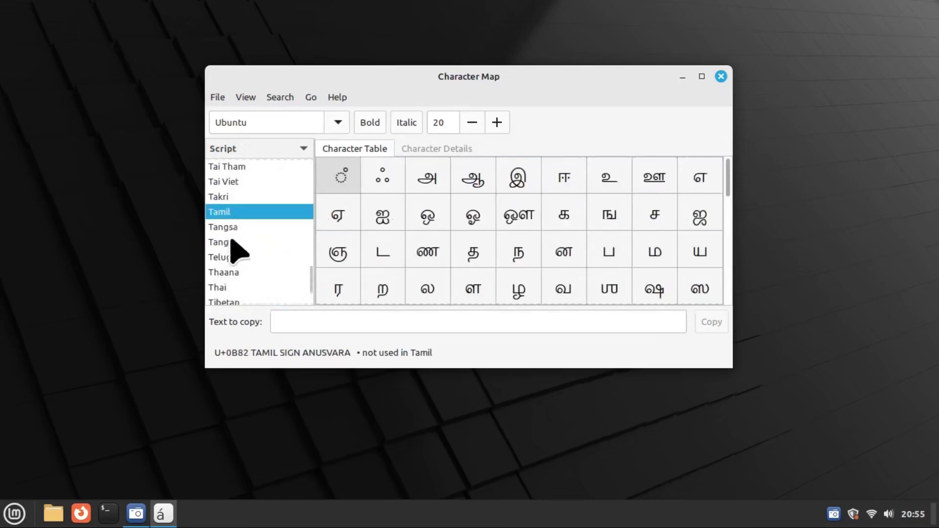
{"action": "left_click", "coordinate": [237, 257]}
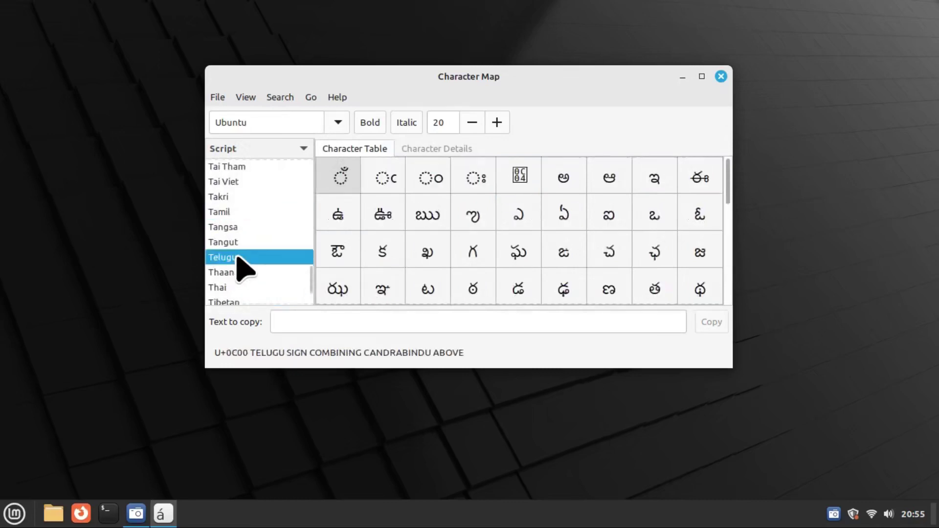
Put the Telugu letter KA (క) into the text to copy and replace it with KHA (ఖ)
{"action": "double_click", "coordinate": [383, 252]}
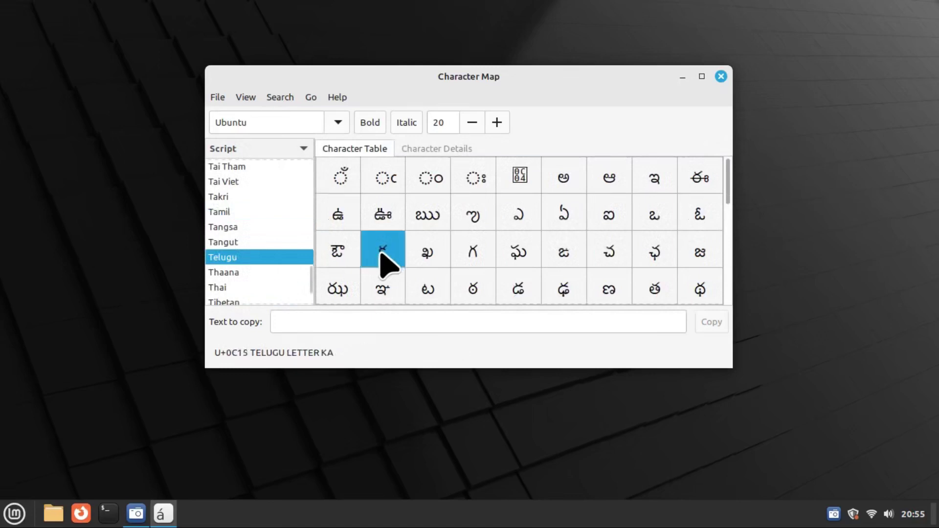
{"action": "double_click", "coordinate": [291, 319]}
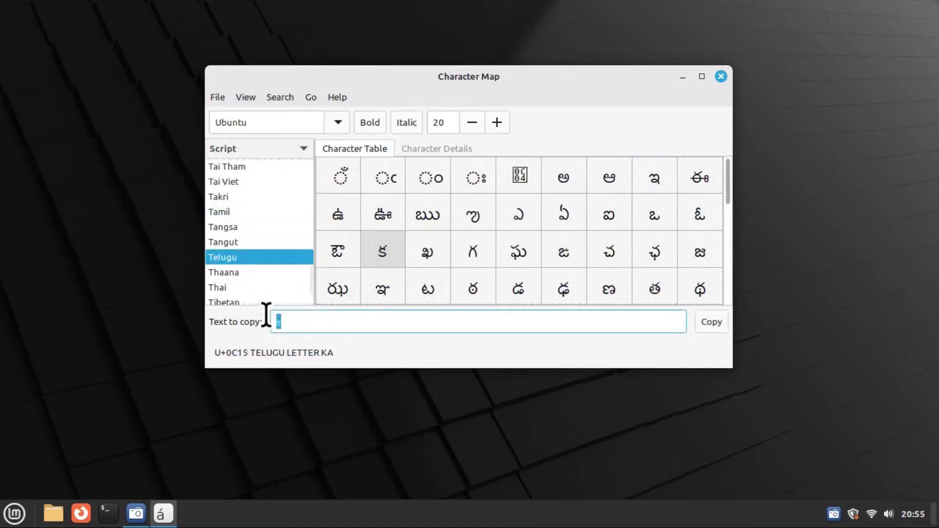
{"action": "double_click", "coordinate": [428, 254]}
{"action": "double_click", "coordinate": [308, 321]}
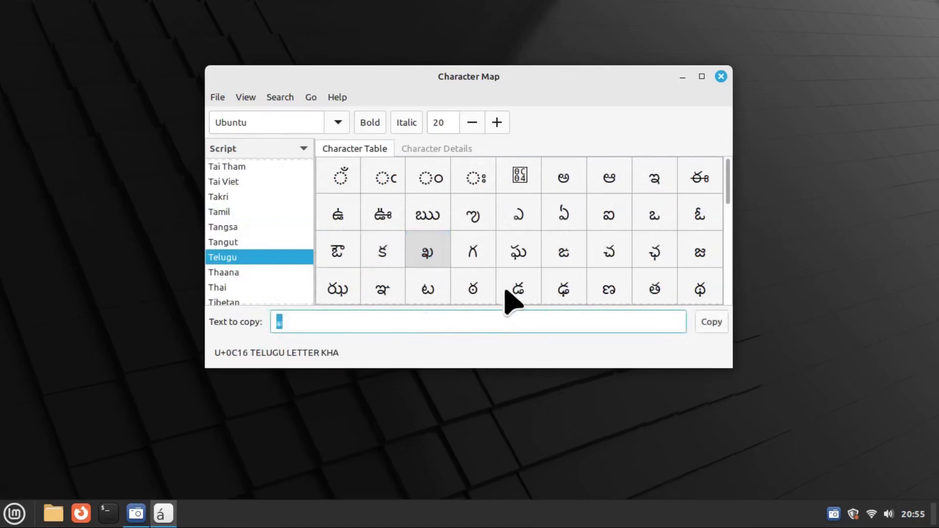
Replace the text to copy with the Telugu letters డఙచ and copy it
{"action": "left_click", "coordinate": [524, 284]}
{"action": "double_click", "coordinate": [523, 286]}
{"action": "double_click", "coordinate": [567, 255]}
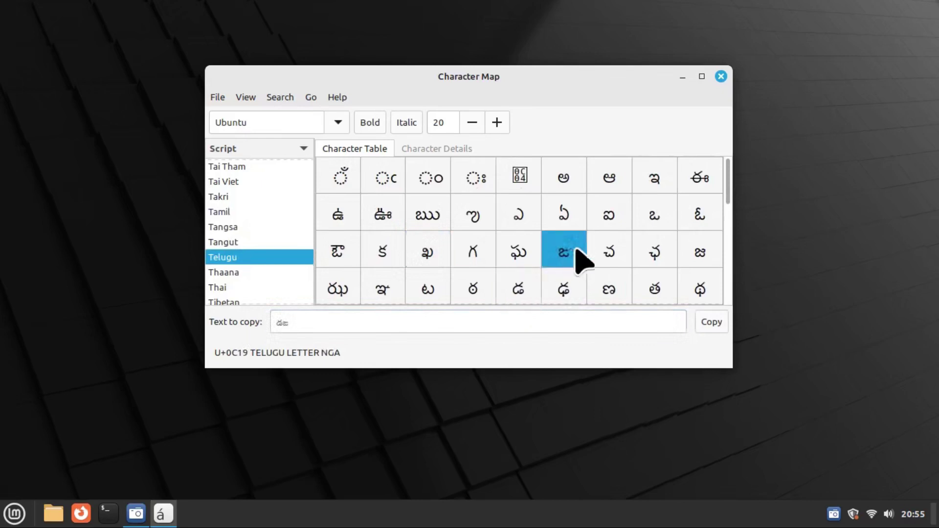
{"action": "double_click", "coordinate": [610, 252]}
{"action": "double_click", "coordinate": [316, 321]}
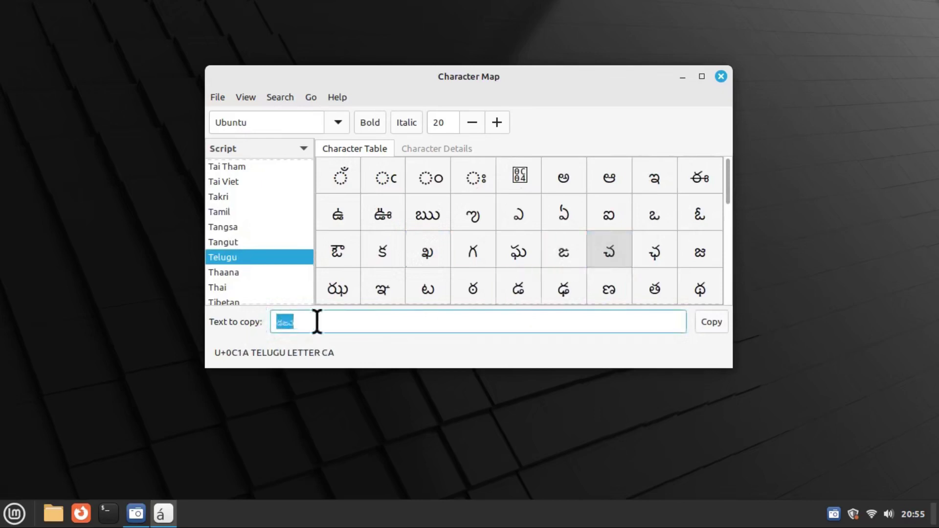
{"action": "left_click", "coordinate": [712, 321]}
Browse the script list for other languages and display the Malayalam characters
{"action": "scroll", "coordinate": [240, 251], "scroll_direction": "up", "scroll_amount": 3}
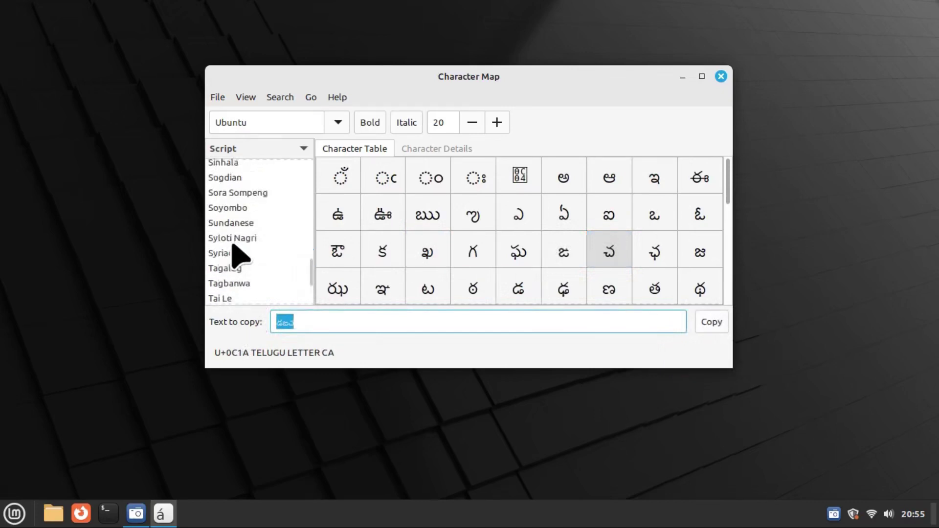
{"action": "scroll", "coordinate": [252, 247], "scroll_direction": "up", "scroll_amount": 6}
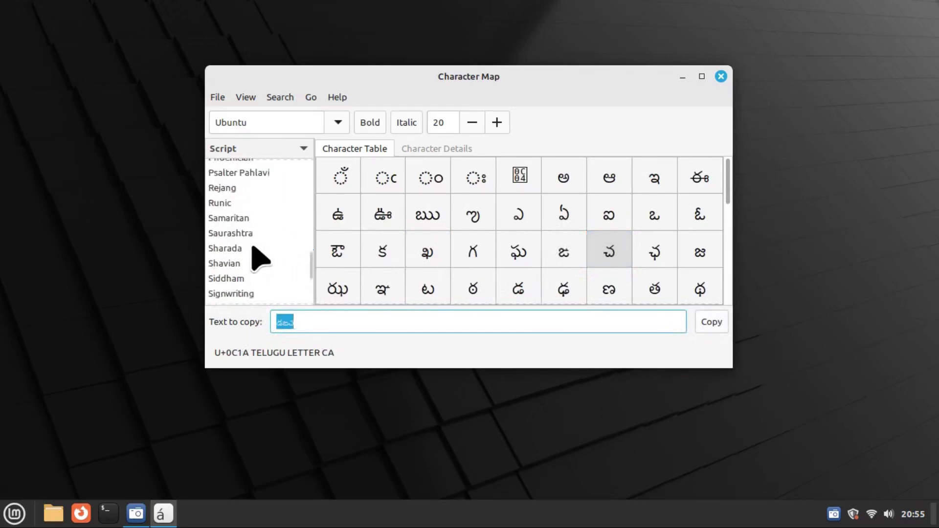
{"action": "scroll", "coordinate": [253, 247], "scroll_direction": "up", "scroll_amount": 10}
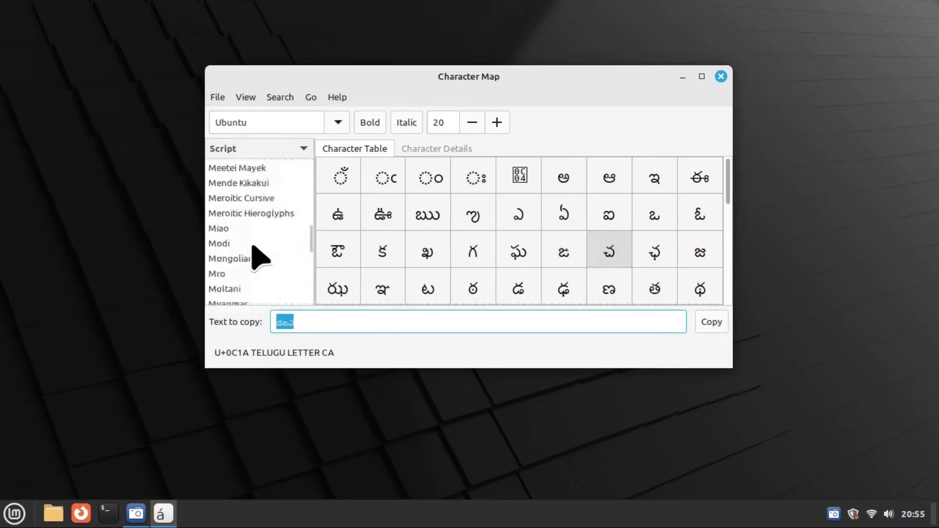
{"action": "scroll", "coordinate": [252, 246], "scroll_direction": "down", "scroll_amount": 3}
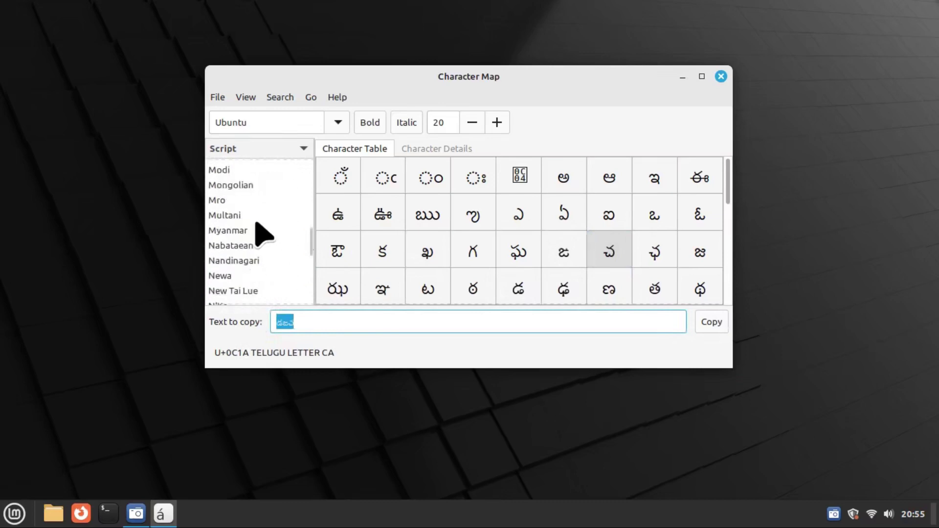
{"action": "scroll", "coordinate": [256, 236], "scroll_direction": "up", "scroll_amount": 5}
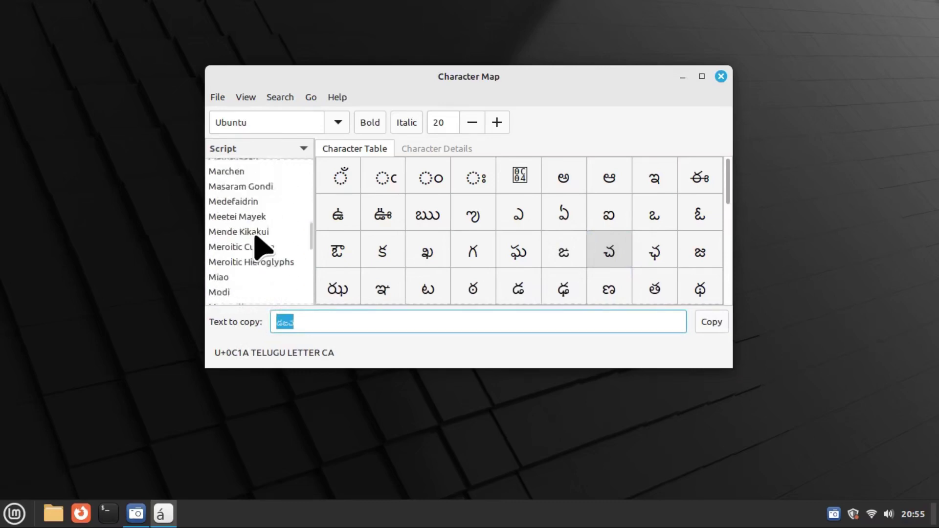
{"action": "scroll", "coordinate": [259, 243], "scroll_direction": "up", "scroll_amount": 1}
{"action": "left_click", "coordinate": [250, 224]}
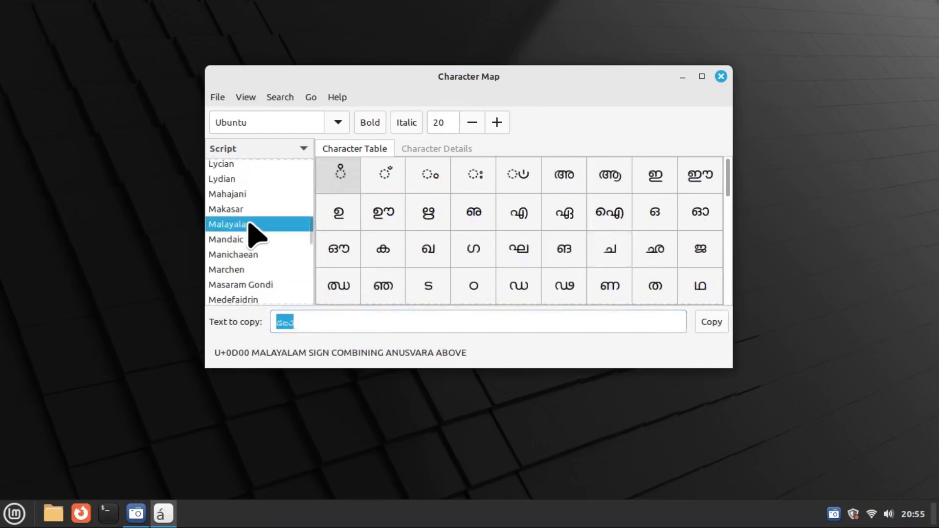
{"action": "scroll", "coordinate": [252, 235], "scroll_direction": "up", "scroll_amount": 3}
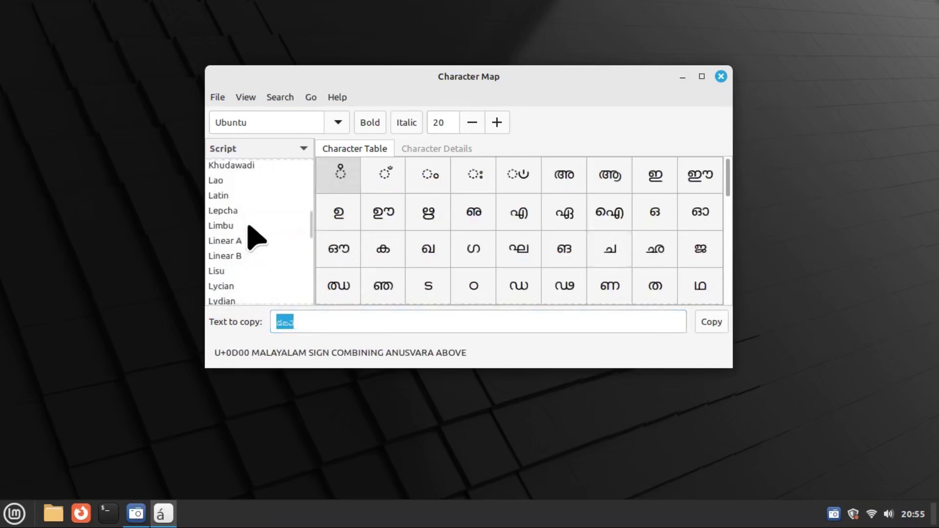
Browse the script list for Kannada and display its characters
{"action": "scroll", "coordinate": [254, 257], "scroll_direction": "up", "scroll_amount": 5}
{"action": "scroll", "coordinate": [254, 258], "scroll_direction": "up", "scroll_amount": 4}
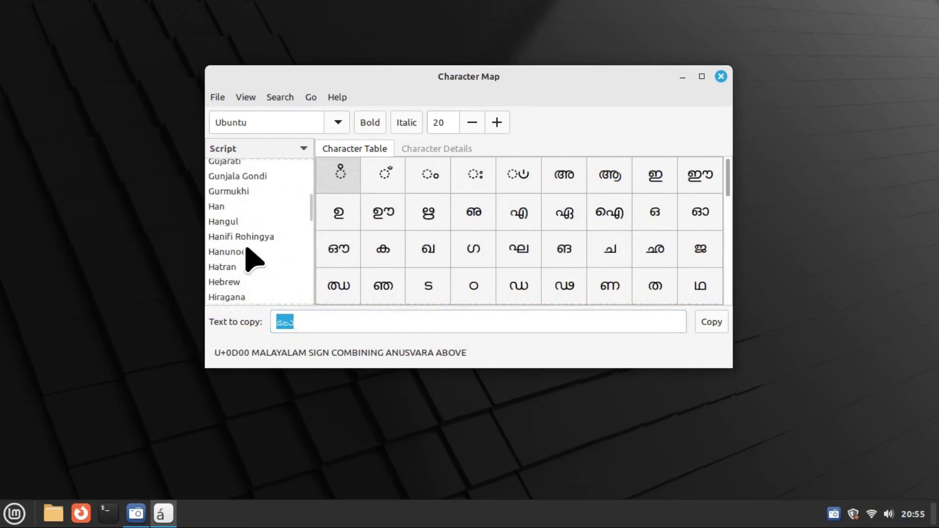
{"action": "scroll", "coordinate": [254, 260], "scroll_direction": "down", "scroll_amount": 2}
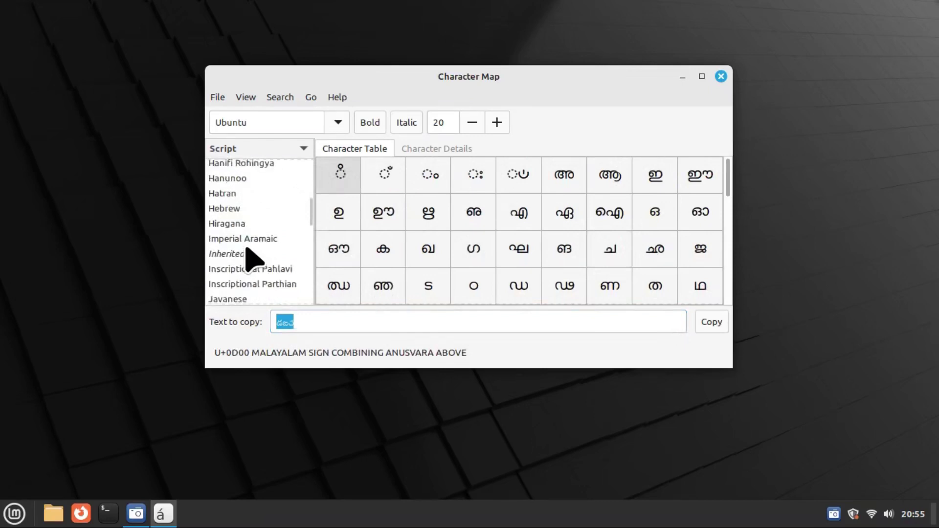
{"action": "scroll", "coordinate": [254, 252], "scroll_direction": "up", "scroll_amount": 1}
{"action": "scroll", "coordinate": [266, 245], "scroll_direction": "down", "scroll_amount": 3}
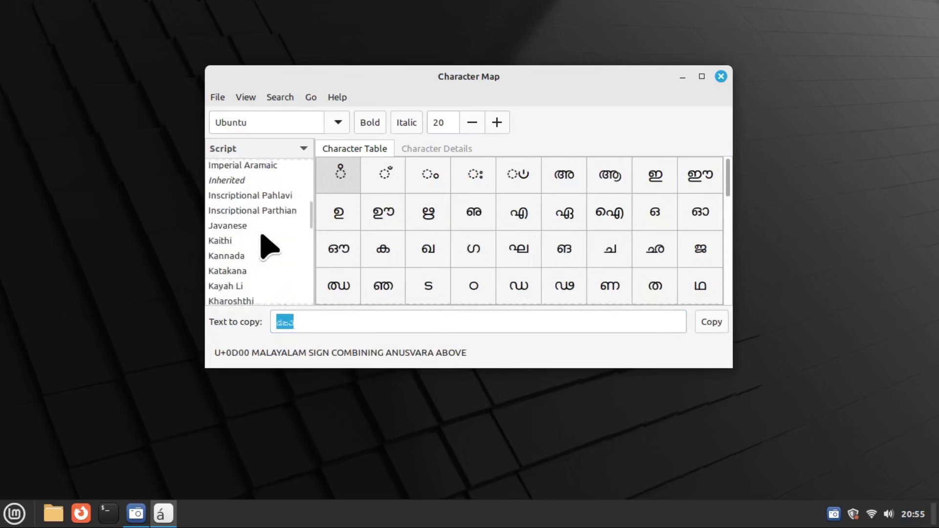
{"action": "left_click", "coordinate": [242, 255]}
Replace the text to copy with the Kannada letters CA, DDA and GHA (ಚಡಘ) and copy it
{"action": "left_click", "coordinate": [474, 240]}
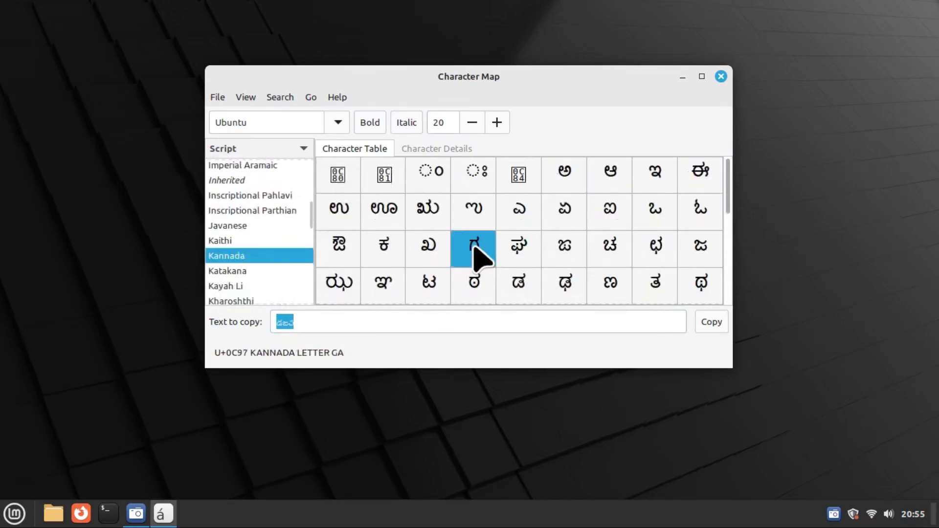
{"action": "double_click", "coordinate": [607, 245]}
{"action": "left_click", "coordinate": [521, 283]}
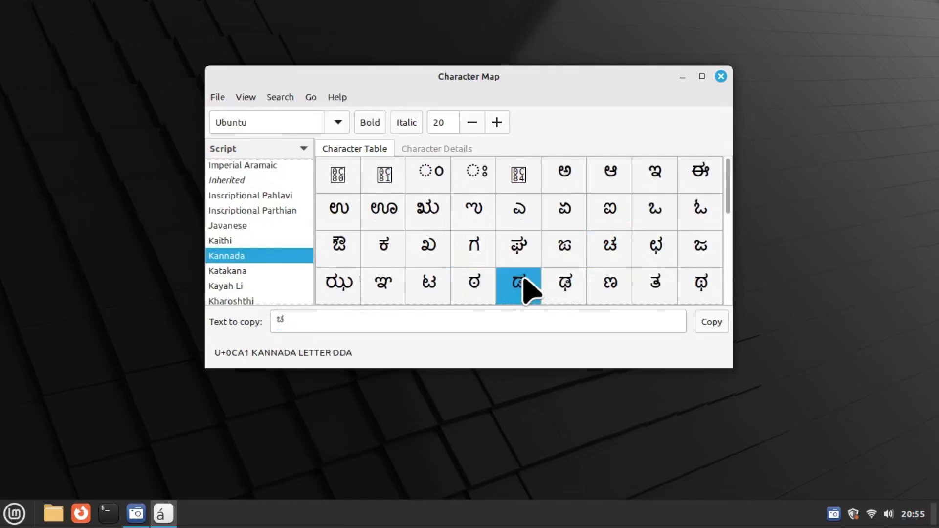
{"action": "double_click", "coordinate": [522, 286]}
{"action": "double_click", "coordinate": [520, 249]}
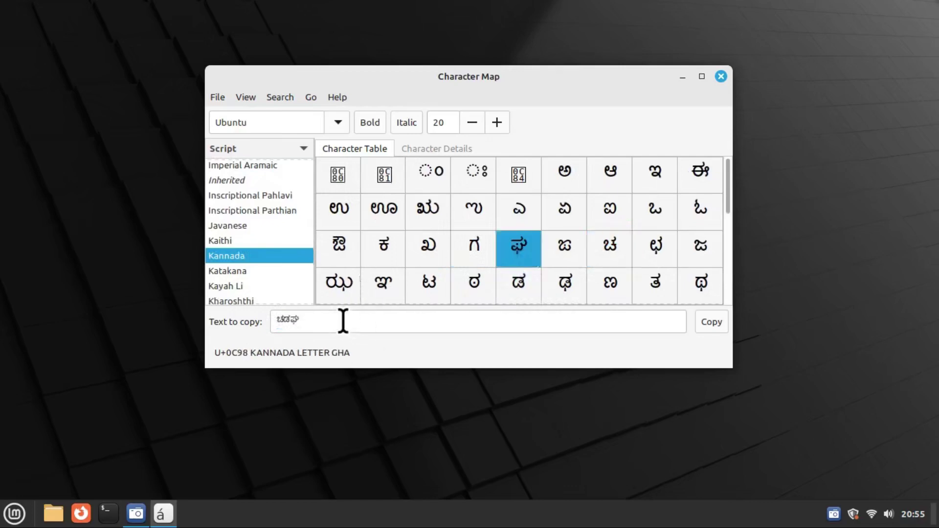
{"action": "left_click_drag", "start_coordinate": [343, 321], "coordinate": [248, 319]}
{"action": "left_click", "coordinate": [715, 326]}
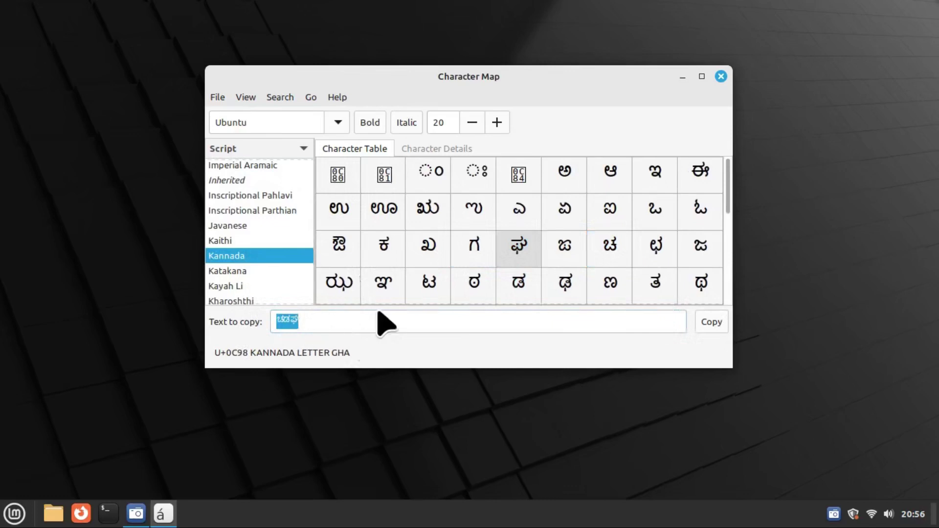
Close Character Map, open the Disks utility from Accessories and reposition its window
{"action": "left_click", "coordinate": [720, 77]}
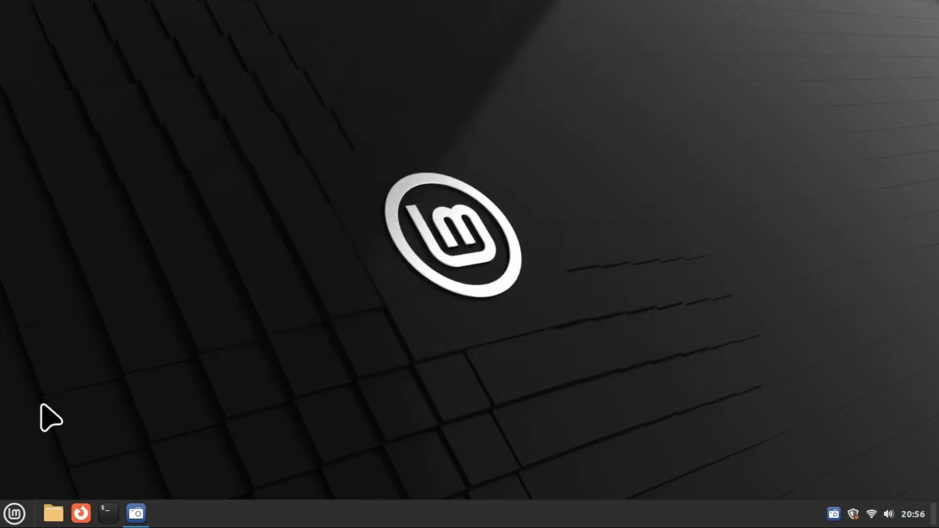
{"action": "left_click", "coordinate": [14, 513]}
{"action": "mouse_move", "coordinate": [125, 220]}
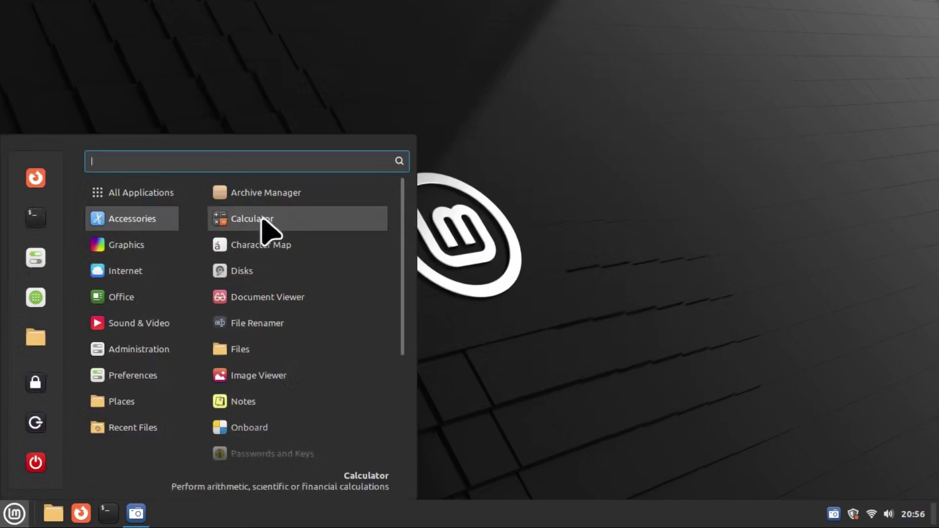
{"action": "left_click", "coordinate": [268, 276]}
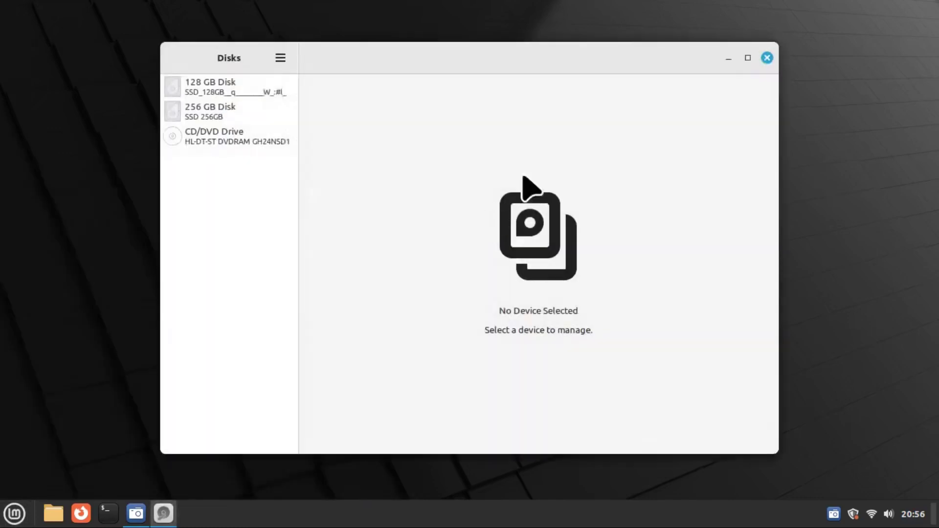
{"action": "left_click_drag", "start_coordinate": [454, 69], "coordinate": [393, 45]}
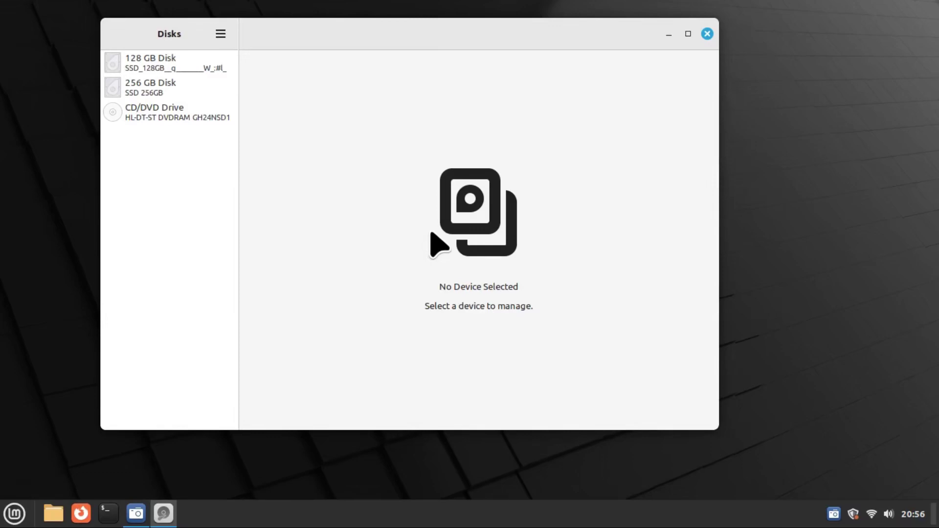
{"action": "left_click_drag", "start_coordinate": [376, 29], "coordinate": [409, 42]}
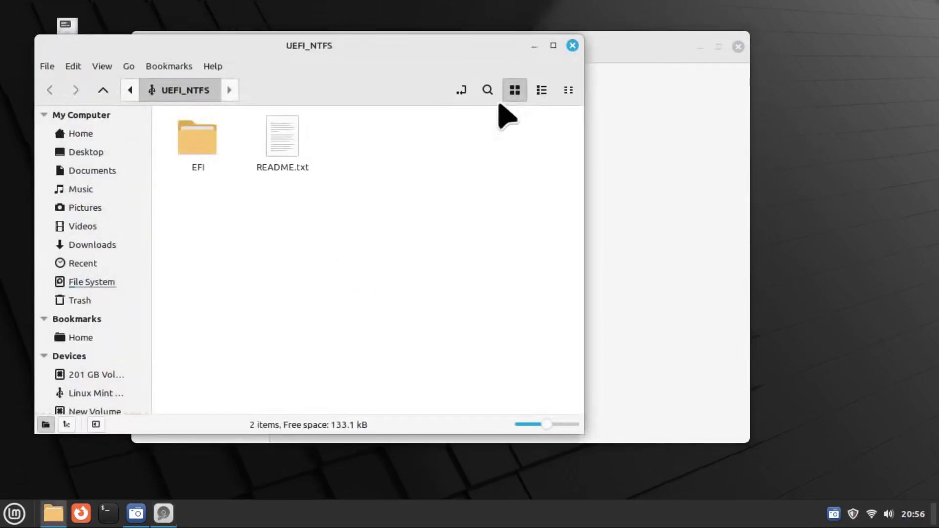
Close the UEFI_NTFS file window and examine the partition actions available for the 16 GB Thumb Drive in Disks
{"action": "left_click", "coordinate": [572, 46]}
{"action": "left_click", "coordinate": [166, 153]}
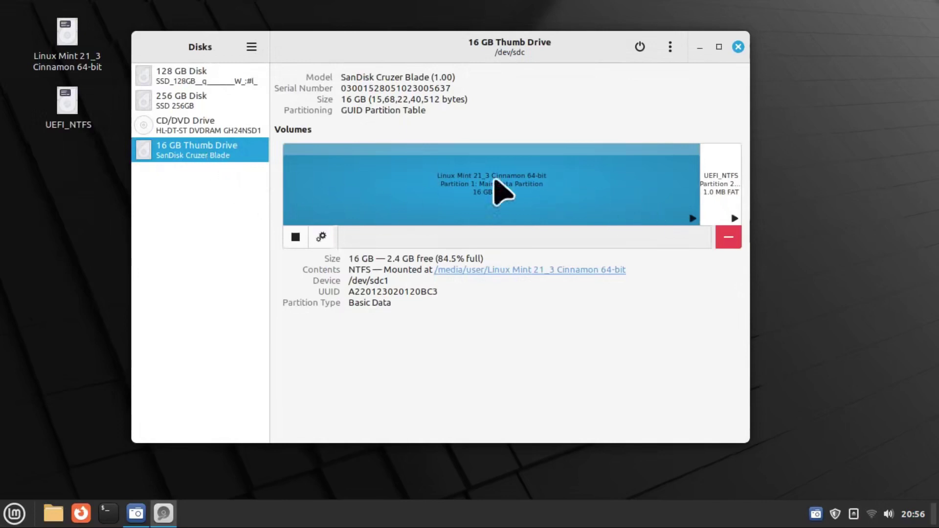
{"action": "left_click", "coordinate": [321, 237]}
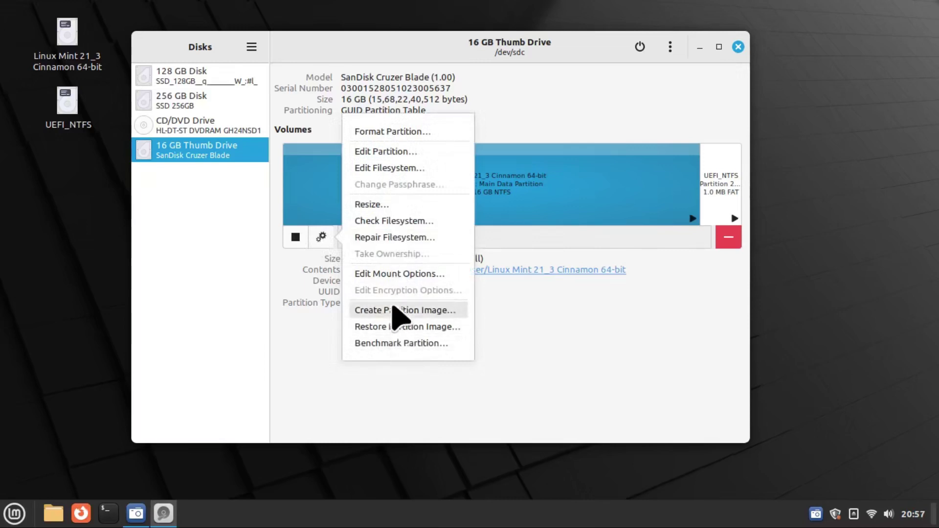
{"action": "left_click", "coordinate": [483, 372]}
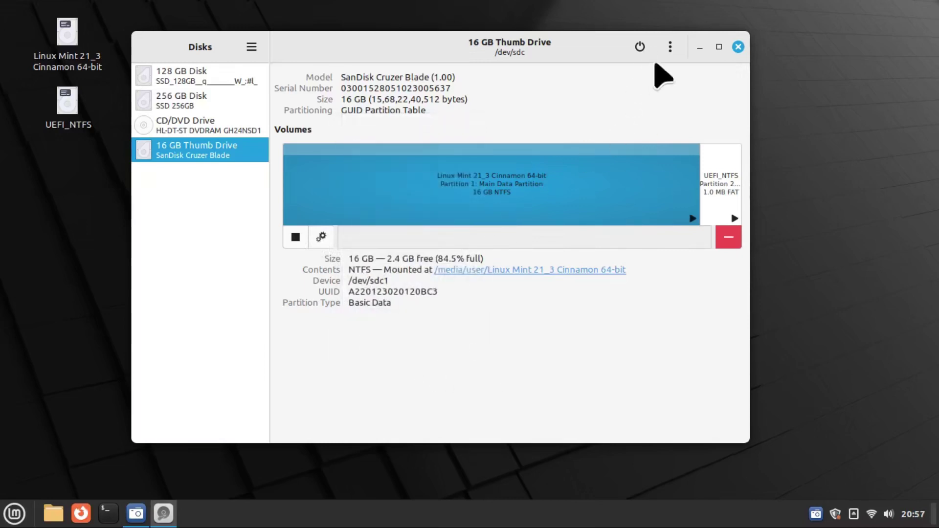
Choose linuxmint-21.3-cinnamon-64bit.iso from the Public folder as the disk image to restore to the 16 GB Thumb Drive
{"action": "left_click", "coordinate": [670, 46]}
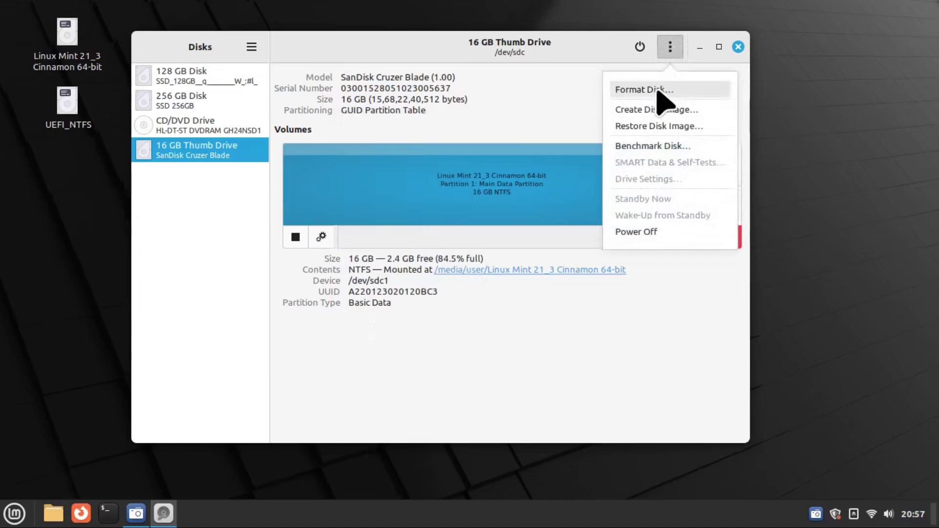
{"action": "left_click", "coordinate": [680, 128]}
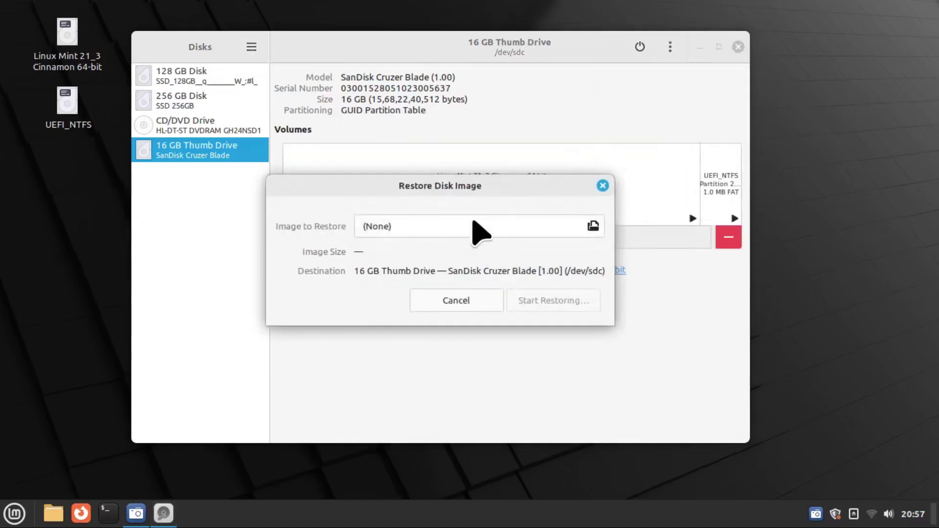
{"action": "left_click", "coordinate": [473, 223]}
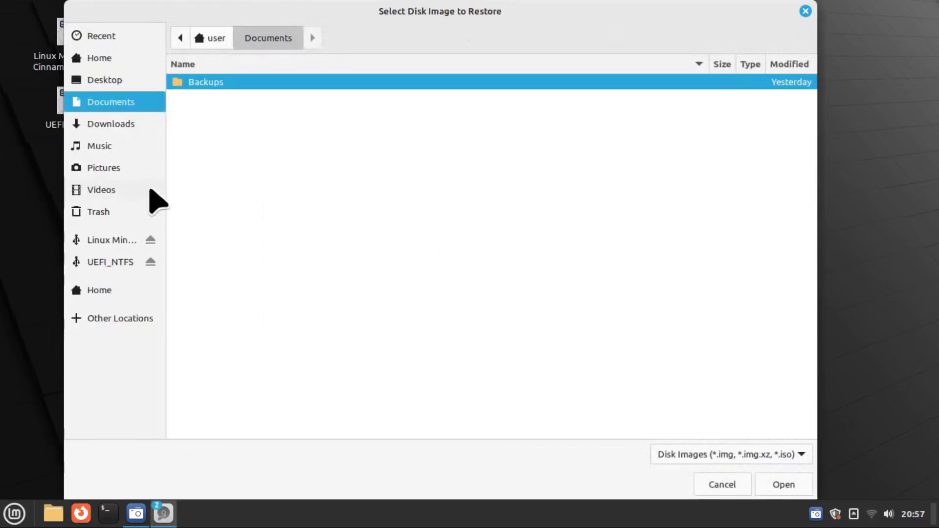
{"action": "left_click", "coordinate": [107, 59]}
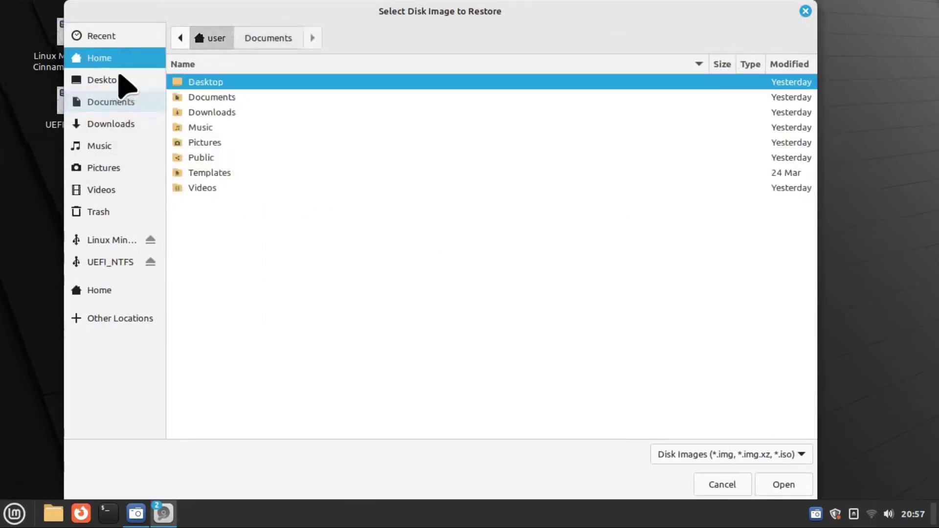
{"action": "left_click", "coordinate": [218, 160]}
{"action": "double_click", "coordinate": [218, 160]}
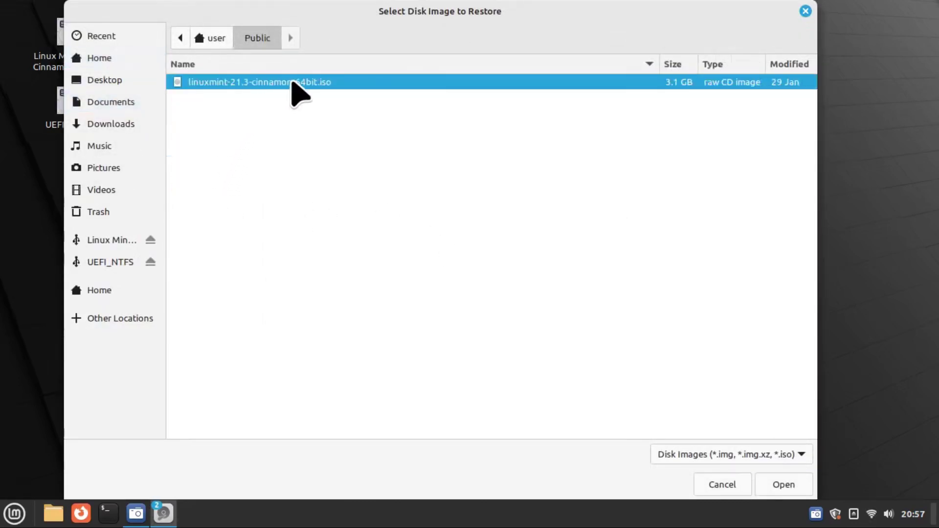
{"action": "left_click", "coordinate": [787, 489]}
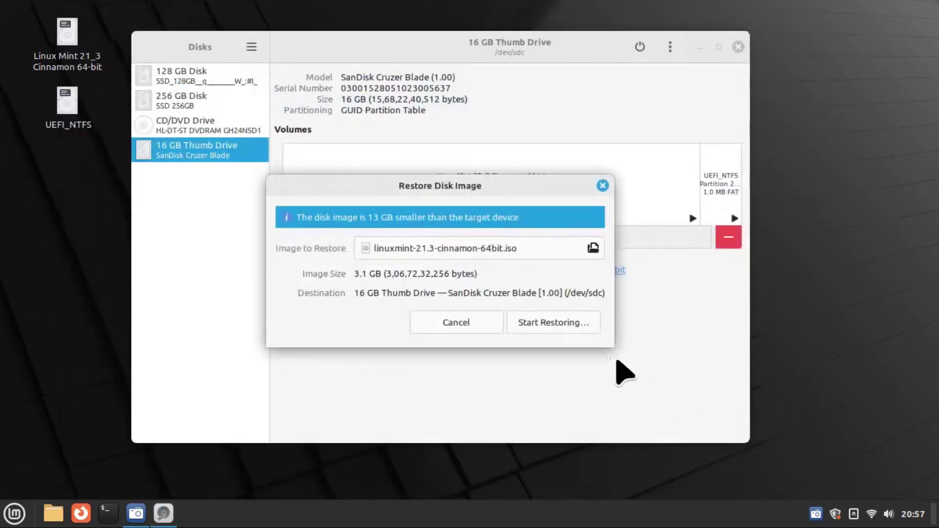
Start restoring the disk image to the thumb drive, confirm overwriting its data and authenticate with the account password
{"action": "left_click", "coordinate": [566, 323]}
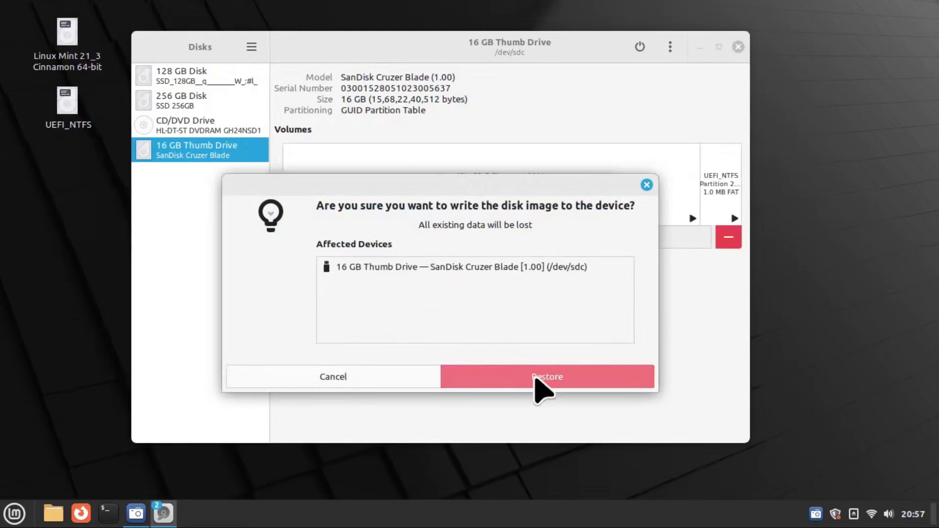
{"action": "left_click", "coordinate": [535, 378]}
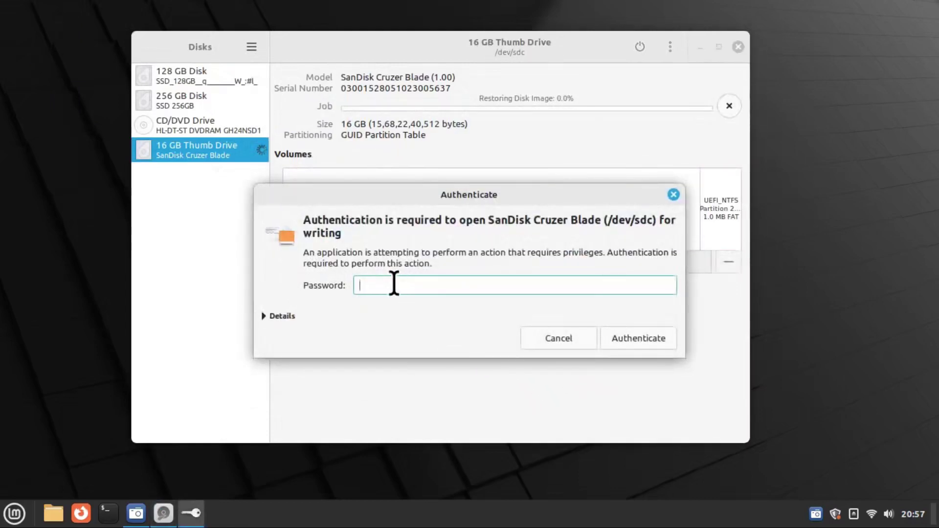
{"action": "left_click", "coordinate": [654, 343]}
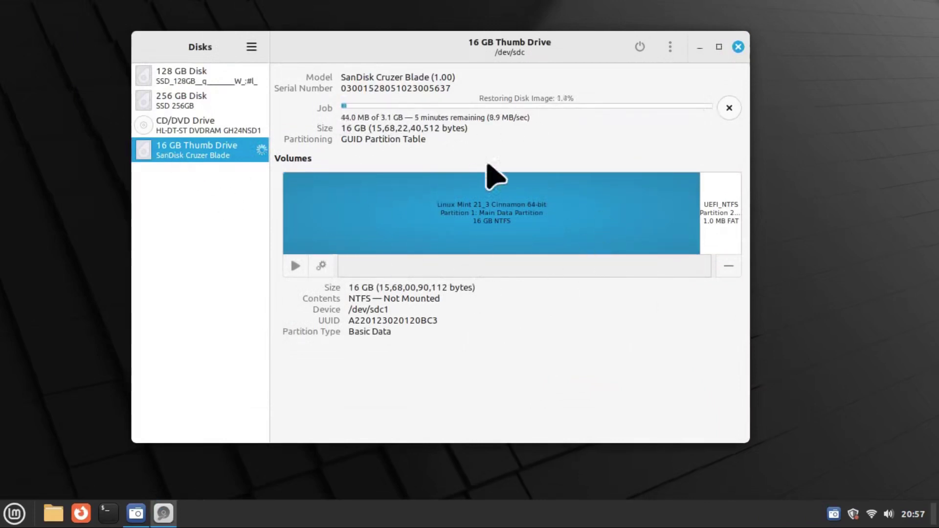
Cancel the running disk image restore job and close Disks
{"action": "left_click", "coordinate": [728, 108]}
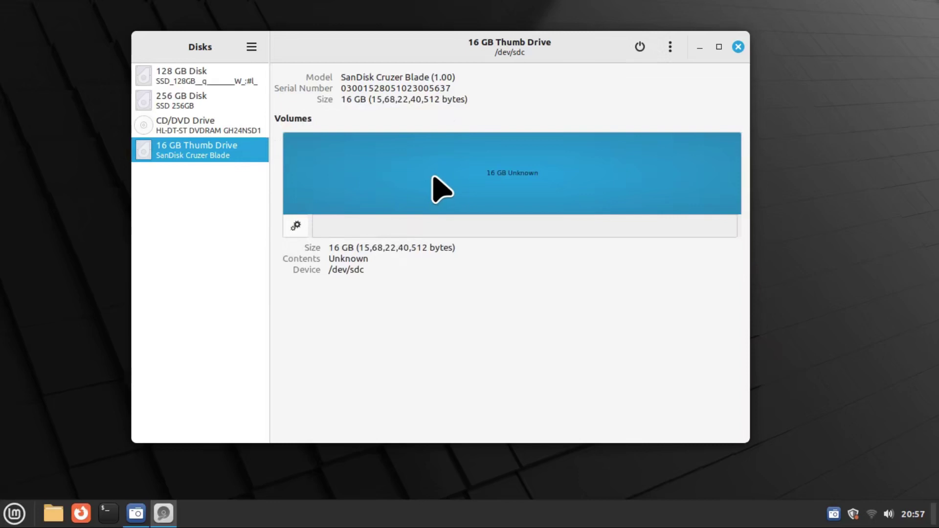
{"action": "left_click_drag", "start_coordinate": [486, 46], "coordinate": [444, 50]}
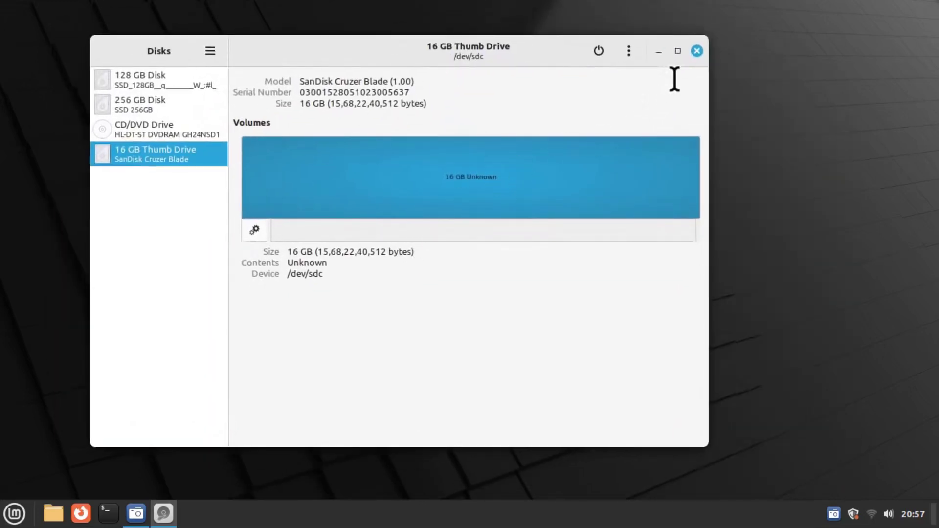
{"action": "left_click", "coordinate": [697, 51]}
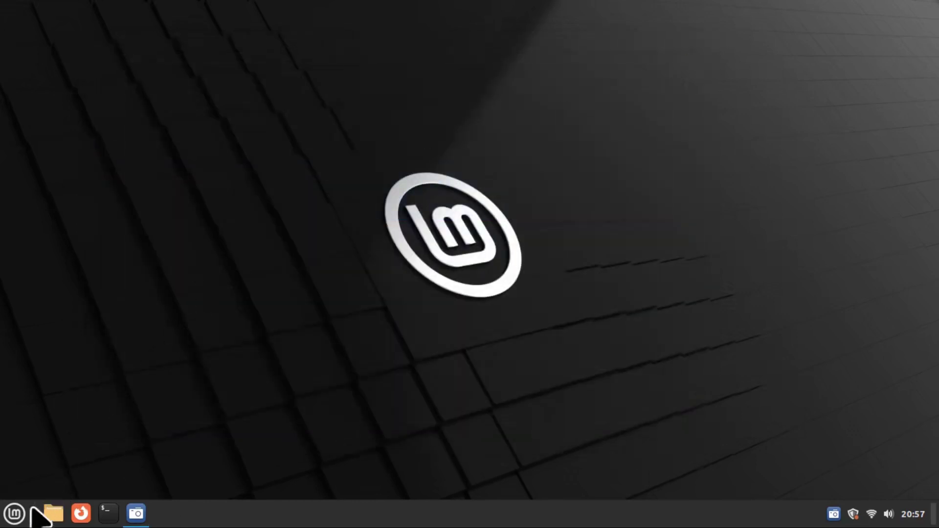
Open the Files file manager from Accessories and reposition its Home window
{"action": "left_click", "coordinate": [29, 508]}
{"action": "mouse_move", "coordinate": [135, 251]}
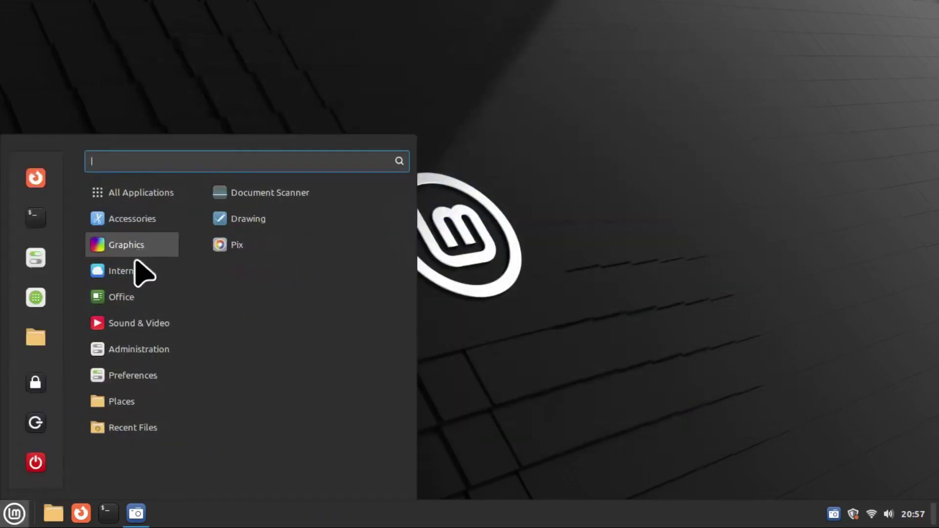
{"action": "mouse_move", "coordinate": [147, 222]}
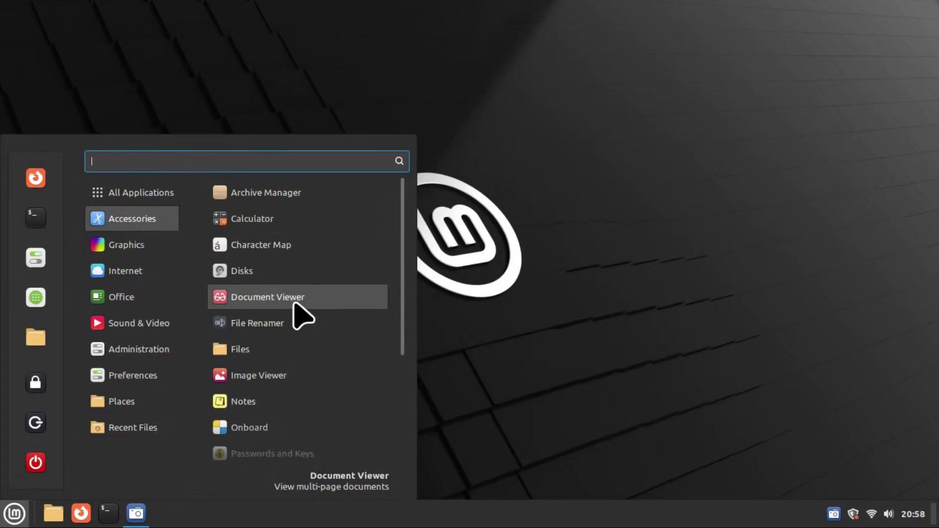
{"action": "left_click", "coordinate": [331, 359]}
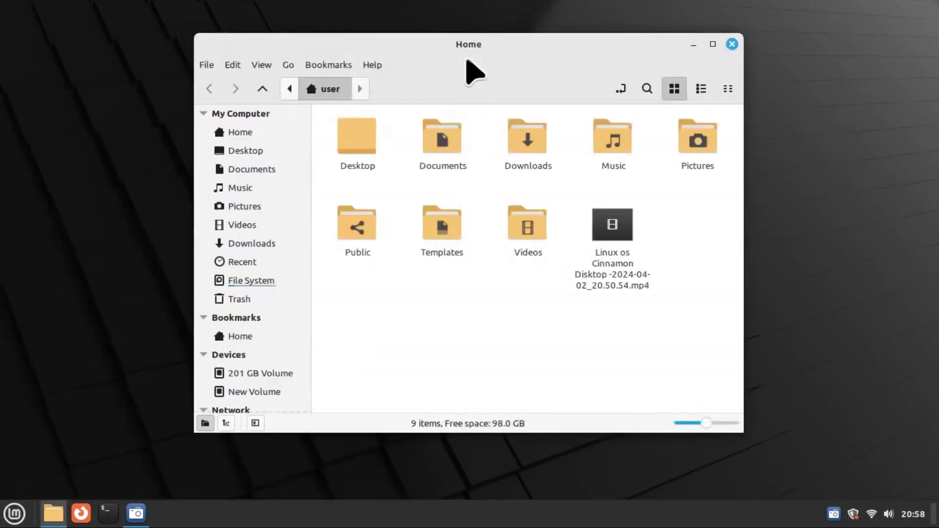
{"action": "left_click_drag", "start_coordinate": [467, 61], "coordinate": [454, 47]}
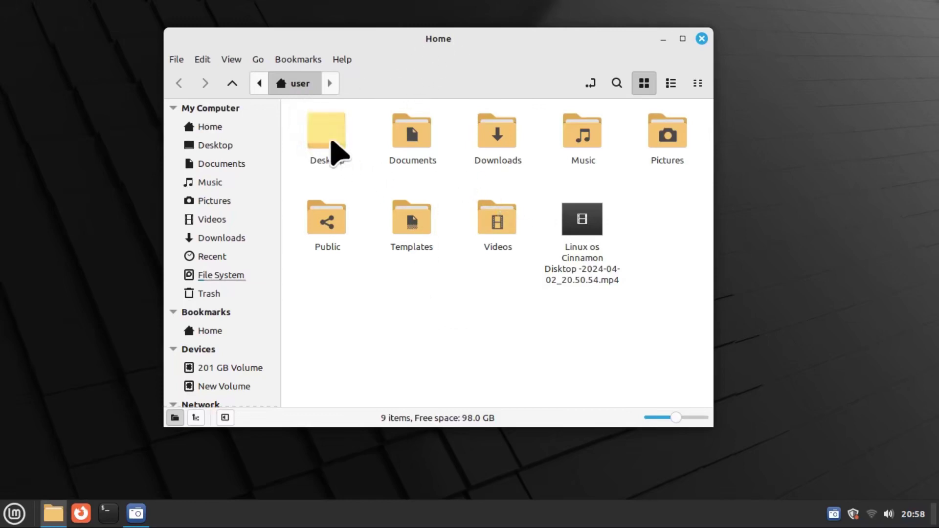
Look through the Home folder's contents, selecting each item from Desktop to the mp4 recording, and clear the selection
{"action": "left_click", "coordinate": [333, 147]}
{"action": "left_click", "coordinate": [428, 142]}
{"action": "left_click", "coordinate": [486, 142]}
{"action": "left_click", "coordinate": [585, 142]}
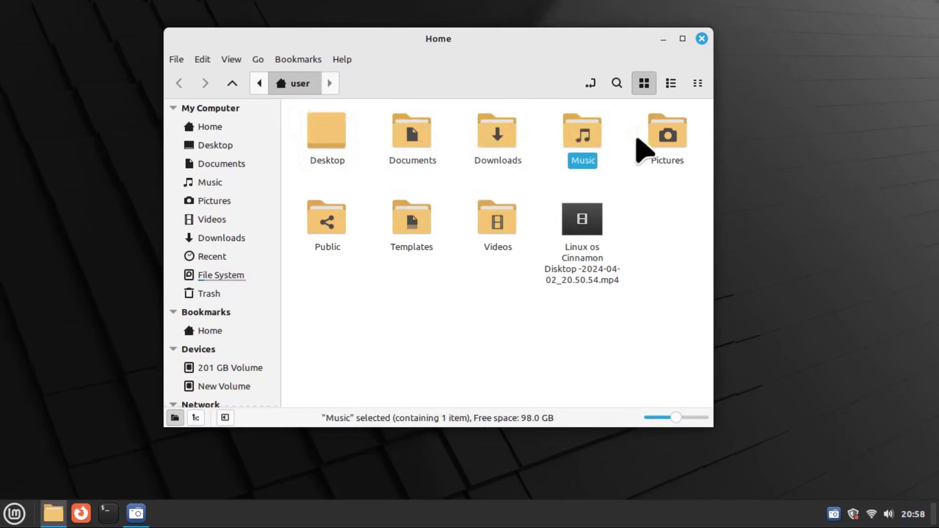
{"action": "left_click", "coordinate": [672, 145]}
{"action": "left_click", "coordinate": [329, 229]}
{"action": "left_click", "coordinate": [414, 226]}
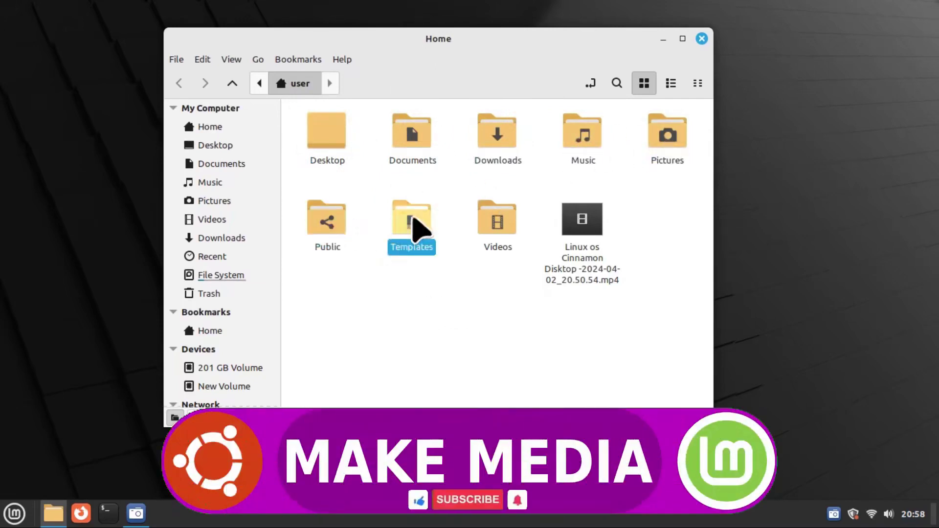
{"action": "left_click", "coordinate": [497, 226]}
{"action": "left_click", "coordinate": [580, 226]}
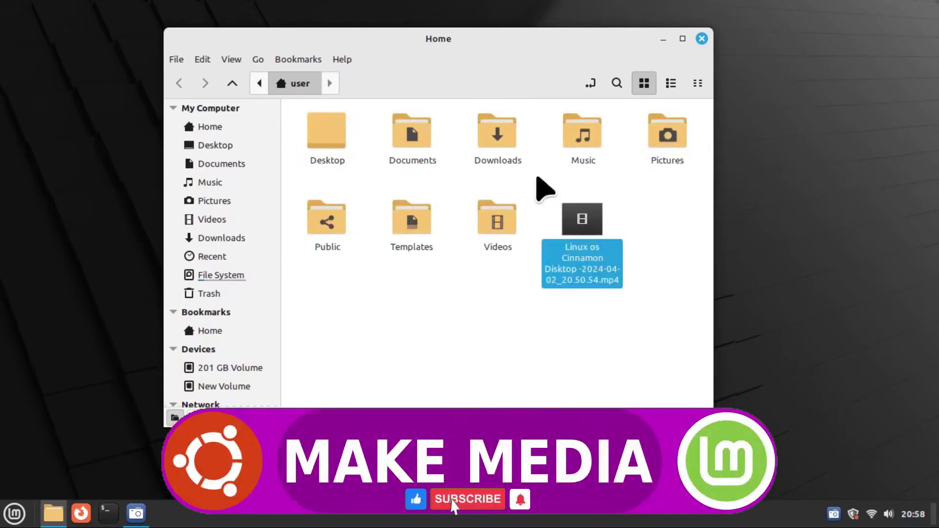
{"action": "left_click_drag", "start_coordinate": [536, 177], "coordinate": [633, 322]}
{"action": "left_click", "coordinate": [636, 325]}
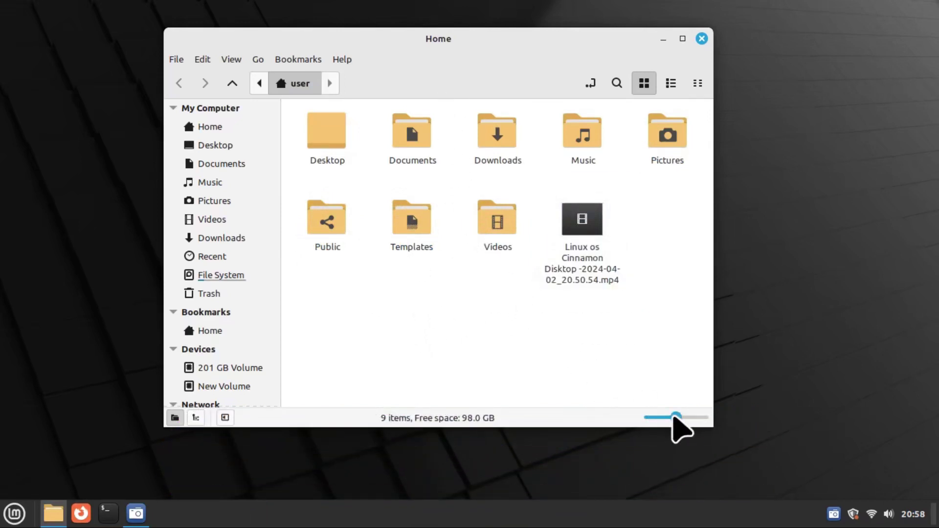
Enlarge the Home folder's icons by one level, and open Pictures to look over all its folders
{"action": "left_click_drag", "start_coordinate": [675, 417], "coordinate": [685, 417]}
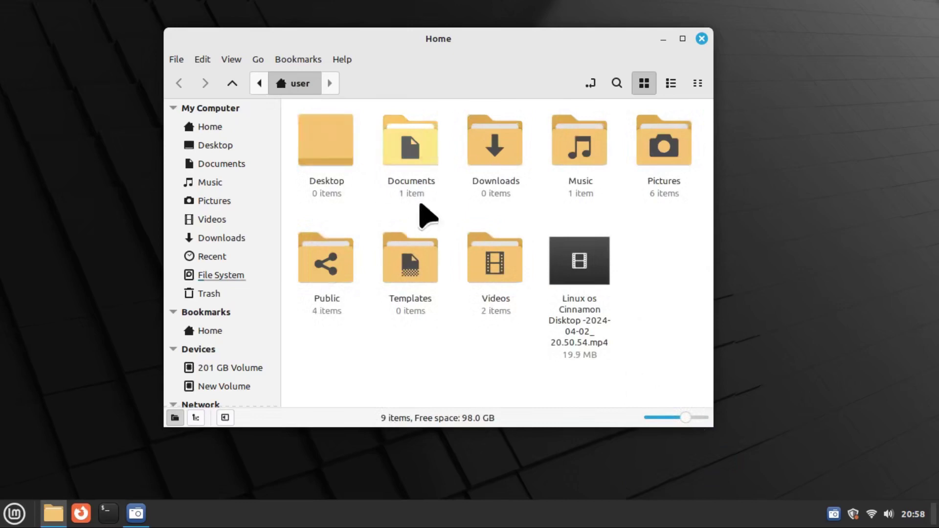
{"action": "double_click", "coordinate": [668, 164]}
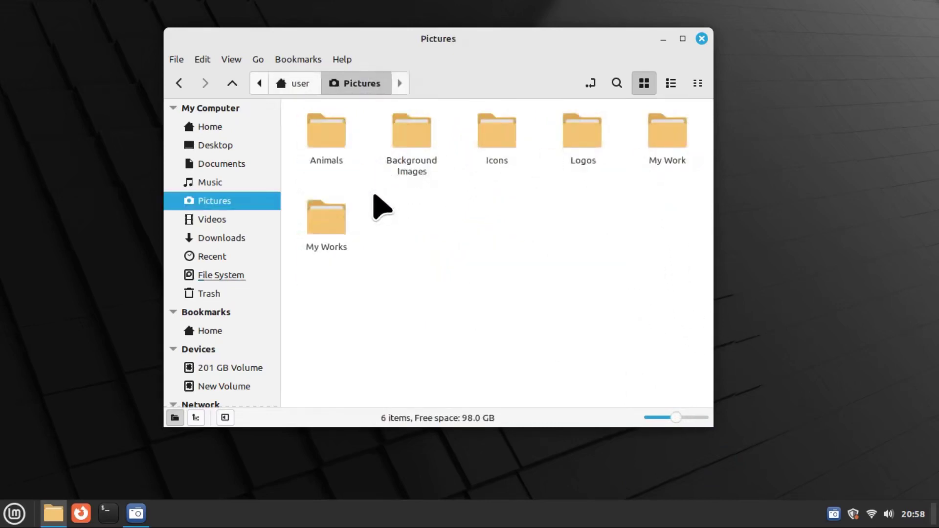
{"action": "left_click_drag", "start_coordinate": [294, 119], "coordinate": [665, 287]}
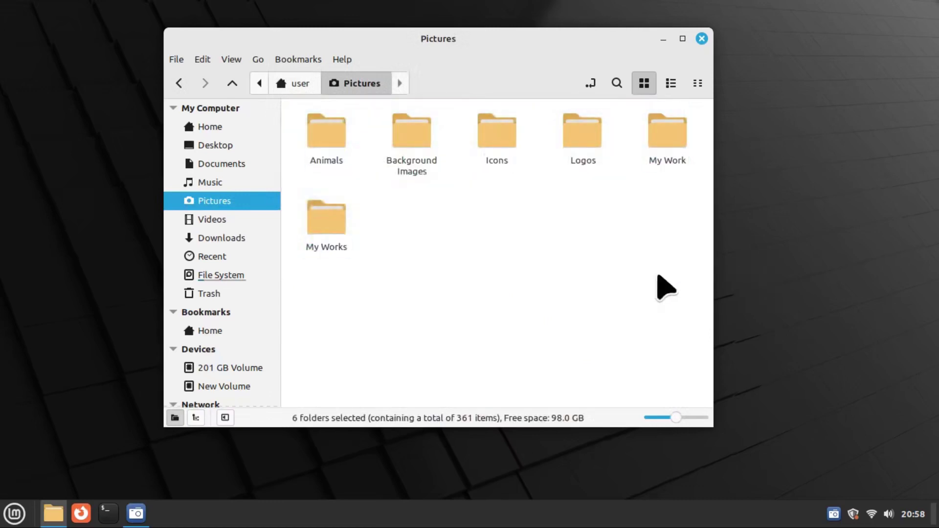
{"action": "left_click", "coordinate": [665, 288]}
Try the largest icon size in the Pictures folder, restore its previous size and return to Home with nothing selected
{"action": "left_click_drag", "start_coordinate": [676, 414], "coordinate": [704, 417]}
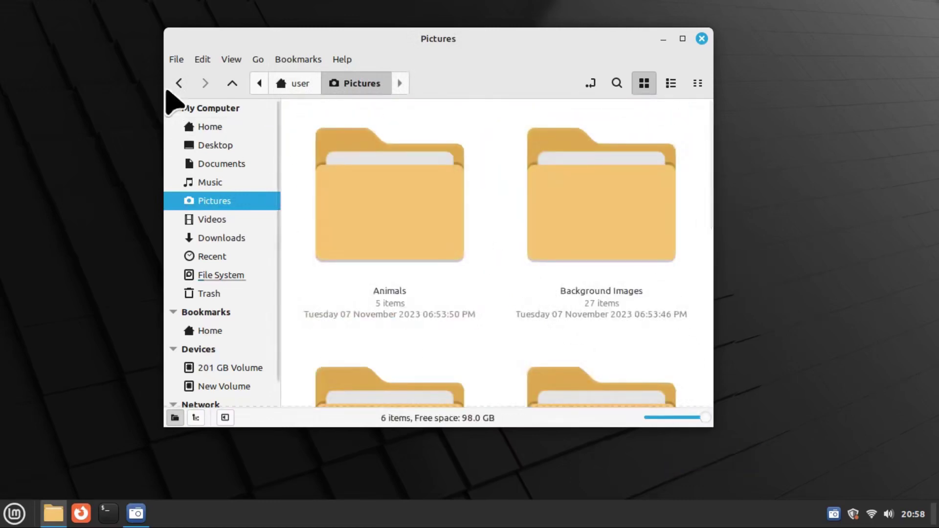
{"action": "left_click", "coordinate": [179, 84]}
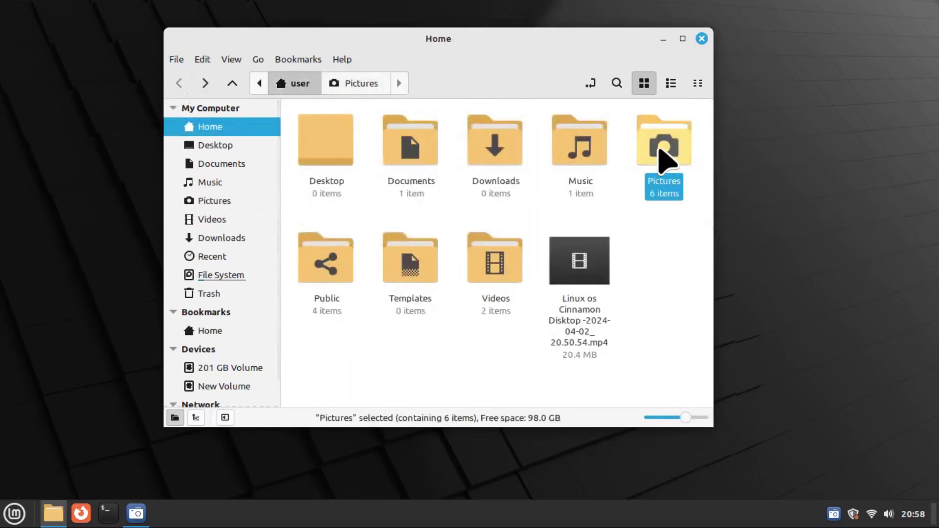
{"action": "double_click", "coordinate": [665, 152]}
{"action": "left_click_drag", "start_coordinate": [703, 417], "coordinate": [676, 416]}
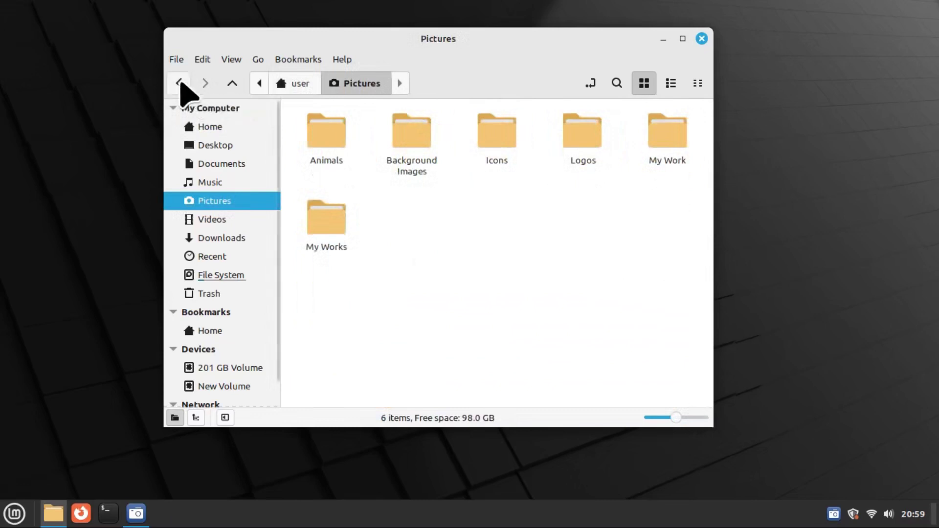
{"action": "left_click", "coordinate": [180, 84]}
{"action": "left_click", "coordinate": [631, 257]}
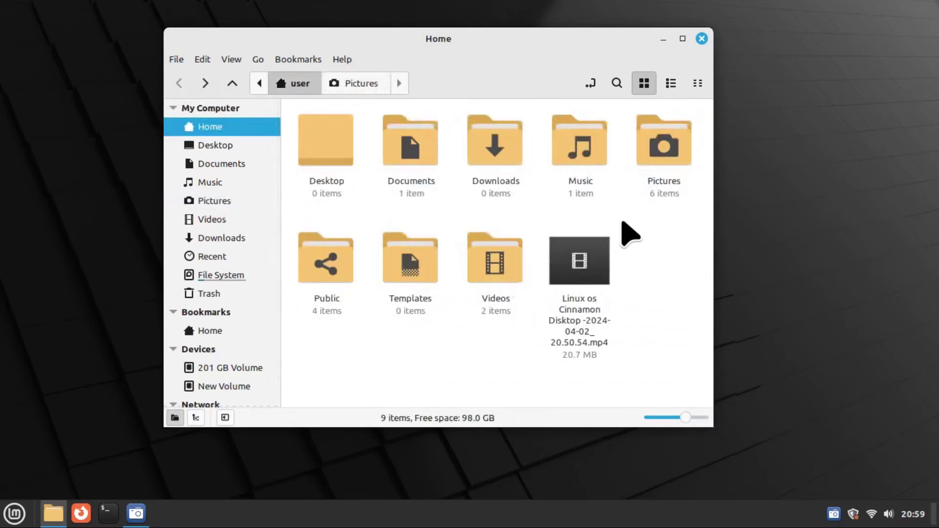
Open the Home folder in a terminal from the file manager and close the terminal window
{"action": "right_click", "coordinate": [622, 223]}
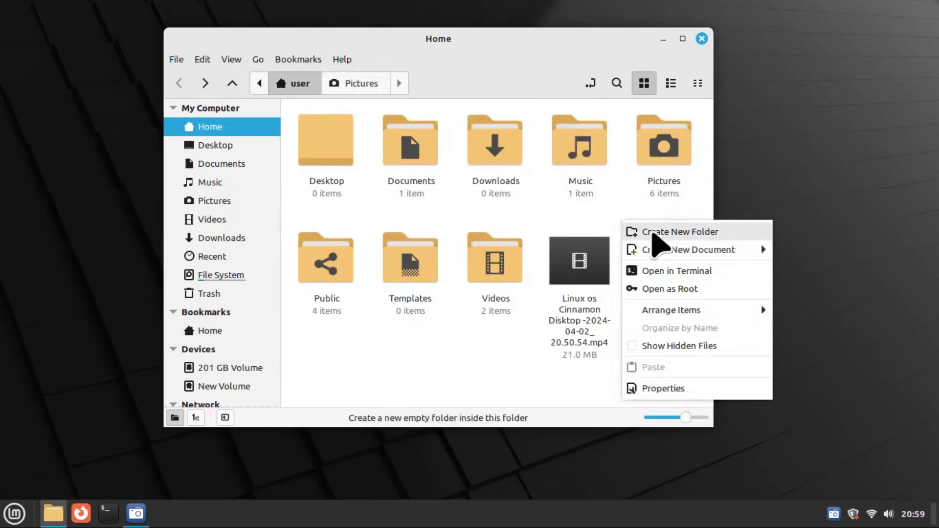
{"action": "mouse_move", "coordinate": [663, 248]}
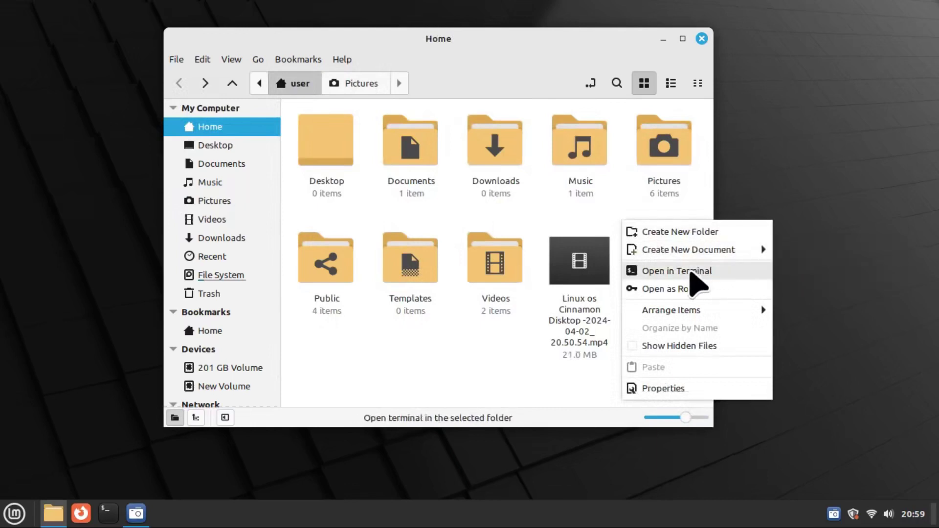
{"action": "left_click", "coordinate": [706, 273]}
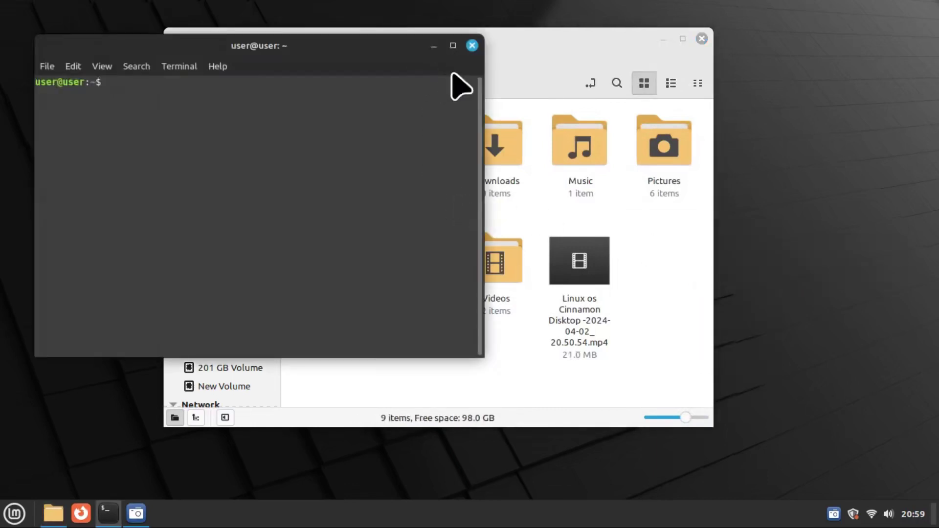
{"action": "left_click", "coordinate": [473, 45]}
View the Home folder's basic properties and close the Properties window
{"action": "right_click", "coordinate": [637, 230]}
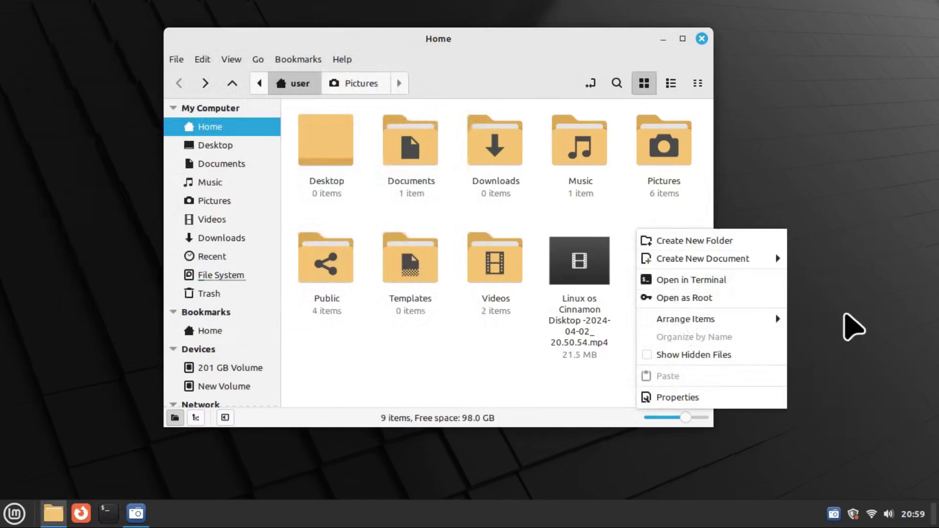
{"action": "mouse_move", "coordinate": [773, 319]}
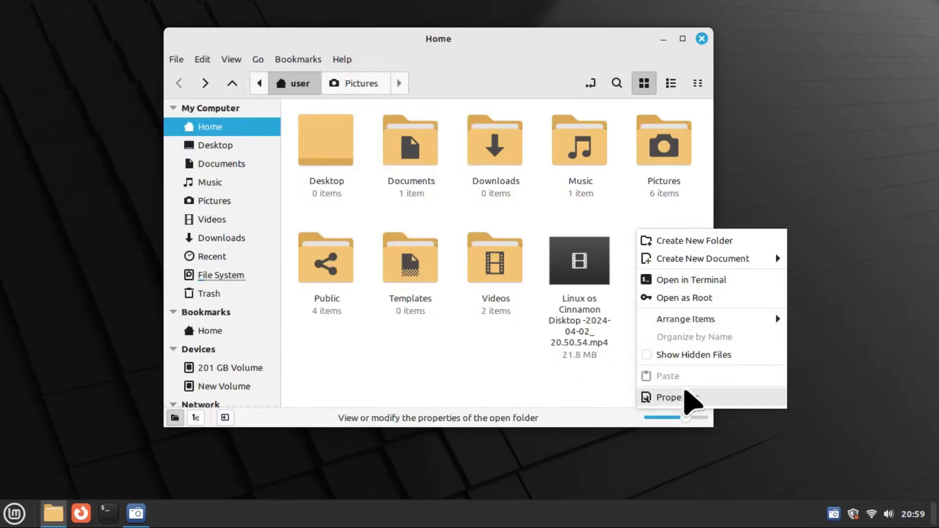
{"action": "left_click", "coordinate": [702, 399]}
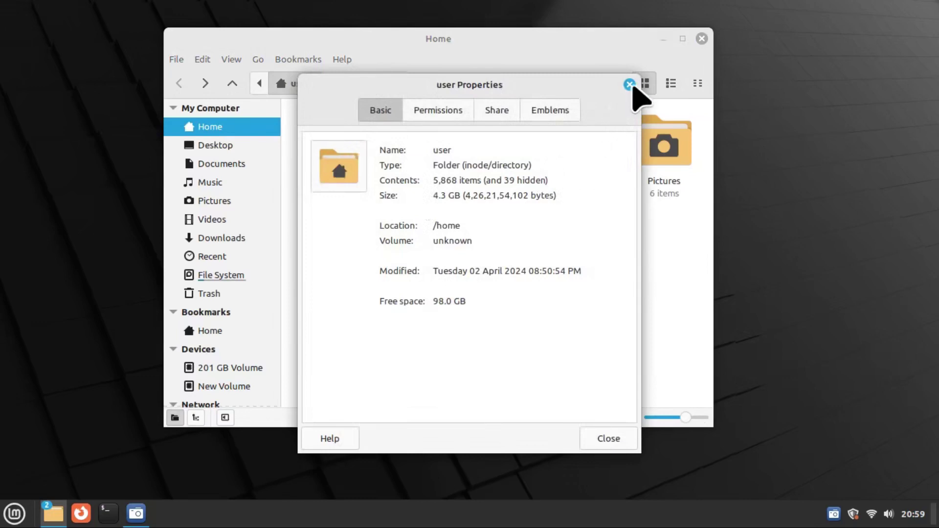
{"action": "left_click", "coordinate": [629, 84]}
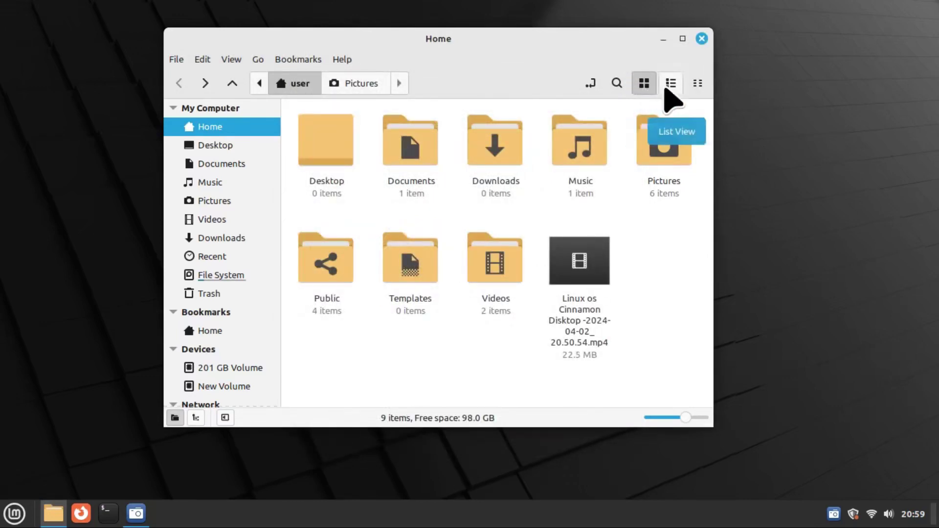
Preview Home in list and compact views before restoring icon view, and briefly show the file search fields
{"action": "left_click", "coordinate": [668, 86]}
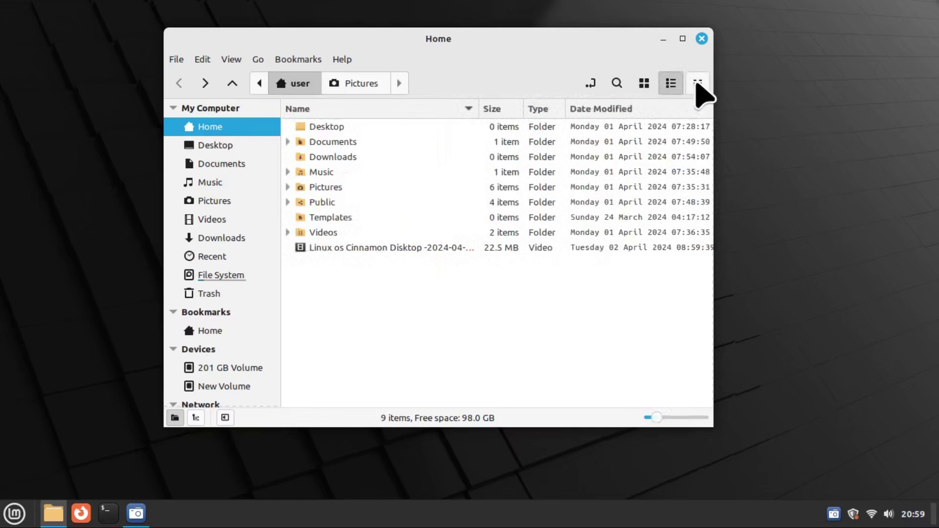
{"action": "left_click", "coordinate": [696, 83]}
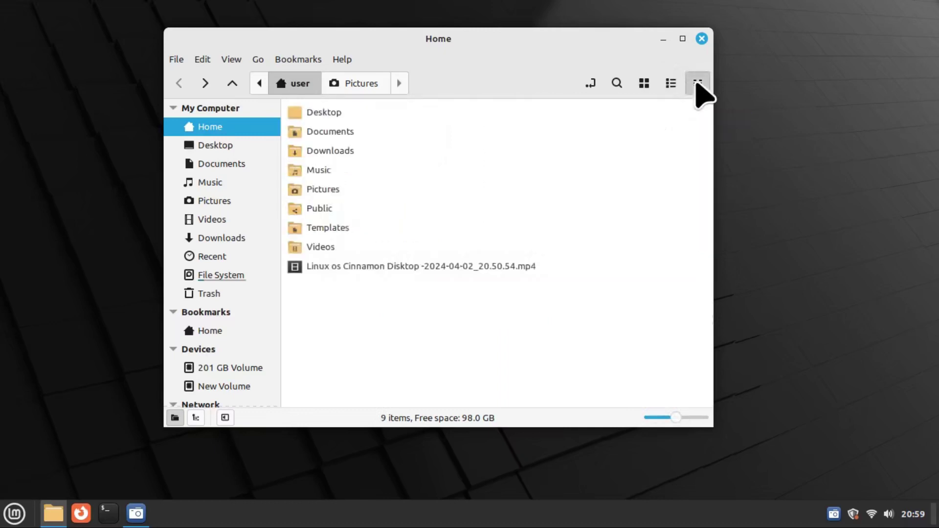
{"action": "left_click", "coordinate": [645, 85]}
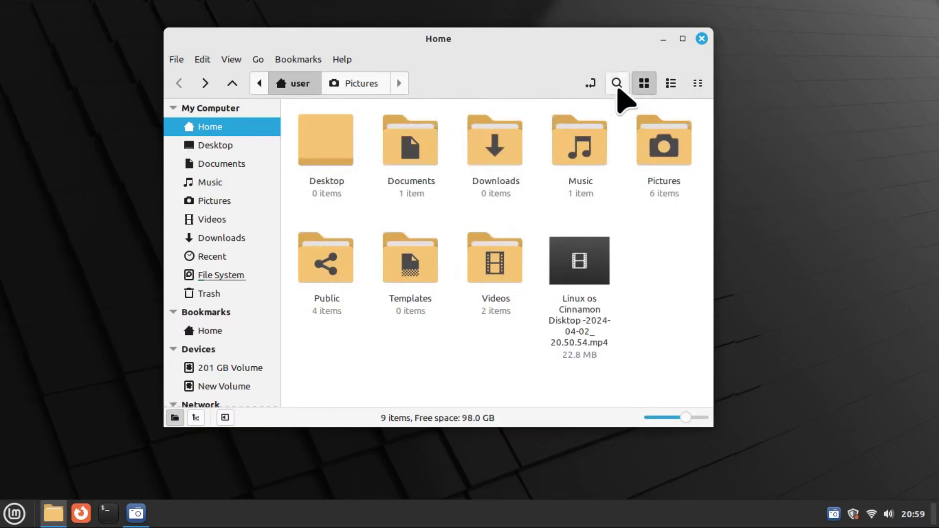
{"action": "left_click", "coordinate": [617, 84]}
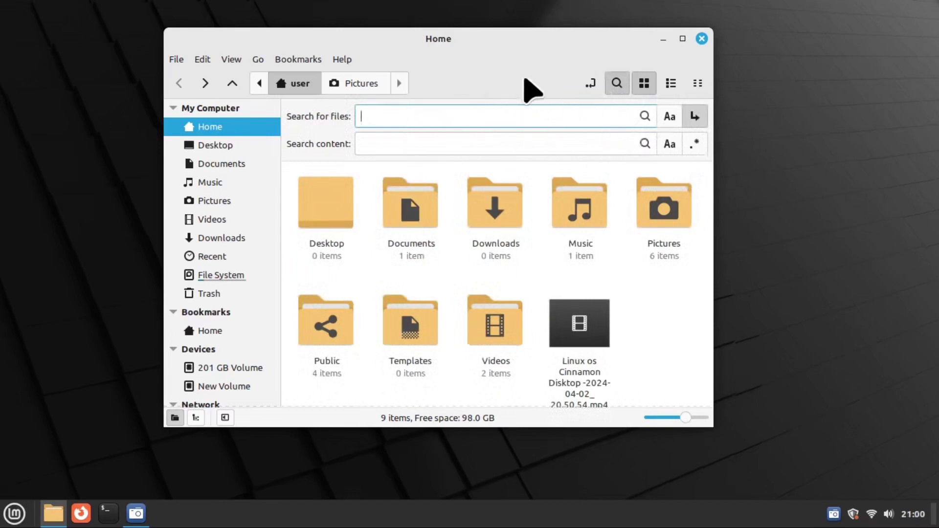
{"action": "left_click", "coordinate": [617, 84]}
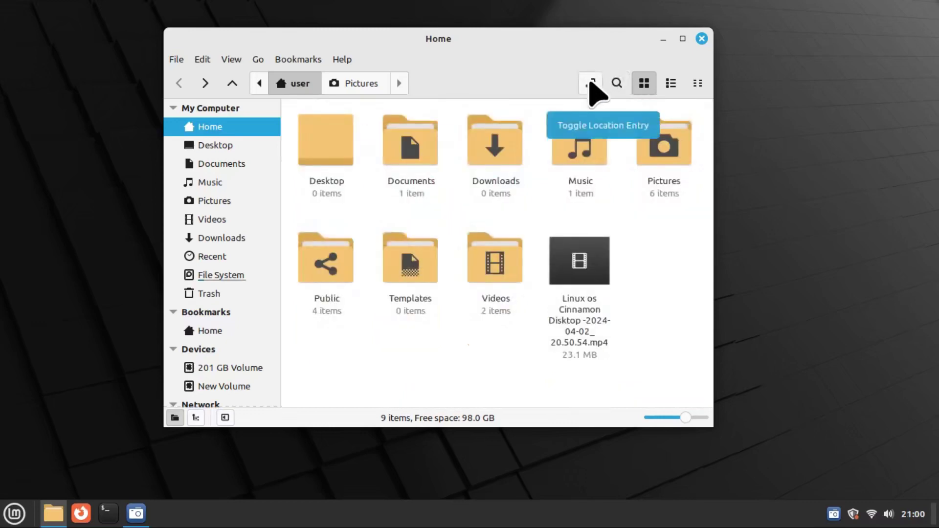
Display the Home and Pictures folders' paths as editable text, restore the breadcrumb path and return to Home
{"action": "left_click", "coordinate": [590, 84]}
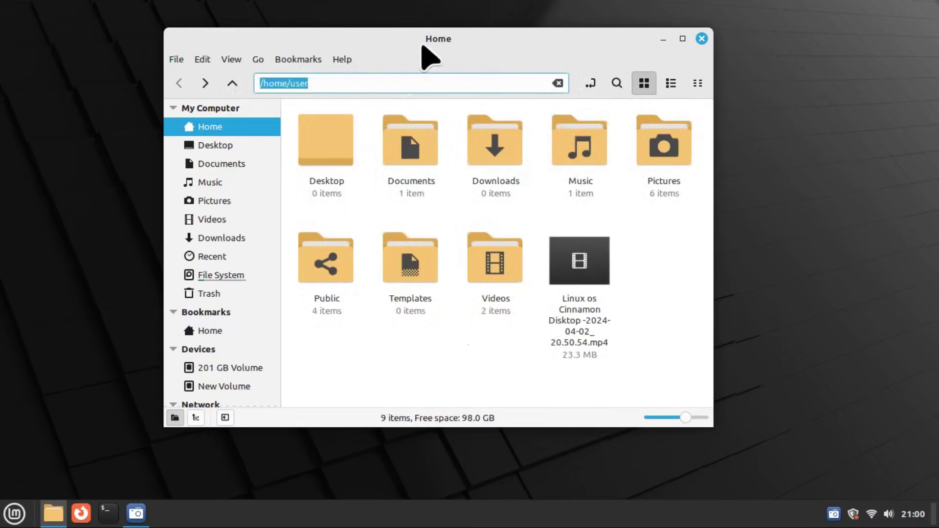
{"action": "double_click", "coordinate": [662, 142]}
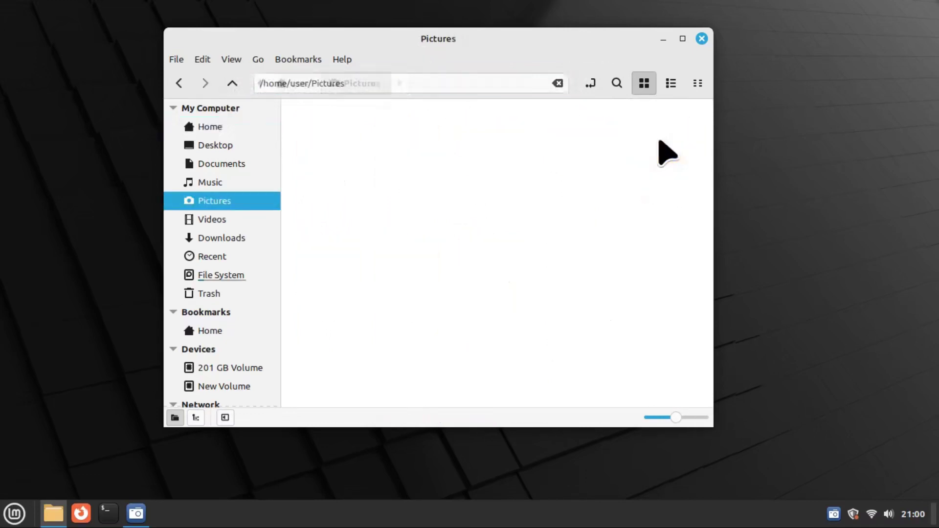
{"action": "left_click", "coordinate": [591, 84]}
{"action": "left_click_drag", "start_coordinate": [382, 83], "coordinate": [224, 83]}
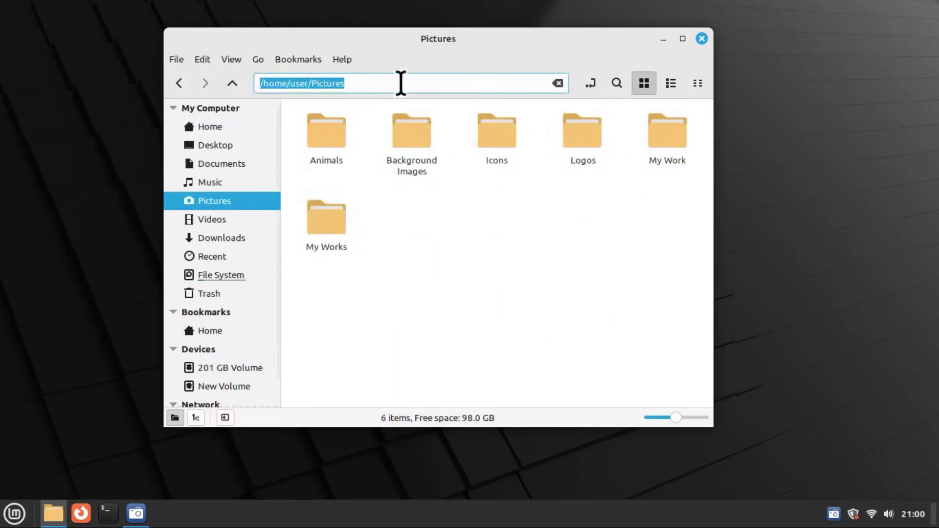
{"action": "left_click", "coordinate": [590, 84]}
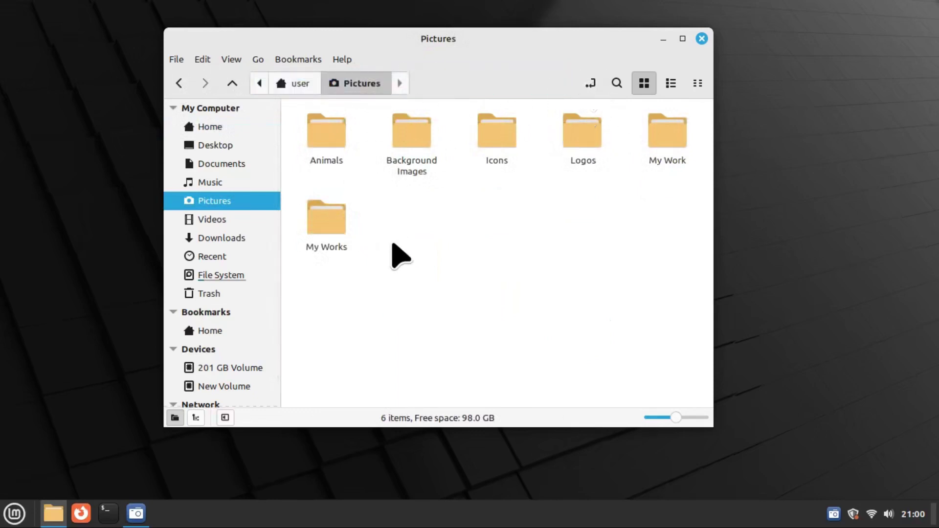
{"action": "left_click", "coordinate": [186, 87]}
Review the actions available for the mp4 recording, and zoom the Home folder's icons in and back out
{"action": "left_click", "coordinate": [575, 275]}
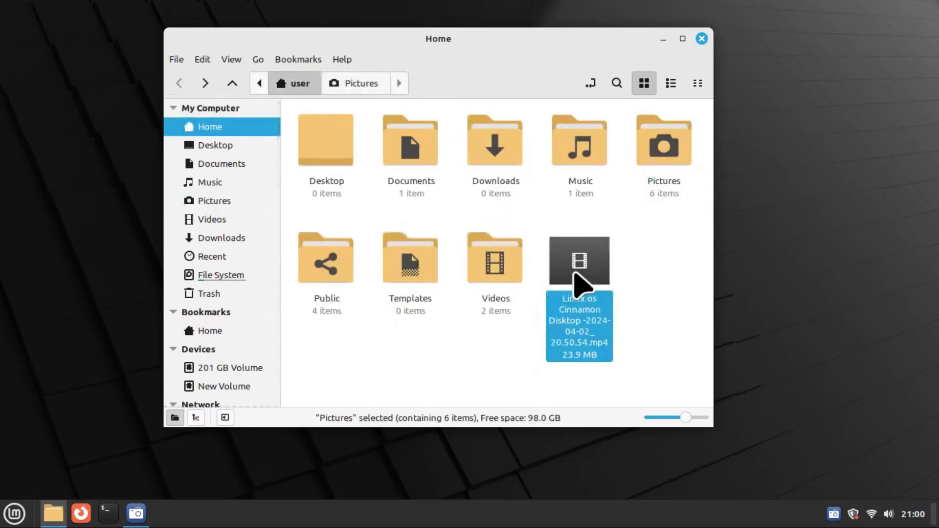
{"action": "right_click", "coordinate": [574, 273]}
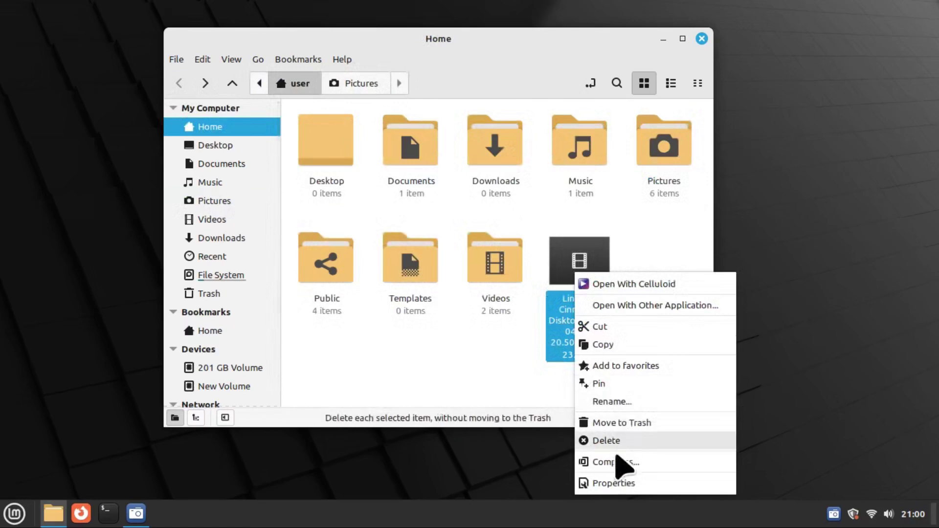
{"action": "left_click", "coordinate": [647, 246]}
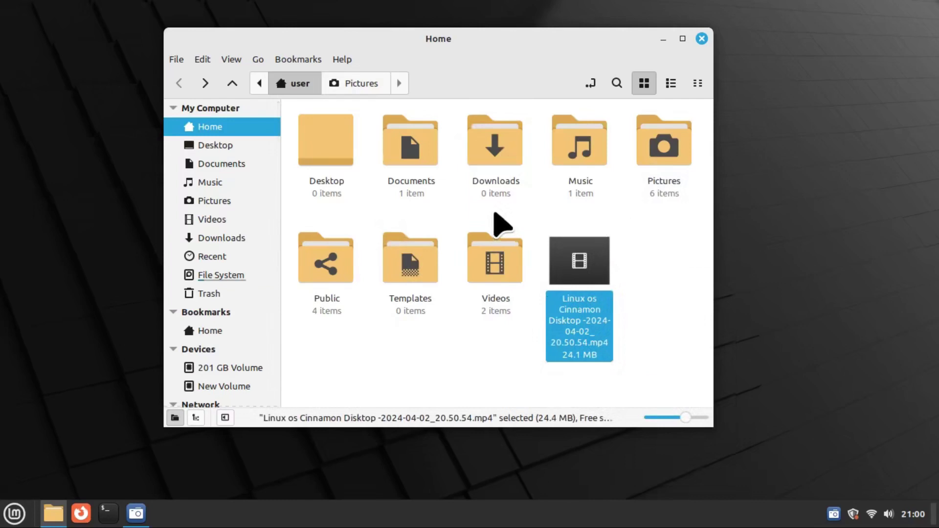
{"action": "scroll", "coordinate": [451, 251], "scroll_direction": "up", "scroll_amount": 3, "text": "ctrl"}
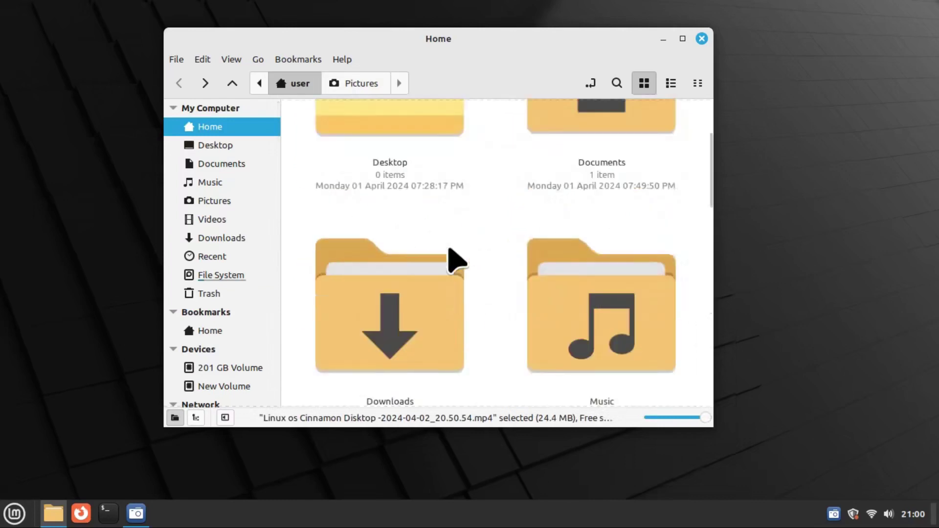
{"action": "scroll", "coordinate": [449, 249], "scroll_direction": "down", "scroll_amount": 2, "text": "ctrl"}
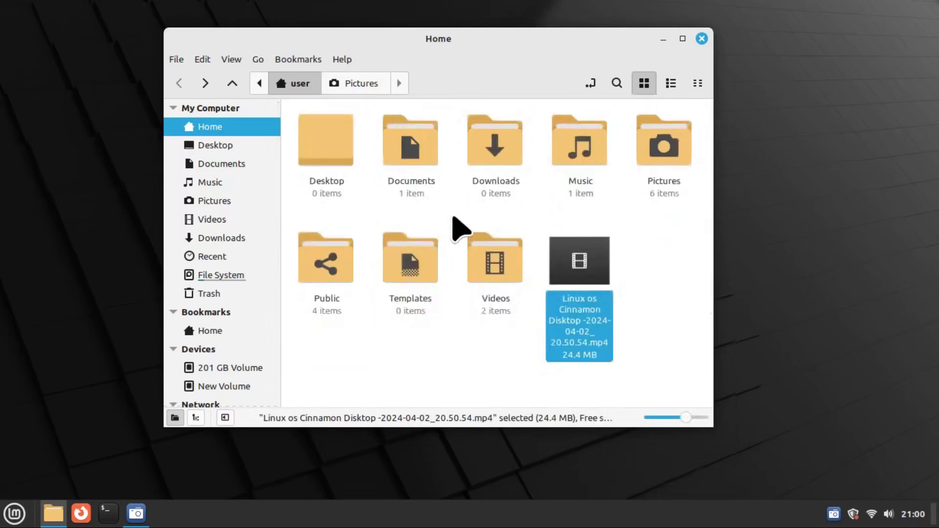
Open the Music folder in a new tab and switch between the Music and Home tabs, ending on Home
{"action": "left_click_drag", "start_coordinate": [451, 45], "coordinate": [465, 46]}
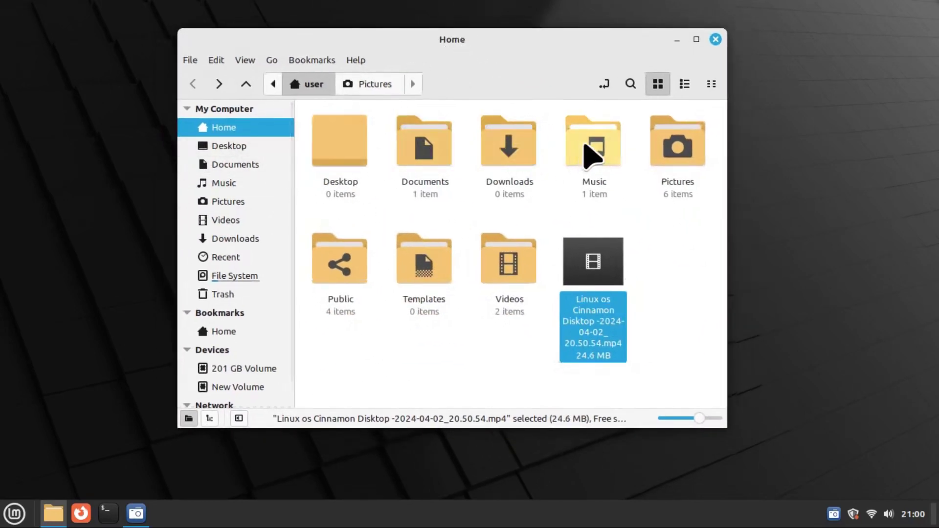
{"action": "right_click", "coordinate": [592, 154]}
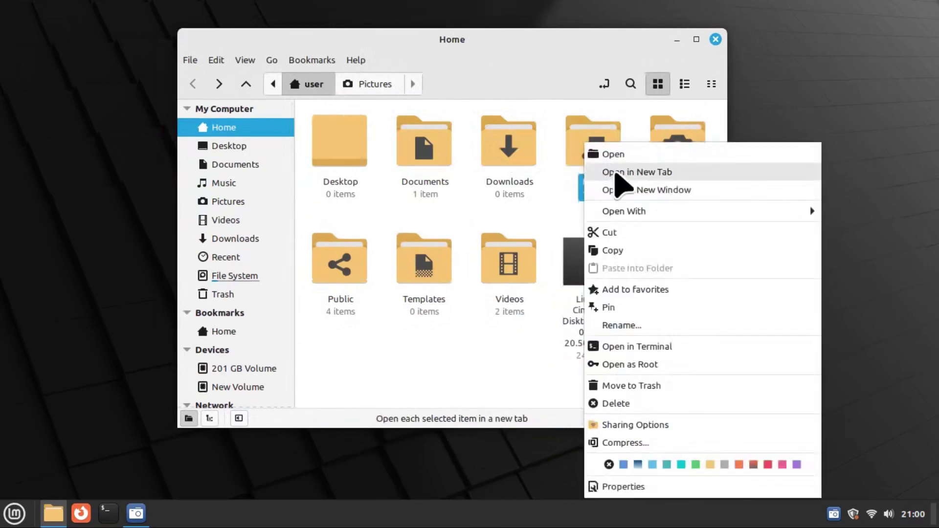
{"action": "left_click", "coordinate": [630, 172]}
{"action": "left_click", "coordinate": [540, 115]}
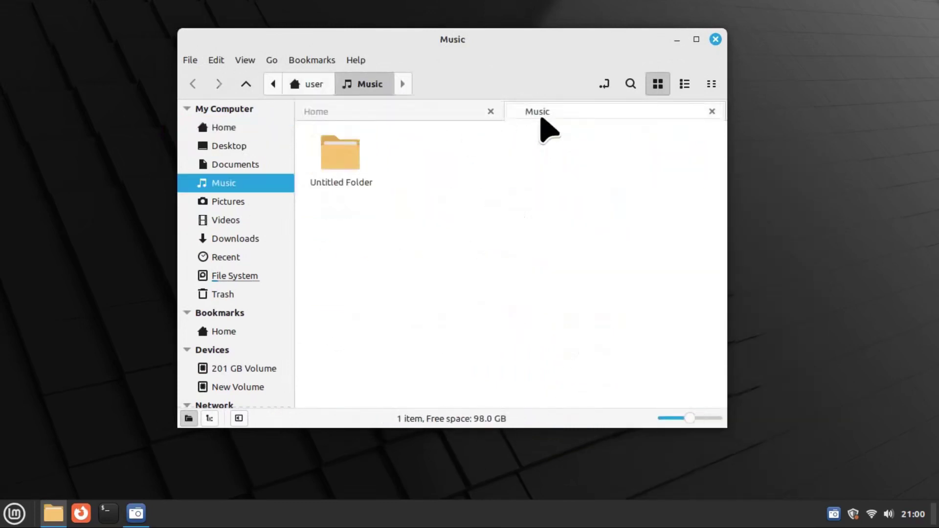
{"action": "left_click", "coordinate": [425, 112]}
{"action": "left_click", "coordinate": [548, 110]}
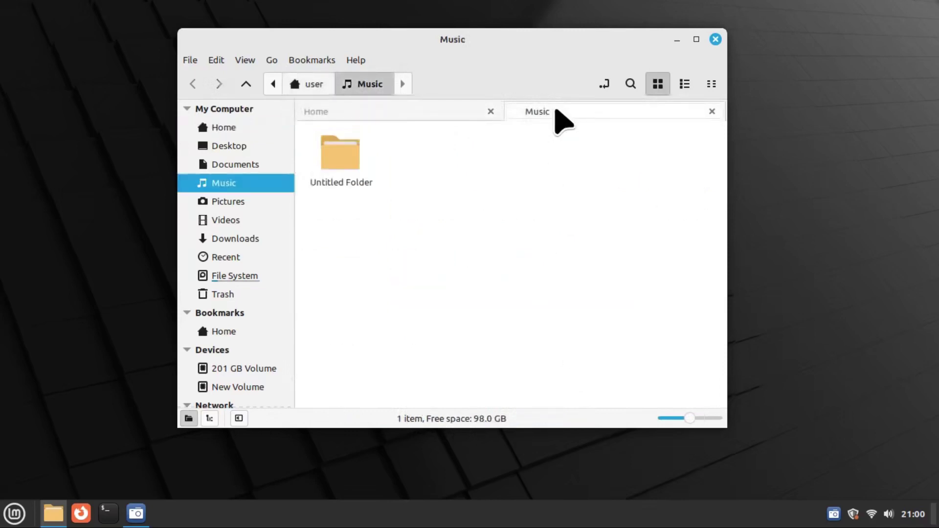
{"action": "left_click", "coordinate": [430, 110]}
Open the Music folder in a new window and reposition that window over the Home window
{"action": "right_click", "coordinate": [585, 147]}
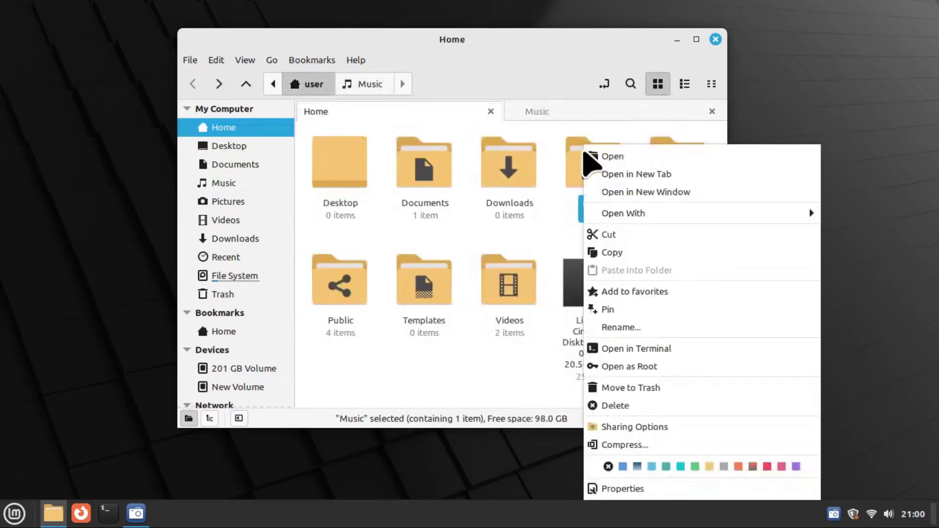
{"action": "left_click", "coordinate": [620, 194]}
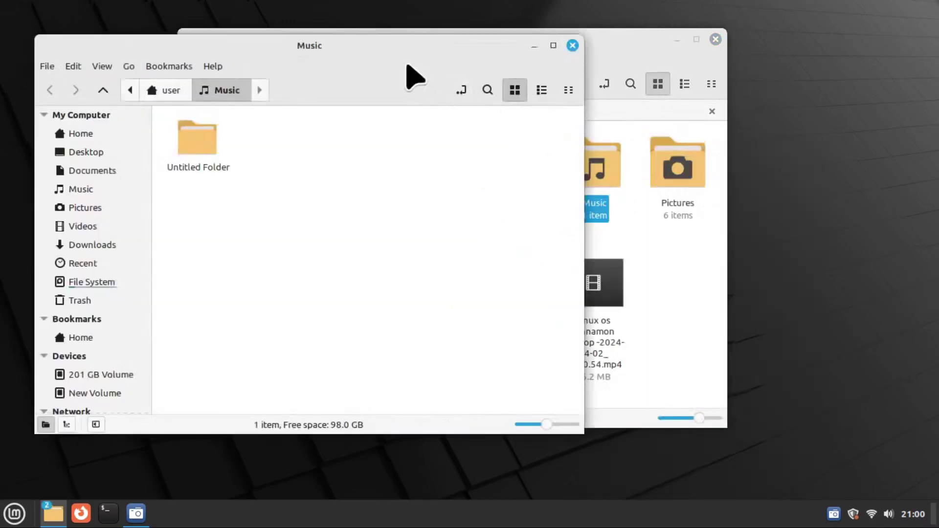
{"action": "left_click_drag", "start_coordinate": [395, 46], "coordinate": [458, 69]}
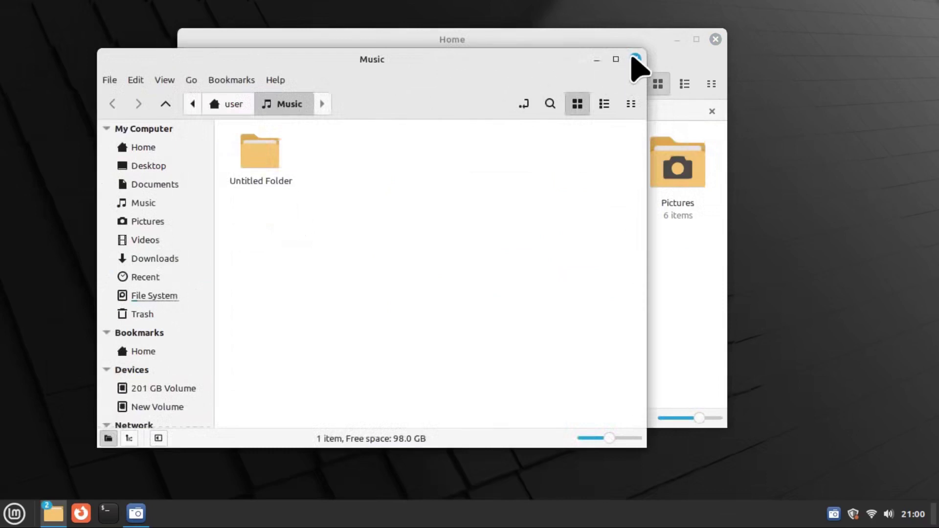
Close the Music window and the extra Music tab, and reposition the remaining Home window on the desktop
{"action": "left_click", "coordinate": [635, 58]}
{"action": "left_click", "coordinate": [639, 112]}
{"action": "left_click", "coordinate": [712, 111]}
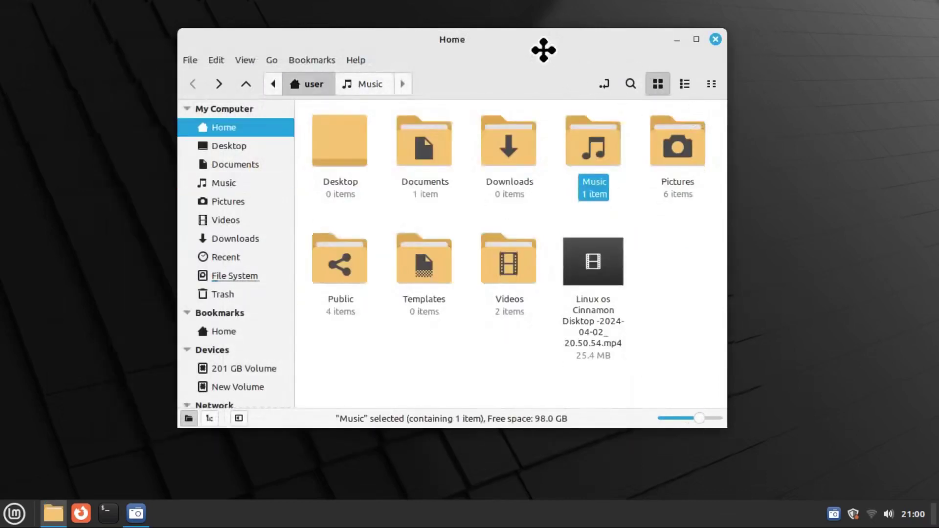
{"action": "left_click_drag", "start_coordinate": [543, 50], "coordinate": [486, 58]}
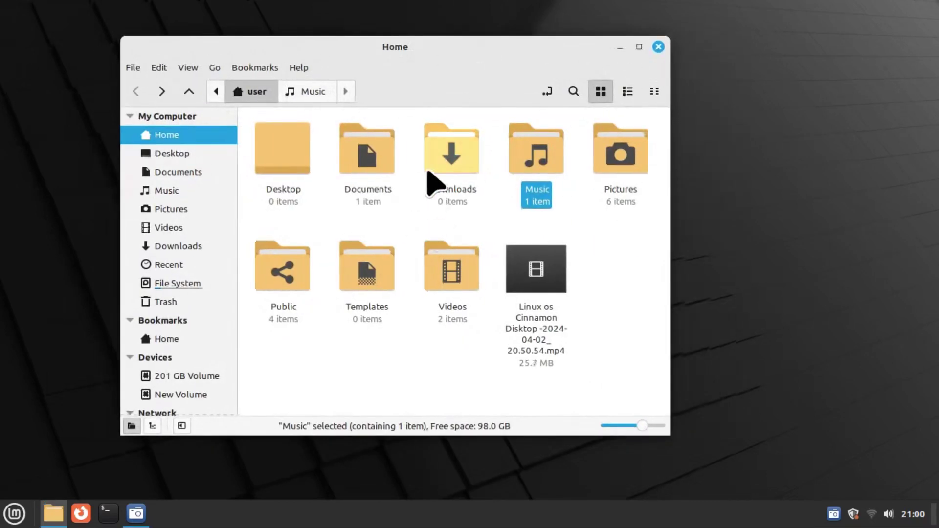
Snap the Home window to the desktop's upper half, its left half, and its upper-left quarter
{"action": "left_click_drag", "start_coordinate": [396, 48], "coordinate": [411, 5]}
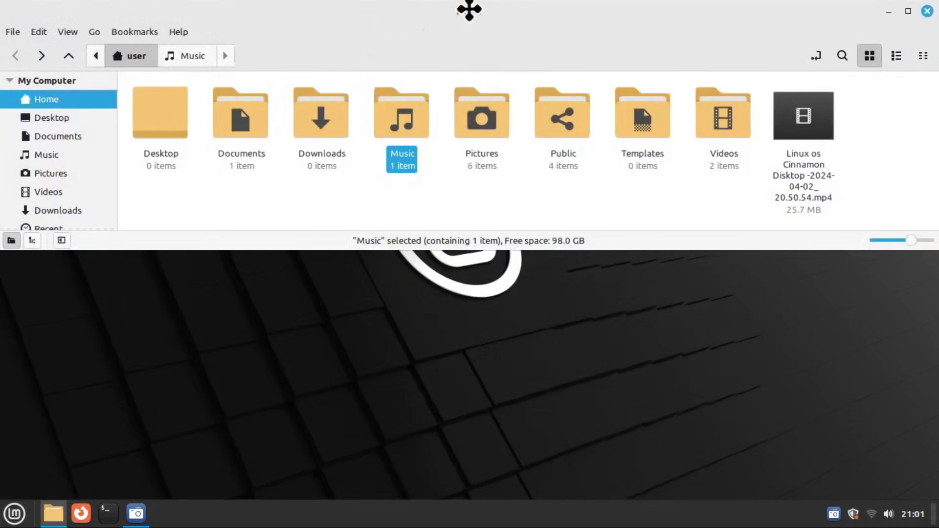
{"action": "left_click_drag", "start_coordinate": [469, 9], "coordinate": [2, 64]}
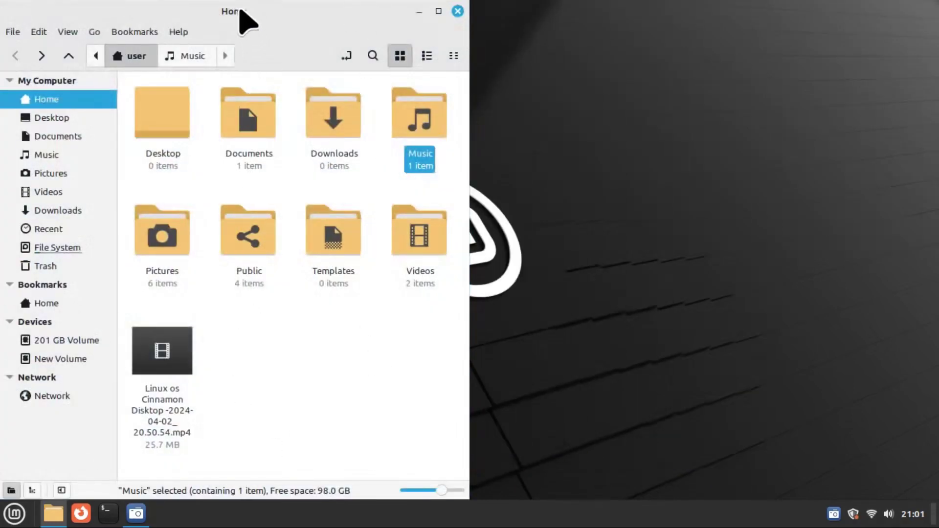
{"action": "left_click_drag", "start_coordinate": [243, 20], "coordinate": [3, 3]}
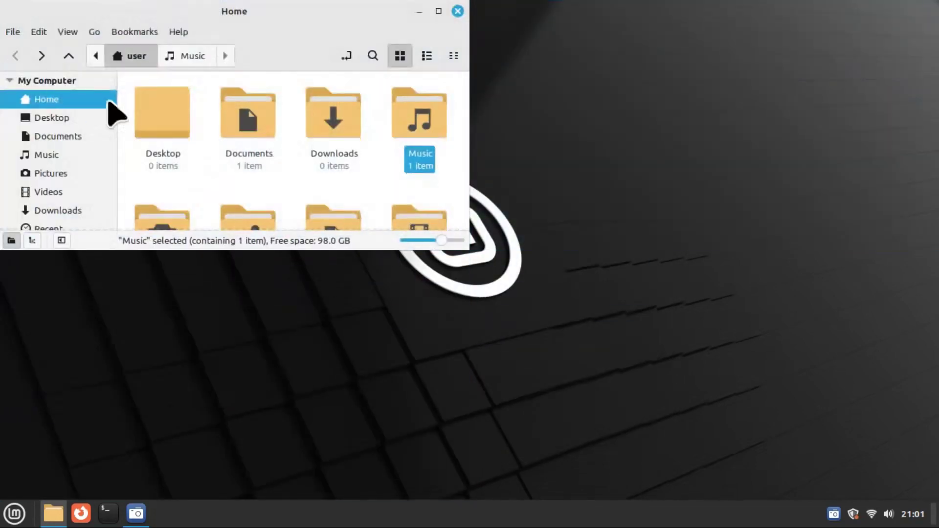
Open a terminal, snap it to the desktop's upper-right quarter beside the Home window, and close it
{"action": "left_click", "coordinate": [108, 513]}
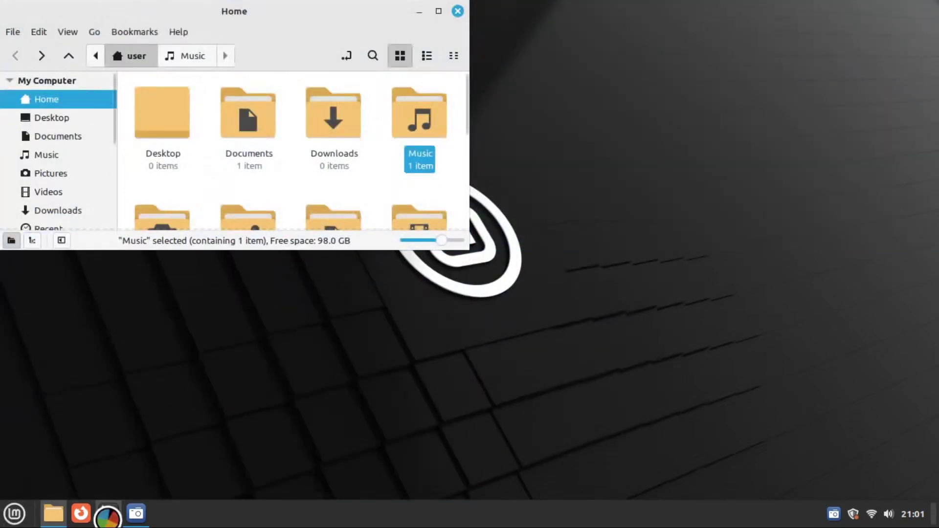
{"action": "left_click_drag", "start_coordinate": [658, 11], "coordinate": [931, 5]}
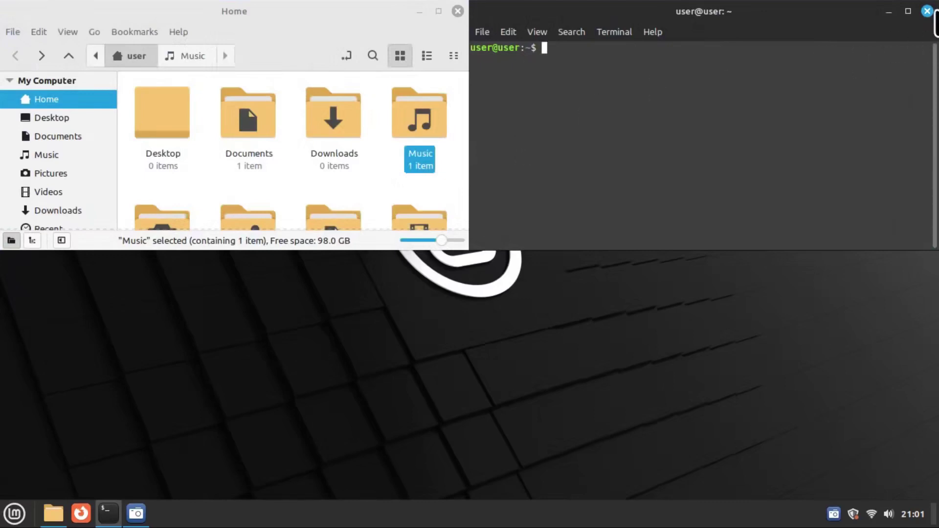
{"action": "left_click", "coordinate": [927, 10]}
Unsnap the Home window from the desktop's corner, move it toward the middle and close it
{"action": "left_click_drag", "start_coordinate": [373, 11], "coordinate": [372, 39]}
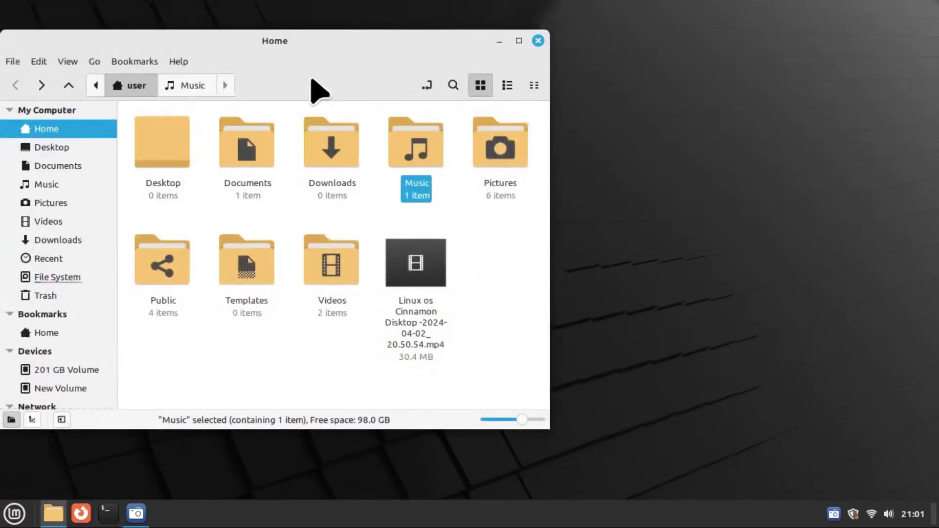
{"action": "left_click_drag", "start_coordinate": [312, 80], "coordinate": [370, 73]}
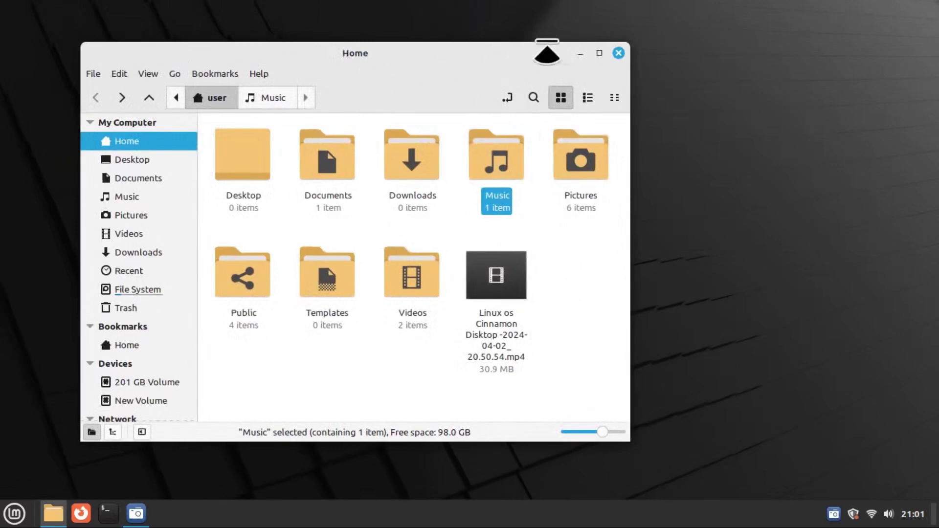
{"action": "left_click", "coordinate": [618, 53]}
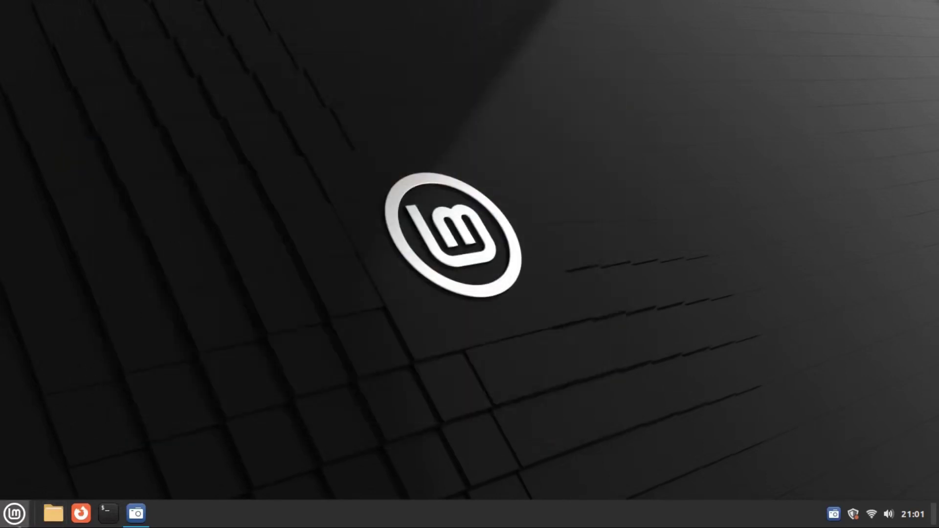
Open the Screenshot tool from the Accessories applications and reposition its window
{"action": "left_click", "coordinate": [14, 512]}
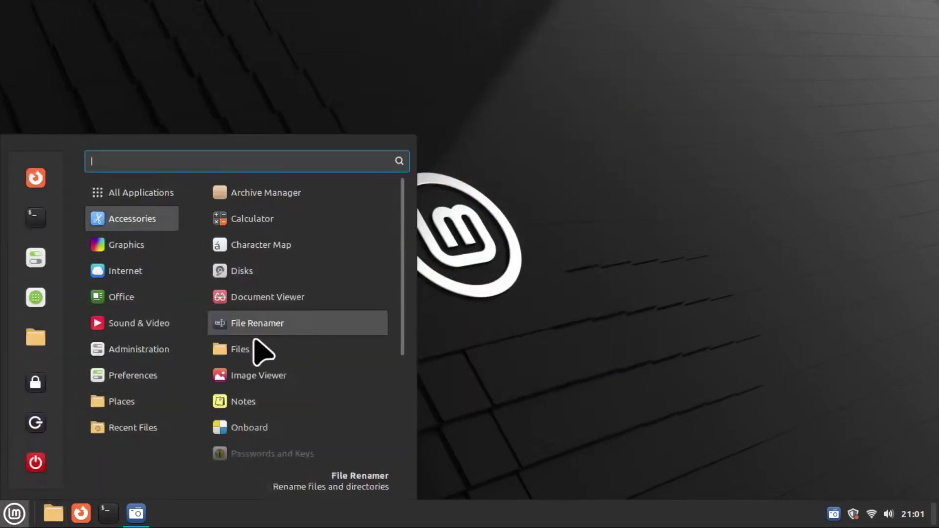
{"action": "scroll", "coordinate": [329, 372], "scroll_direction": "down", "scroll_amount": 3}
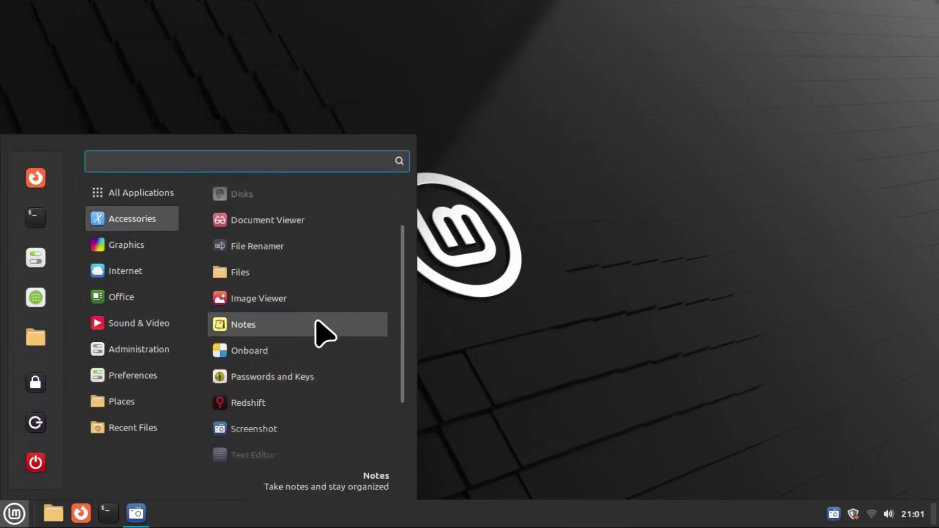
{"action": "scroll", "coordinate": [323, 337], "scroll_direction": "down", "scroll_amount": 3}
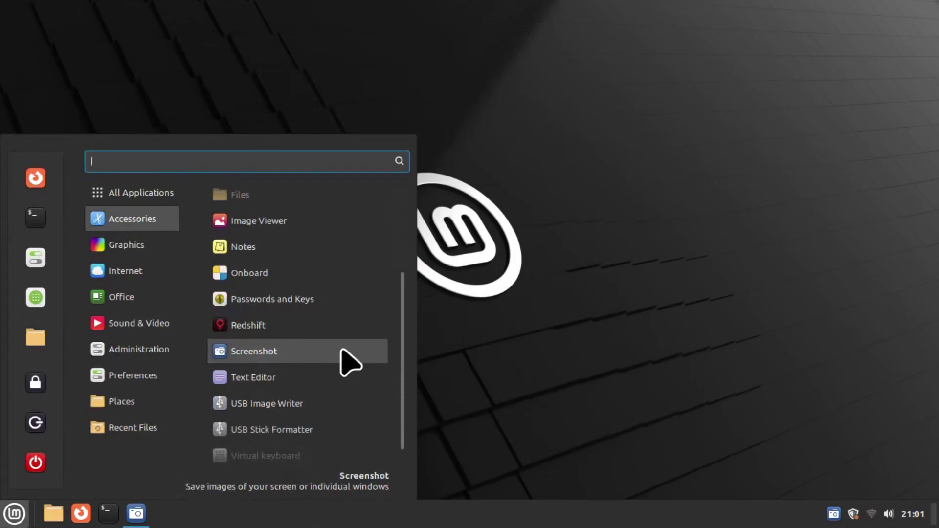
{"action": "left_click", "coordinate": [307, 350]}
{"action": "left_click_drag", "start_coordinate": [468, 141], "coordinate": [446, 131]}
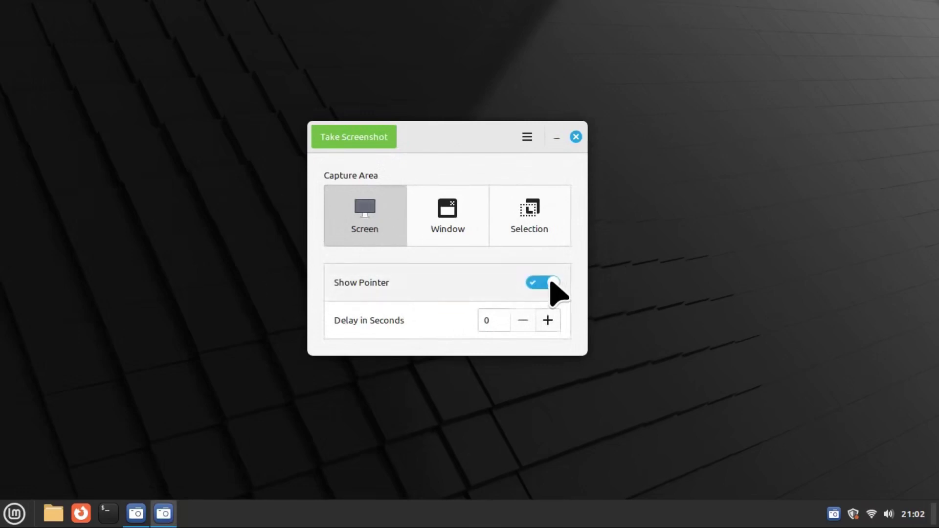
Capture the whole screen with the pointer shown, discard the image and close the Screenshot tool
{"action": "left_click", "coordinate": [362, 142]}
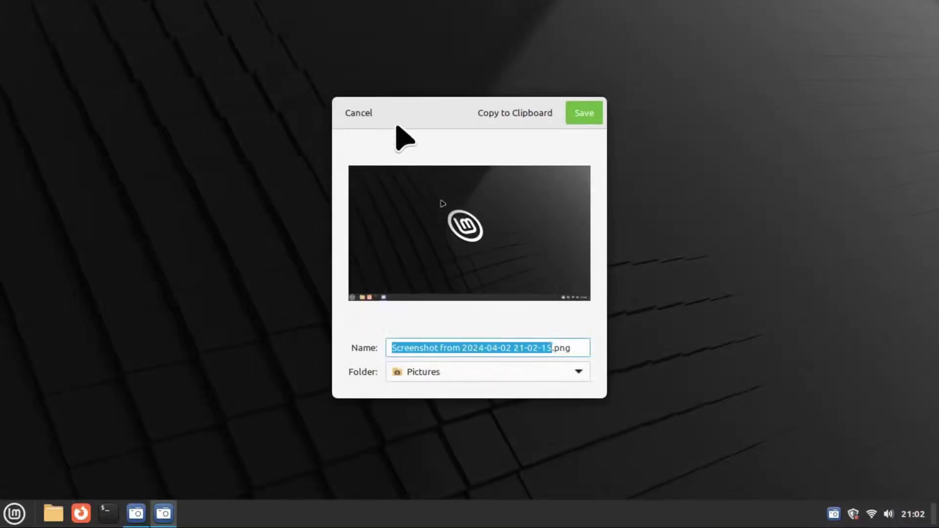
{"action": "left_click", "coordinate": [366, 111]}
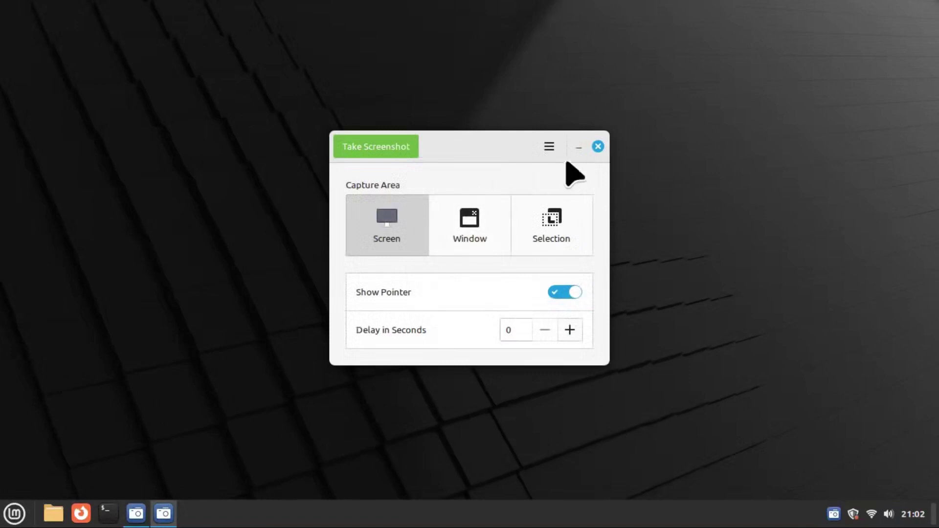
{"action": "left_click", "coordinate": [597, 146]}
Open Text Editor from the Accessories applications, reposition its empty document window and close it
{"action": "left_click", "coordinate": [14, 513]}
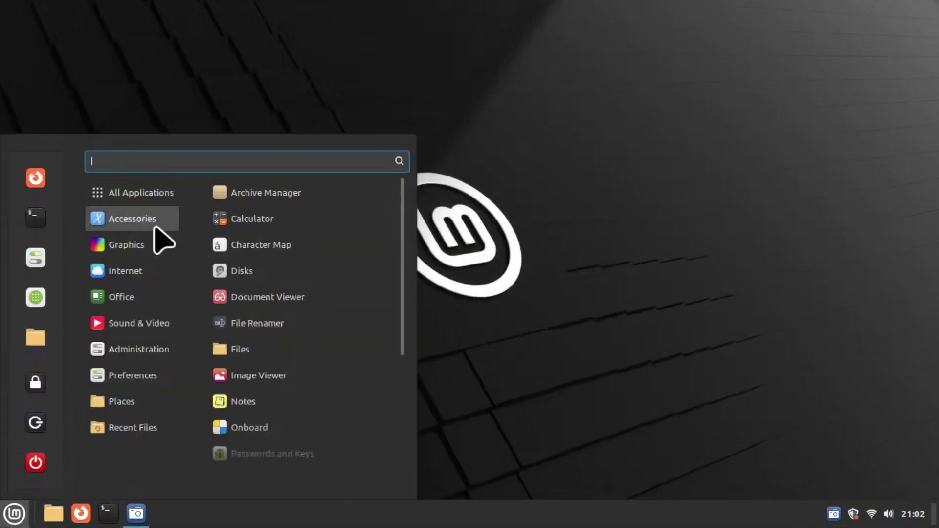
{"action": "scroll", "coordinate": [268, 398], "scroll_direction": "down", "scroll_amount": 5}
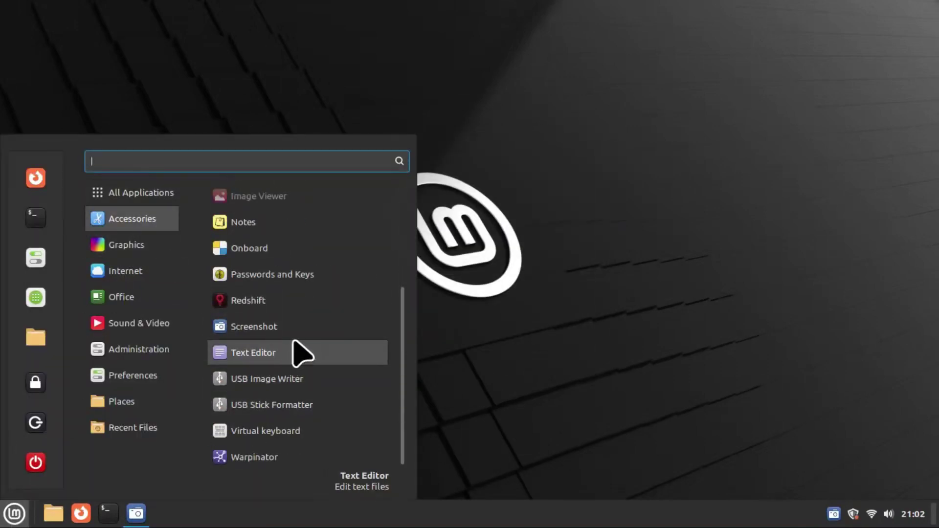
{"action": "left_click", "coordinate": [299, 356]}
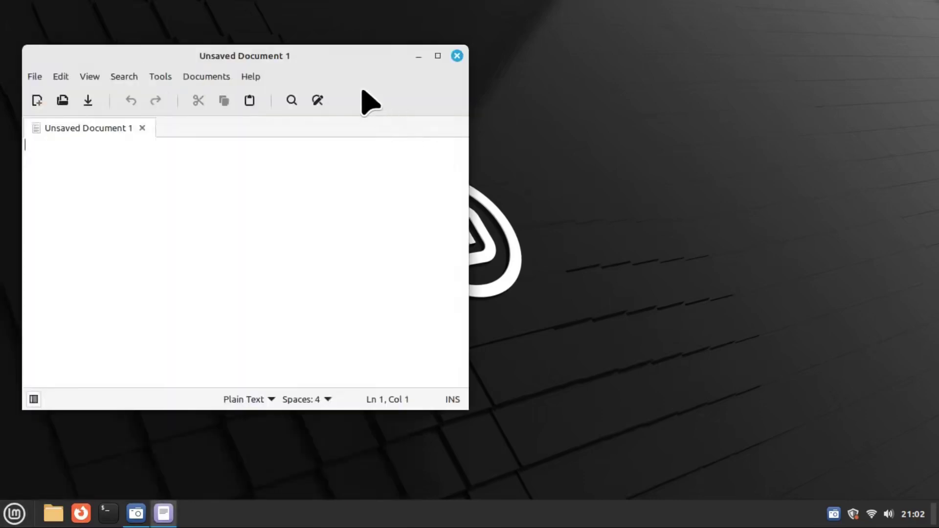
{"action": "left_click_drag", "start_coordinate": [230, 52], "coordinate": [285, 42]}
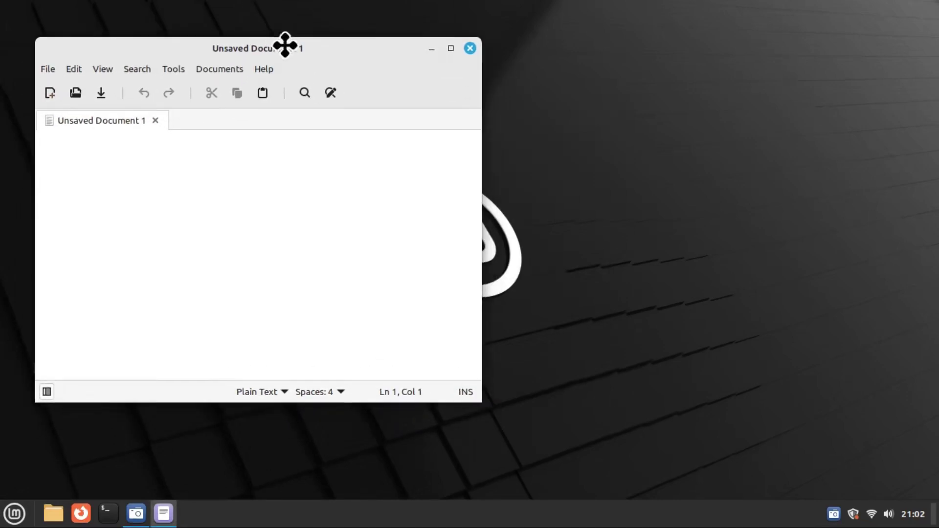
{"action": "left_click", "coordinate": [469, 47]}
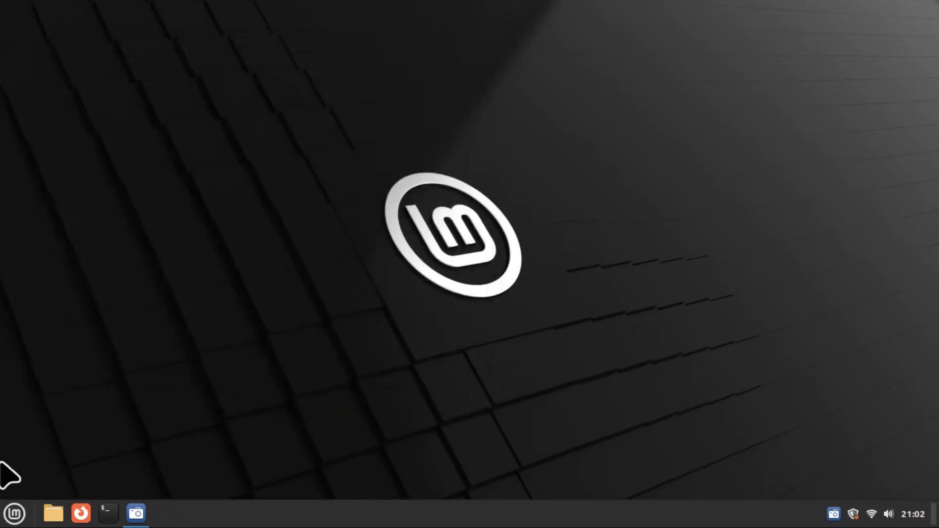
Open USB Image Writer from the Accessories applications and reposition its window
{"action": "left_click", "coordinate": [15, 513]}
{"action": "scroll", "coordinate": [323, 428], "scroll_direction": "down", "scroll_amount": 3}
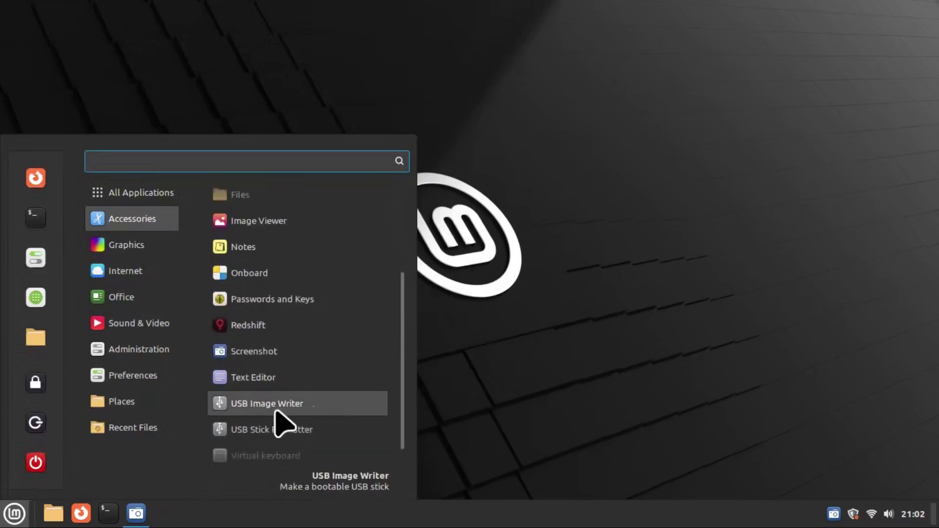
{"action": "left_click", "coordinate": [325, 406]}
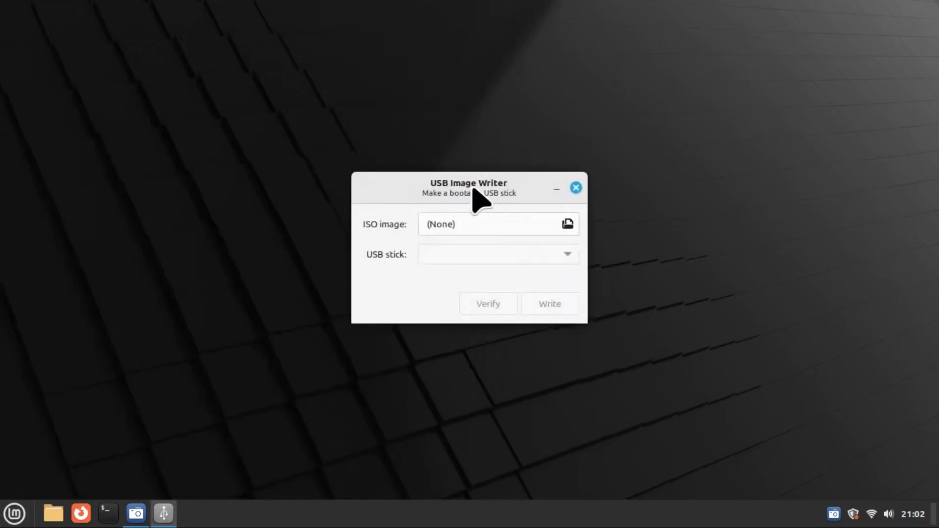
{"action": "left_click_drag", "start_coordinate": [472, 189], "coordinate": [350, 137]}
Choose linuxmint-21.3-cinnamon-64bit.iso from the Public folder as the ISO image, and close USB Image Writer without writing
{"action": "left_click", "coordinate": [346, 169]}
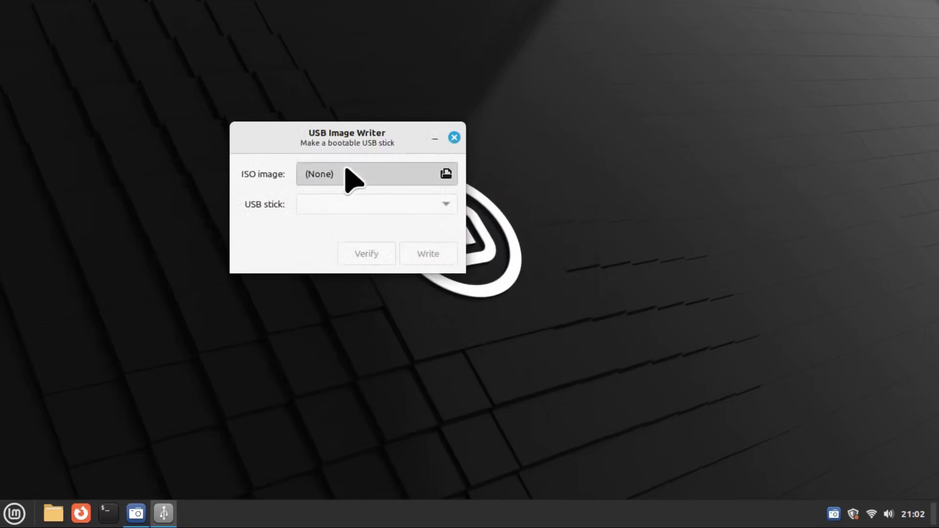
{"action": "double_click", "coordinate": [146, 157]}
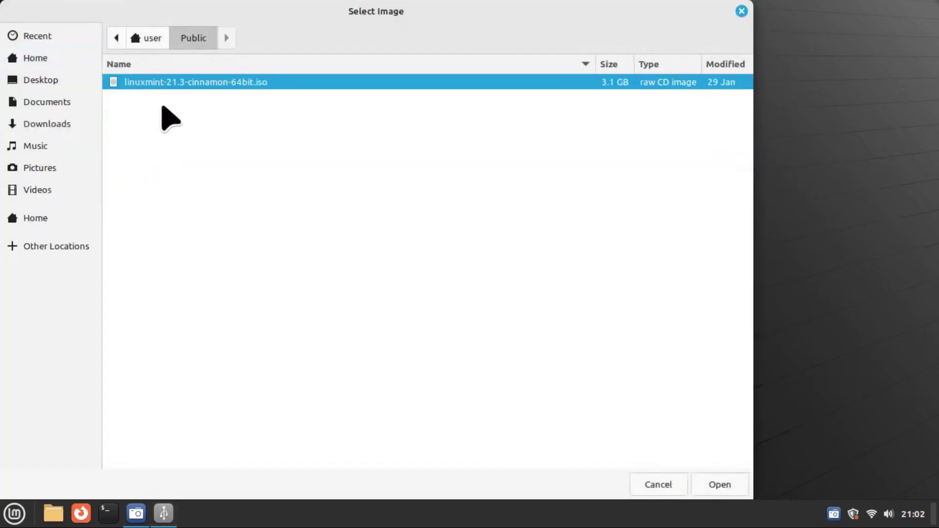
{"action": "left_click", "coordinate": [728, 486]}
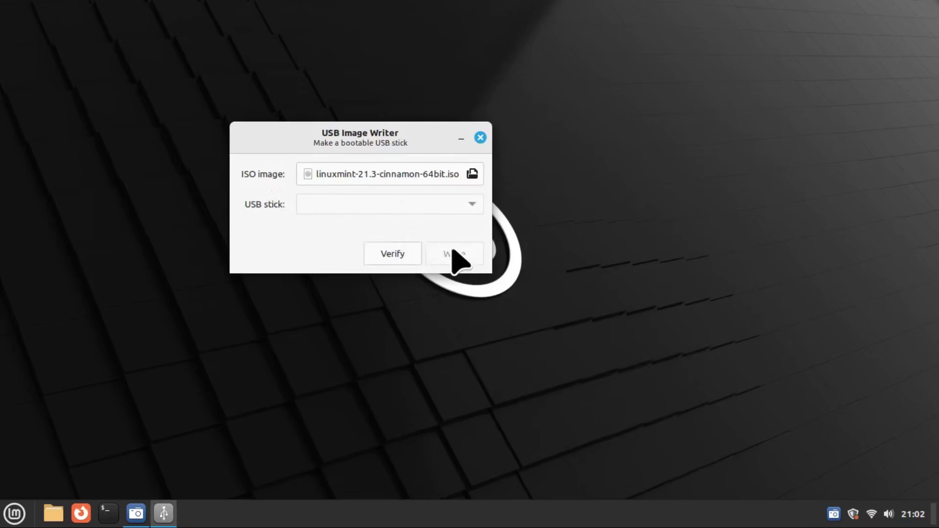
{"action": "left_click", "coordinate": [480, 139]}
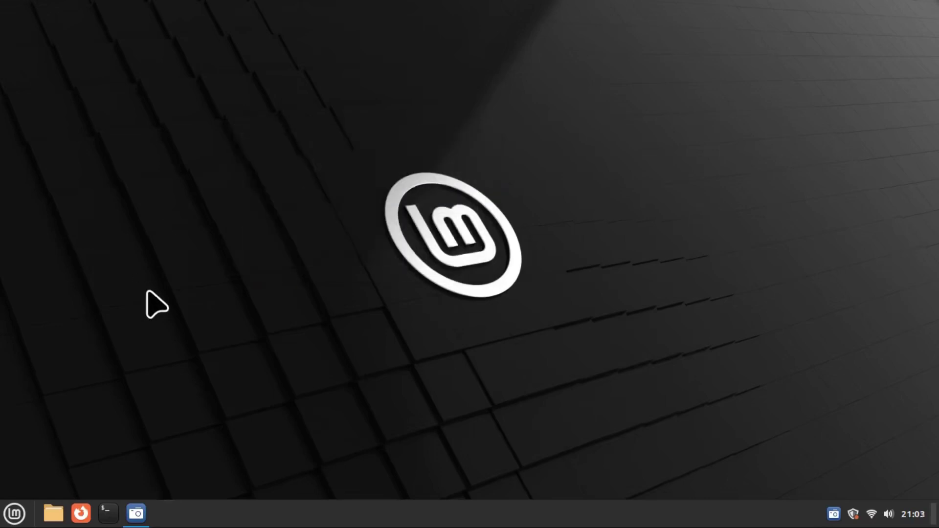
Look through the remaining Accessories and the Graphics applications, and open Drawing
{"action": "left_click", "coordinate": [13, 514]}
{"action": "mouse_move", "coordinate": [132, 218]}
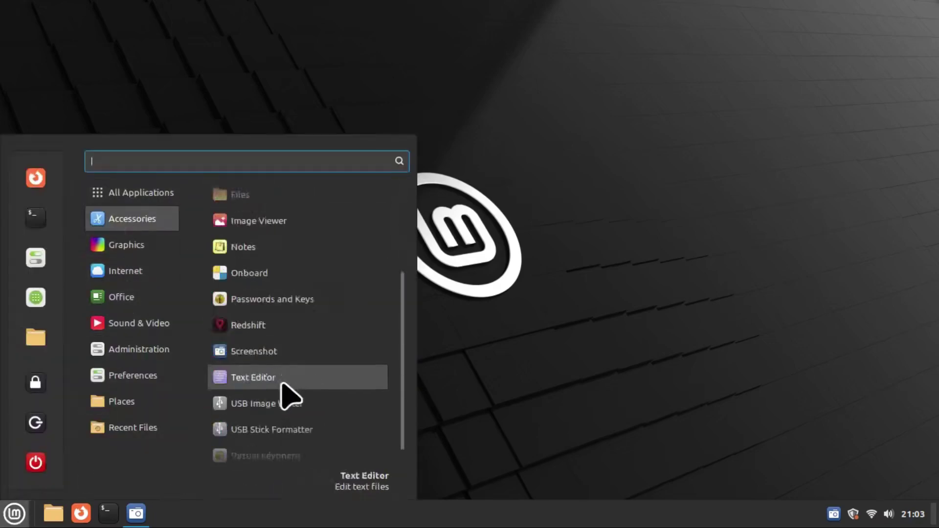
{"action": "scroll", "coordinate": [282, 383], "scroll_direction": "down", "scroll_amount": 1}
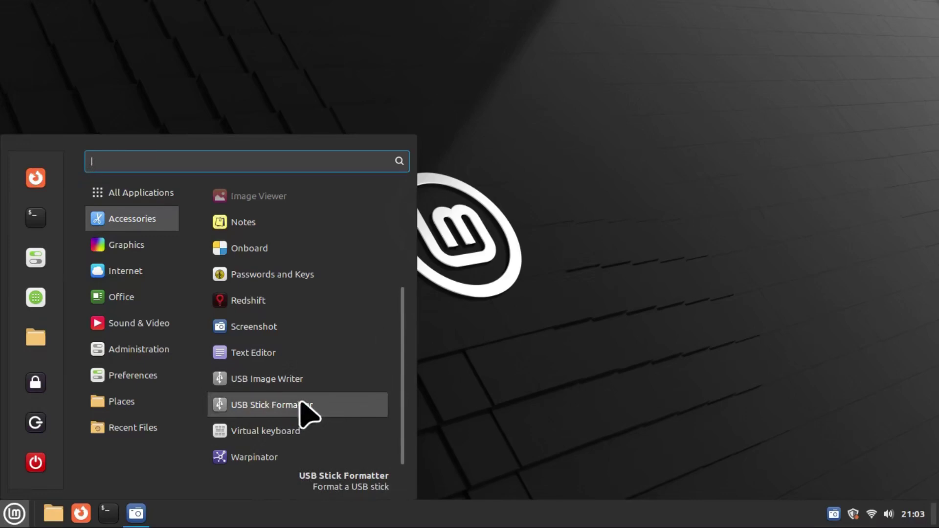
{"action": "mouse_move", "coordinate": [150, 244]}
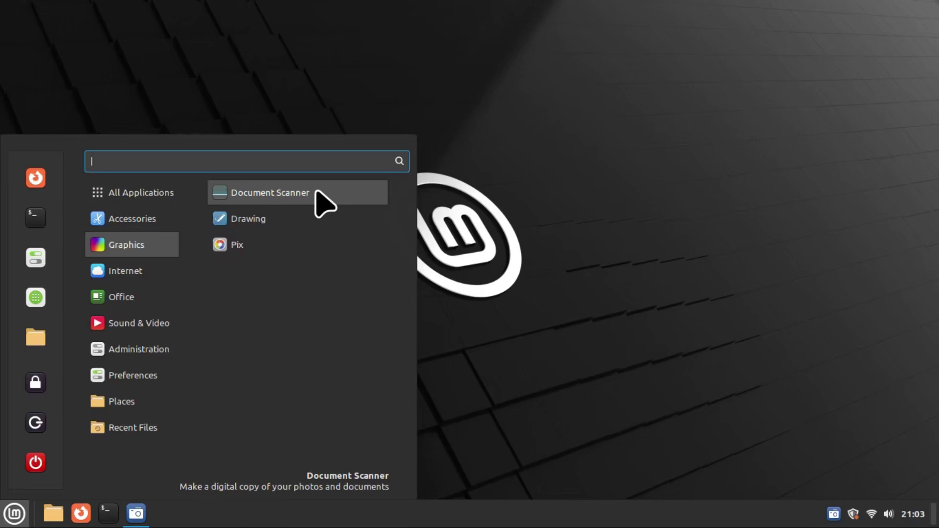
{"action": "left_click", "coordinate": [282, 233]}
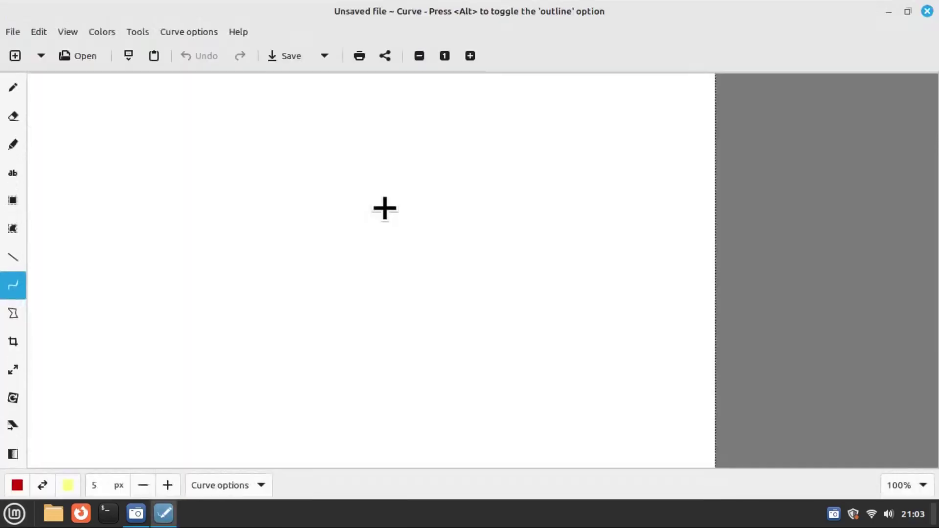
Draw a long, two-segment red curve across the canvas and a short red arc beside it with the Curve tool
{"action": "left_click_drag", "start_coordinate": [197, 113], "coordinate": [517, 281]}
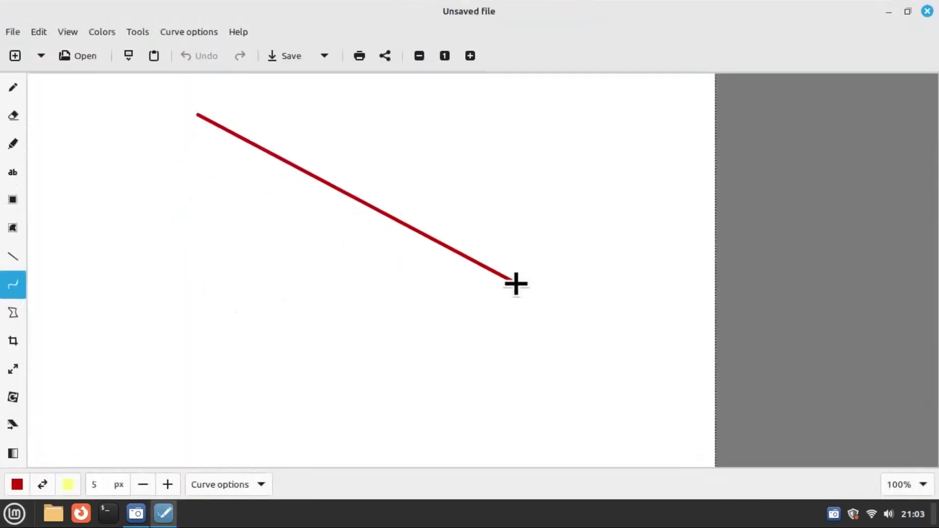
{"action": "left_click", "coordinate": [434, 364]}
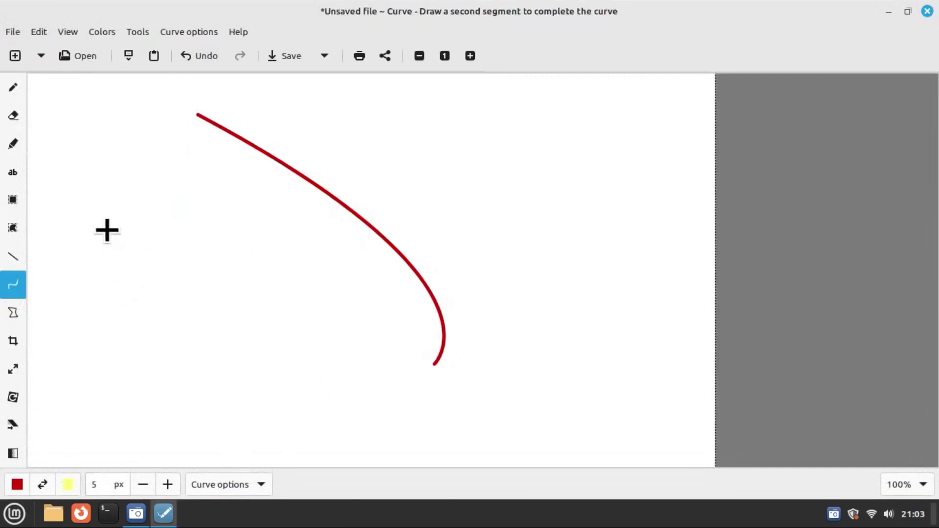
{"action": "left_click_drag", "start_coordinate": [179, 253], "coordinate": [122, 329]}
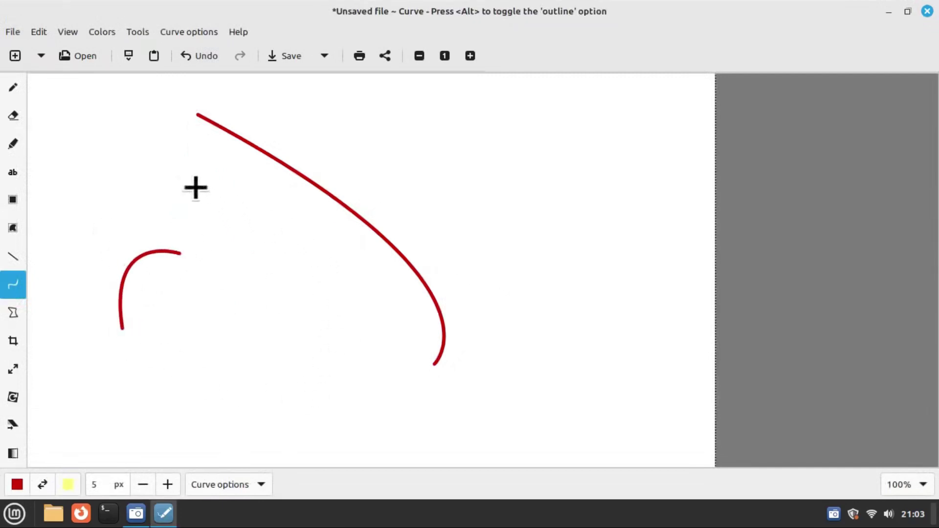
Select a rectangular area between the two curves with the rectangle selection tool, and clear the selection
{"action": "left_click", "coordinate": [13, 199]}
{"action": "left_click_drag", "start_coordinate": [171, 181], "coordinate": [350, 374]}
{"action": "left_click", "coordinate": [449, 298]}
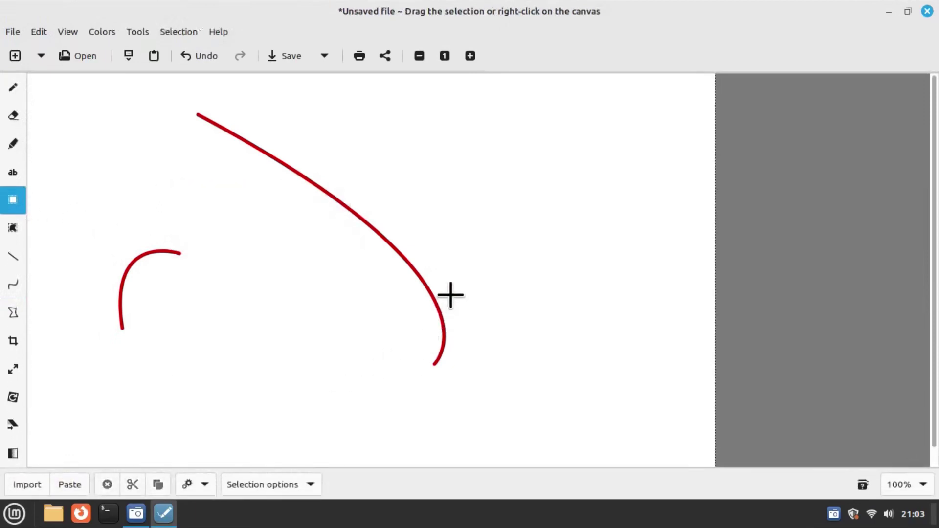
Close Drawing and discard the unsaved picture, and open Pix from the Graphics applications
{"action": "left_click", "coordinate": [927, 11]}
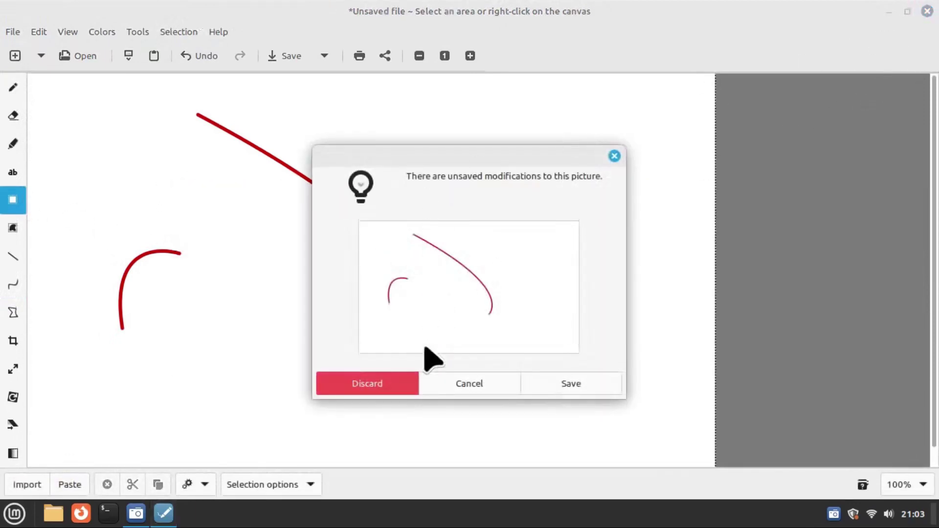
{"action": "left_click", "coordinate": [367, 383]}
{"action": "left_click", "coordinate": [14, 512]}
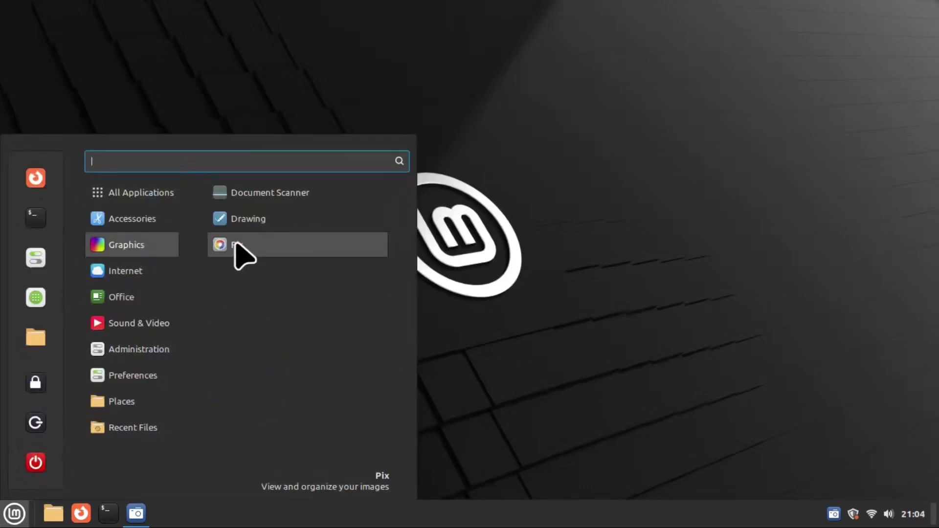
{"action": "left_click", "coordinate": [276, 257]}
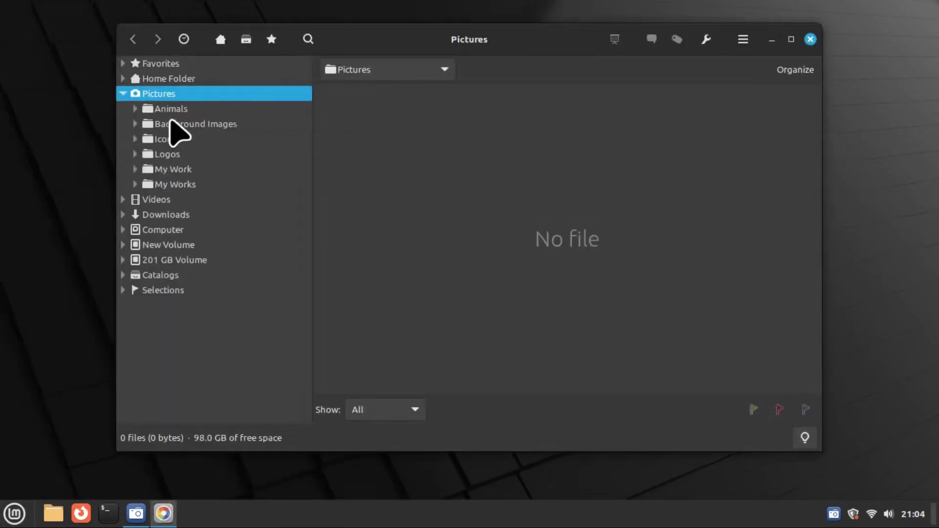
Browse the Animals and Background Images folders in Pix, selecting the first image in each, and close Pix
{"action": "left_click", "coordinate": [162, 110]}
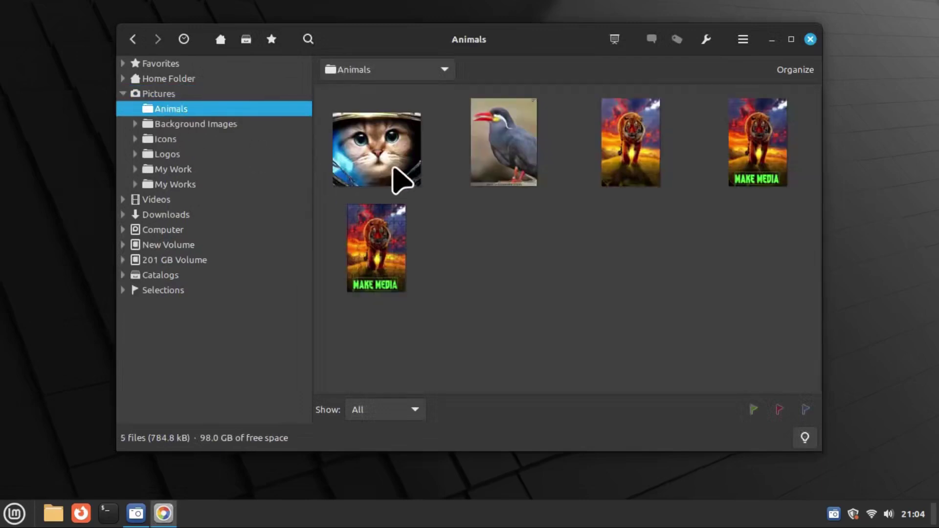
{"action": "left_click", "coordinate": [359, 159]}
{"action": "left_click", "coordinate": [220, 125]}
{"action": "left_click", "coordinate": [367, 154]}
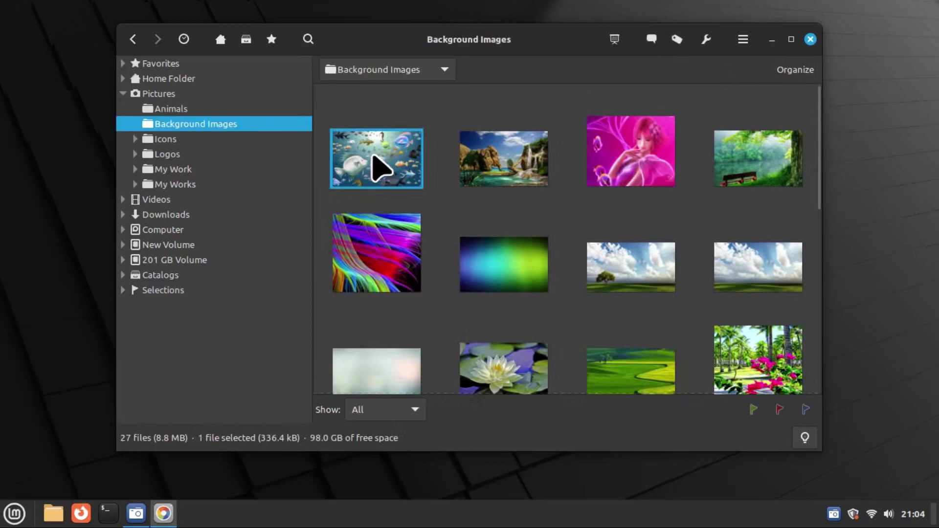
{"action": "left_click", "coordinate": [810, 40]}
Open HexChat from the Internet applications to view the Linux Mint help channel, and quit it
{"action": "left_click", "coordinate": [15, 513]}
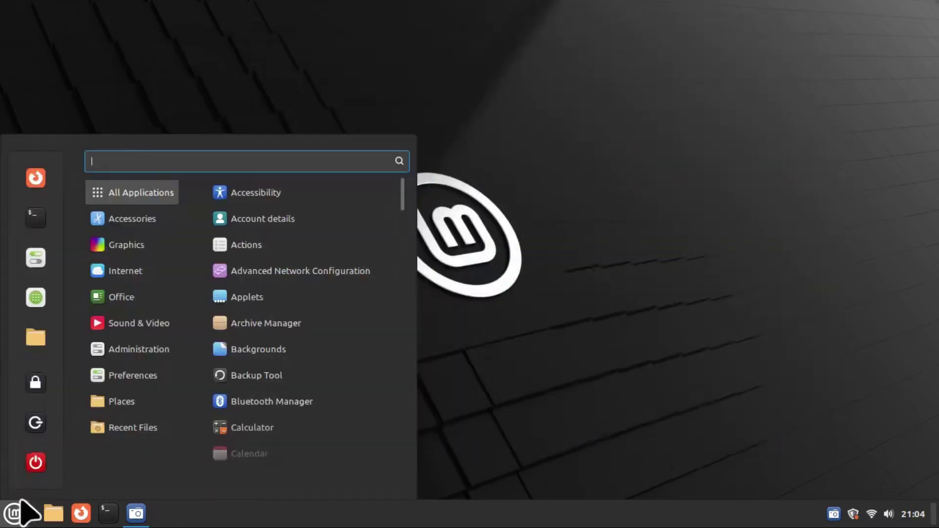
{"action": "mouse_move", "coordinate": [129, 296]}
{"action": "mouse_move", "coordinate": [122, 275]}
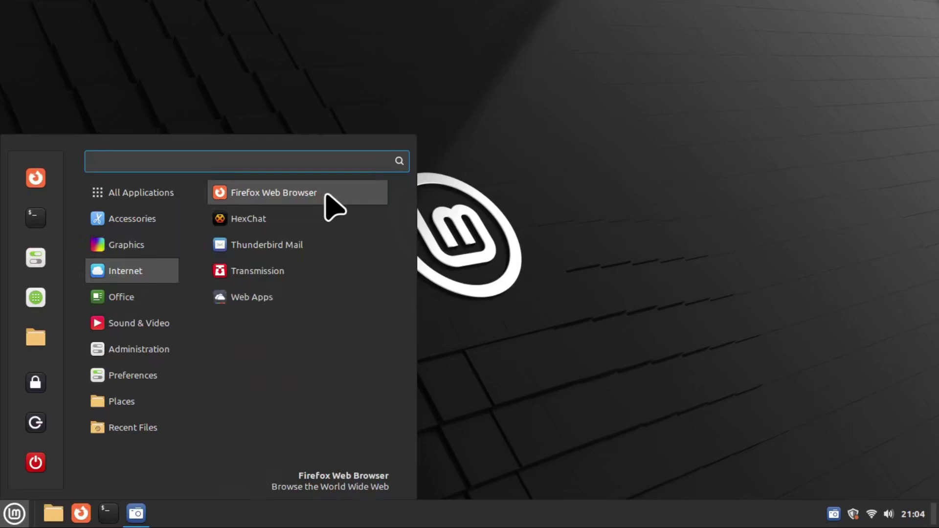
{"action": "left_click", "coordinate": [292, 221]}
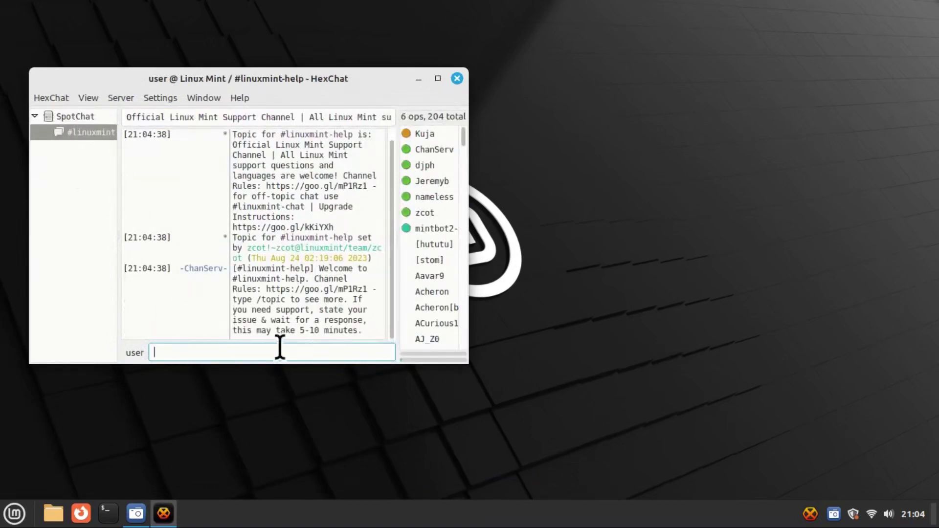
{"action": "left_click", "coordinate": [456, 78]}
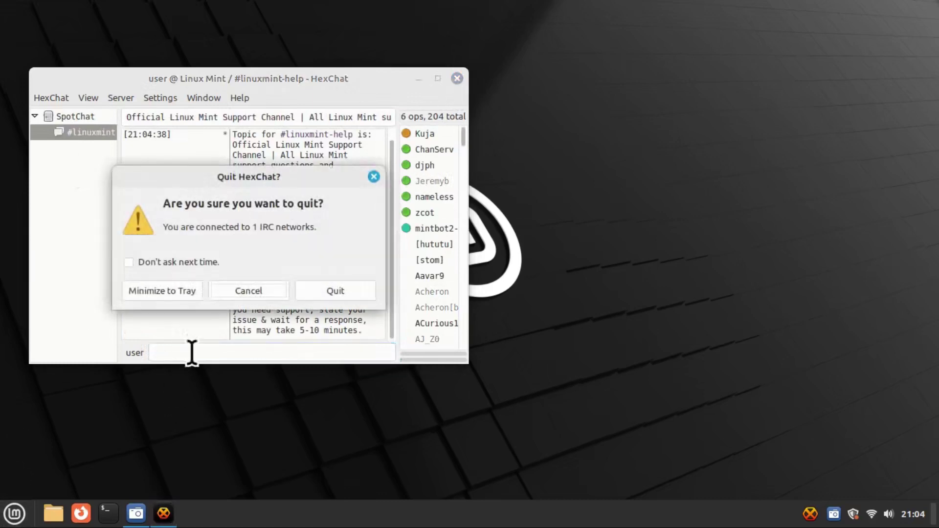
{"action": "left_click", "coordinate": [349, 290]}
Open Thunderbird Mail to view its email account setup page, and close it without entering any credentials
{"action": "left_click", "coordinate": [14, 513]}
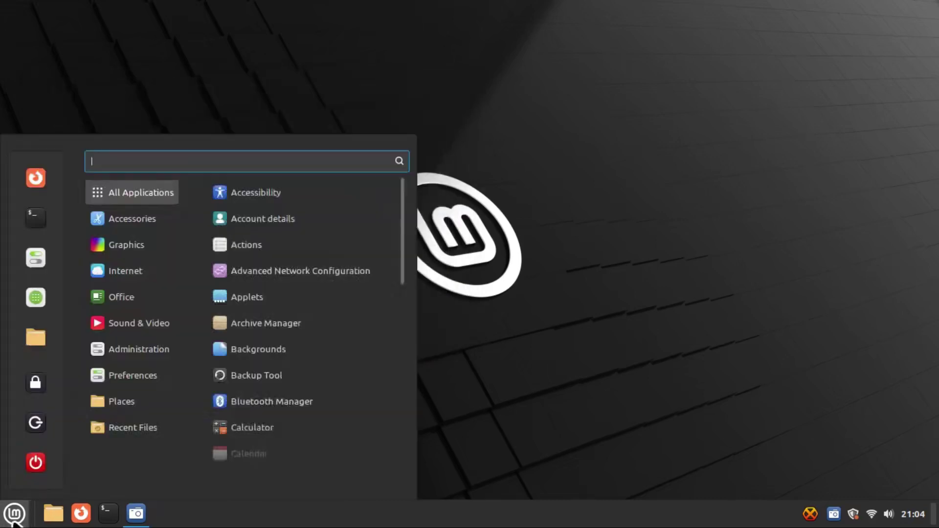
{"action": "mouse_move", "coordinate": [133, 272]}
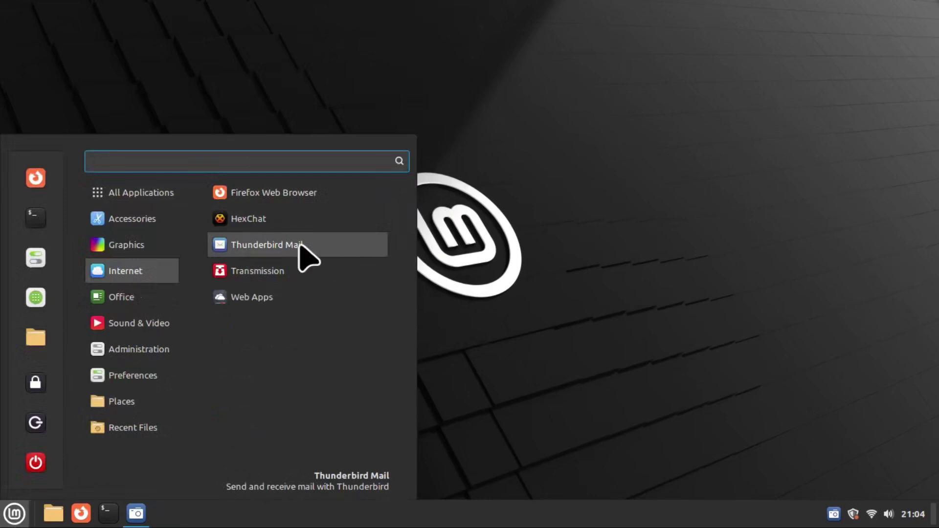
{"action": "left_click", "coordinate": [290, 249]}
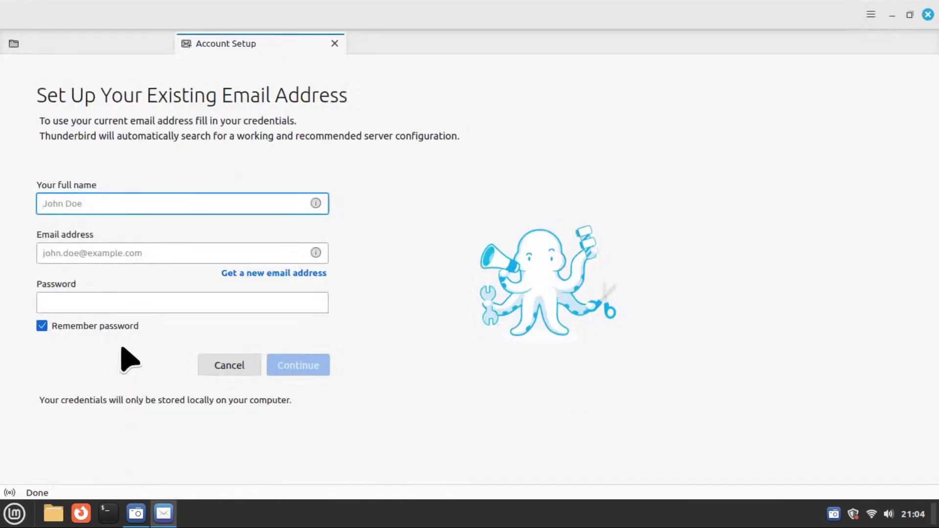
{"action": "left_click", "coordinate": [927, 15]}
Open Transmission from the Internet applications, reposition its window on the desktop while viewing it, and close it
{"action": "left_click", "coordinate": [14, 514]}
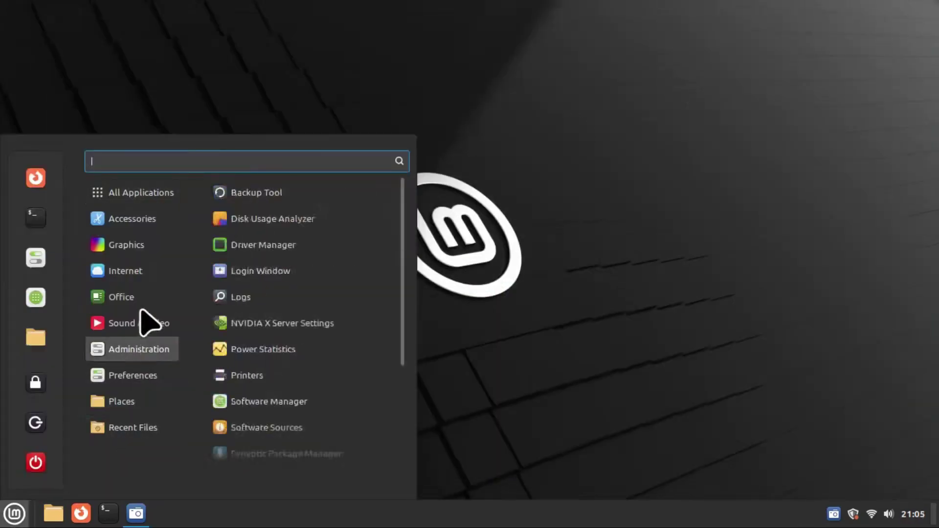
{"action": "mouse_move", "coordinate": [130, 271]}
{"action": "left_click", "coordinate": [290, 273]}
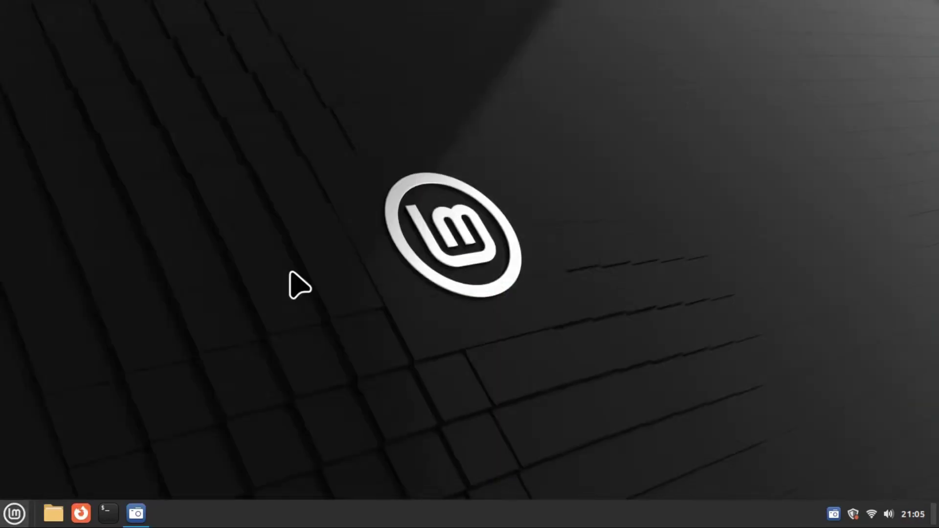
{"action": "left_click_drag", "start_coordinate": [386, 64], "coordinate": [359, 54]}
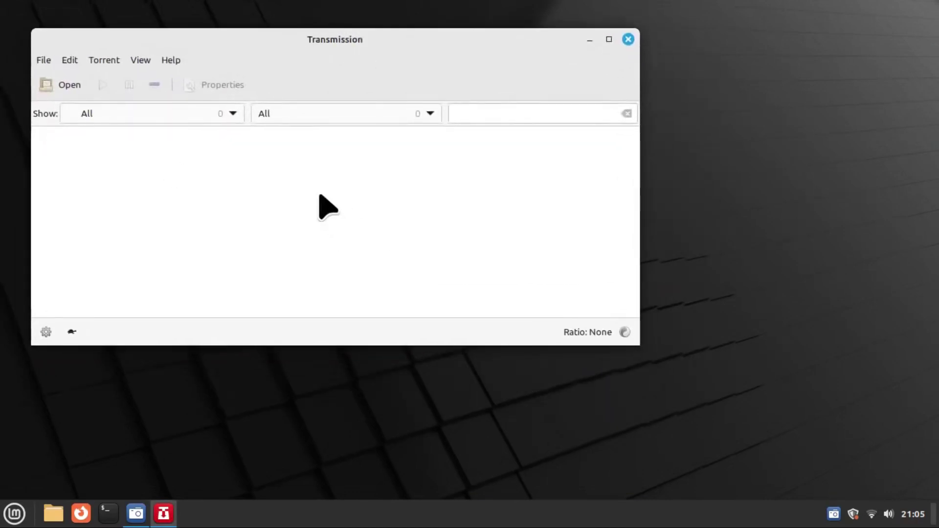
{"action": "mouse_move", "coordinate": [333, 42]}
{"action": "left_mouse_down"}
{"action": "mouse_move", "coordinate": [342, 51]}
{"action": "mouse_move", "coordinate": [332, 38]}
{"action": "left_mouse_up"}
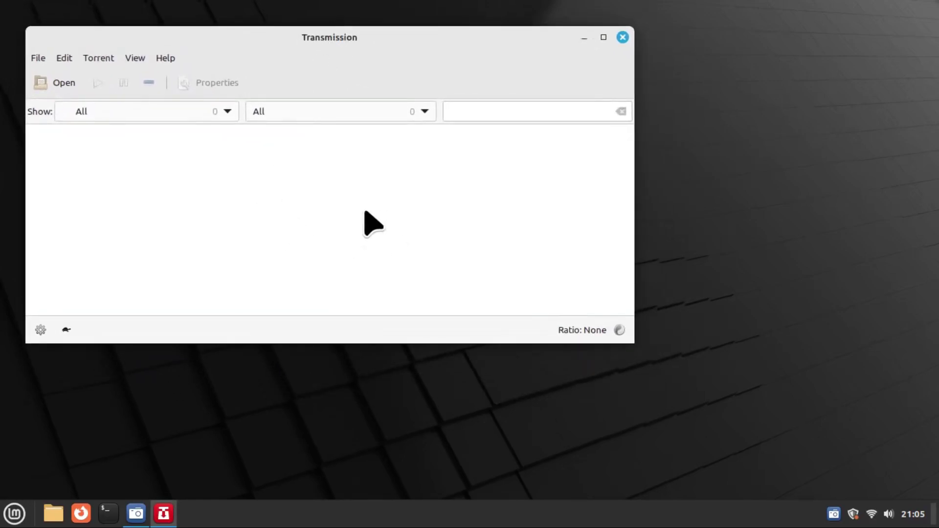
{"action": "mouse_move", "coordinate": [328, 43]}
{"action": "left_mouse_down"}
{"action": "mouse_move", "coordinate": [361, 38]}
{"action": "mouse_move", "coordinate": [339, 54]}
{"action": "left_mouse_up"}
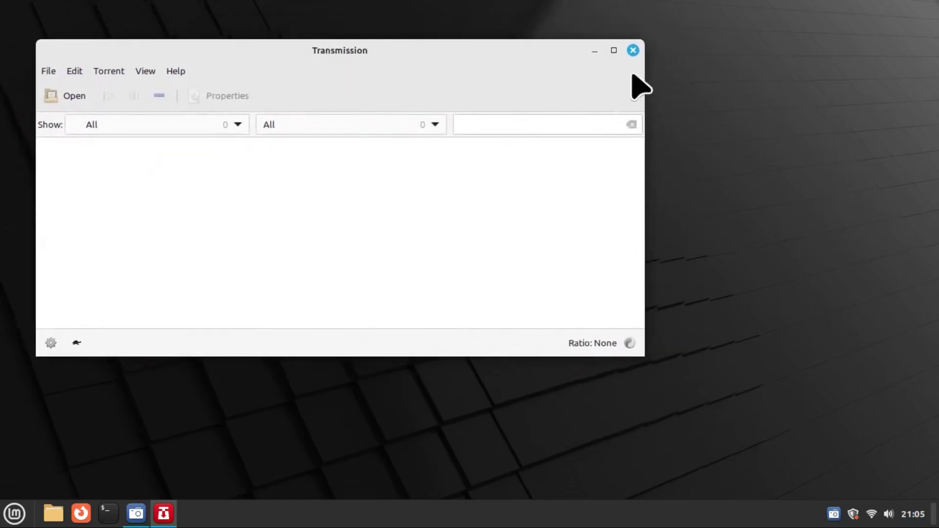
{"action": "left_click", "coordinate": [632, 50]}
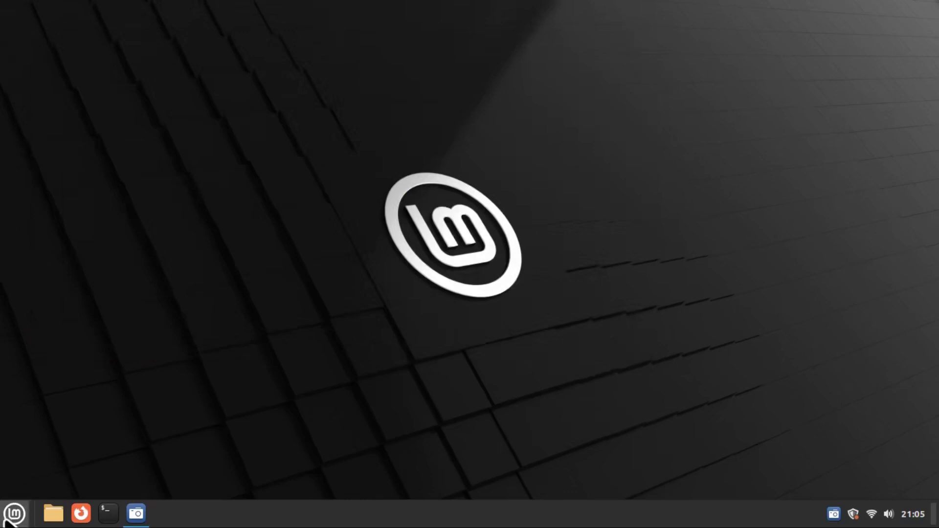
Open LibreOffice Writer from the Office applications, dismiss the Tip of the Day, and close the blank document
{"action": "left_click", "coordinate": [13, 513]}
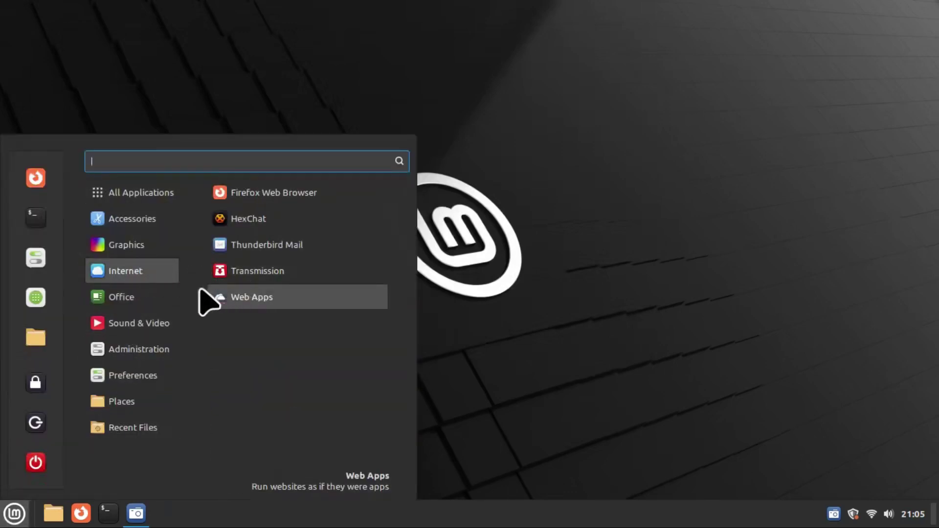
{"action": "mouse_move", "coordinate": [156, 301]}
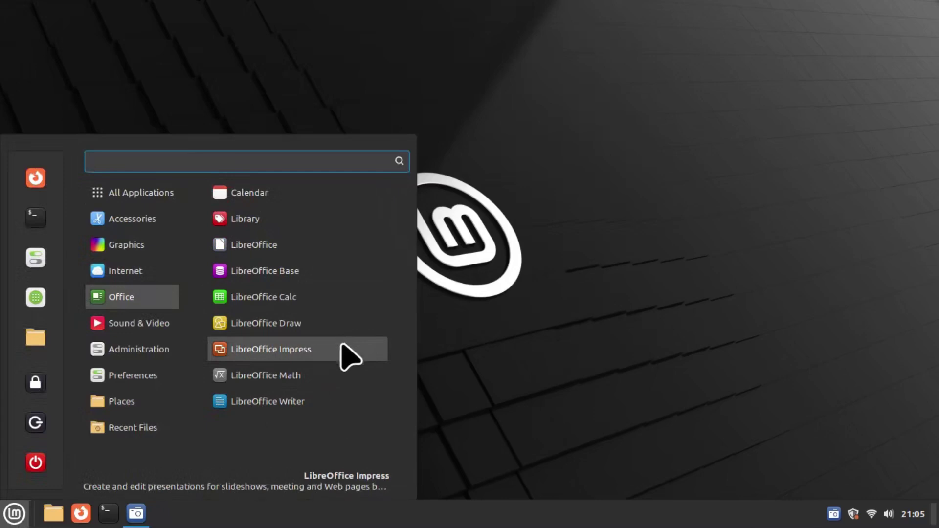
{"action": "left_click", "coordinate": [316, 401]}
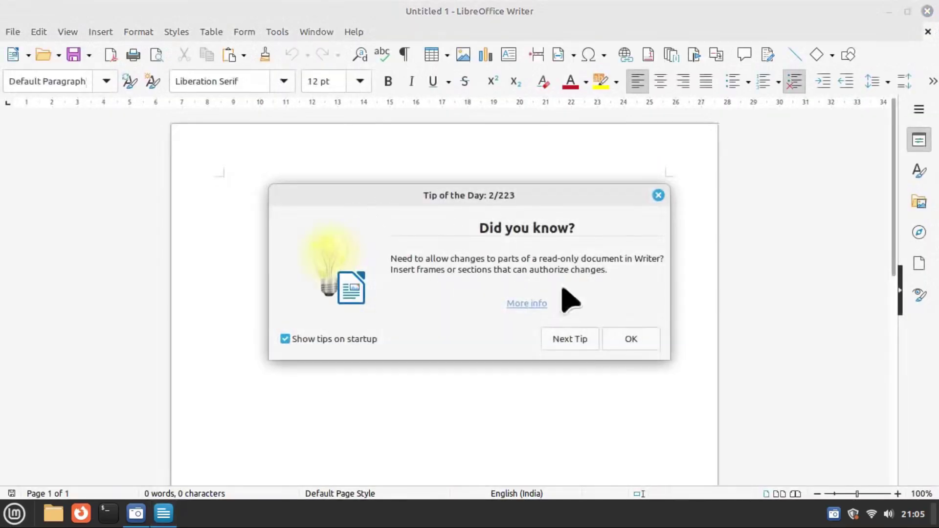
{"action": "left_click", "coordinate": [658, 195]}
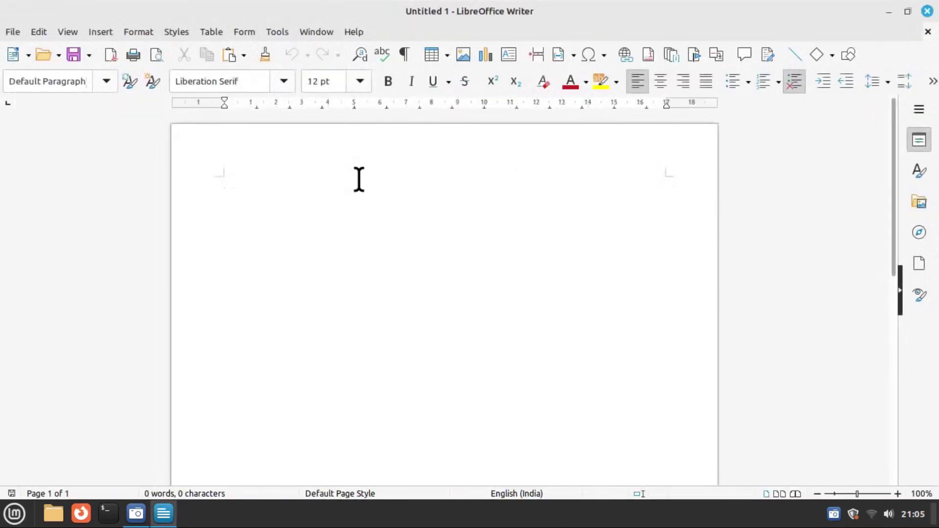
{"action": "left_click", "coordinate": [927, 12]}
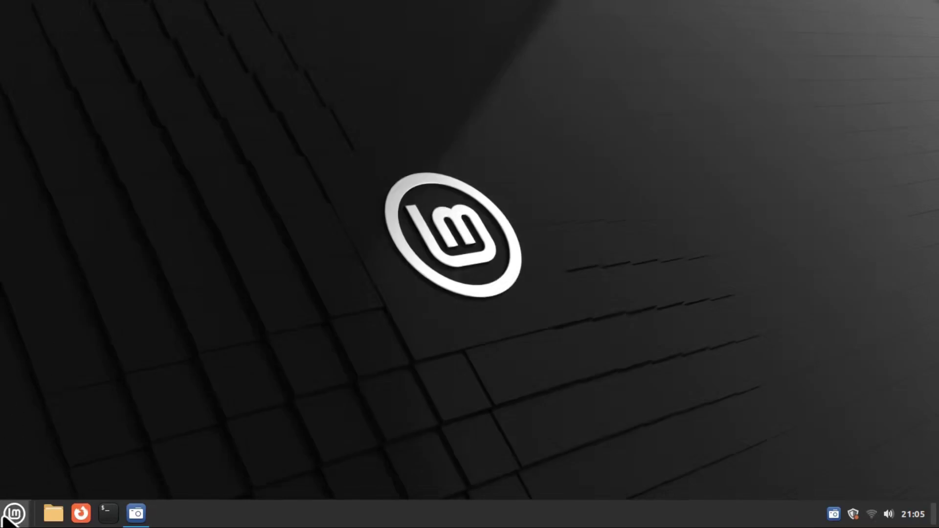
Open LibreOffice Draw, drag out a selection area across the blank page, and close the program
{"action": "left_click", "coordinate": [14, 513]}
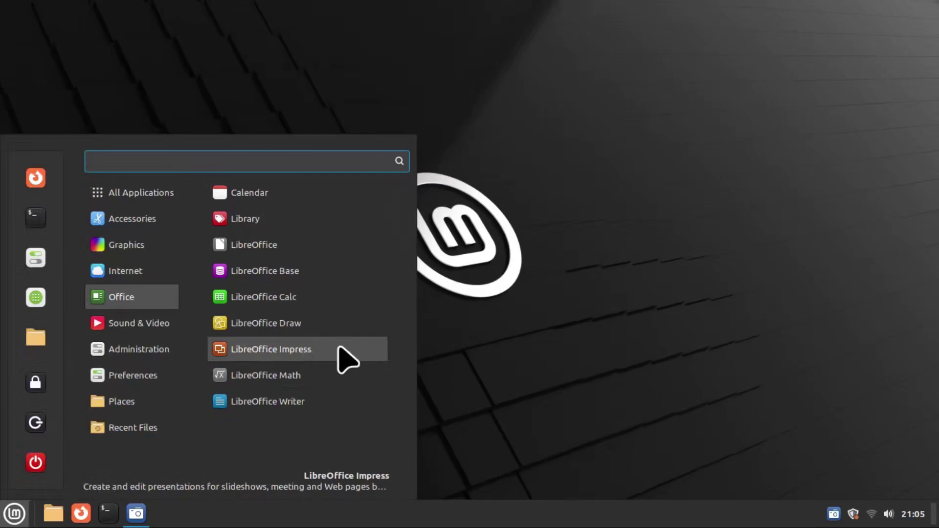
{"action": "left_click", "coordinate": [261, 323]}
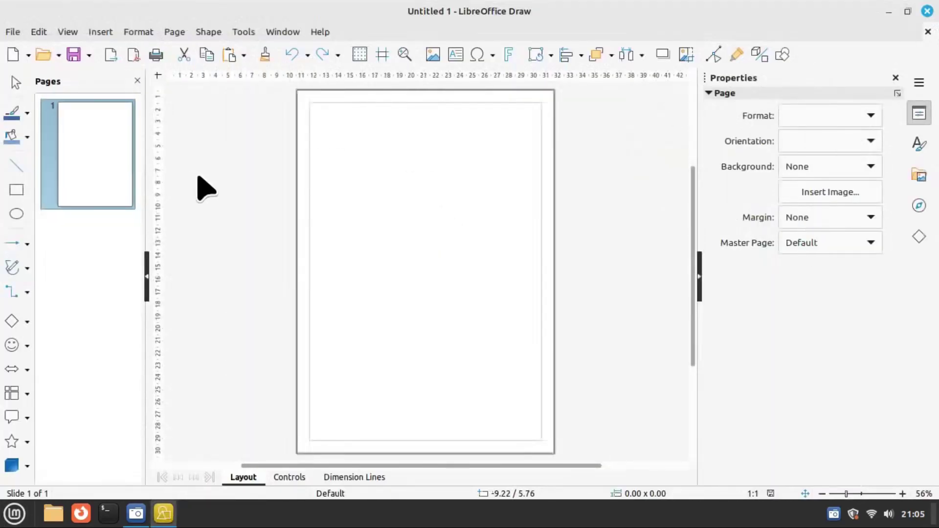
{"action": "left_click_drag", "start_coordinate": [227, 114], "coordinate": [658, 369]}
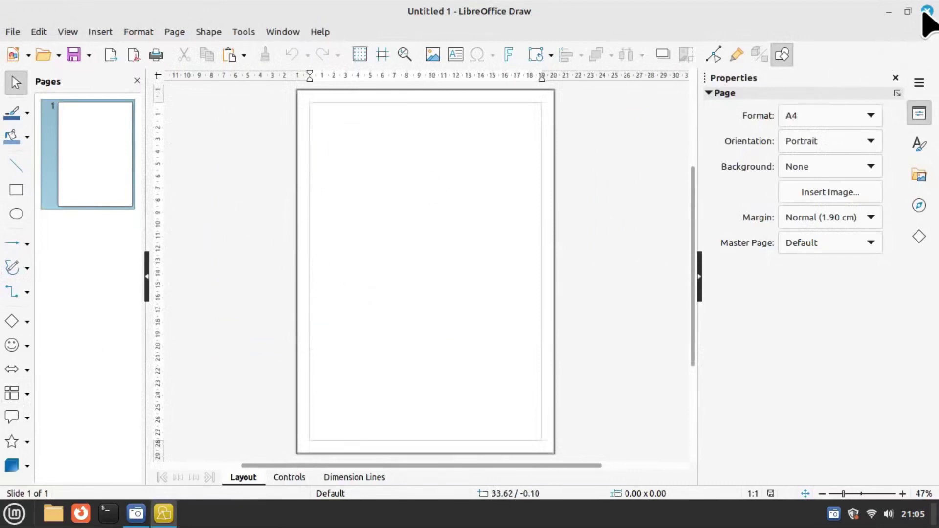
{"action": "left_click", "coordinate": [926, 11]}
Open the LibreOffice start window, launch the Base Database wizard and dismiss it, and close LibreOffice
{"action": "left_click", "coordinate": [14, 513]}
{"action": "mouse_move", "coordinate": [143, 299]}
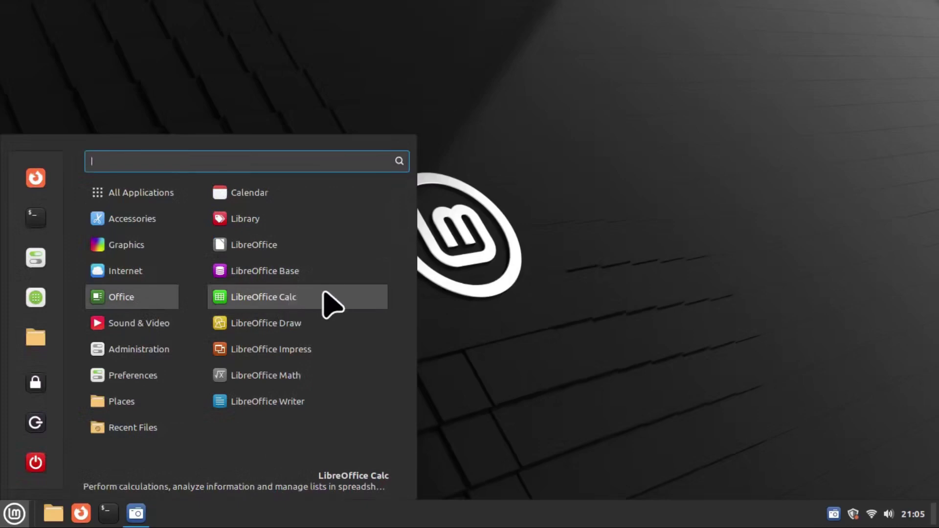
{"action": "left_click", "coordinate": [298, 247]}
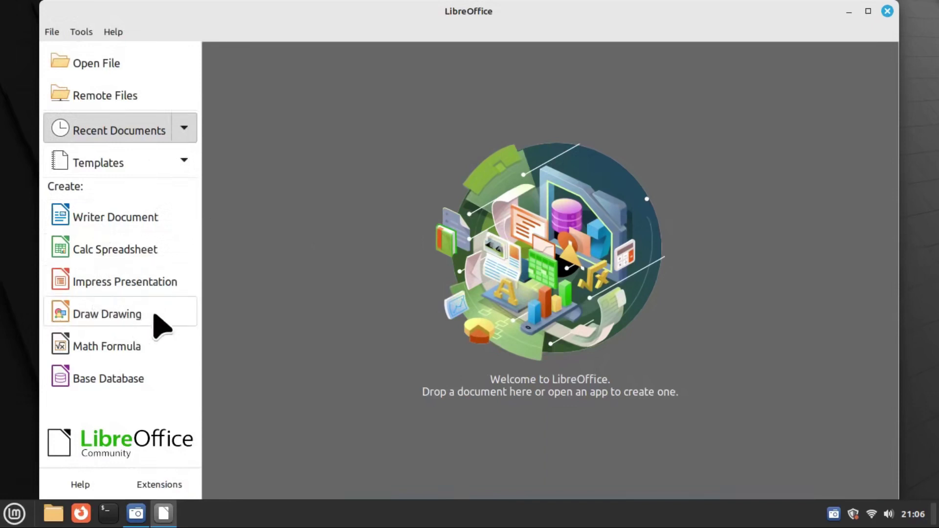
{"action": "left_click", "coordinate": [143, 381]}
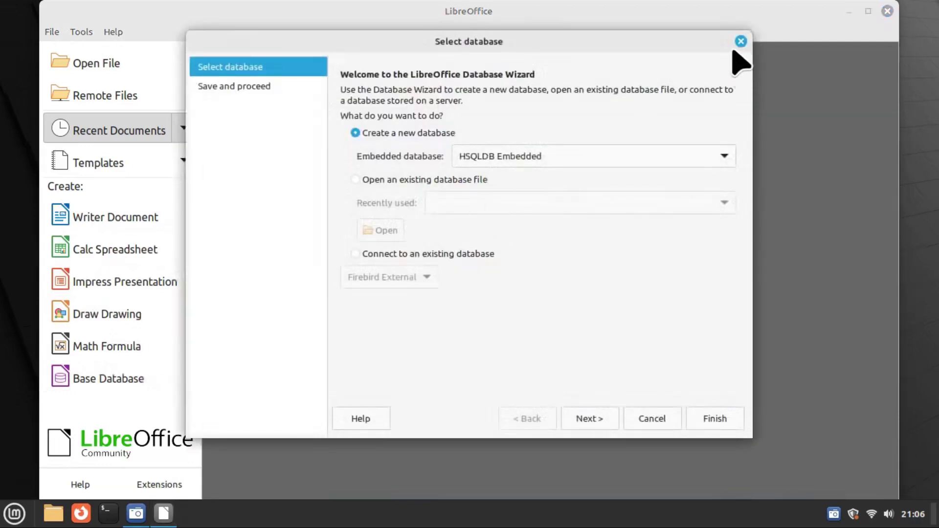
{"action": "left_click", "coordinate": [740, 42]}
{"action": "left_click", "coordinate": [885, 11]}
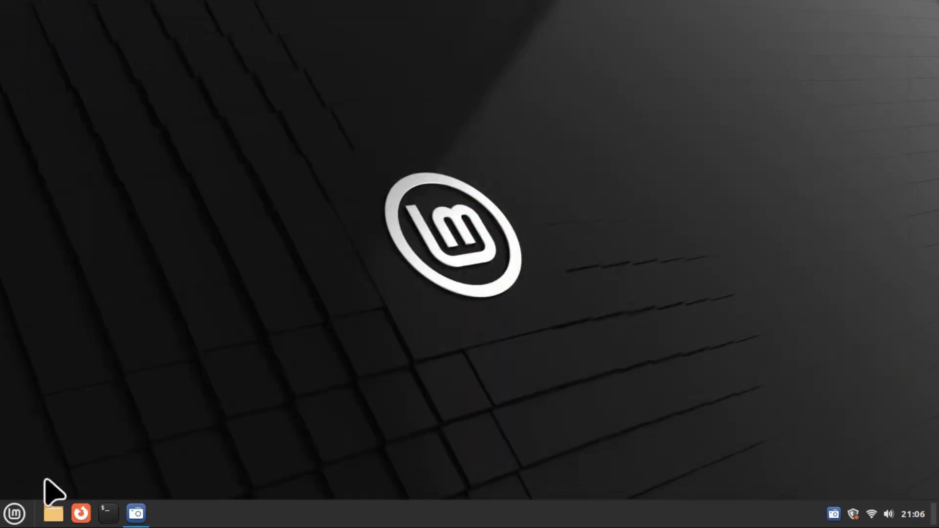
Open Calendar from the Office applications to view its month layout, and close it
{"action": "left_click", "coordinate": [14, 514]}
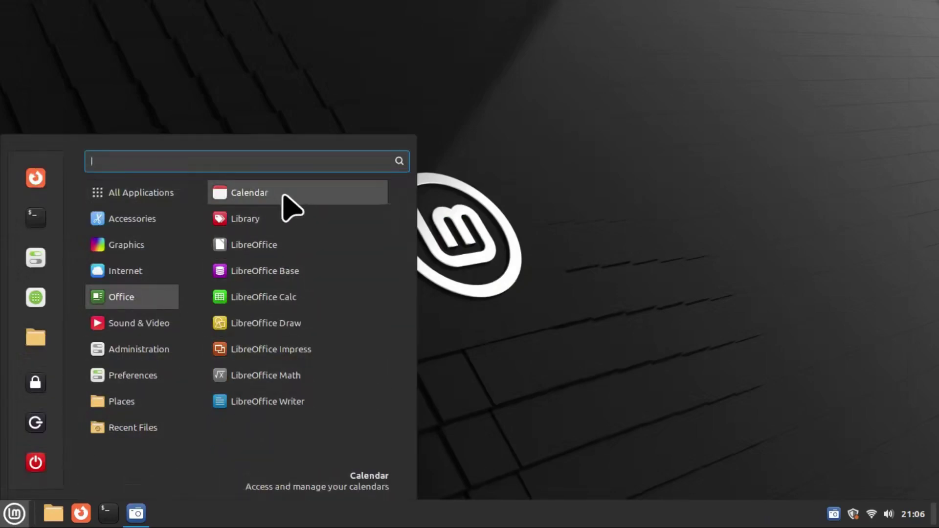
{"action": "left_click", "coordinate": [321, 192]}
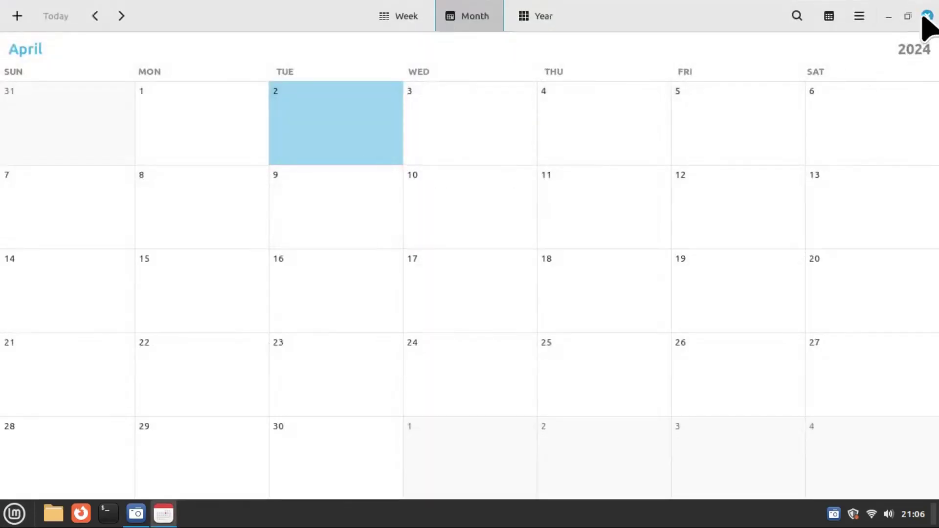
{"action": "left_click", "coordinate": [927, 17]}
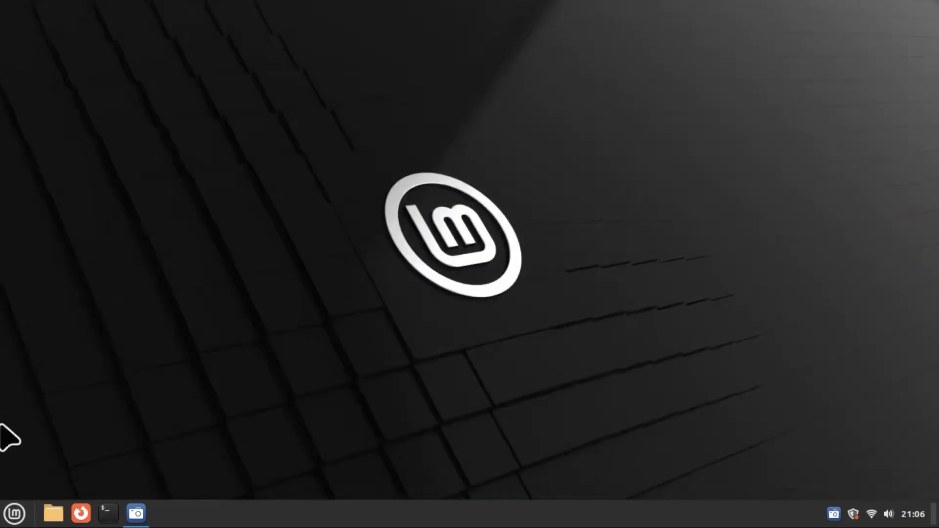
Look over the Sound & Video applications and open Rhythmbox
{"action": "left_click", "coordinate": [14, 513]}
{"action": "mouse_move", "coordinate": [122, 321]}
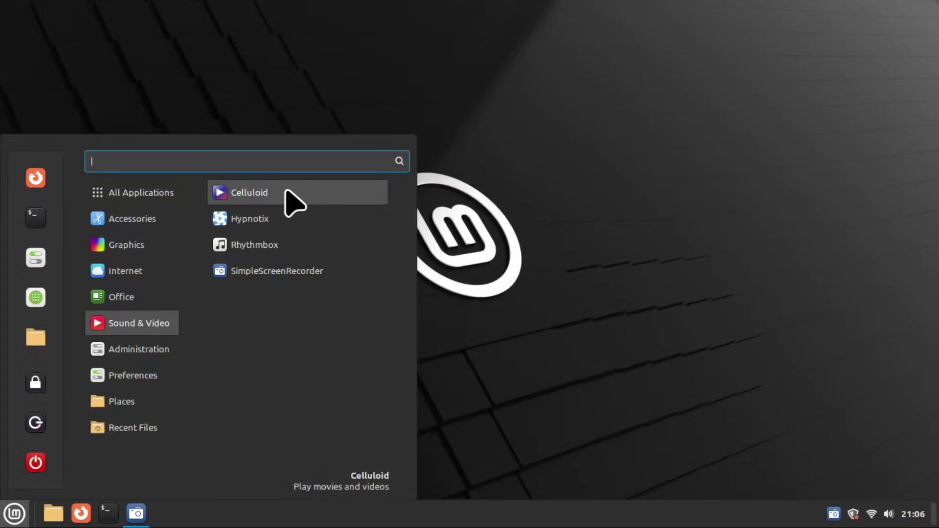
{"action": "left_click", "coordinate": [311, 252]}
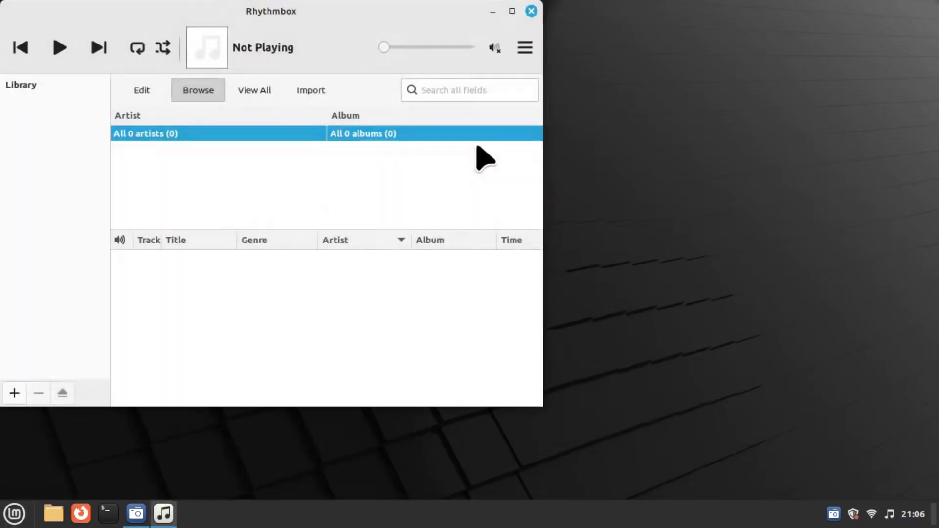
Move the Rhythmbox window away from the desktop's corner and close the program
{"action": "left_click_drag", "start_coordinate": [315, 20], "coordinate": [422, 25]}
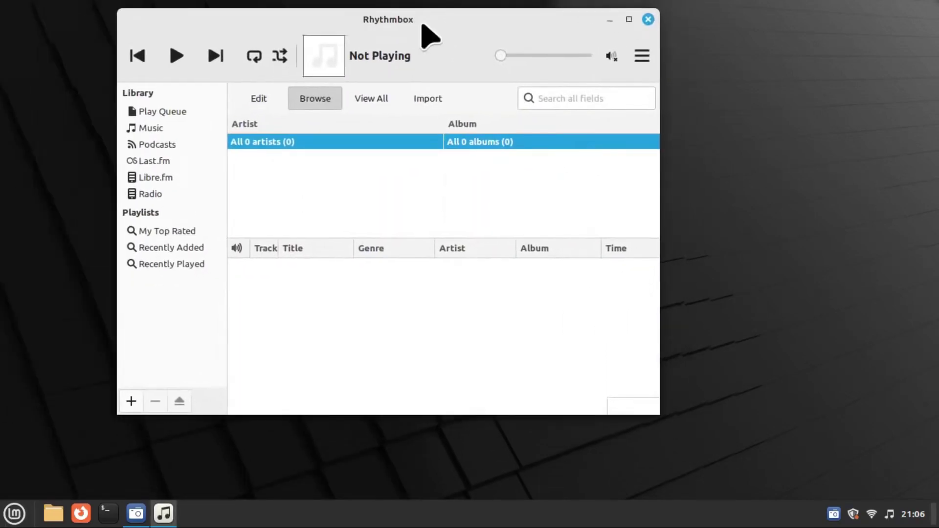
{"action": "left_click", "coordinate": [647, 20]}
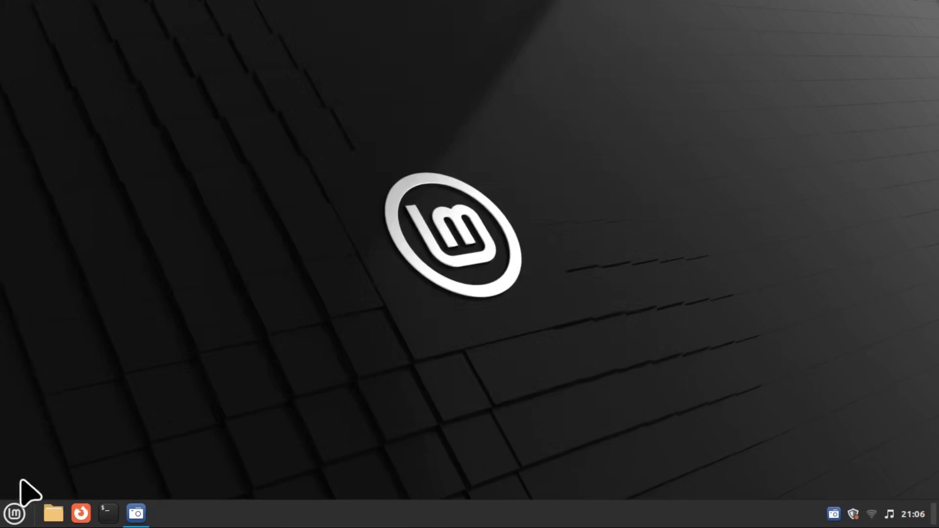
Look through the Administration and Preferences applications, open System Settings, and move its window clear of the application menu
{"action": "left_click", "coordinate": [14, 513]}
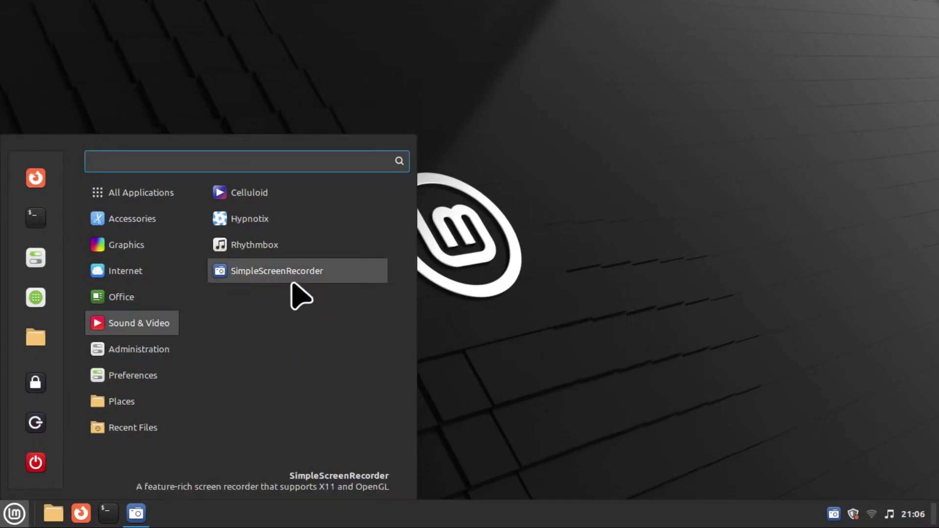
{"action": "mouse_move", "coordinate": [120, 350]}
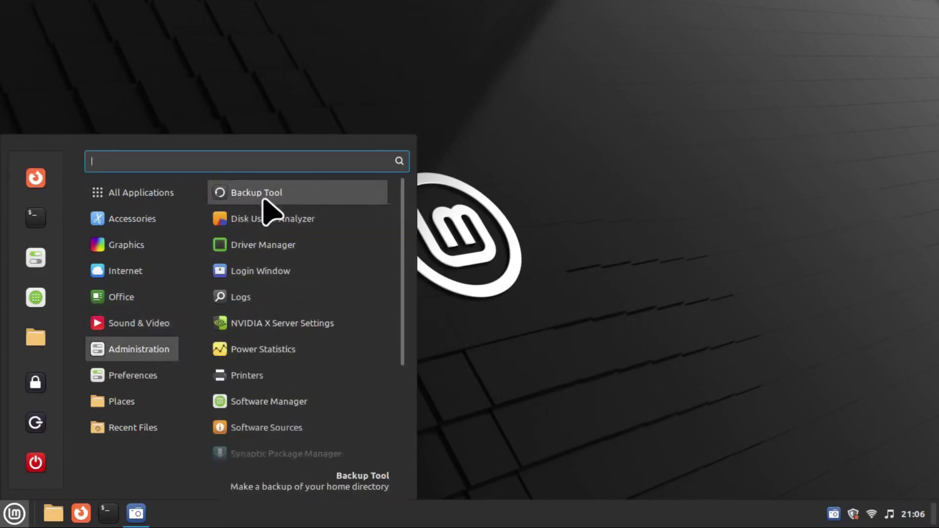
{"action": "scroll", "coordinate": [285, 421], "scroll_direction": "down", "scroll_amount": 3}
{"action": "scroll", "coordinate": [287, 391], "scroll_direction": "up", "scroll_amount": 3}
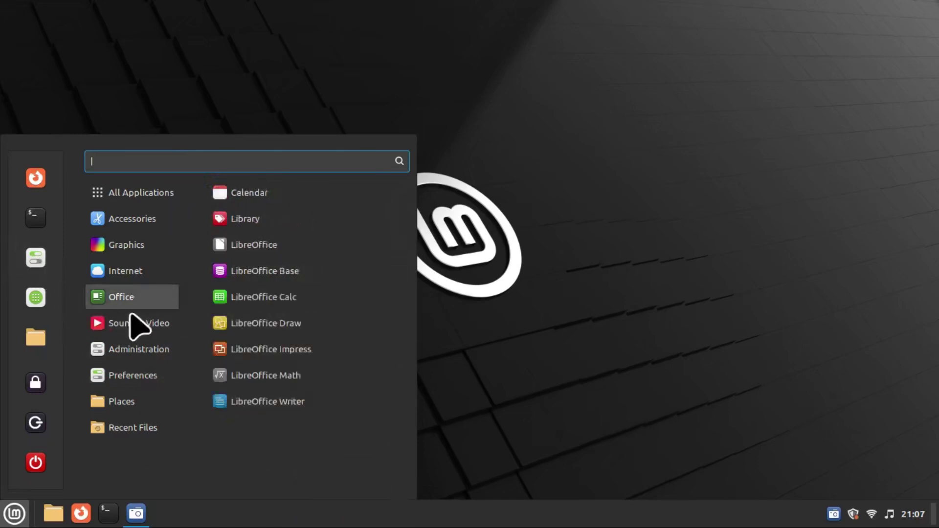
{"action": "scroll", "coordinate": [311, 382], "scroll_direction": "down", "scroll_amount": 5}
{"action": "scroll", "coordinate": [308, 384], "scroll_direction": "down", "scroll_amount": 6}
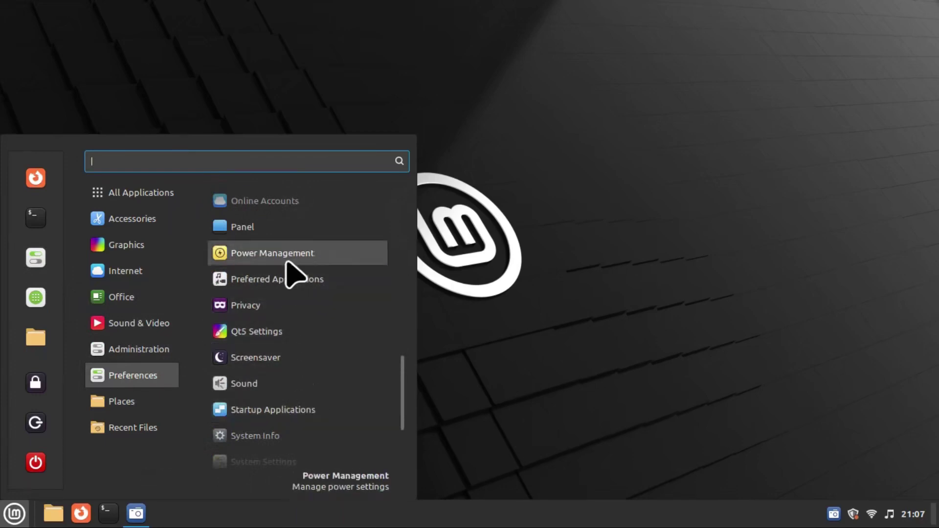
{"action": "scroll", "coordinate": [283, 376], "scroll_direction": "down", "scroll_amount": 3}
{"action": "left_click", "coordinate": [299, 387]}
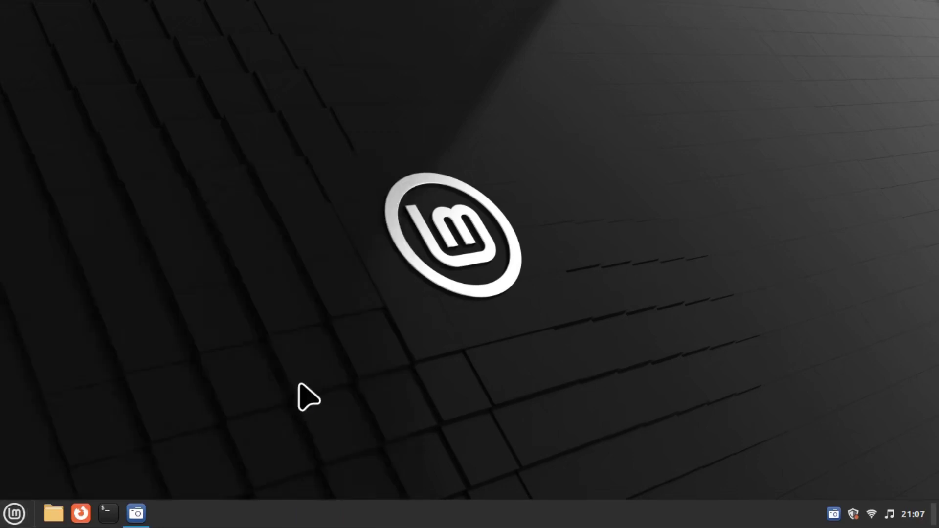
{"action": "left_click_drag", "start_coordinate": [477, 76], "coordinate": [632, 46]}
Compare the System Settings sections with the Administration applications in the application menu, and close System Settings
{"action": "left_click", "coordinate": [13, 513]}
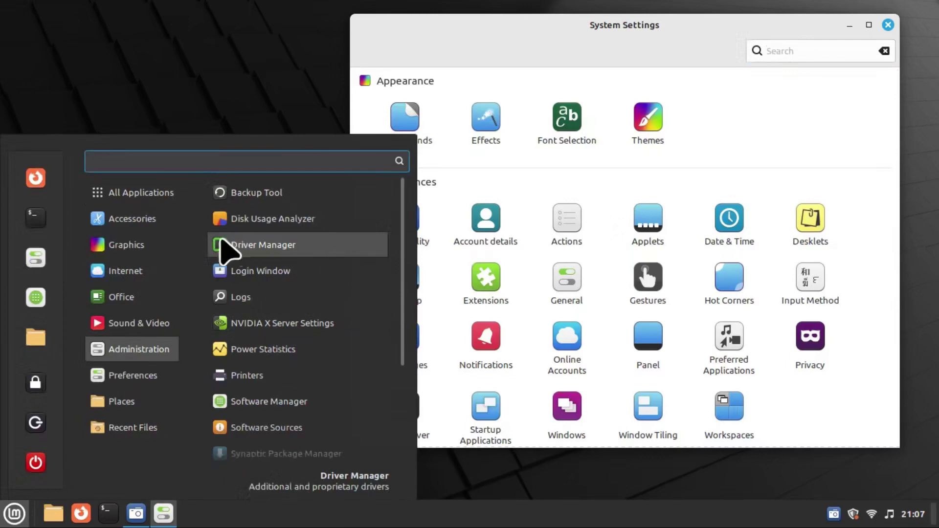
{"action": "left_click", "coordinate": [806, 209]}
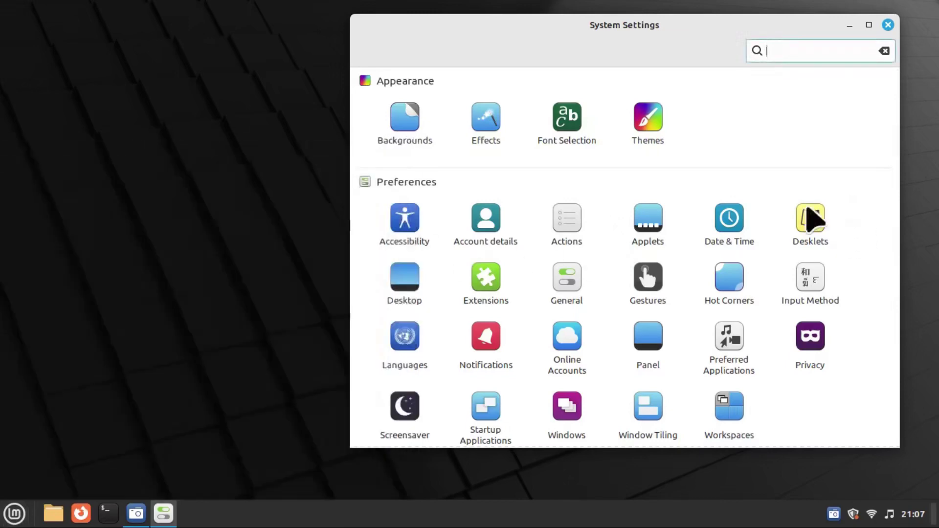
{"action": "scroll", "coordinate": [562, 287], "scroll_direction": "down", "scroll_amount": 6}
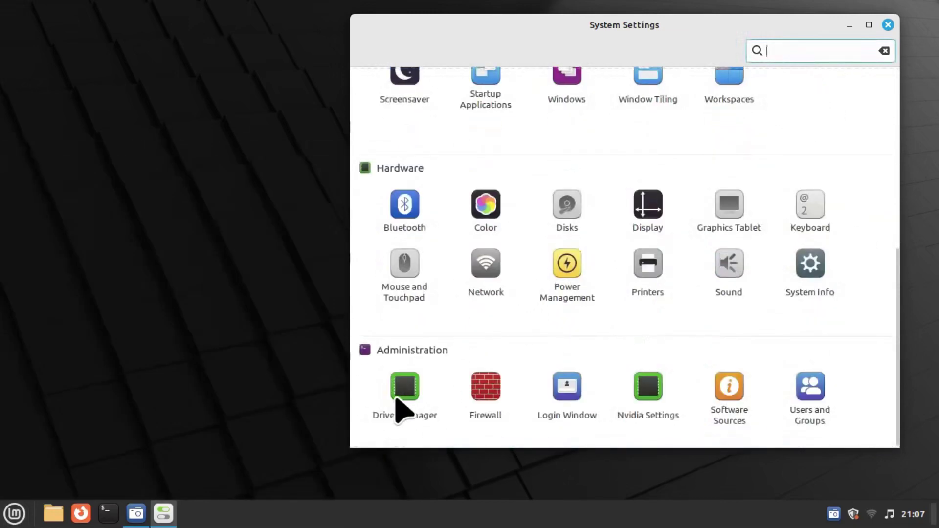
{"action": "left_click", "coordinate": [12, 511]}
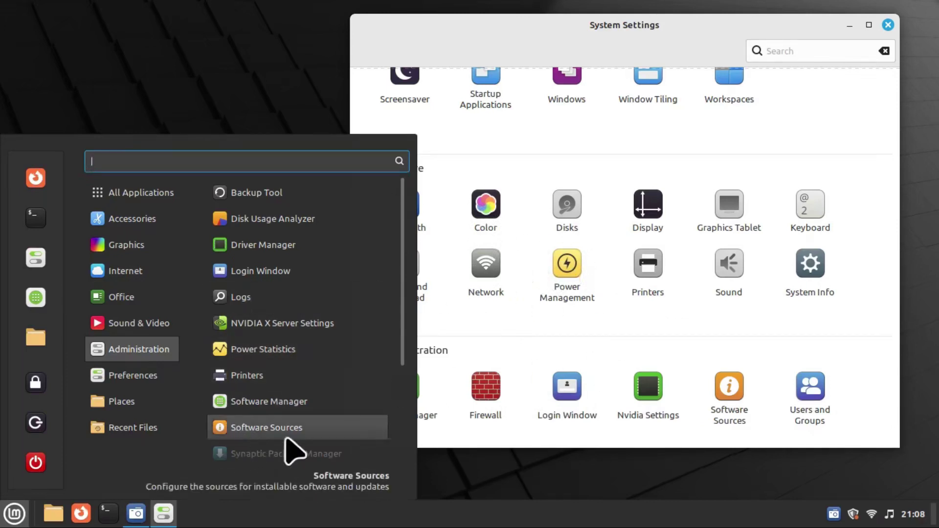
{"action": "scroll", "coordinate": [293, 440], "scroll_direction": "down", "scroll_amount": 3}
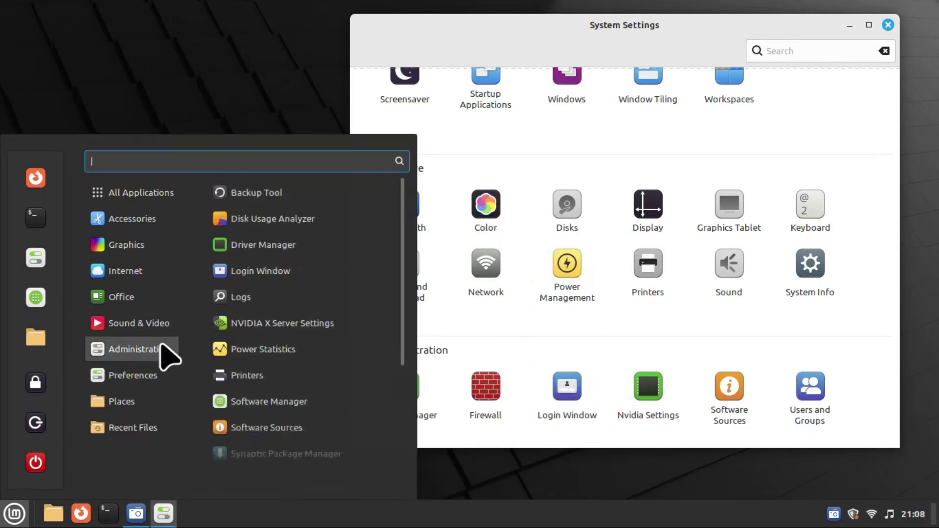
{"action": "left_click", "coordinate": [888, 26]}
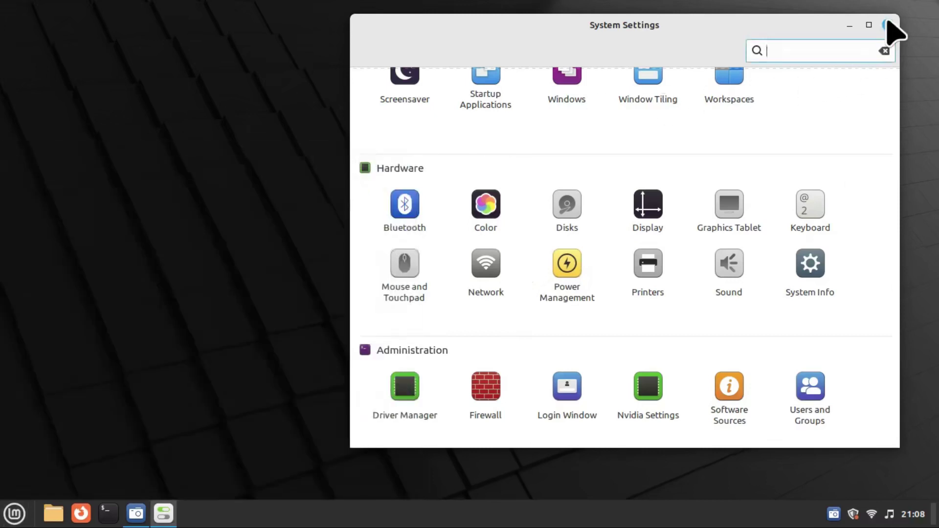
{"action": "left_click", "coordinate": [888, 25]}
Open Software Manager from the Administration applications and reposition its window on the desktop
{"action": "left_click", "coordinate": [11, 511]}
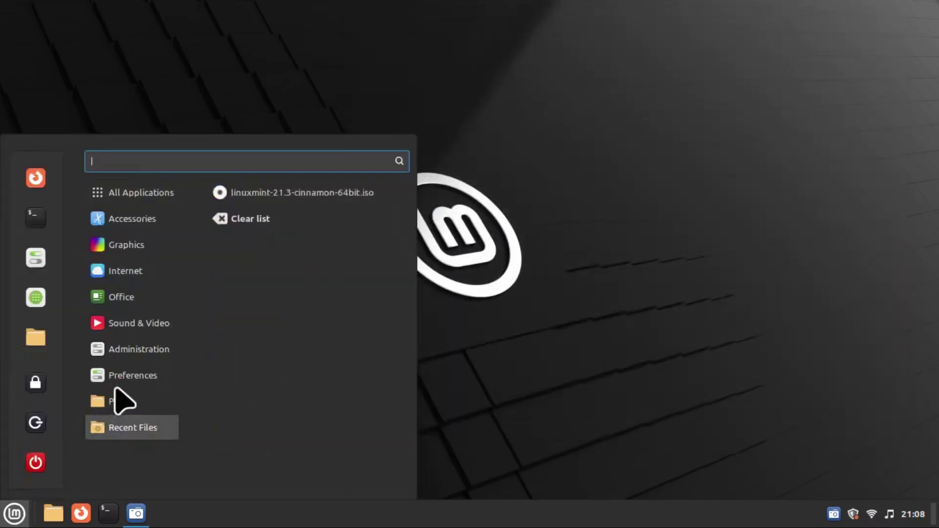
{"action": "mouse_move", "coordinate": [166, 348]}
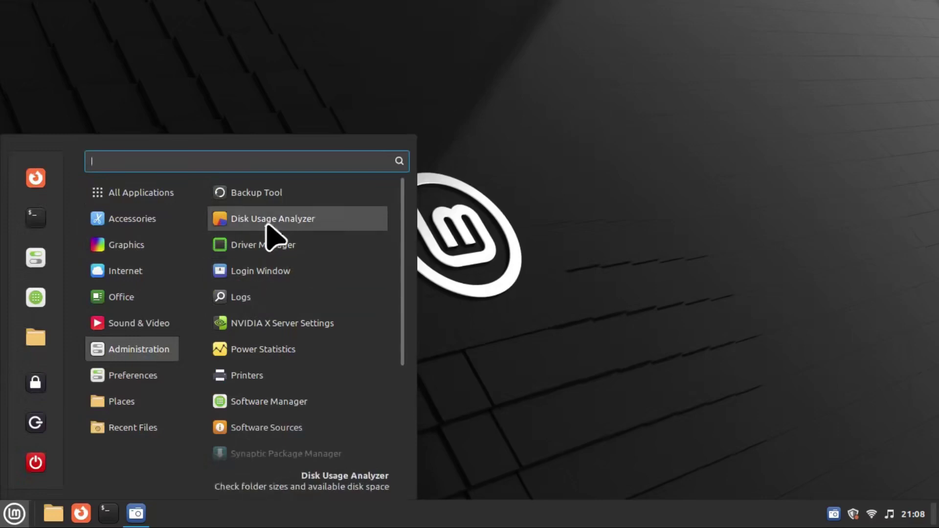
{"action": "scroll", "coordinate": [277, 269], "scroll_direction": "down", "scroll_amount": 3}
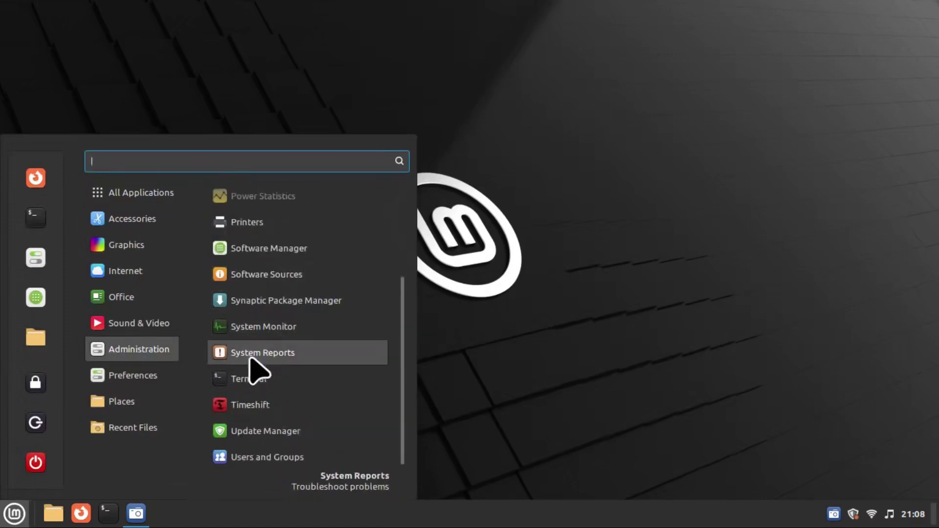
{"action": "left_click", "coordinate": [332, 262]}
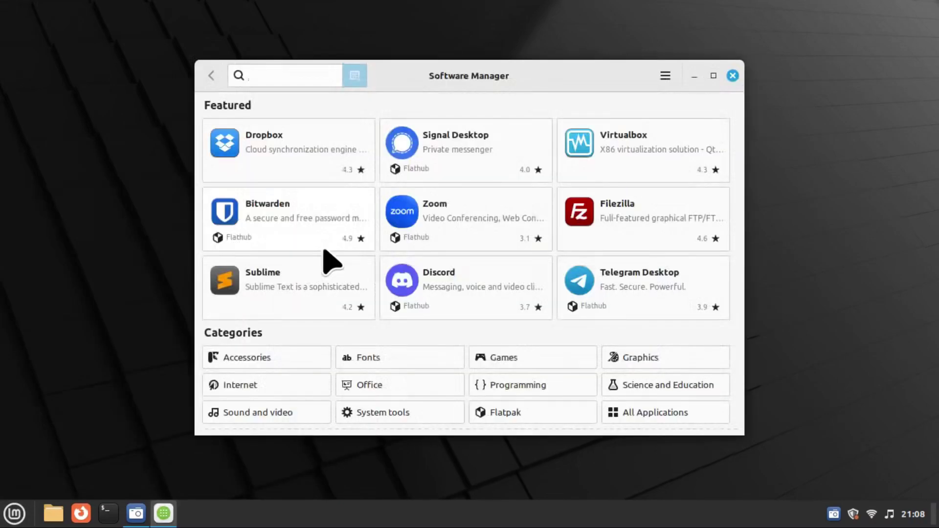
{"action": "left_click_drag", "start_coordinate": [462, 79], "coordinate": [331, 43]}
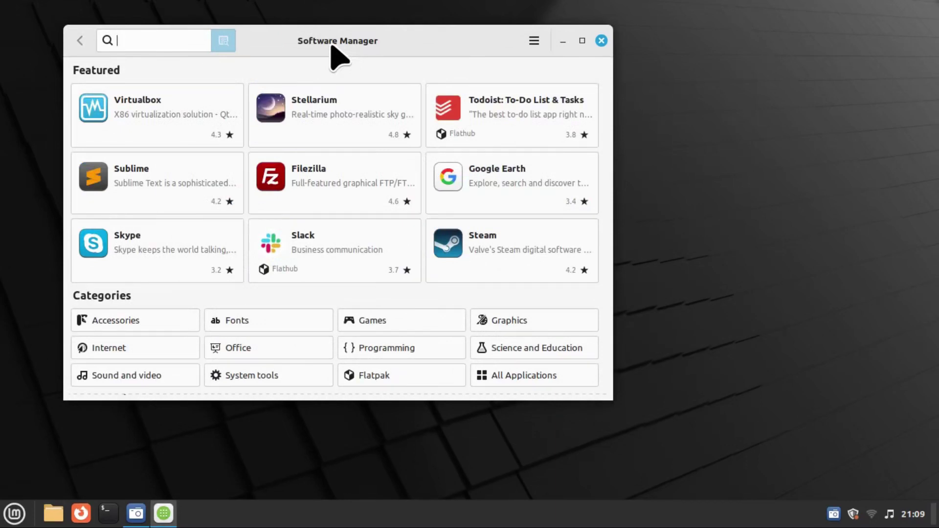
{"action": "left_click_drag", "start_coordinate": [331, 47], "coordinate": [379, 73]}
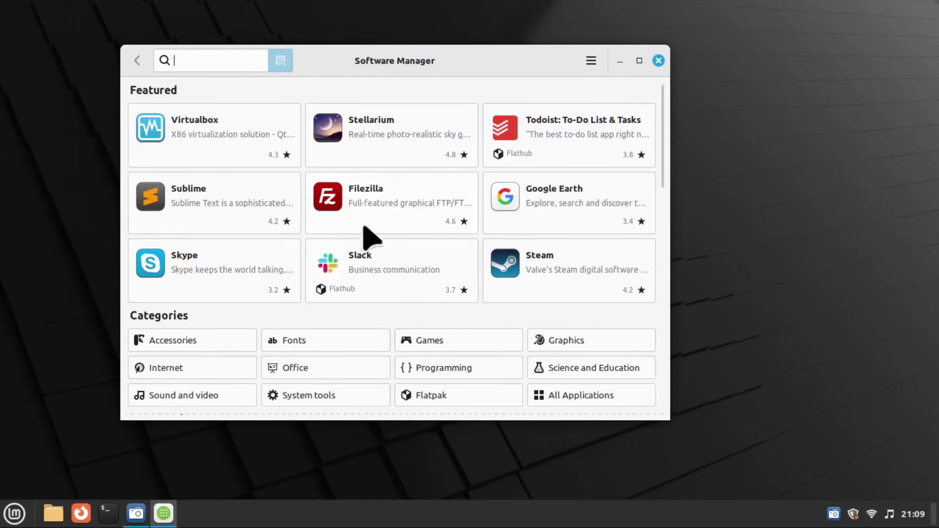
Maximize Software Manager, look over its featured, category and top-rated listings, and restore the window size
{"action": "left_click", "coordinate": [638, 60]}
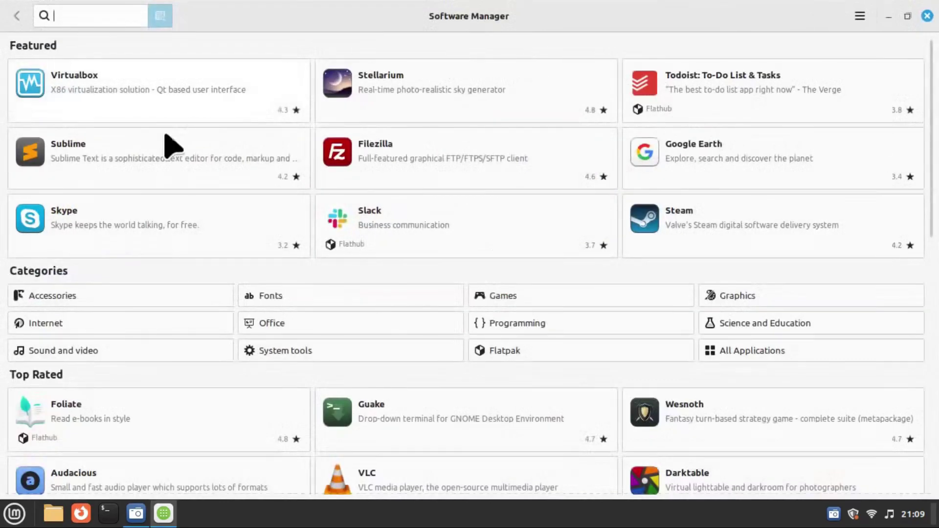
{"action": "scroll", "coordinate": [440, 274], "scroll_direction": "down", "scroll_amount": 10}
{"action": "scroll", "coordinate": [433, 310], "scroll_direction": "up", "scroll_amount": 8}
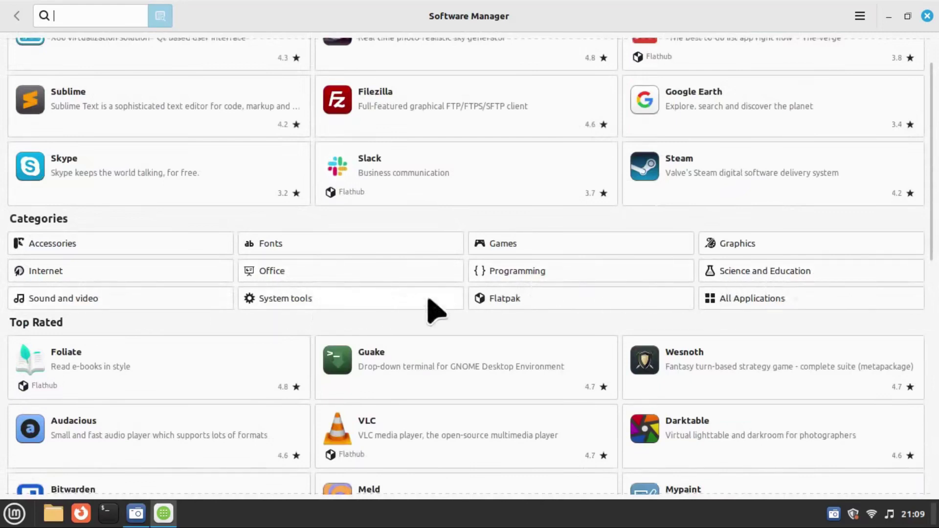
{"action": "scroll", "coordinate": [375, 277], "scroll_direction": "up", "scroll_amount": 2}
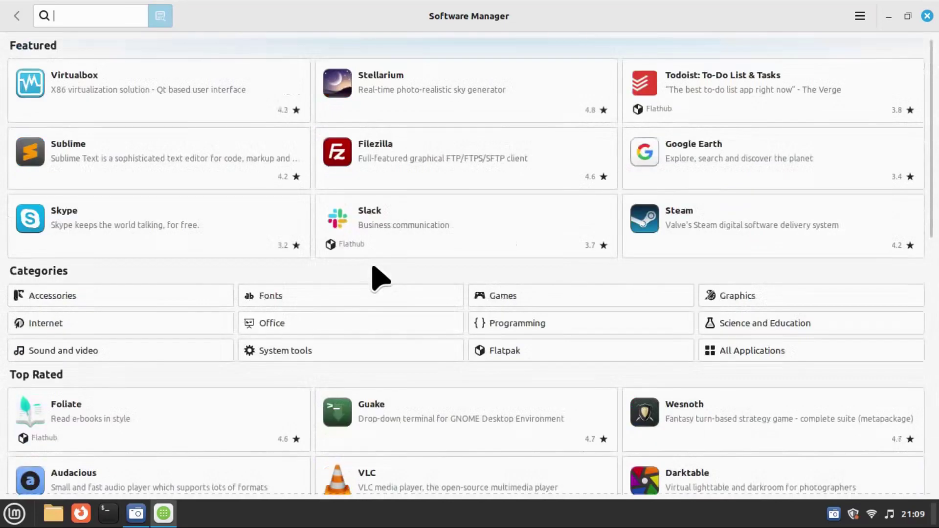
{"action": "left_click", "coordinate": [907, 16]}
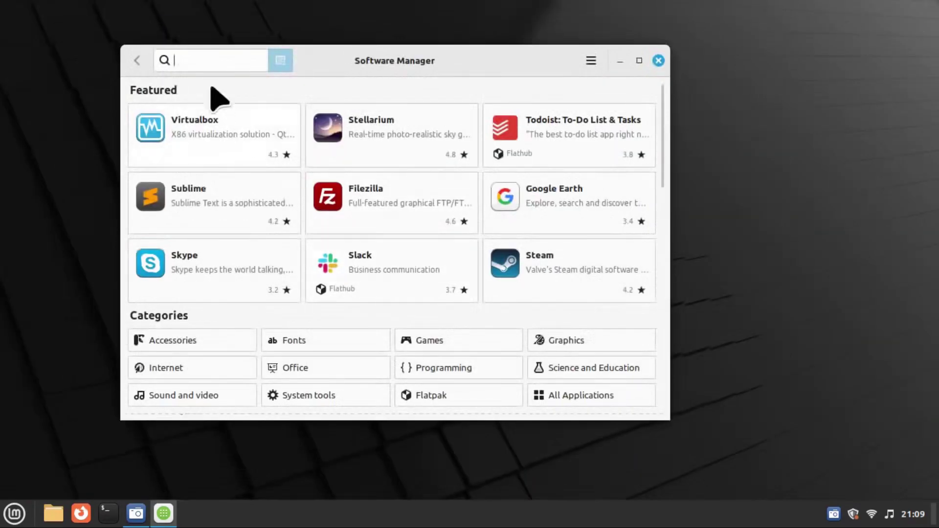
Browse the Top Rated applications in Software Manager and open the VLC page
{"action": "scroll", "coordinate": [329, 313], "scroll_direction": "down", "scroll_amount": 10}
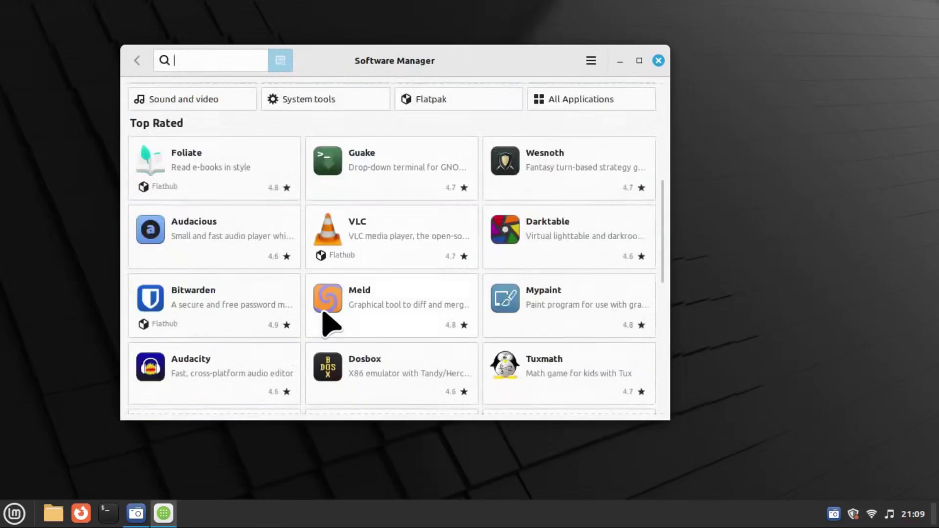
{"action": "scroll", "coordinate": [325, 323], "scroll_direction": "up", "scroll_amount": 3}
{"action": "scroll", "coordinate": [258, 272], "scroll_direction": "up", "scroll_amount": 5}
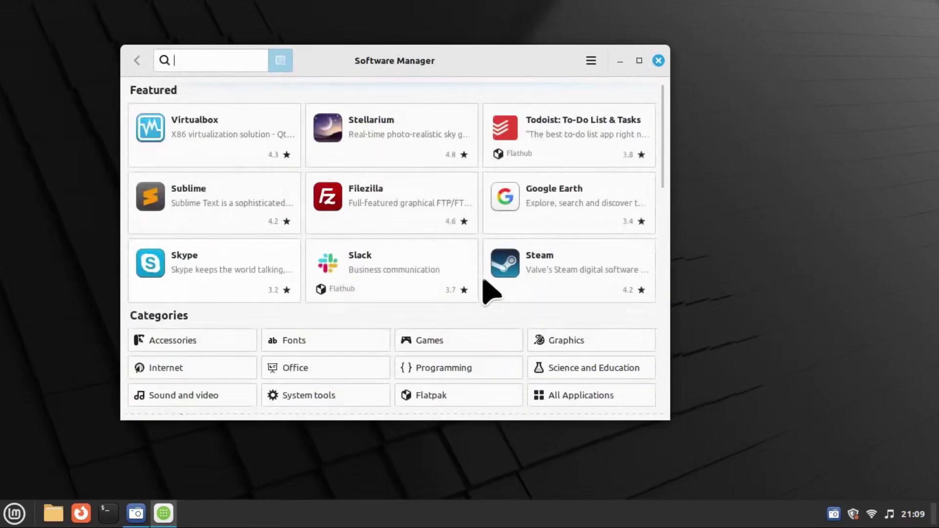
{"action": "scroll", "coordinate": [419, 308], "scroll_direction": "down", "scroll_amount": 5}
{"action": "scroll", "coordinate": [419, 283], "scroll_direction": "down", "scroll_amount": 5}
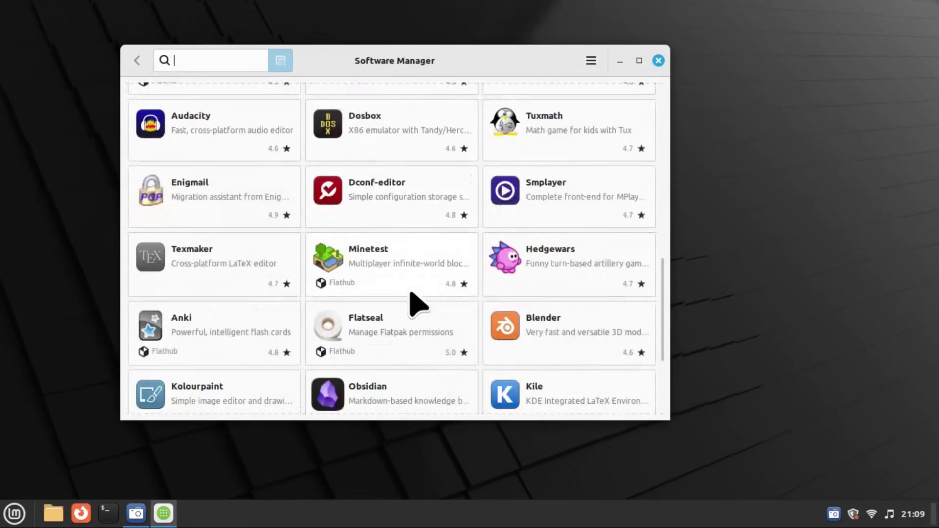
{"action": "scroll", "coordinate": [415, 303], "scroll_direction": "up", "scroll_amount": 6}
{"action": "left_click", "coordinate": [390, 345]}
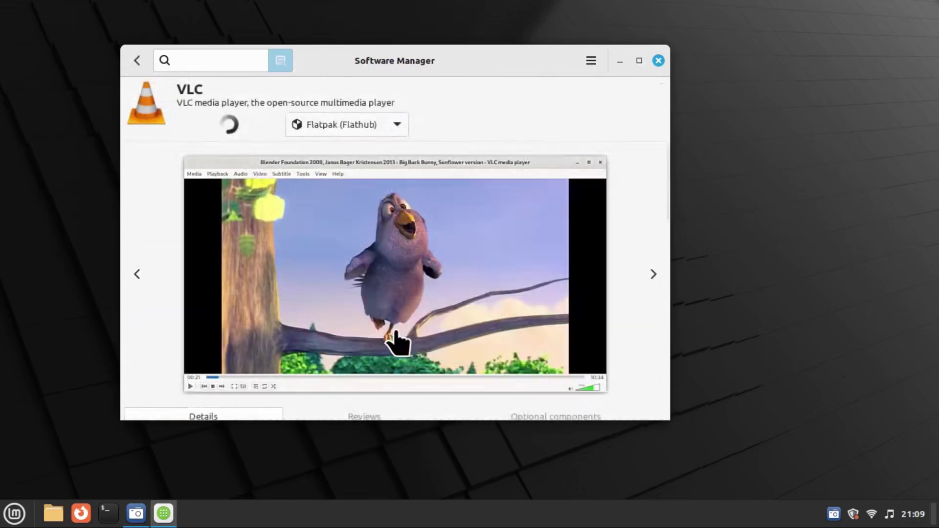
Switch VLC's package source to System Package and back to Flatpak (Flathub), and examine the Flatpak version's details
{"action": "left_click", "coordinate": [390, 128]}
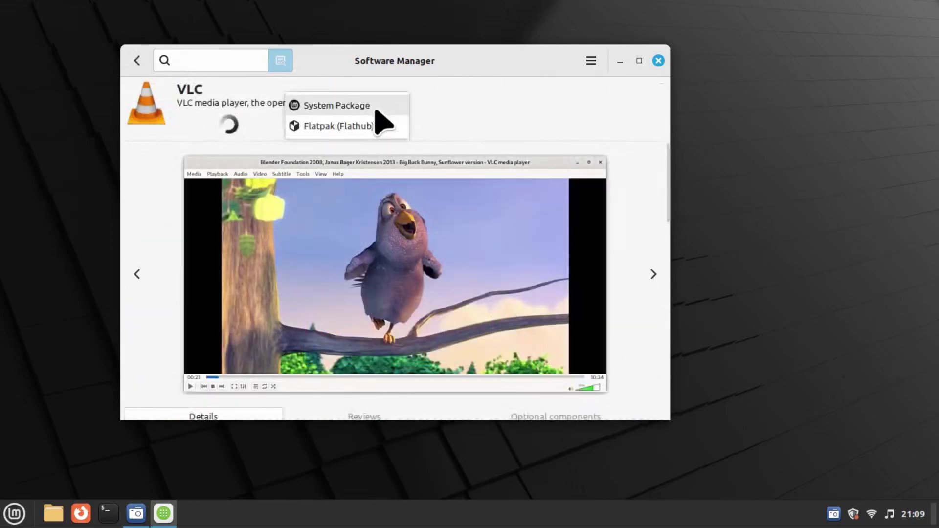
{"action": "left_click", "coordinate": [379, 104]}
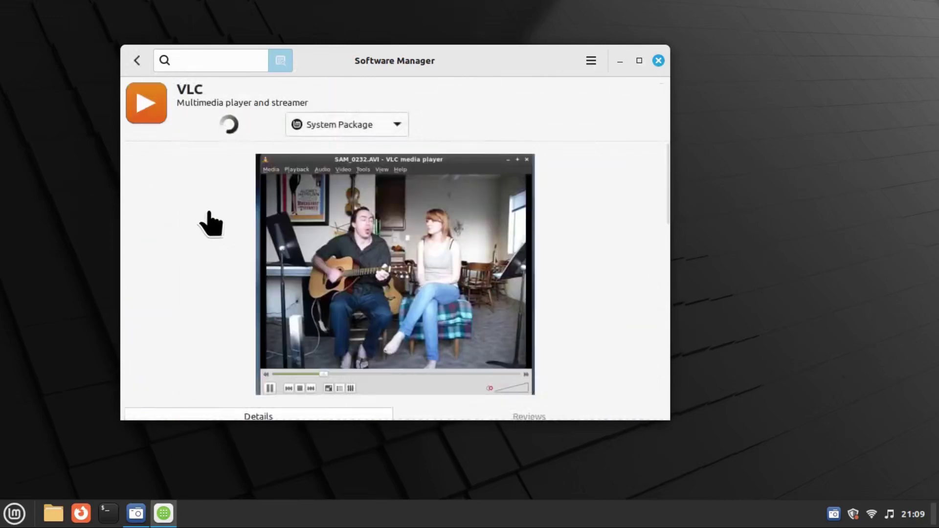
{"action": "left_click", "coordinate": [361, 129]}
{"action": "left_click", "coordinate": [369, 147]}
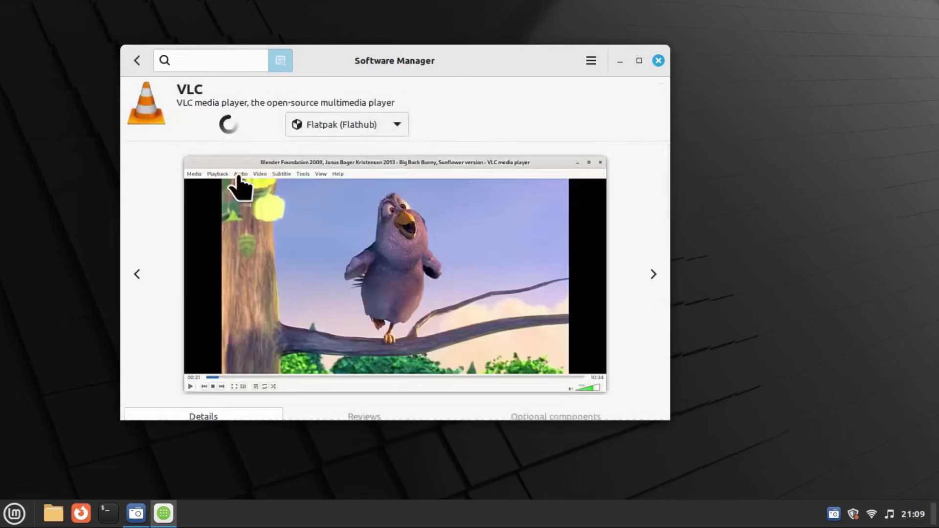
{"action": "scroll", "coordinate": [250, 185], "scroll_direction": "down", "scroll_amount": 3}
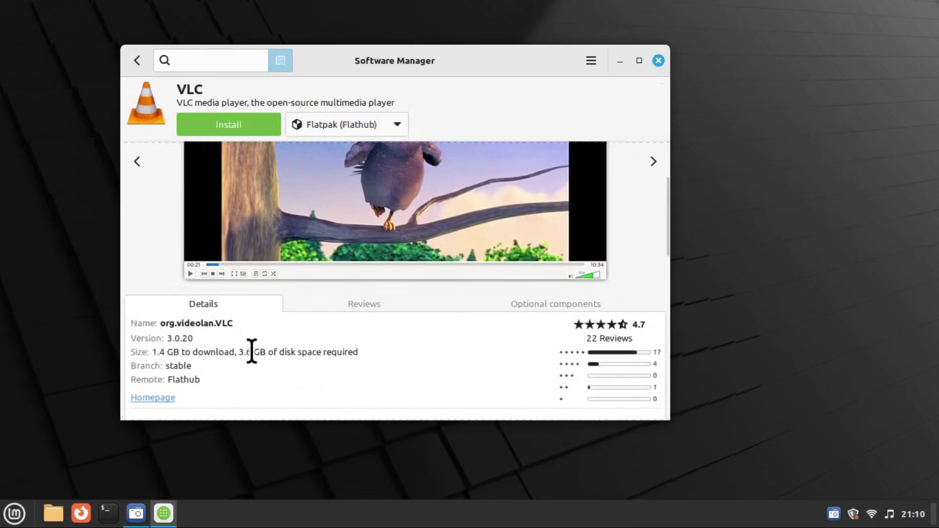
{"action": "scroll", "coordinate": [283, 303], "scroll_direction": "up", "scroll_amount": 3}
Switch VLC's package source to System Package and examine that version's details
{"action": "left_click", "coordinate": [361, 128]}
{"action": "left_click", "coordinate": [361, 120]}
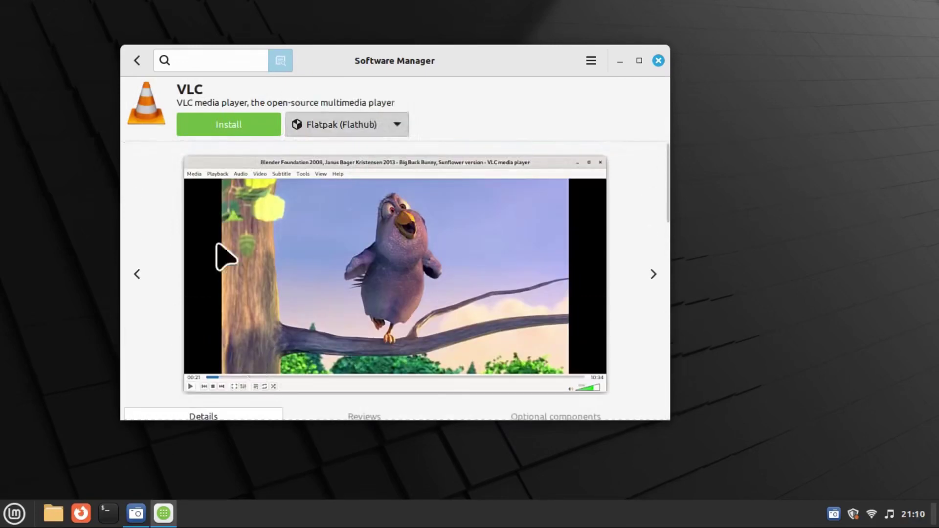
{"action": "scroll", "coordinate": [225, 267], "scroll_direction": "down", "scroll_amount": 3}
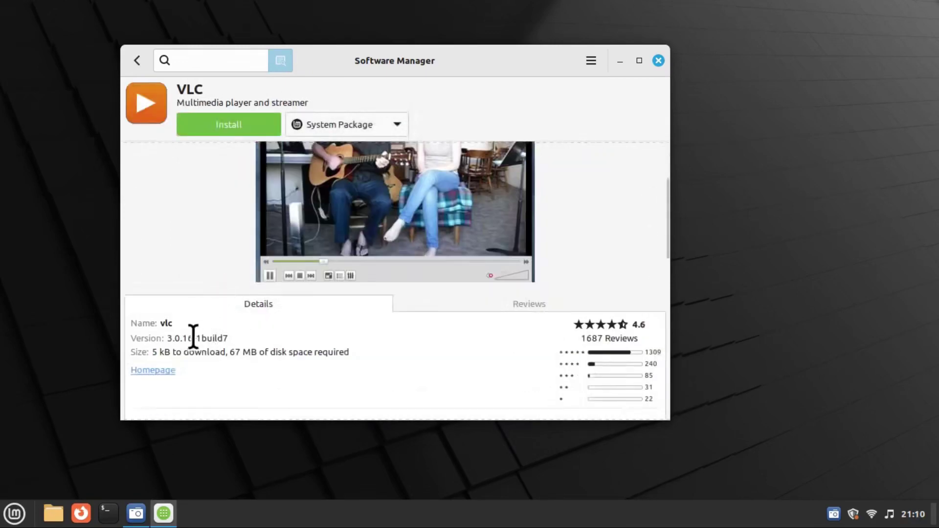
{"action": "scroll", "coordinate": [327, 335], "scroll_direction": "up", "scroll_amount": 3}
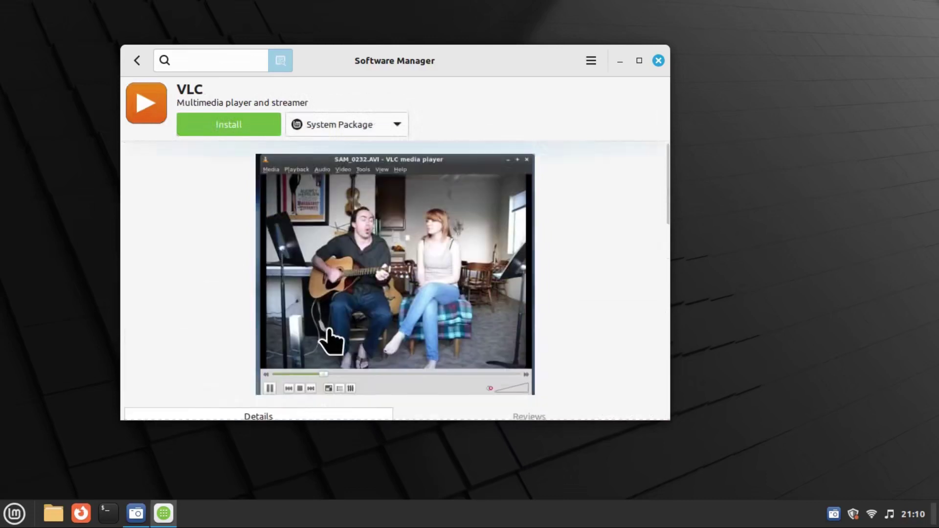
Install VLC as a System Package, accept the additional software, and authenticate with the account password
{"action": "left_click", "coordinate": [233, 126]}
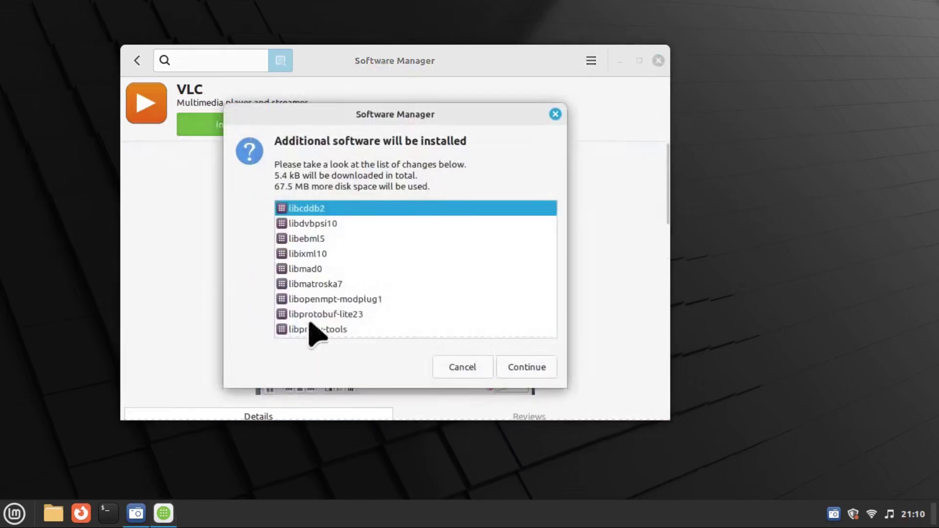
{"action": "left_click", "coordinate": [535, 371]}
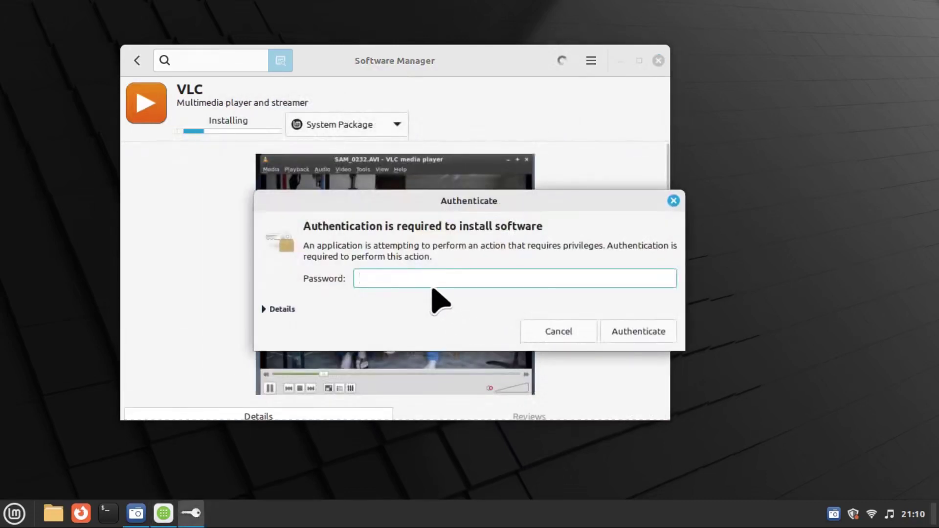
{"action": "left_click", "coordinate": [640, 330]}
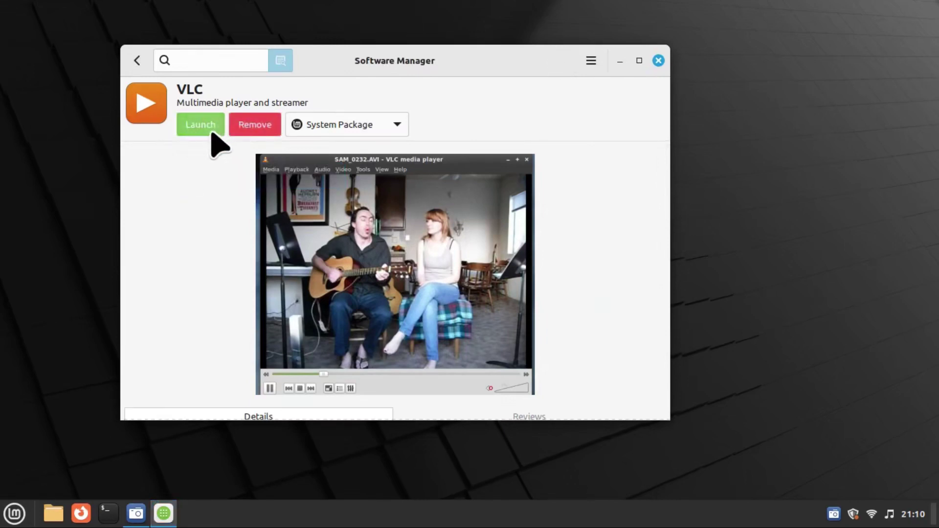
Leave the VLC page, launch VLC media player from the Sound & Video applications, and close it
{"action": "left_click", "coordinate": [137, 60]}
{"action": "left_click", "coordinate": [15, 513]}
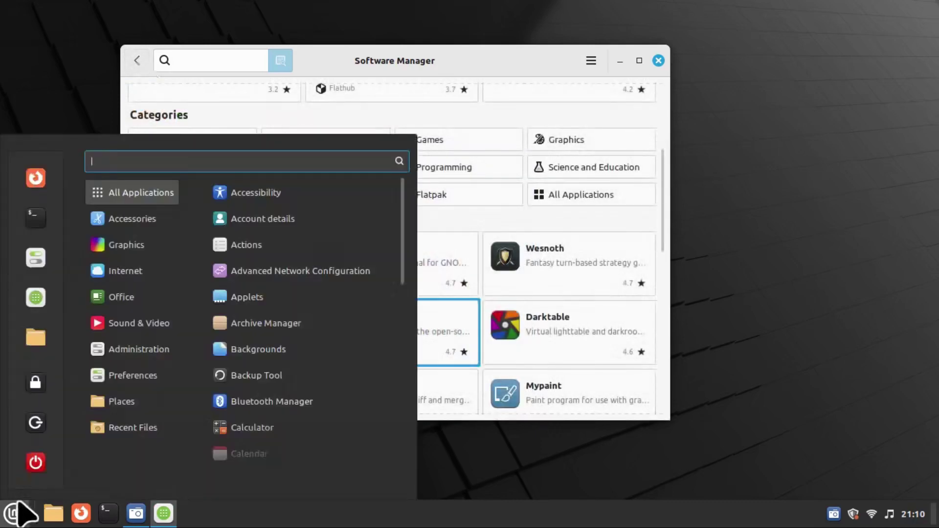
{"action": "mouse_move", "coordinate": [113, 323]}
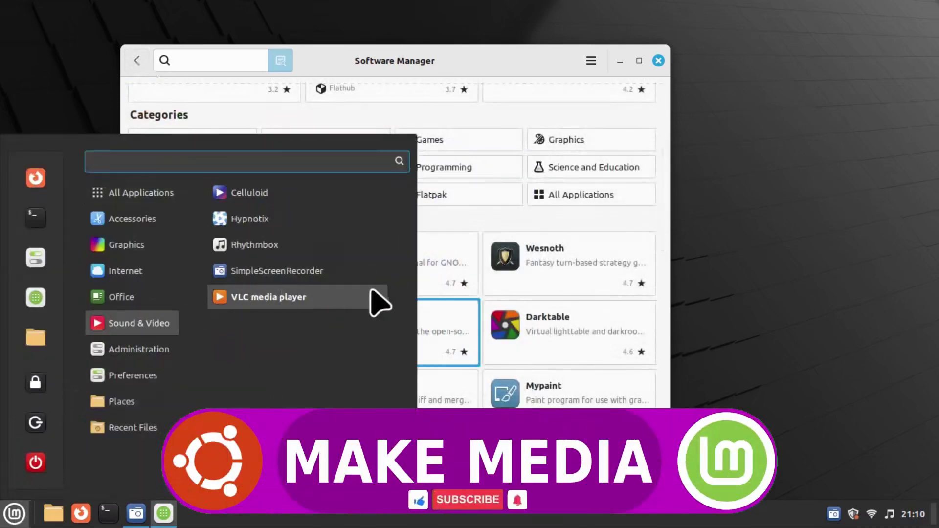
{"action": "left_click", "coordinate": [327, 301]}
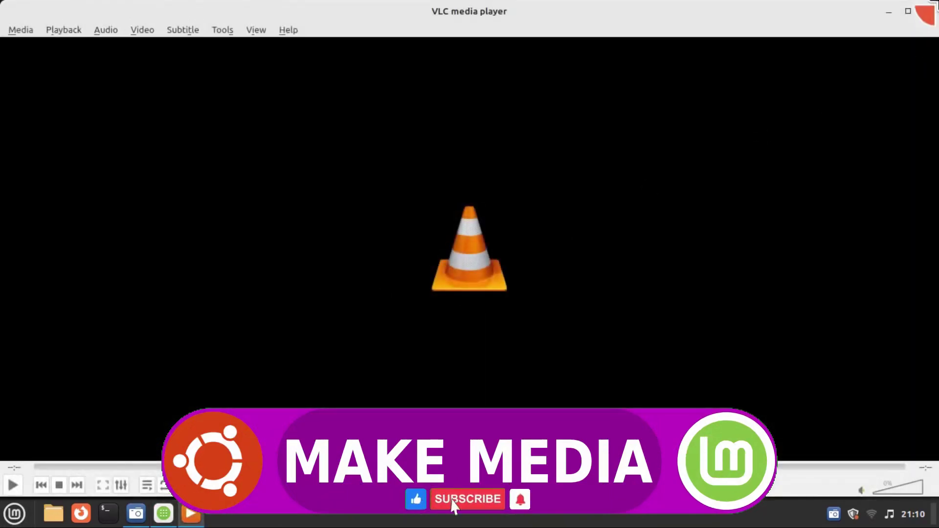
{"action": "left_click", "coordinate": [921, 14]}
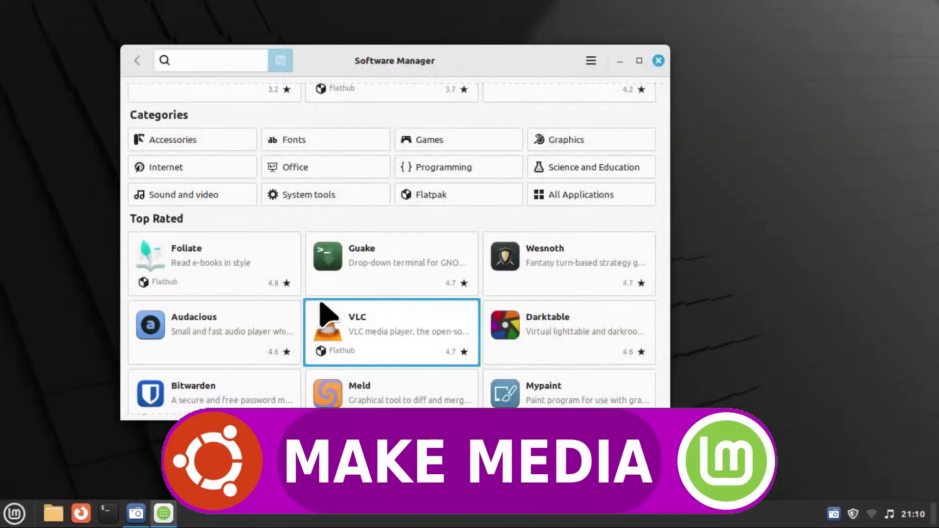
Open the Steam page from the Featured applications, look over it, and return to the main listing
{"action": "scroll", "coordinate": [326, 313], "scroll_direction": "up", "scroll_amount": 5}
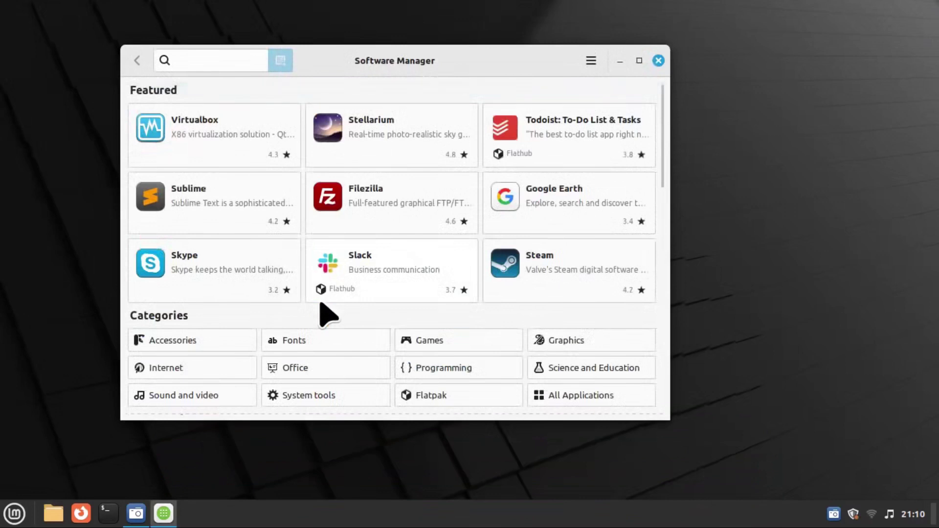
{"action": "left_click", "coordinate": [570, 279]}
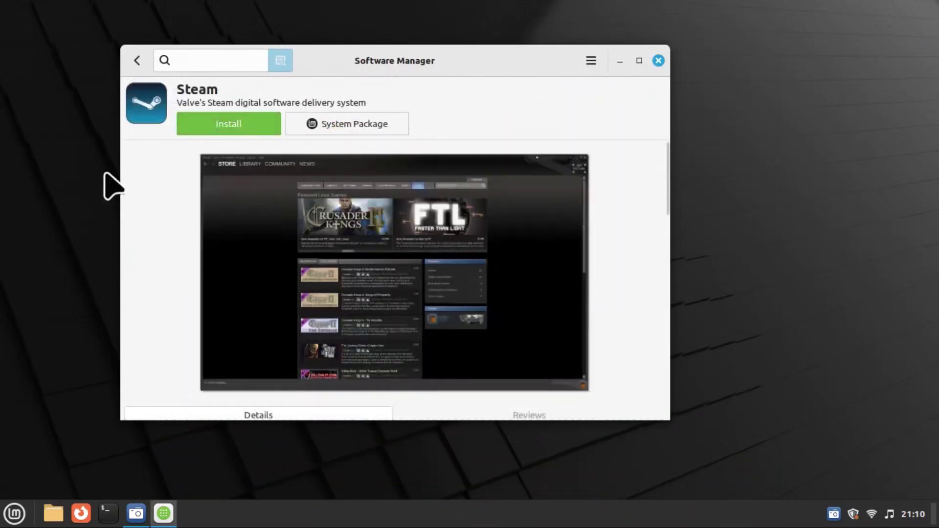
{"action": "scroll", "coordinate": [290, 251], "scroll_direction": "down", "scroll_amount": 3}
{"action": "scroll", "coordinate": [249, 250], "scroll_direction": "up", "scroll_amount": 3}
{"action": "left_click", "coordinate": [138, 61]}
Look through the whole Top Rated list in Software Manager and return to the categories
{"action": "scroll", "coordinate": [337, 308], "scroll_direction": "down", "scroll_amount": 6}
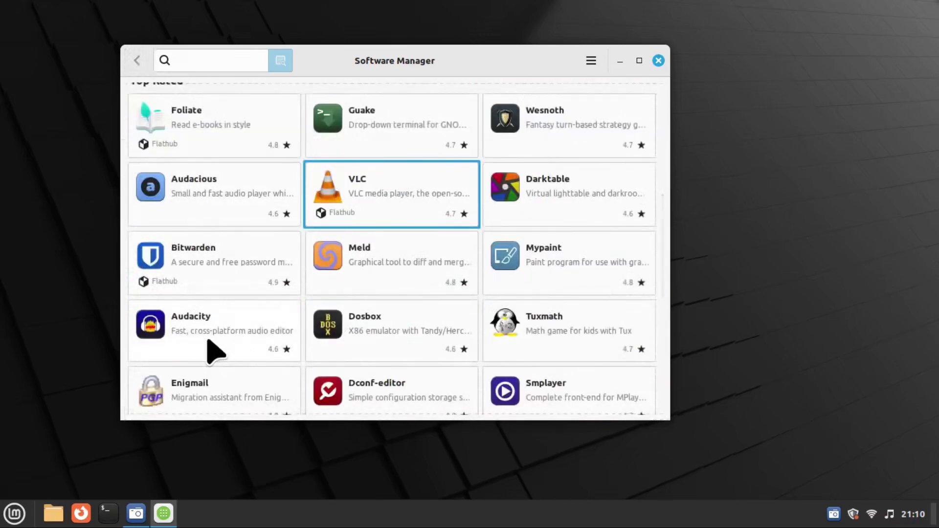
{"action": "scroll", "coordinate": [543, 220], "scroll_direction": "down", "scroll_amount": 10}
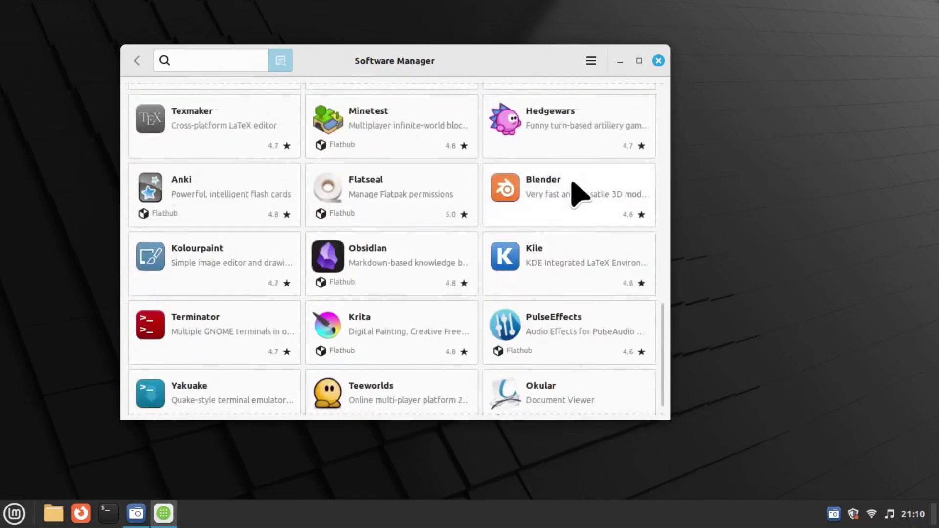
{"action": "scroll", "coordinate": [380, 329], "scroll_direction": "down", "scroll_amount": 1}
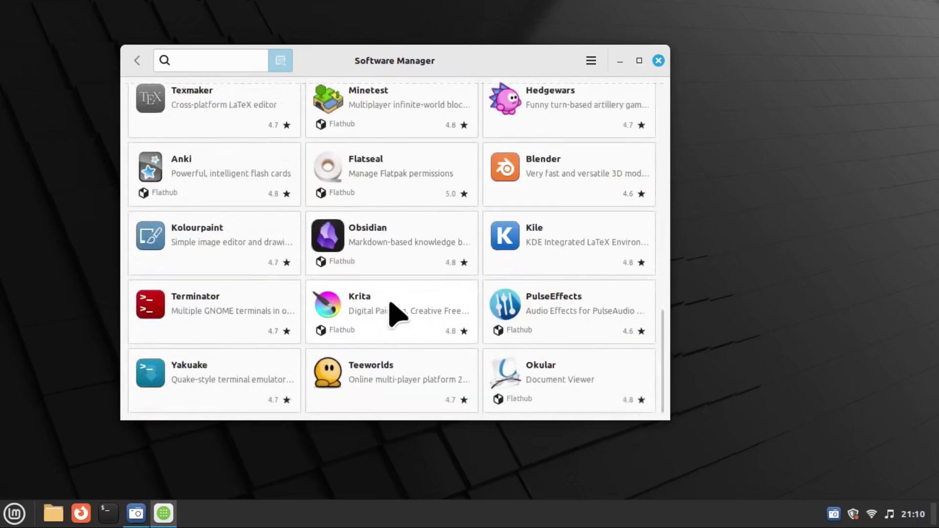
{"action": "scroll", "coordinate": [395, 313], "scroll_direction": "up", "scroll_amount": 10}
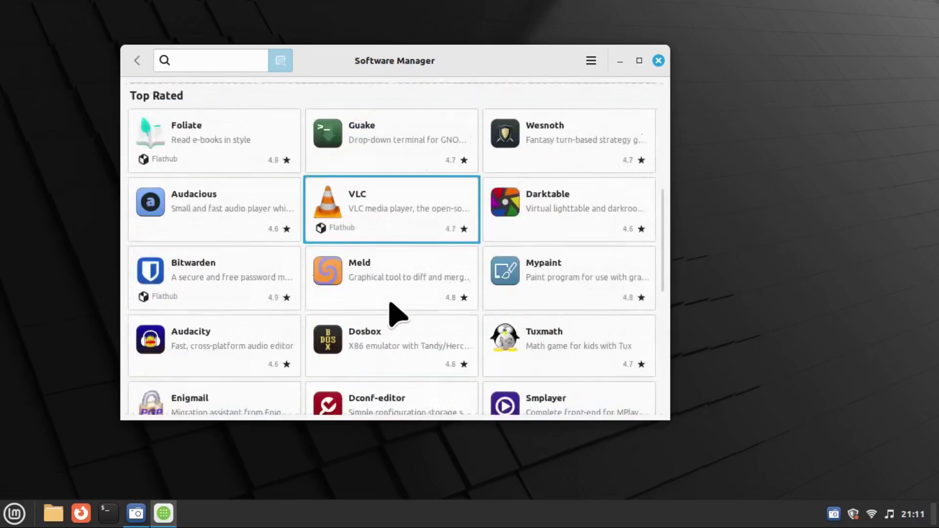
{"action": "scroll", "coordinate": [395, 313], "scroll_direction": "up", "scroll_amount": 2}
Browse the Graphics category, view the Gimp page, and return to Software Manager's main listing
{"action": "left_click", "coordinate": [589, 342]}
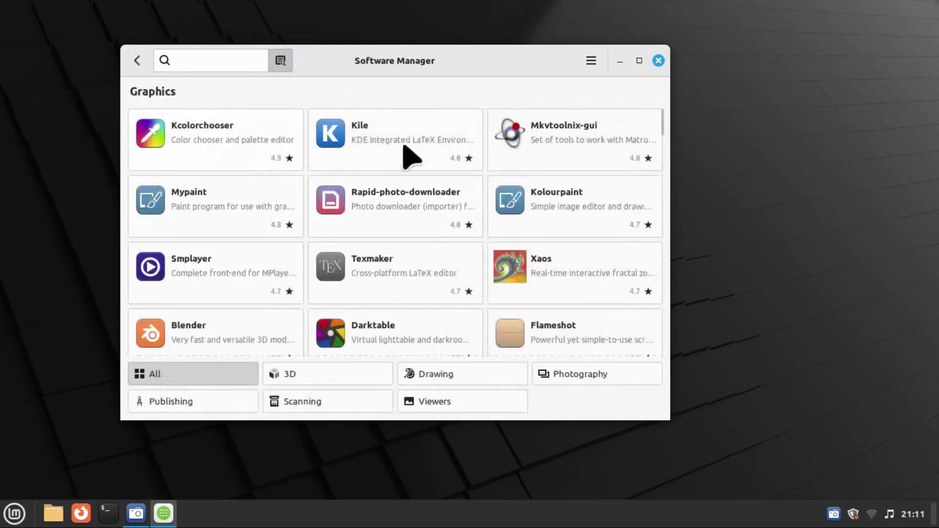
{"action": "scroll", "coordinate": [535, 223], "scroll_direction": "down", "scroll_amount": 3}
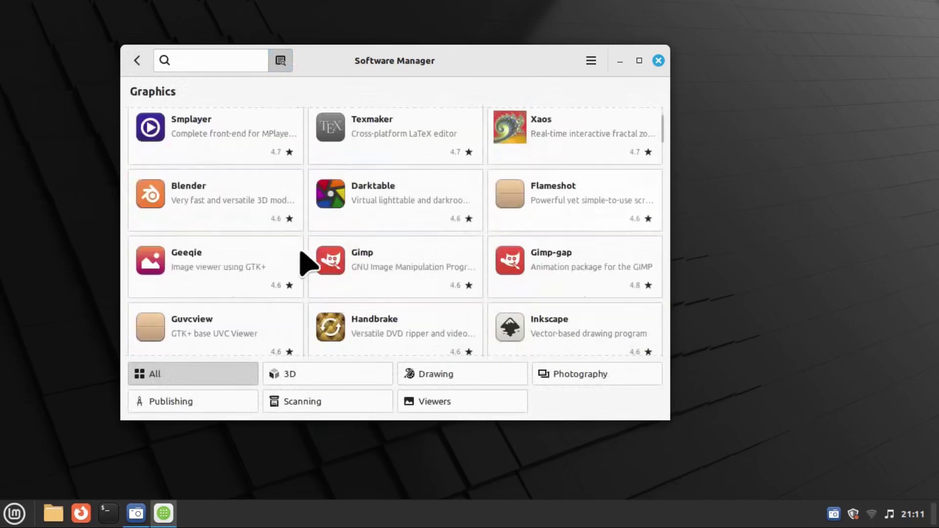
{"action": "left_click", "coordinate": [410, 269]}
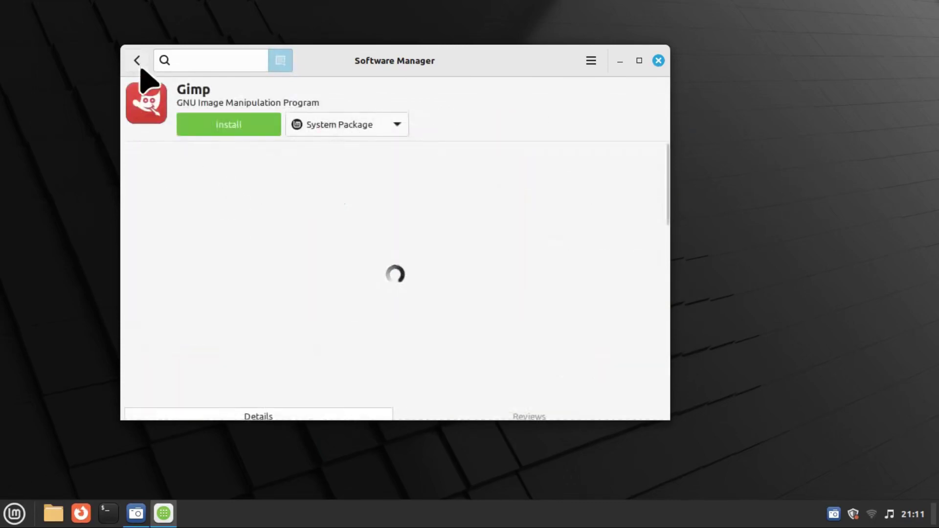
{"action": "left_click", "coordinate": [139, 62]}
{"action": "scroll", "coordinate": [360, 296], "scroll_direction": "down", "scroll_amount": 5}
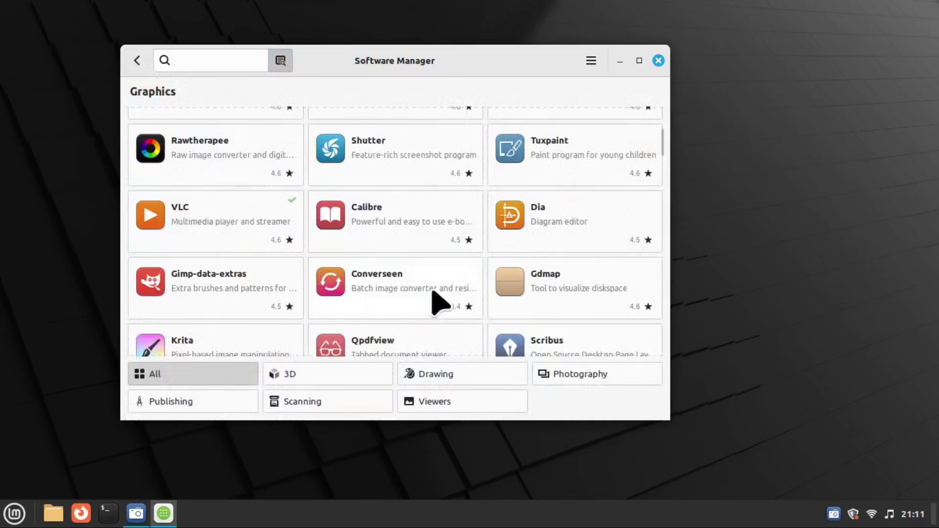
{"action": "scroll", "coordinate": [433, 289], "scroll_direction": "down", "scroll_amount": 3}
{"action": "left_click", "coordinate": [137, 60]}
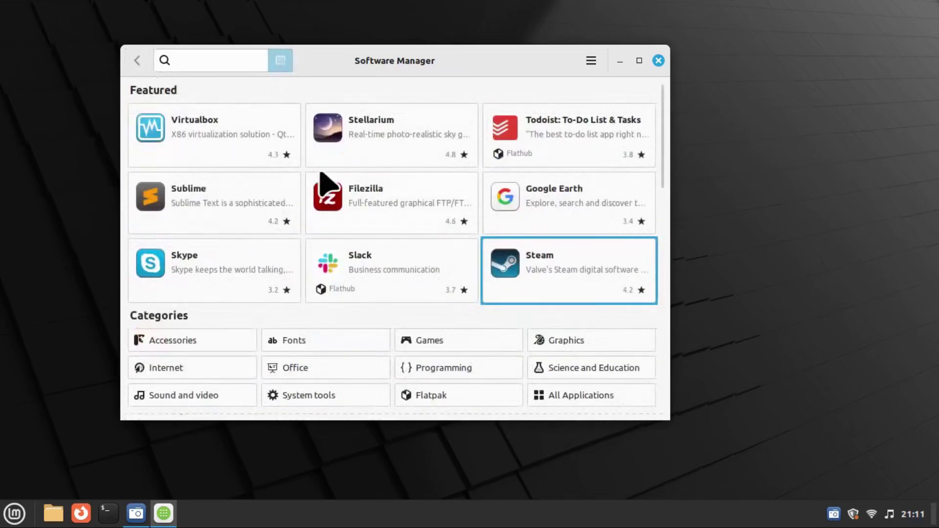
Search Software Manager for "chrome", open the Google Chrome page, and examine its version and size details
{"action": "left_click", "coordinate": [188, 61]}
{"action": "type", "text": "ch"}
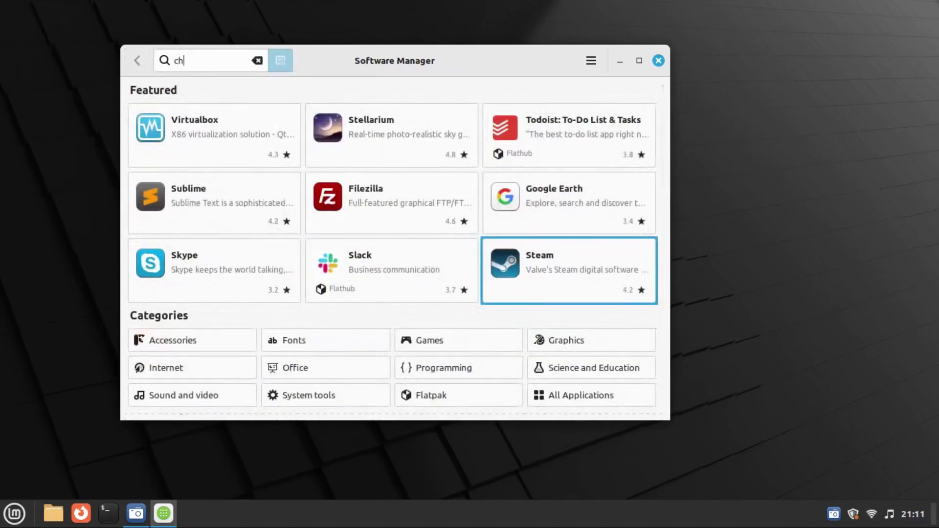
{"action": "type", "text": "rome"}
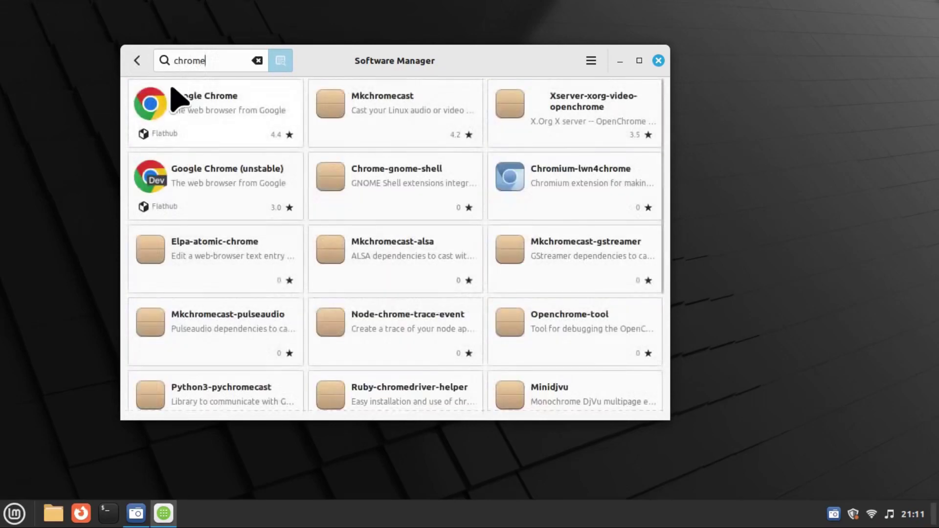
{"action": "left_click", "coordinate": [206, 115]}
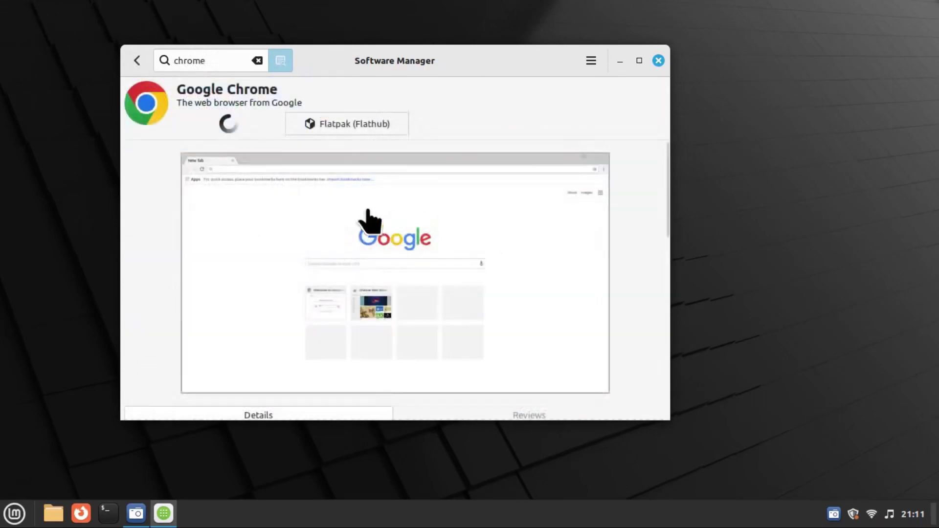
{"action": "scroll", "coordinate": [241, 335], "scroll_direction": "down", "scroll_amount": 3}
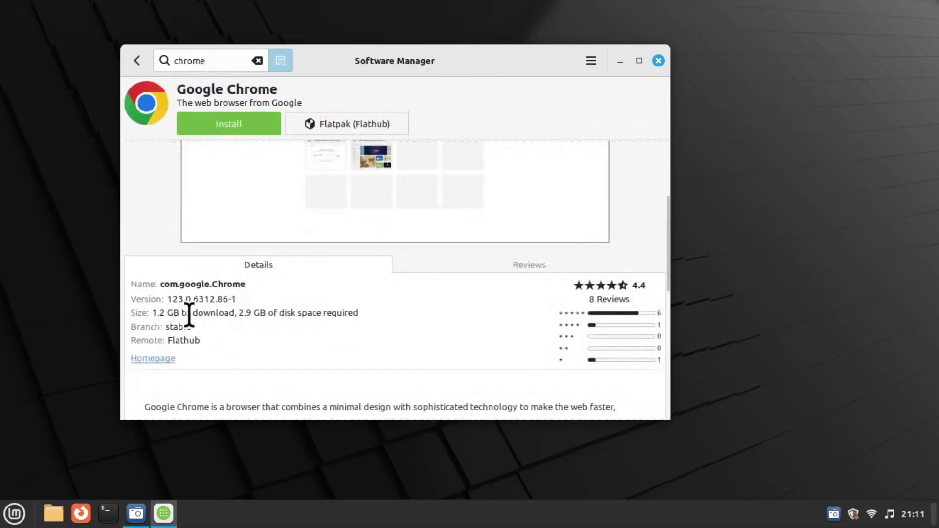
{"action": "double_click", "coordinate": [165, 311]}
{"action": "scroll", "coordinate": [303, 327], "scroll_direction": "up", "scroll_amount": 4}
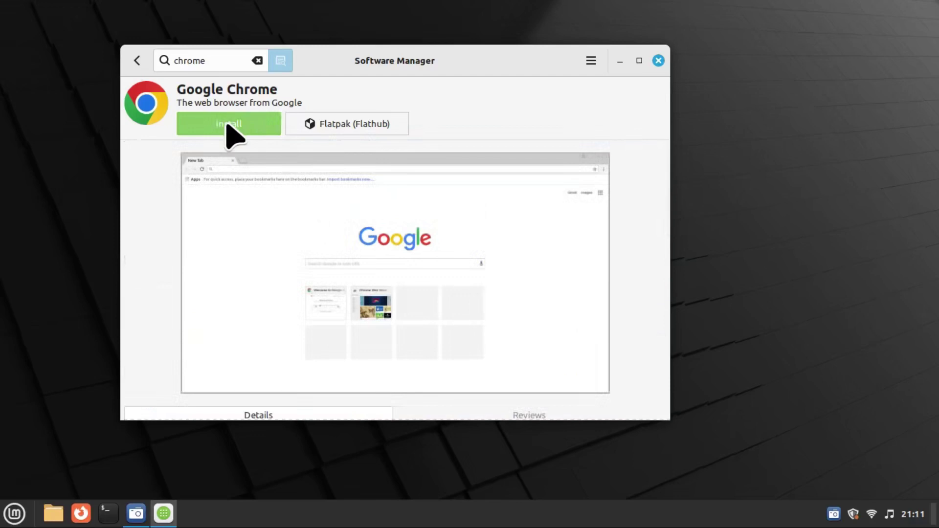
Return from the Google Chrome page to the main listing and close Software Manager
{"action": "left_click", "coordinate": [138, 63]}
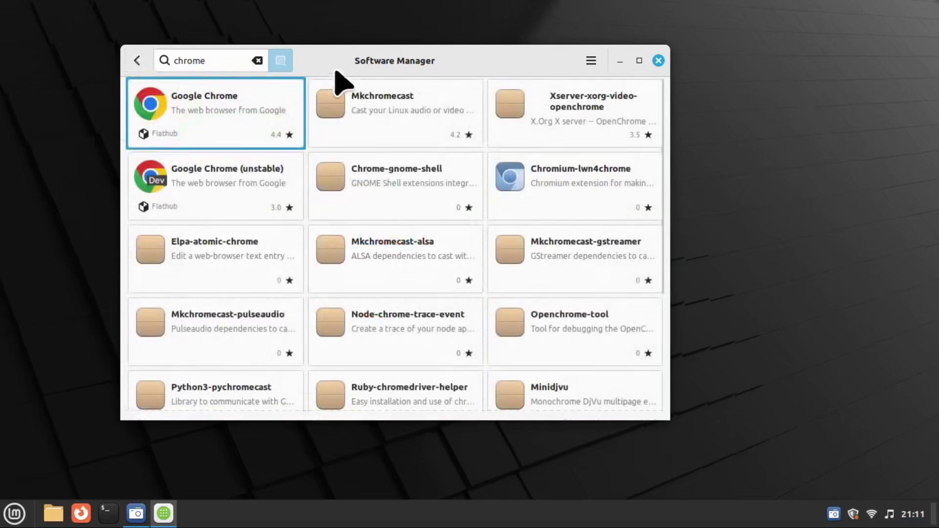
{"action": "left_click", "coordinate": [137, 61]}
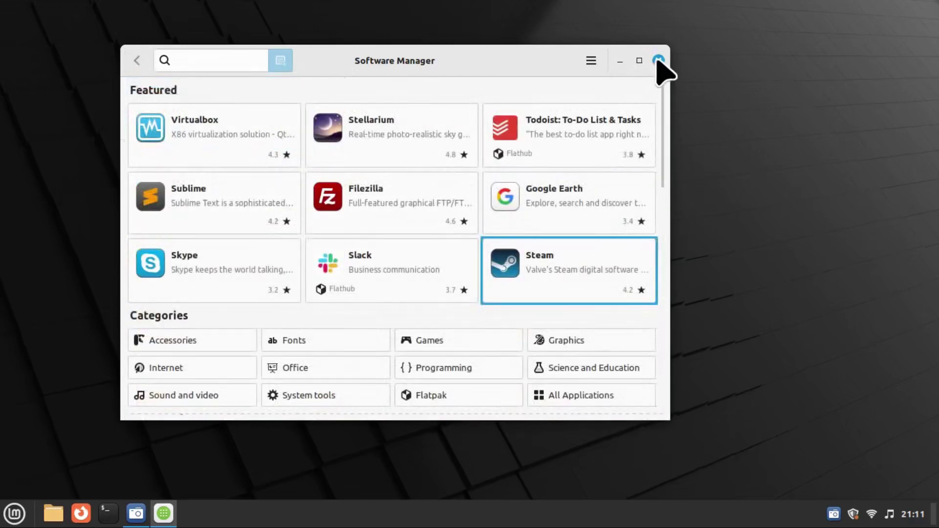
{"action": "left_click", "coordinate": [658, 60]}
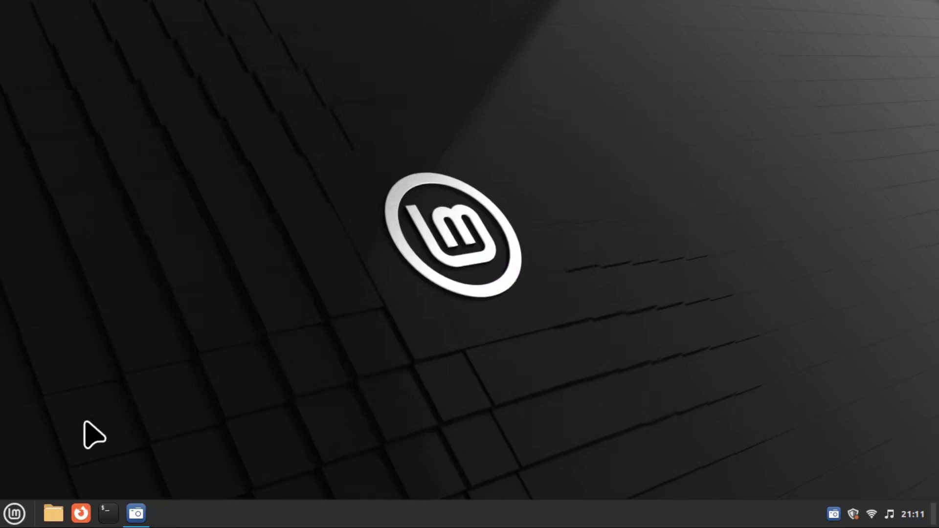
Open Firefox and search Google for "chrome"
{"action": "left_click", "coordinate": [81, 511]}
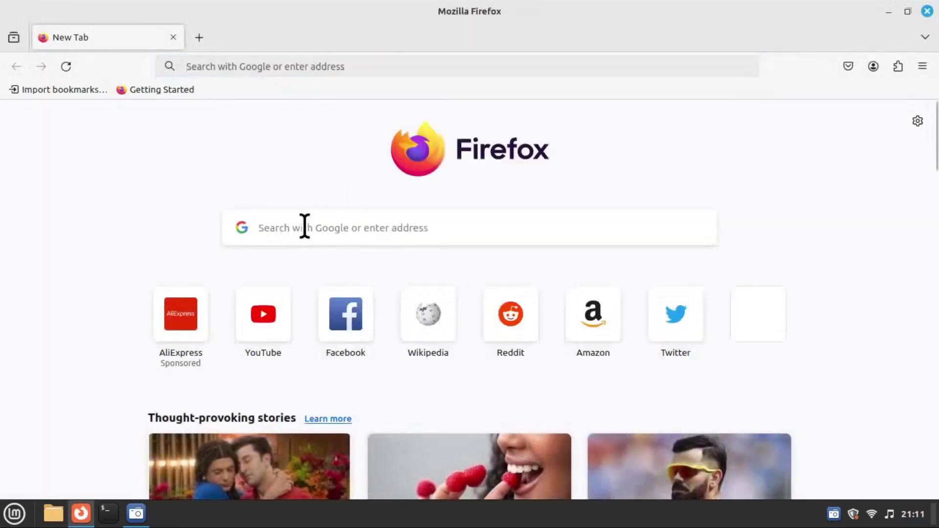
{"action": "left_click", "coordinate": [304, 226]}
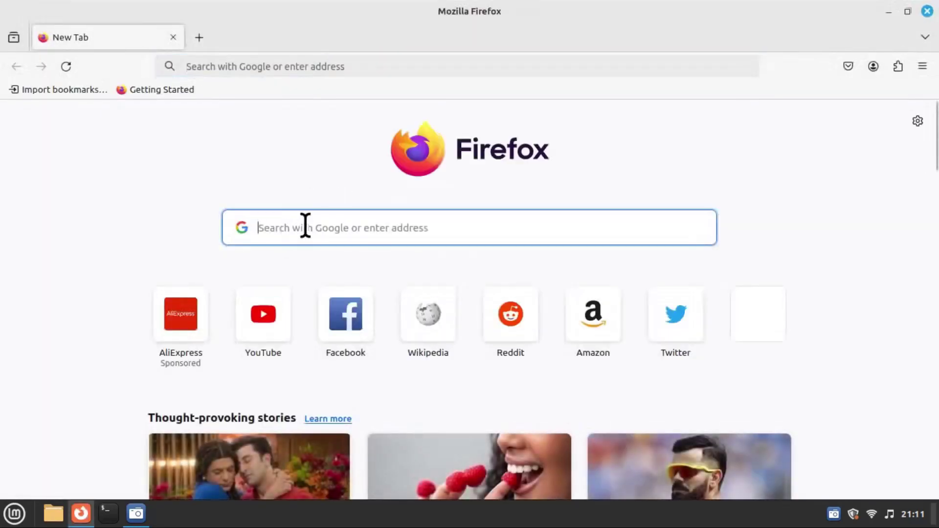
{"action": "type", "text": "chrome"}
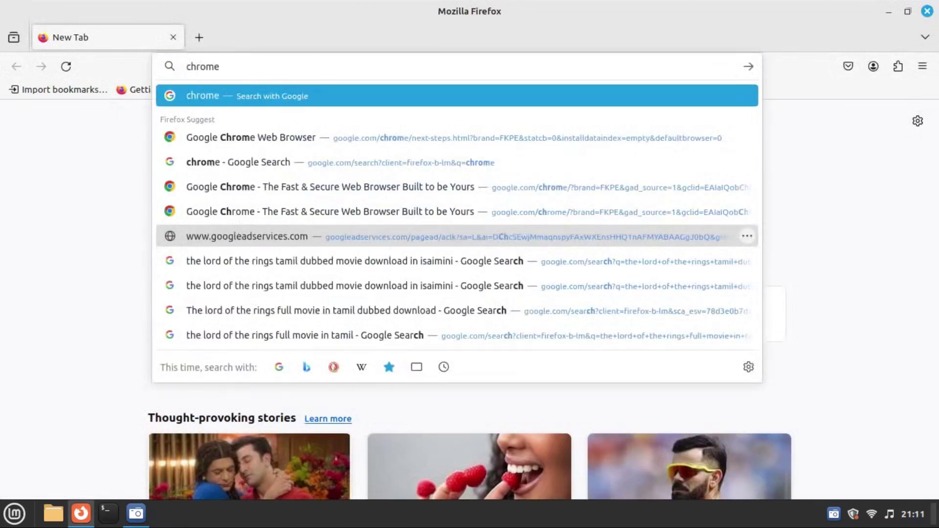
{"action": "key", "text": "Return"}
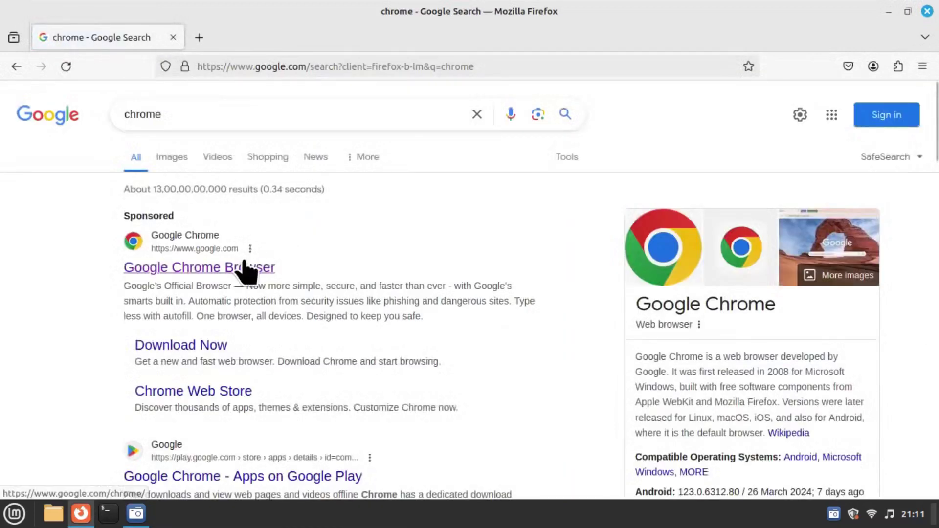
Open the Google Chrome Browser result in a new tab and bring up the Linux download package options
{"action": "right_click", "coordinate": [246, 268]}
{"action": "left_click", "coordinate": [266, 269]}
{"action": "left_click", "coordinate": [252, 37]}
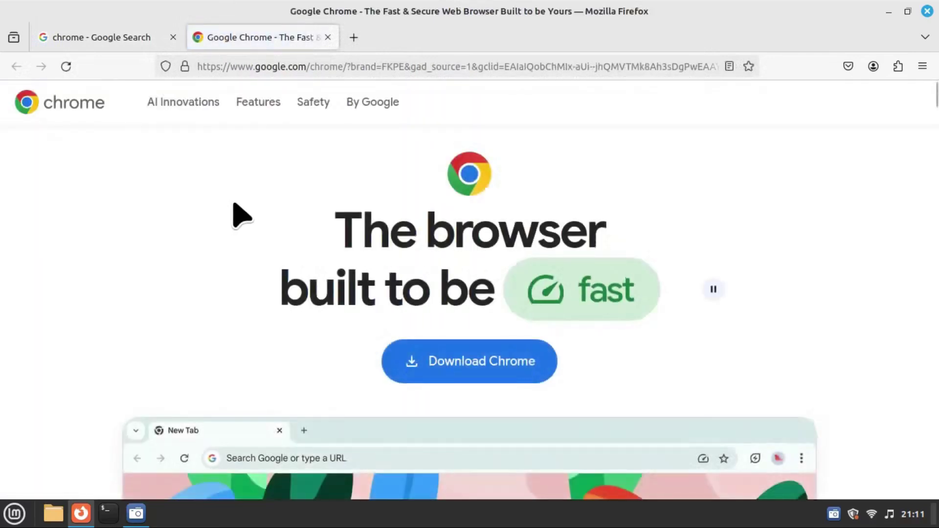
{"action": "left_click", "coordinate": [486, 368]}
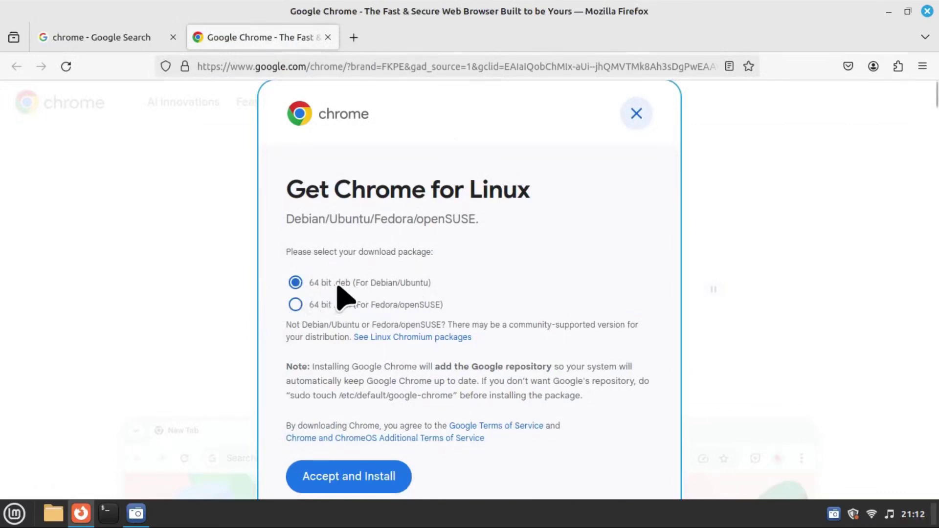
Compare the 64 bit .deb and .rpm download packages for Linux, leaving the .deb package for Debian/Ubuntu selected
{"action": "left_click_drag", "start_coordinate": [336, 288], "coordinate": [428, 290]}
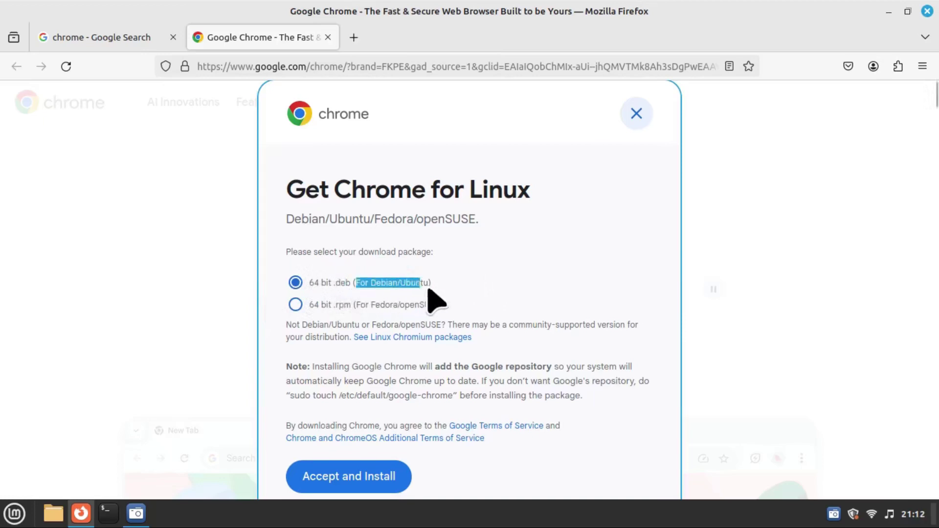
{"action": "left_click", "coordinate": [295, 305]}
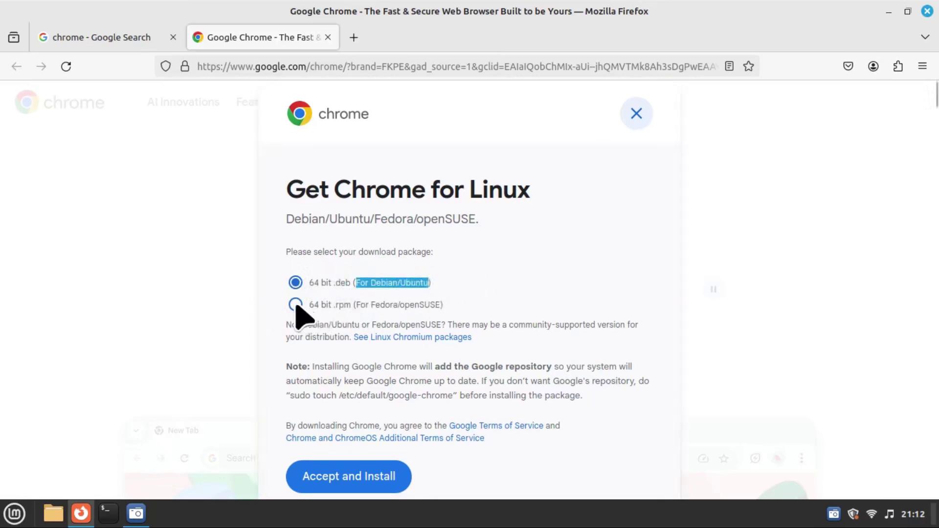
{"action": "left_click_drag", "start_coordinate": [358, 303], "coordinate": [471, 300]}
{"action": "left_click", "coordinate": [473, 298]}
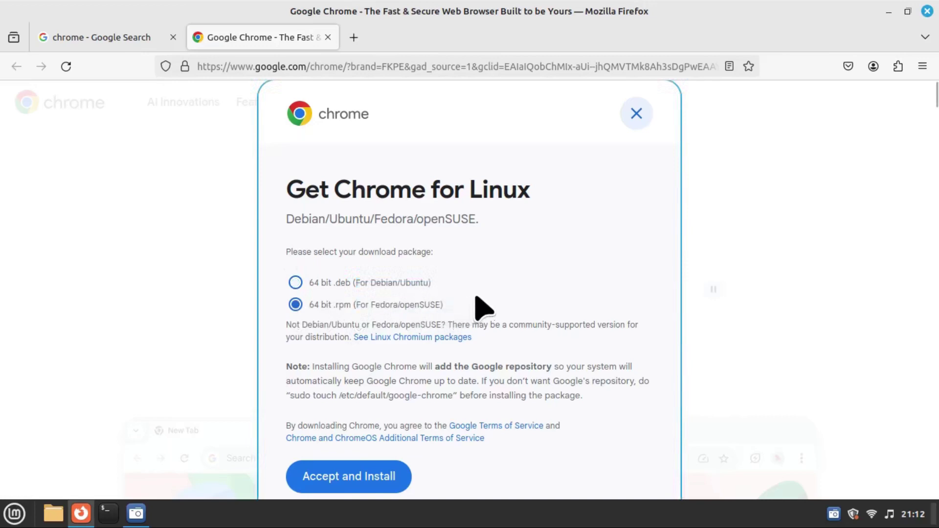
{"action": "left_click", "coordinate": [397, 284]}
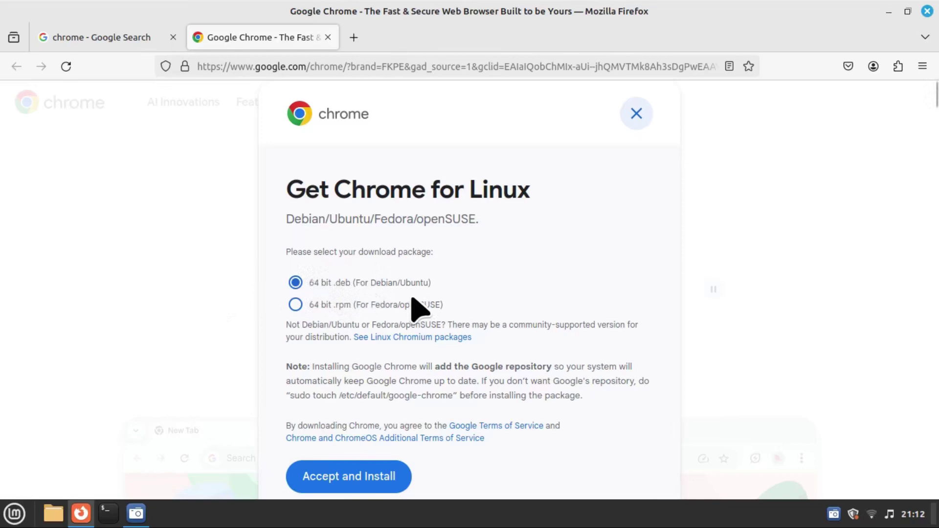
{"action": "left_click_drag", "start_coordinate": [353, 286], "coordinate": [440, 299]}
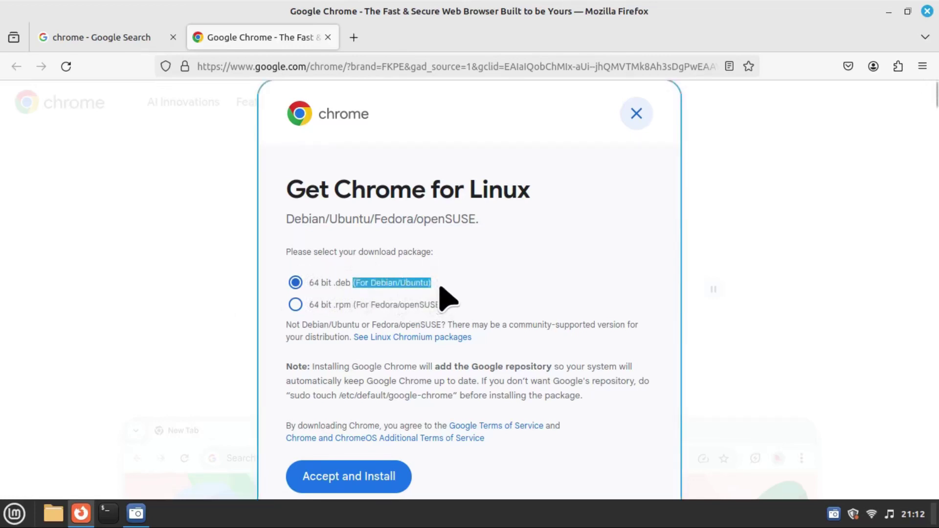
{"action": "left_click_drag", "start_coordinate": [356, 306], "coordinate": [452, 308]}
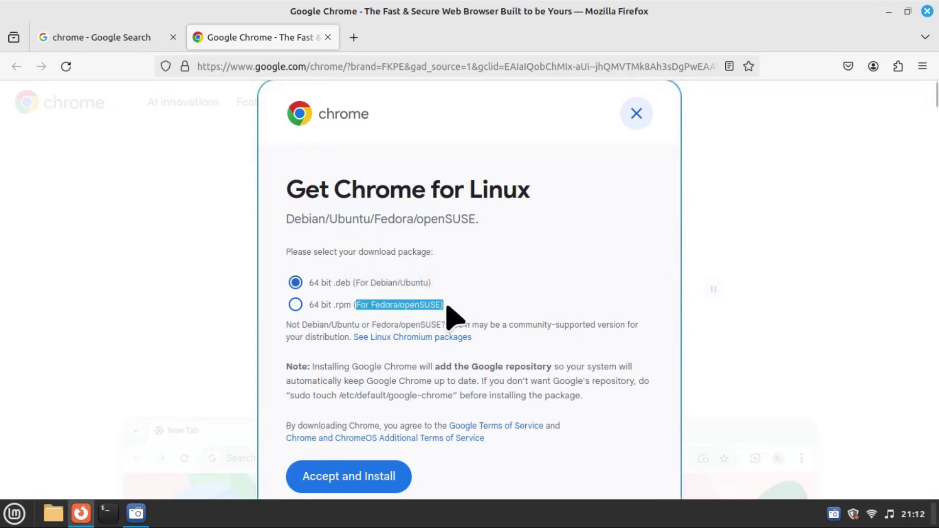
{"action": "left_click", "coordinate": [413, 306]}
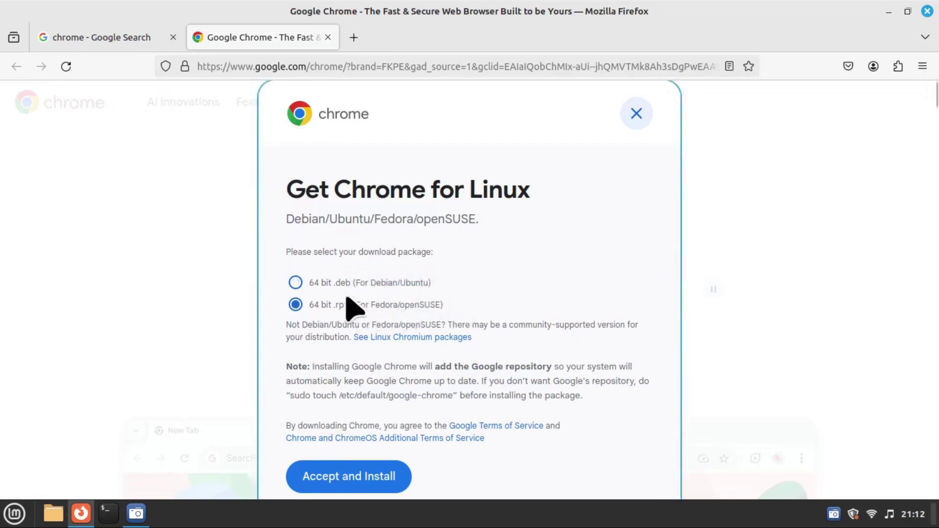
{"action": "left_click_drag", "start_coordinate": [334, 282], "coordinate": [360, 313]}
{"action": "left_click", "coordinate": [457, 291]}
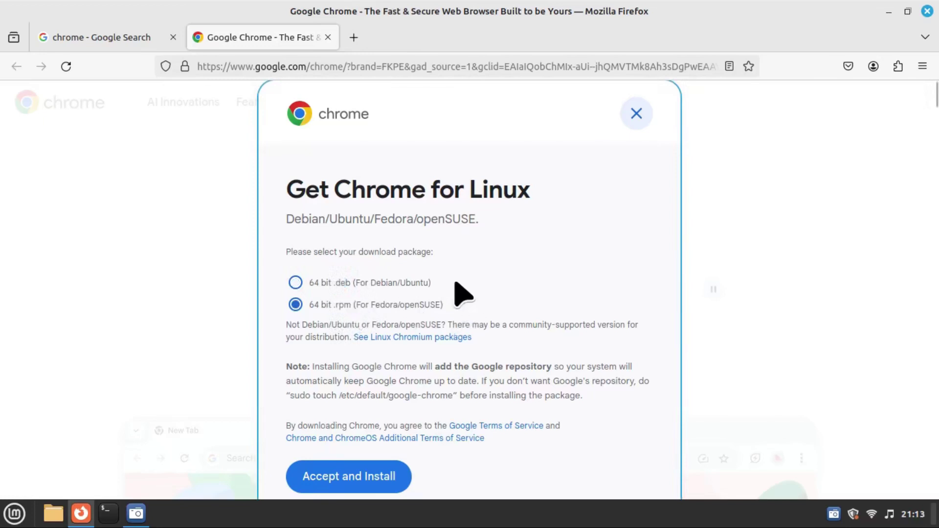
{"action": "left_click", "coordinate": [336, 284]}
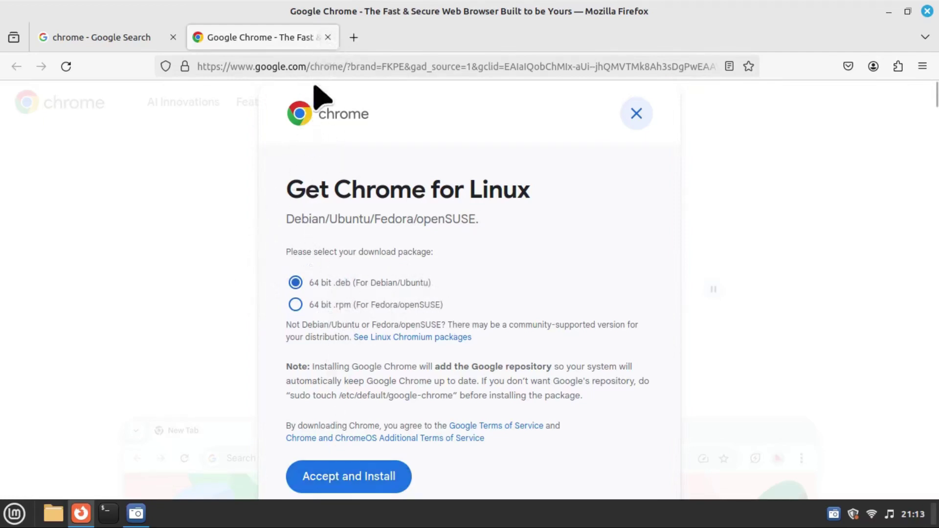
Close the Chrome and Google Search tabs and open the Downloads folder in the file manager to find the Chrome package
{"action": "left_click", "coordinate": [328, 38]}
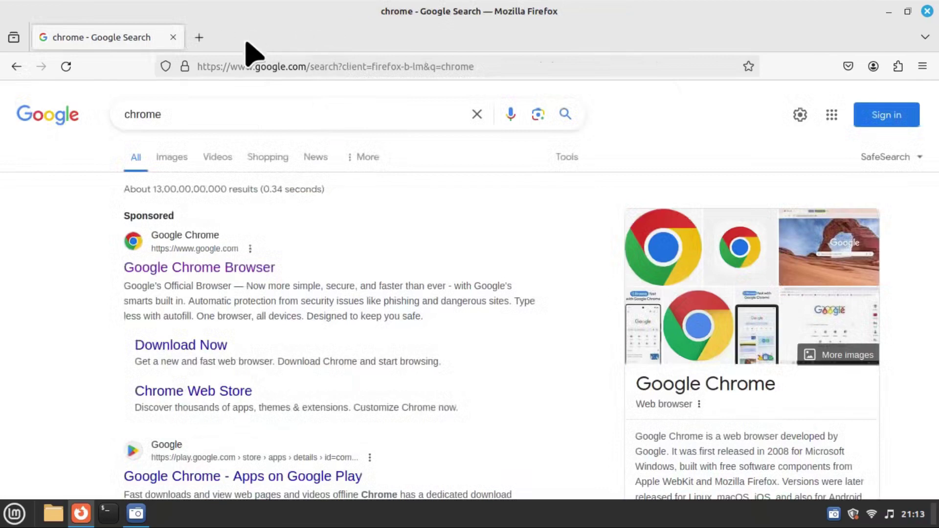
{"action": "left_click", "coordinate": [173, 37]}
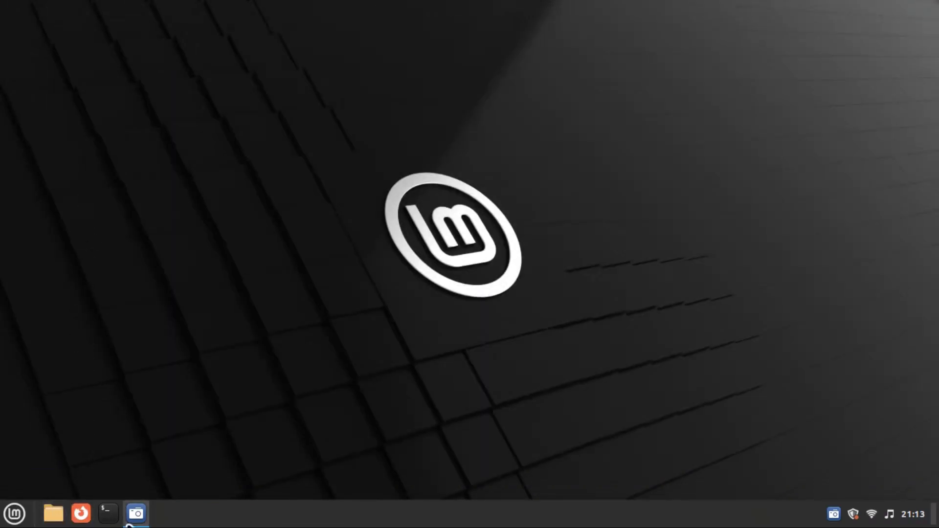
{"action": "left_click", "coordinate": [53, 513]}
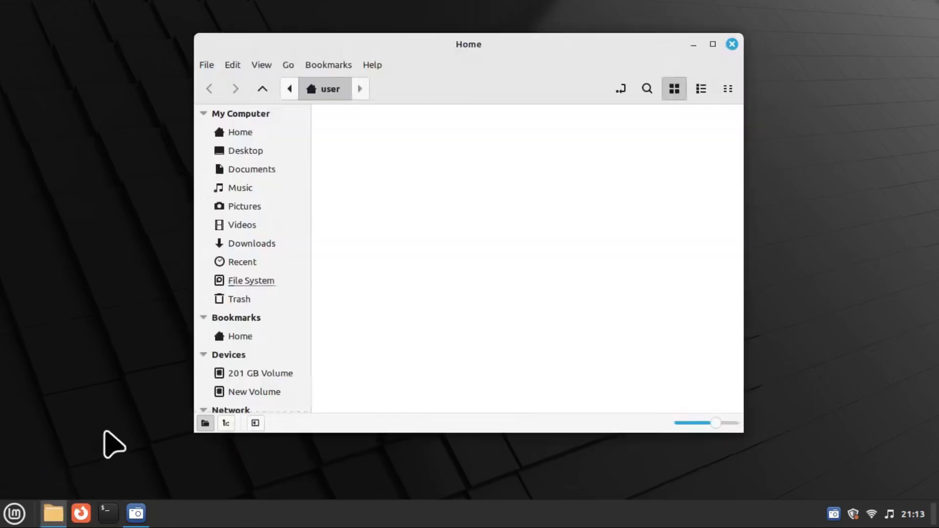
{"action": "double_click", "coordinate": [509, 189]}
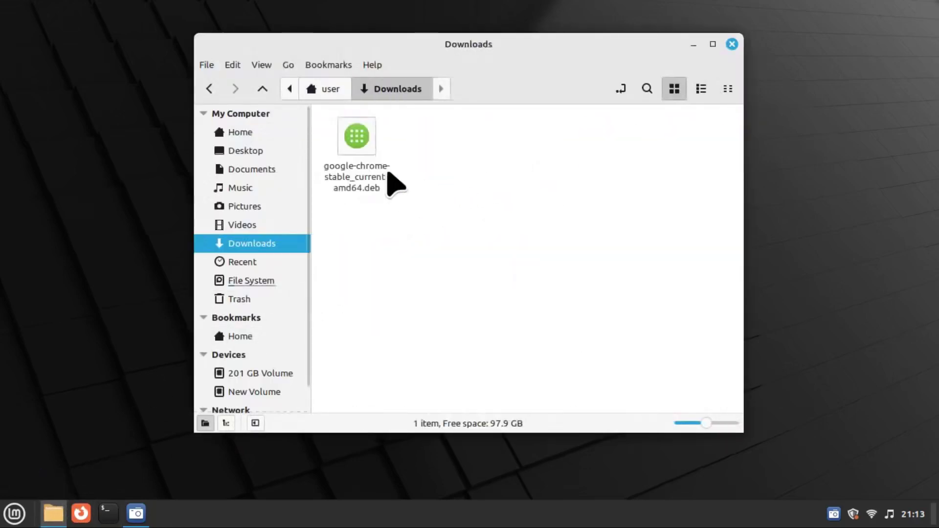
{"action": "left_click", "coordinate": [360, 147]}
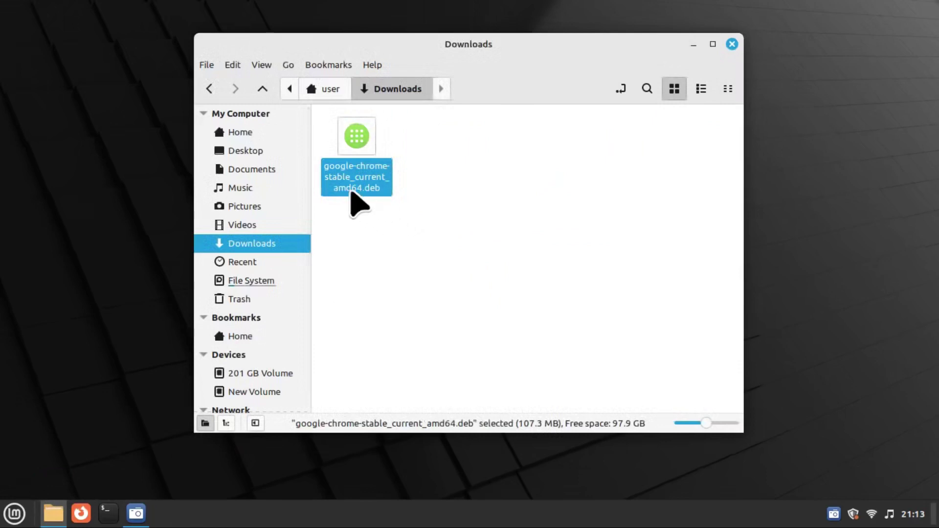
{"action": "left_click", "coordinate": [440, 247]}
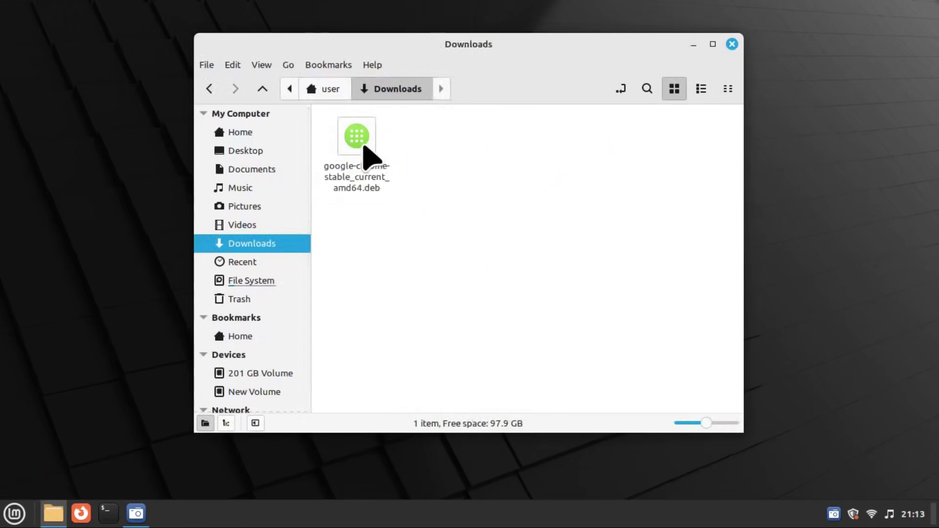
Install the google-chrome-stable_current_amd64.deb package, authenticating with the account password, and close the package installer
{"action": "double_click", "coordinate": [364, 147]}
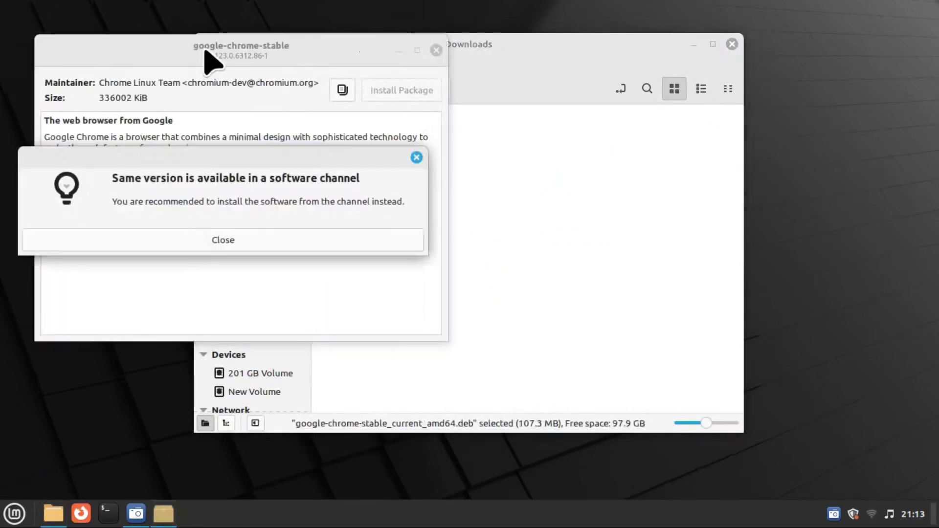
{"action": "left_click", "coordinate": [224, 238]}
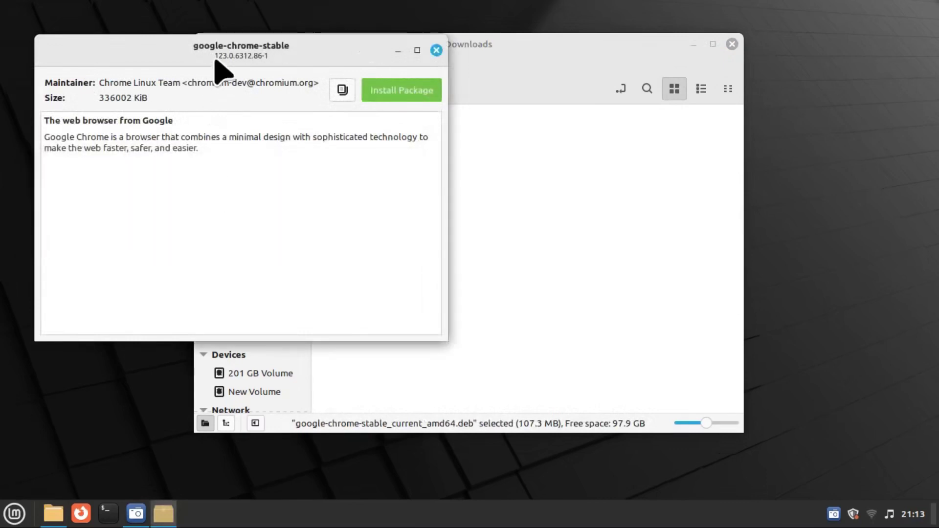
{"action": "left_click_drag", "start_coordinate": [218, 61], "coordinate": [264, 59]}
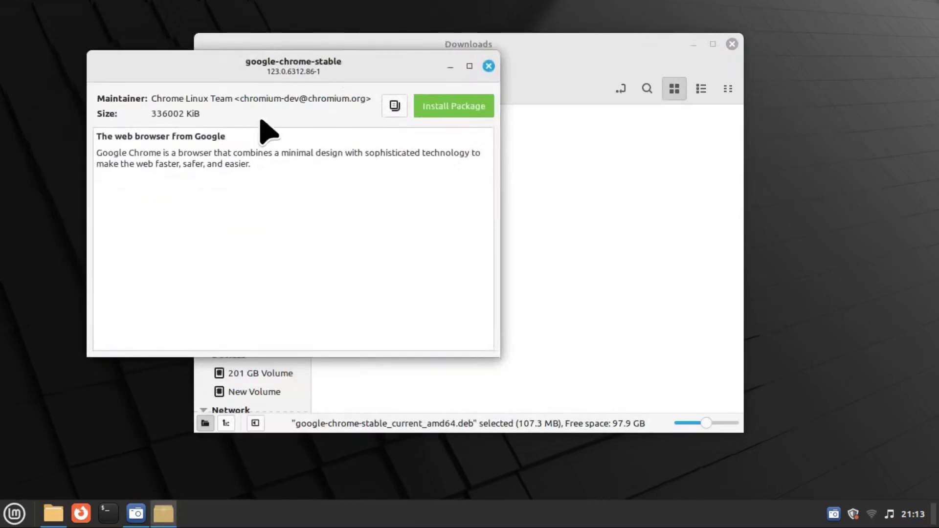
{"action": "left_click", "coordinate": [463, 106]}
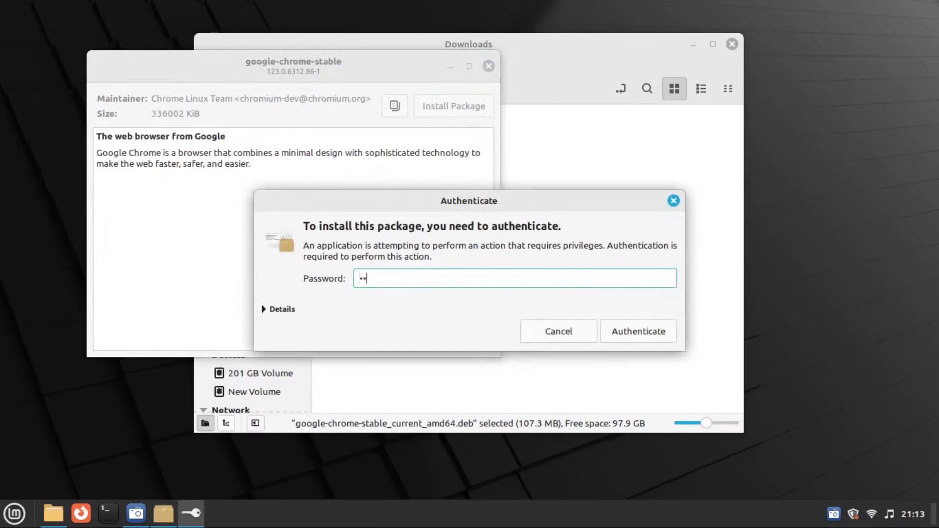
{"action": "left_click", "coordinate": [637, 332]}
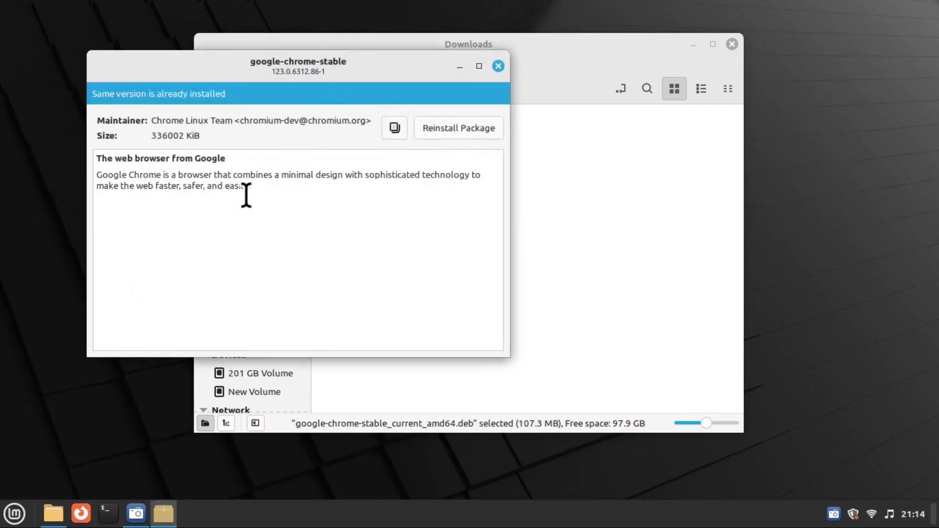
{"action": "left_click_drag", "start_coordinate": [275, 77], "coordinate": [337, 75]}
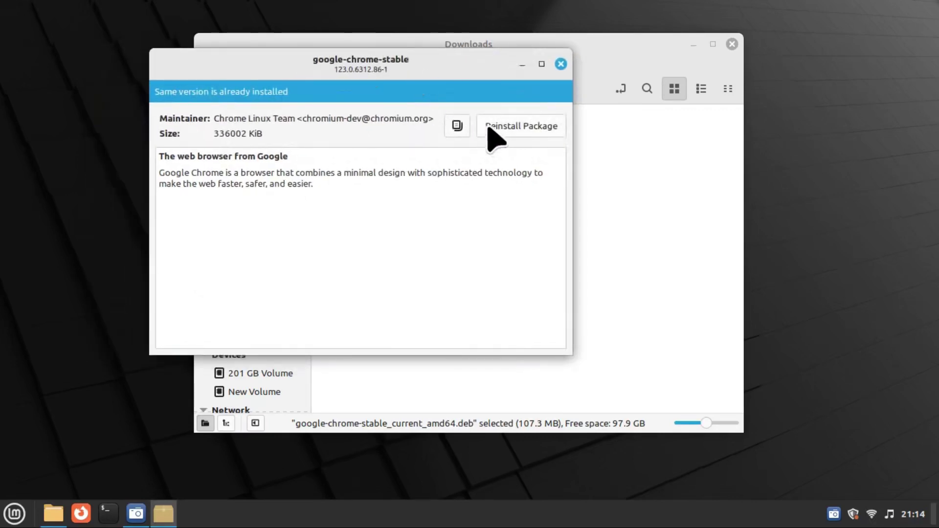
{"action": "left_click", "coordinate": [560, 64]}
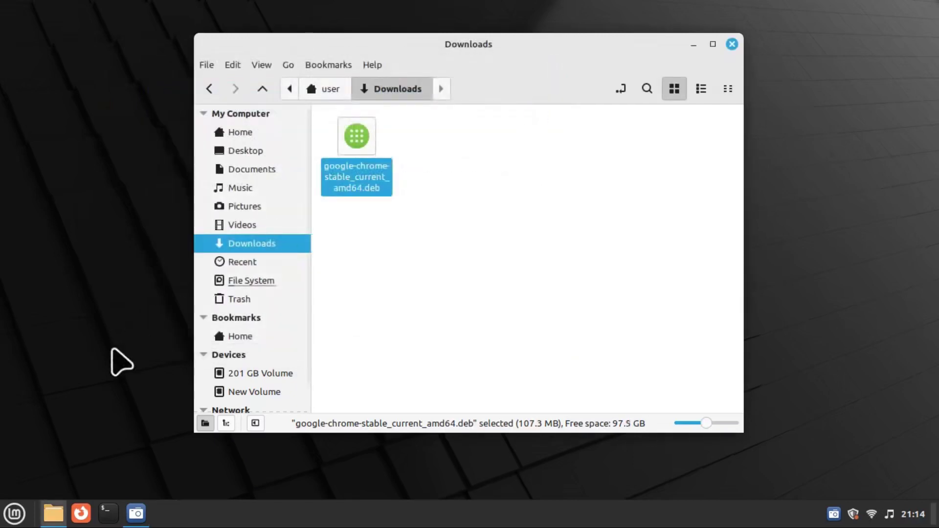
Look through the application menu's categories and find the Google Chrome entry under Internet
{"action": "left_click", "coordinate": [14, 513]}
{"action": "mouse_move", "coordinate": [125, 272]}
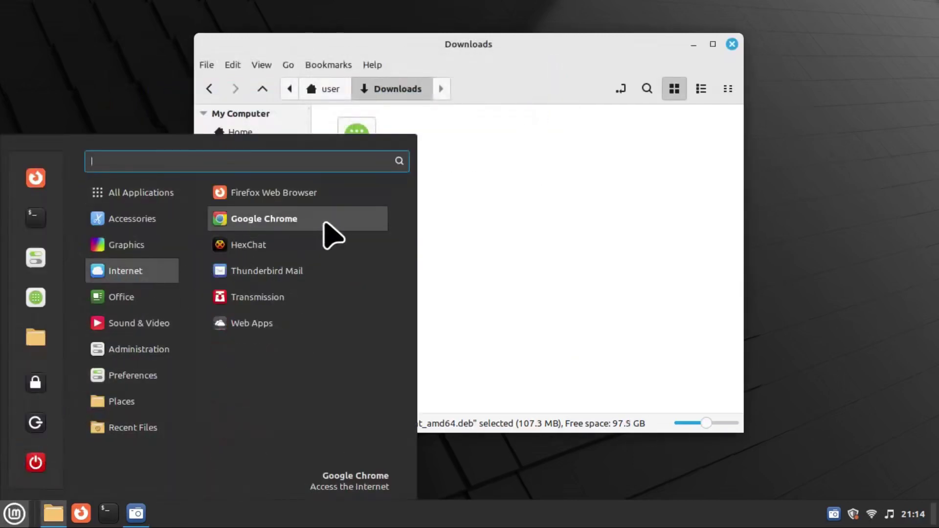
{"action": "left_click", "coordinate": [434, 184]}
{"action": "left_click_drag", "start_coordinate": [417, 245], "coordinate": [283, 88]}
{"action": "left_click", "coordinate": [15, 513]}
{"action": "mouse_move", "coordinate": [141, 245]}
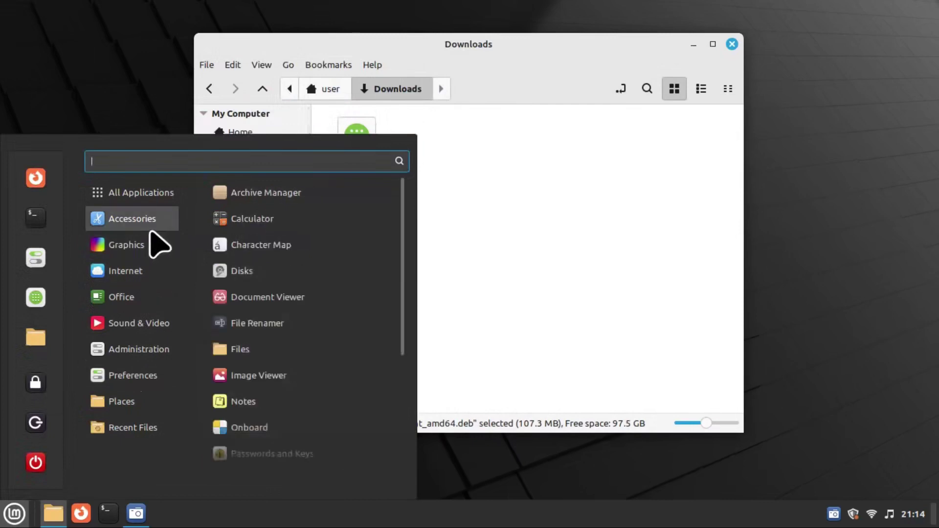
{"action": "mouse_move", "coordinate": [143, 324]}
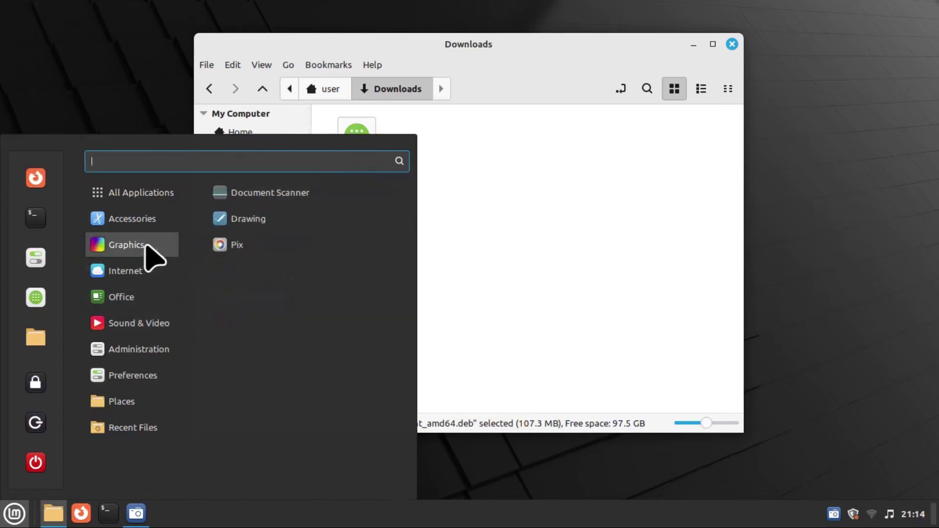
{"action": "mouse_move", "coordinate": [174, 270]}
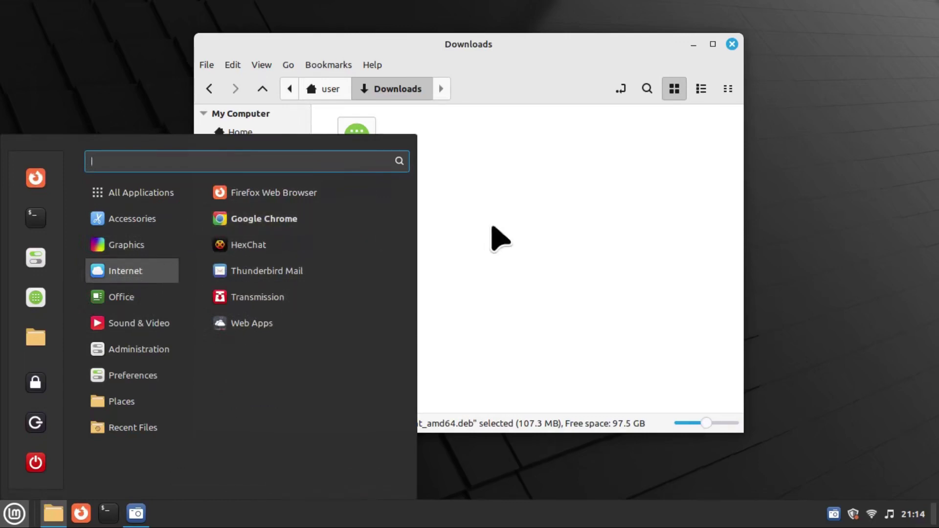
{"action": "left_click", "coordinate": [489, 226]}
Delete the Google Chrome .deb package from the Downloads folder and close the file manager
{"action": "left_click_drag", "start_coordinate": [459, 54], "coordinate": [581, 40]}
{"action": "key", "text": "Delete"}
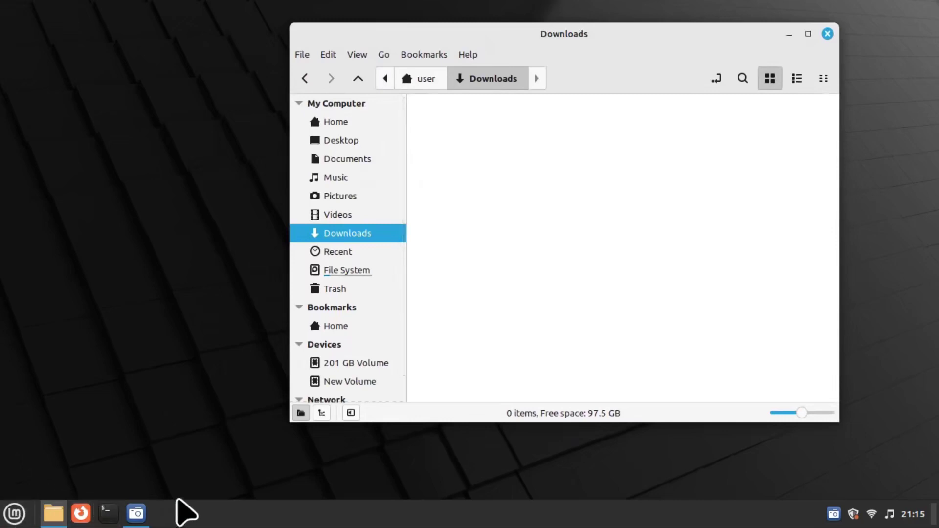
{"action": "left_click", "coordinate": [827, 33]}
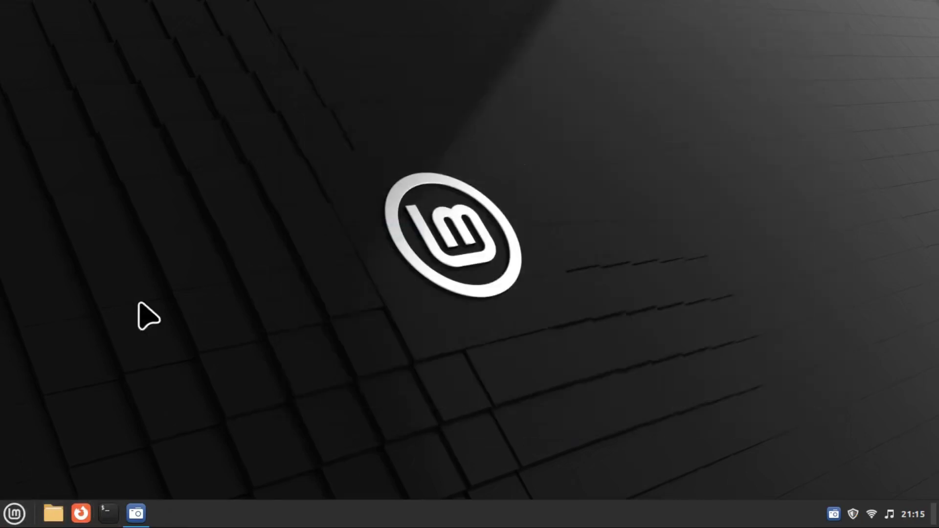
Open a terminal and run "sudo apt install gimp", entering the sudo password
{"action": "left_click", "coordinate": [109, 513]}
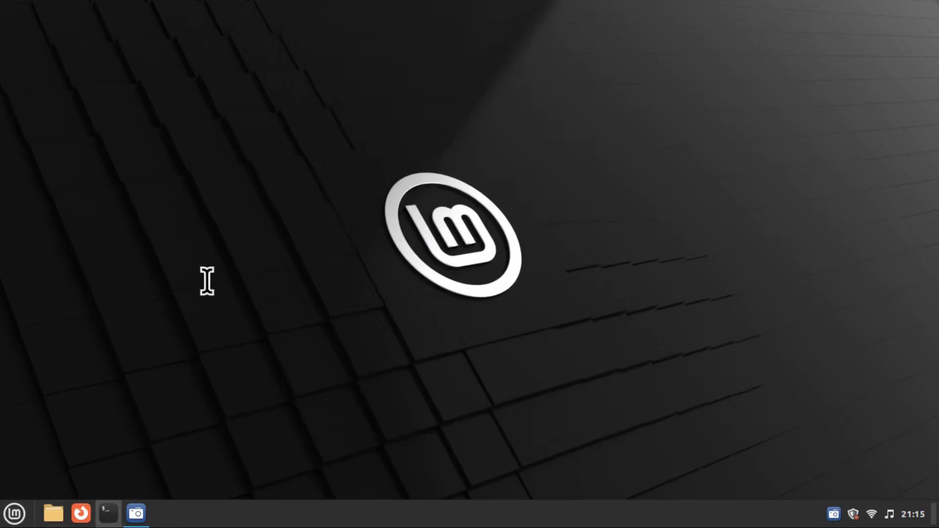
{"action": "left_click_drag", "start_coordinate": [288, 78], "coordinate": [294, 67]}
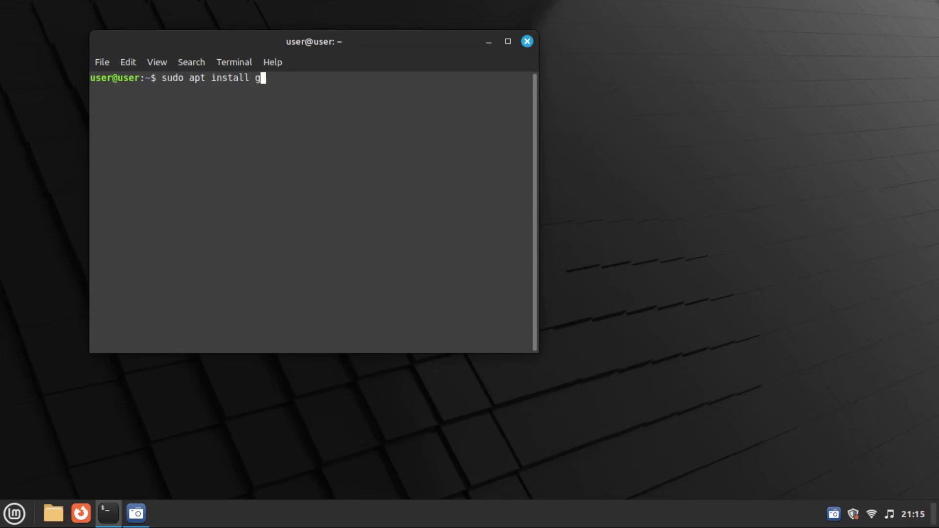
{"action": "key", "text": "Return"}
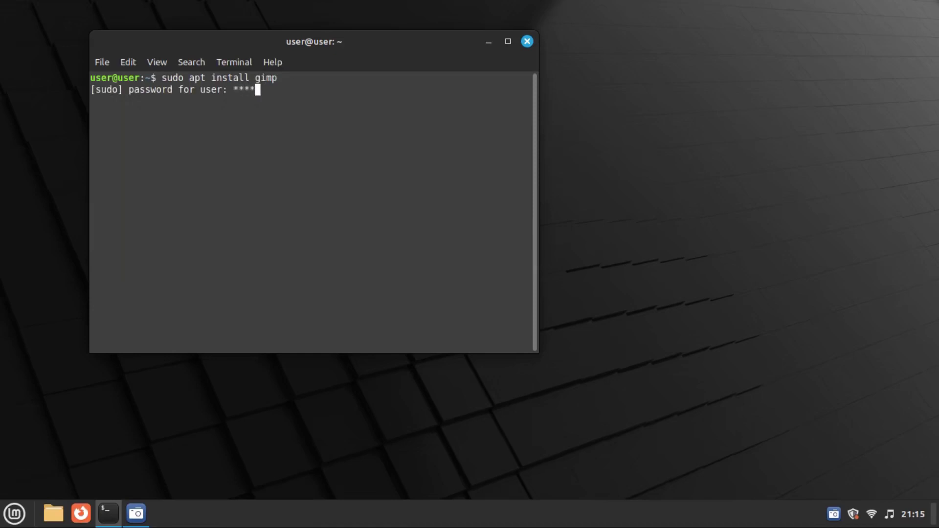
{"action": "key", "text": "Return"}
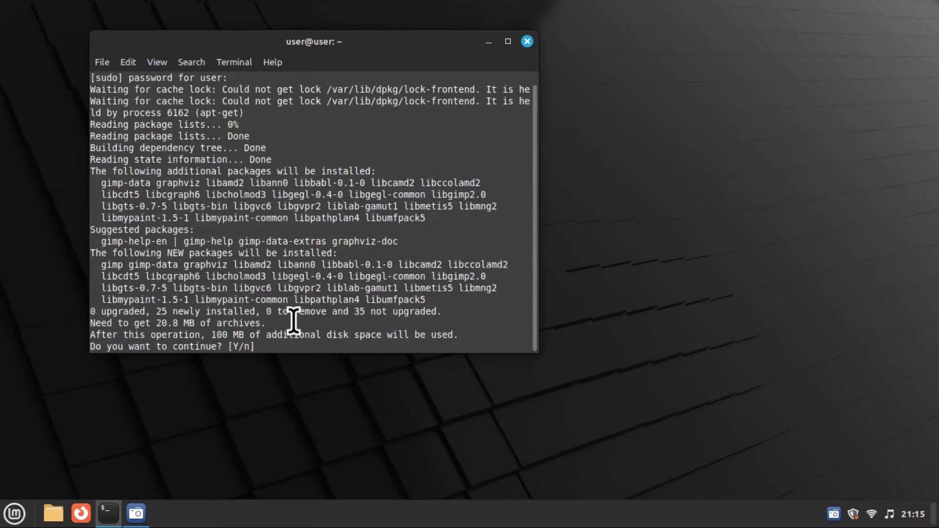
Review the output of the GIMP install command and close the terminal, ending its running process
{"action": "scroll", "coordinate": [293, 320], "scroll_direction": "up", "scroll_amount": 1}
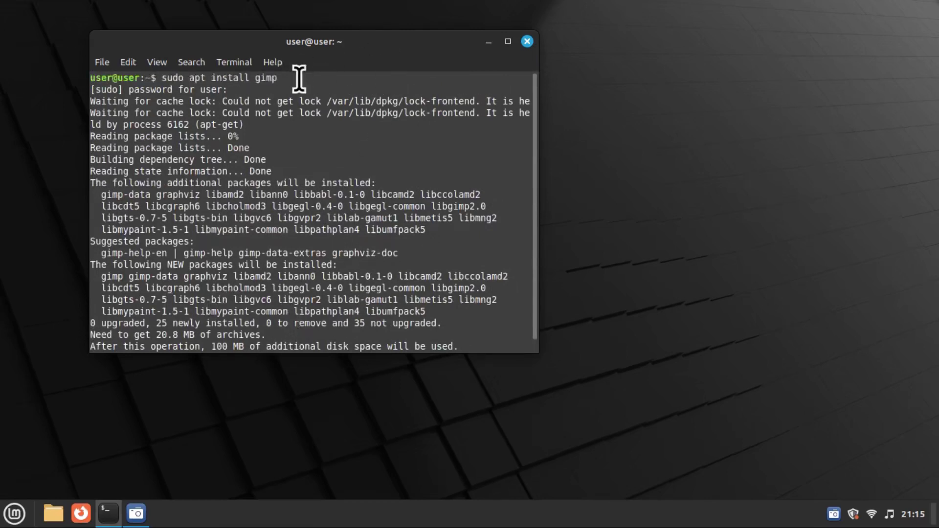
{"action": "left_click", "coordinate": [527, 41]}
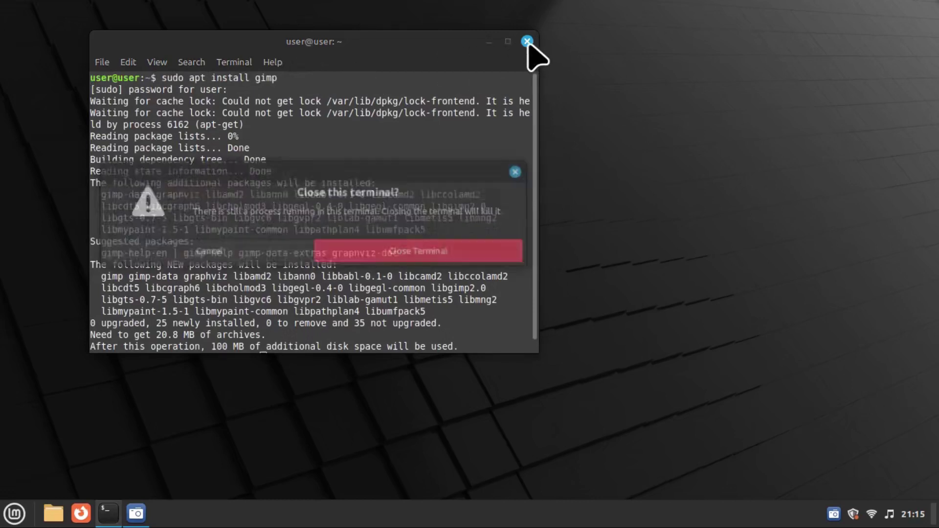
{"action": "left_click", "coordinate": [413, 251]}
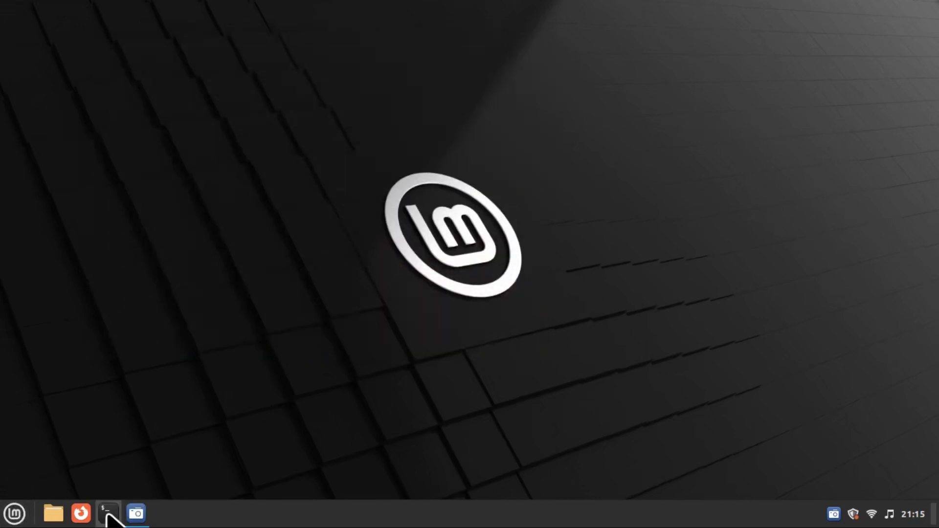
Open Synaptic Package Manager from the Administration applications, entering the account password to authenticate
{"action": "left_click", "coordinate": [15, 512]}
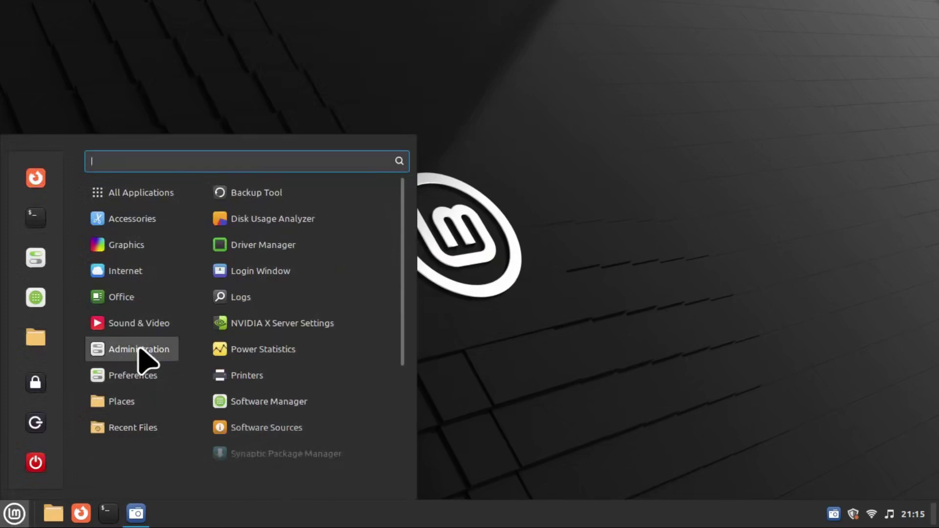
{"action": "scroll", "coordinate": [285, 386], "scroll_direction": "down", "scroll_amount": 1}
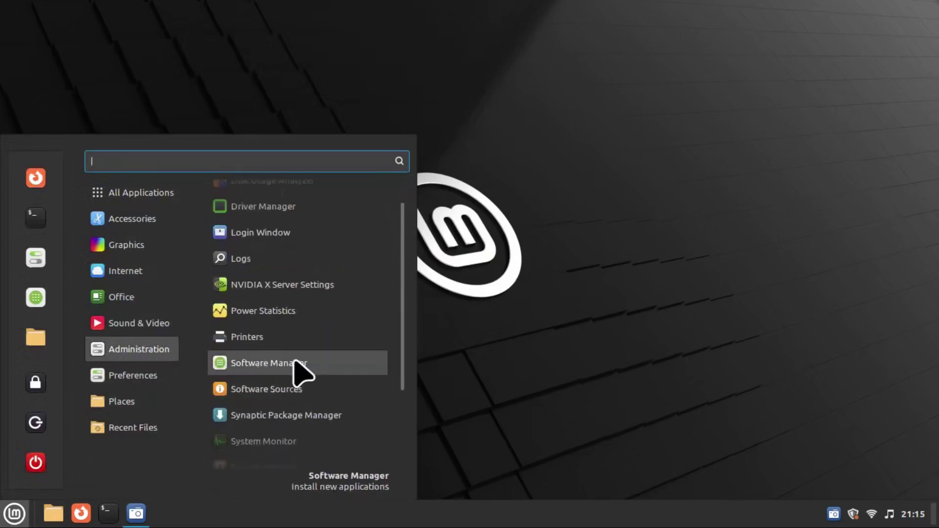
{"action": "scroll", "coordinate": [299, 372], "scroll_direction": "down", "scroll_amount": 2}
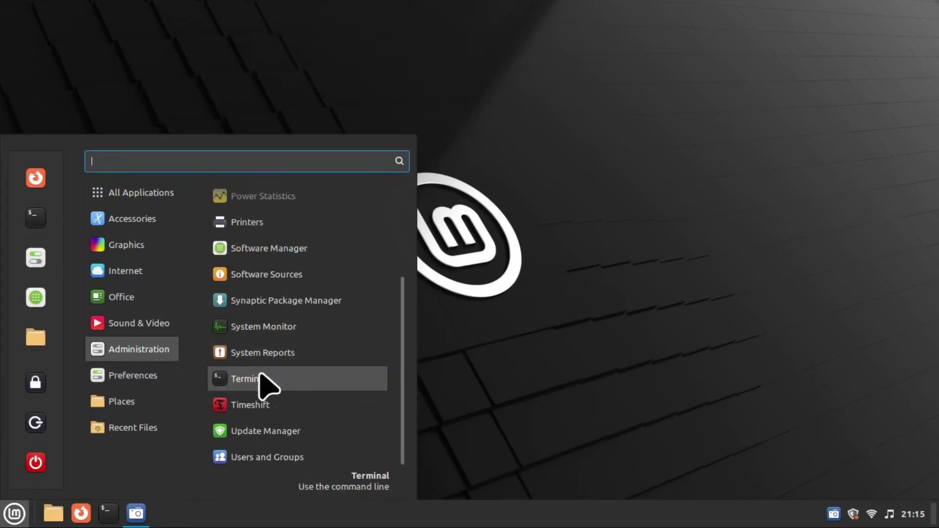
{"action": "left_click", "coordinate": [289, 305]}
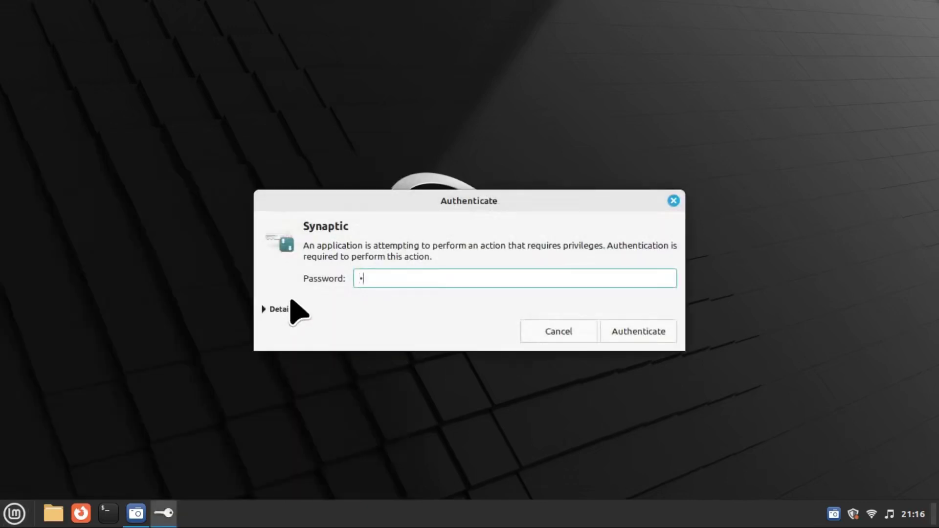
{"action": "left_click", "coordinate": [640, 334]}
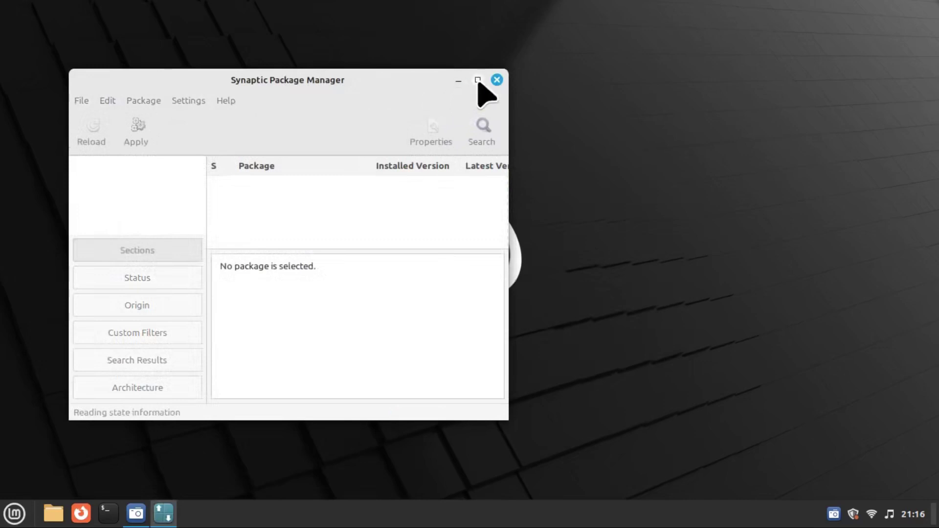
Maximize Synaptic, dismiss the Quick Introduction, enlarge the package list to view it, and close the package manager
{"action": "left_click", "coordinate": [477, 80]}
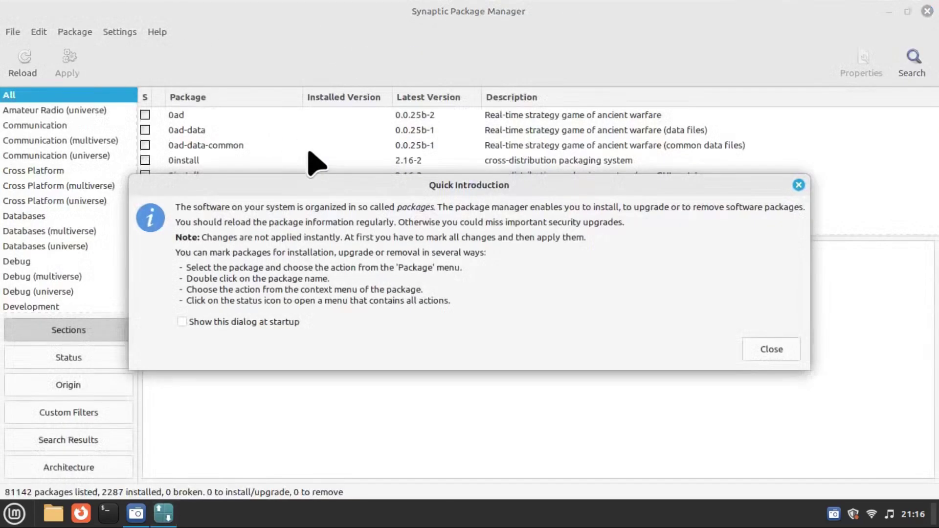
{"action": "left_click", "coordinate": [769, 350]}
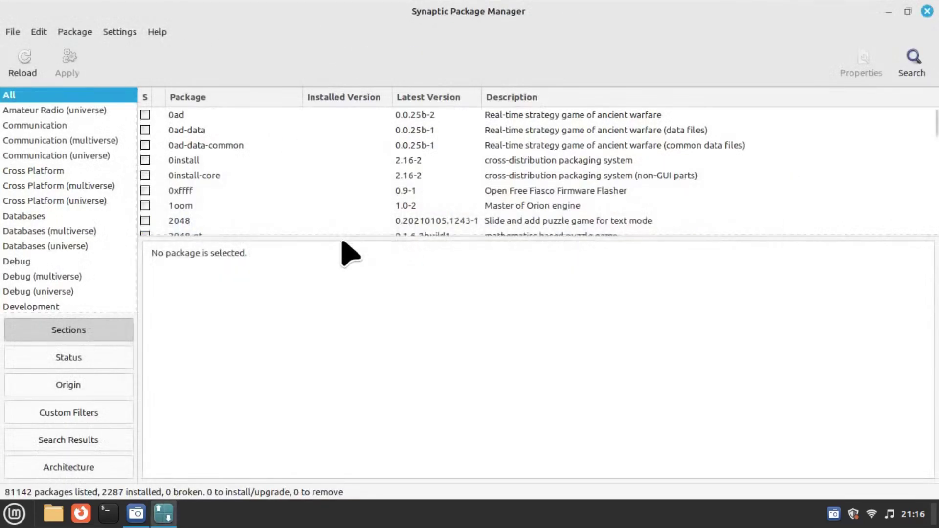
{"action": "left_click_drag", "start_coordinate": [344, 237], "coordinate": [344, 310]}
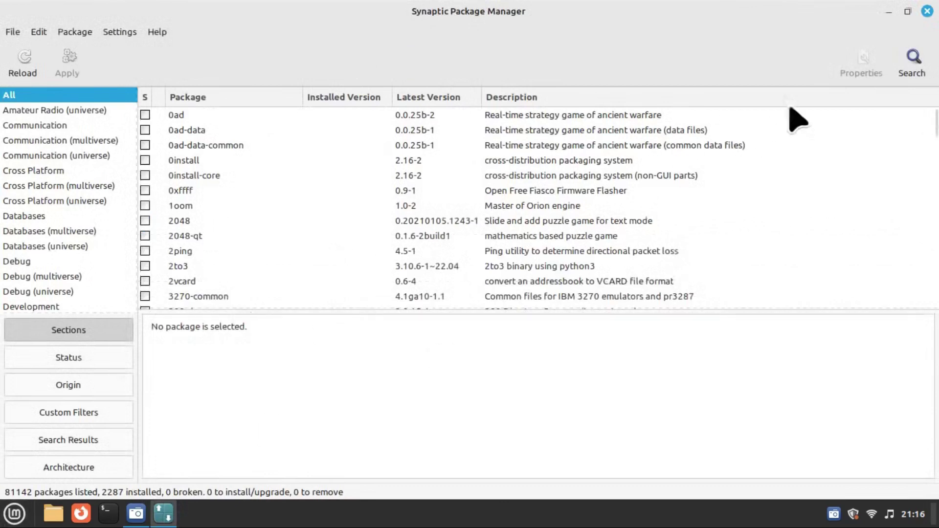
{"action": "left_click", "coordinate": [927, 11]}
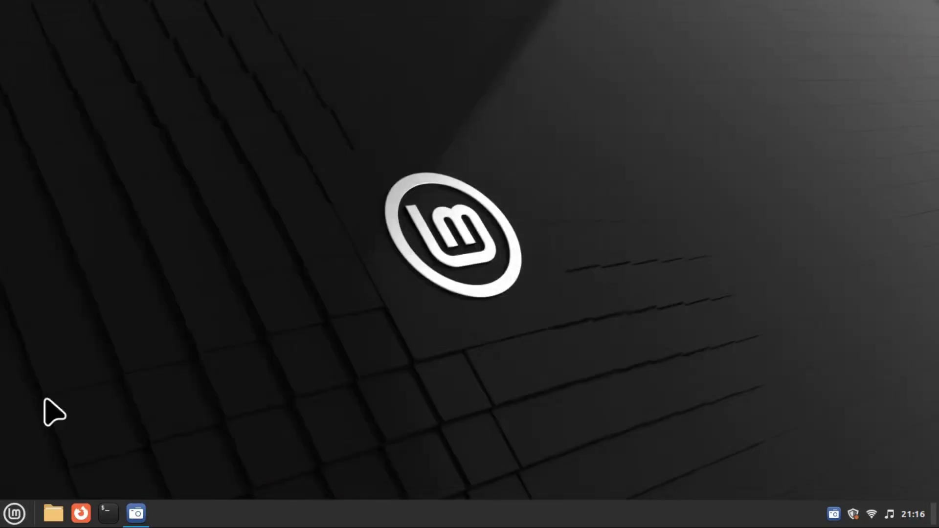
Open System Monitor from the Administration applications and move its window nearer the desktop's upper edge
{"action": "left_click", "coordinate": [15, 519]}
{"action": "mouse_move", "coordinate": [142, 353]}
{"action": "scroll", "coordinate": [308, 392], "scroll_direction": "down", "scroll_amount": 3}
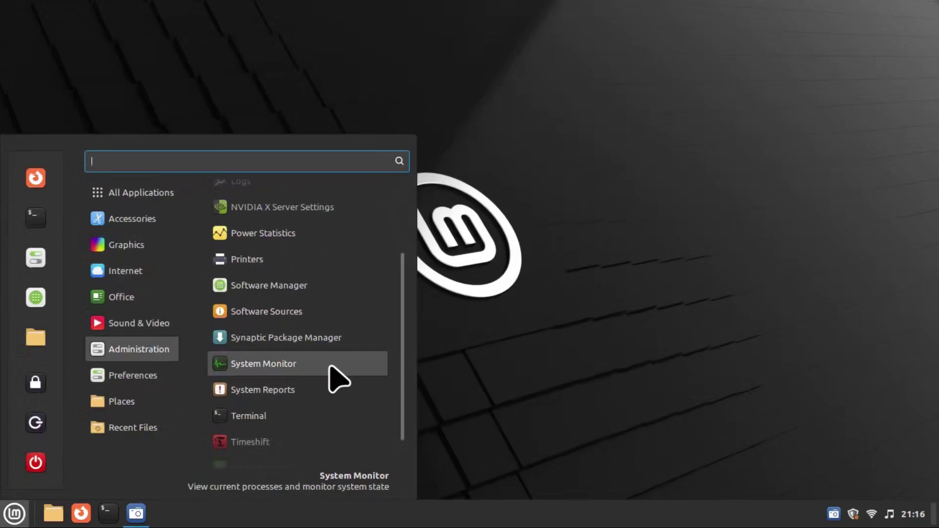
{"action": "scroll", "coordinate": [330, 372], "scroll_direction": "up", "scroll_amount": 2}
{"action": "left_click", "coordinate": [330, 403]}
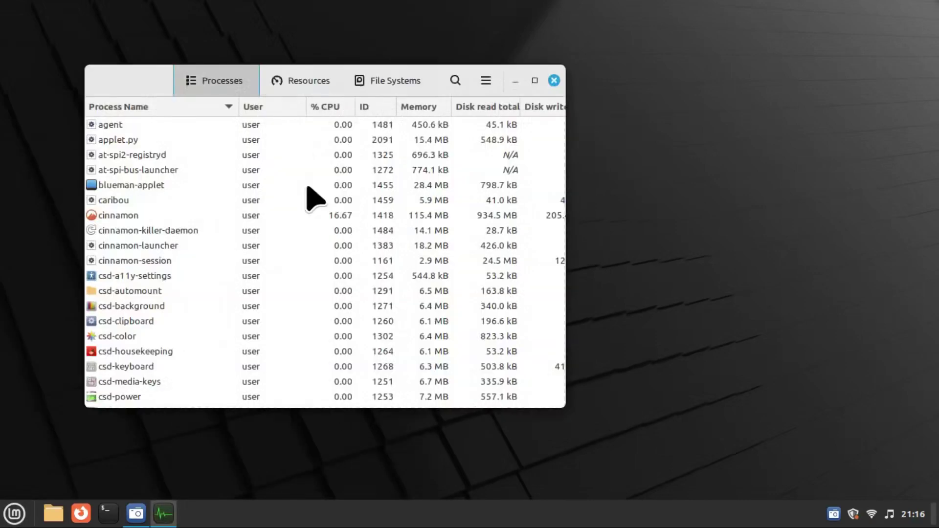
{"action": "left_click_drag", "start_coordinate": [130, 91], "coordinate": [109, 50]}
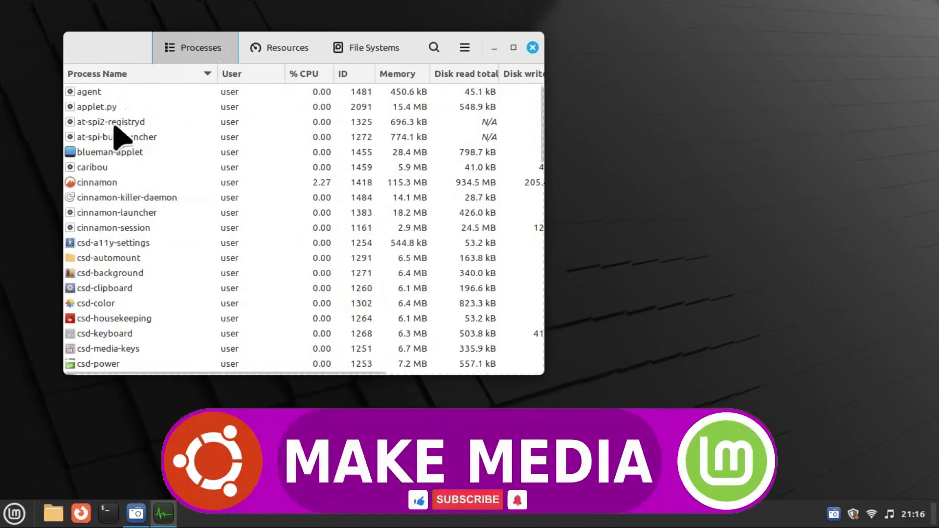
Look through the running processes and examine the actions available for the caribou and cinnamon-launcher processes
{"action": "scroll", "coordinate": [116, 220], "scroll_direction": "down", "scroll_amount": 10}
{"action": "scroll", "coordinate": [113, 303], "scroll_direction": "down", "scroll_amount": 5}
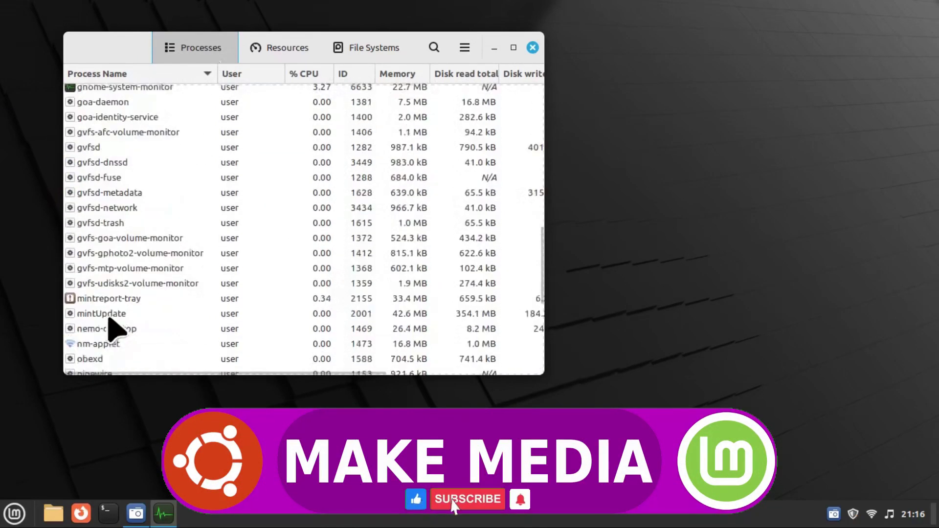
{"action": "scroll", "coordinate": [117, 313], "scroll_direction": "up", "scroll_amount": 6}
{"action": "scroll", "coordinate": [122, 320], "scroll_direction": "up", "scroll_amount": 6}
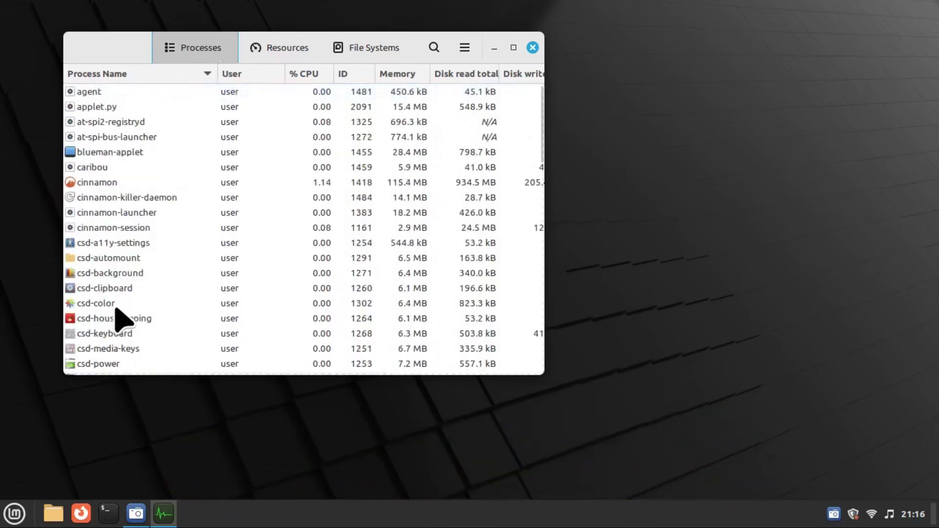
{"action": "right_click", "coordinate": [101, 173]}
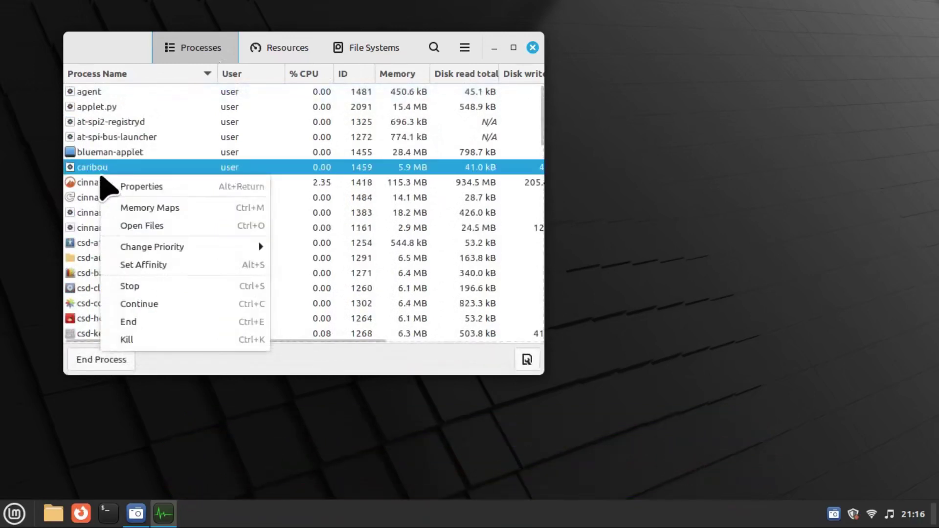
{"action": "left_click", "coordinate": [323, 365]}
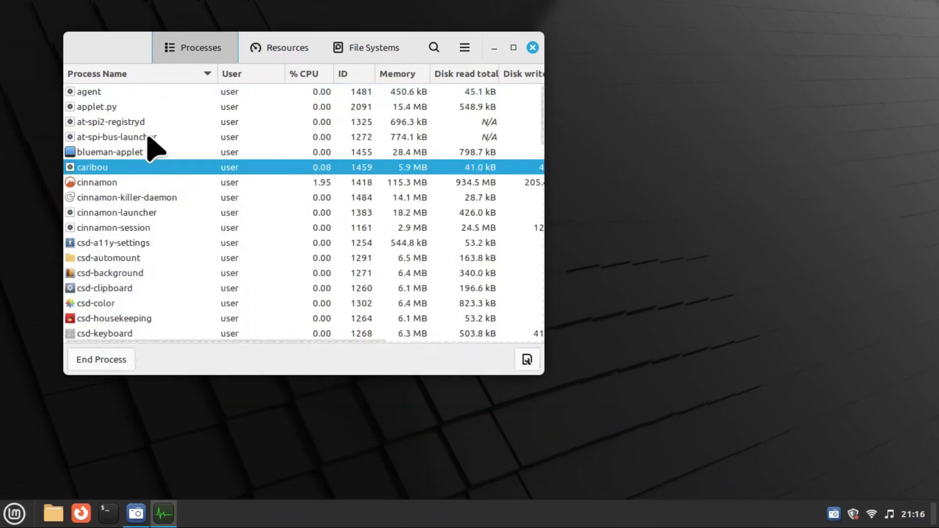
{"action": "scroll", "coordinate": [142, 242], "scroll_direction": "down", "scroll_amount": 5}
{"action": "scroll", "coordinate": [149, 252], "scroll_direction": "up", "scroll_amount": 5}
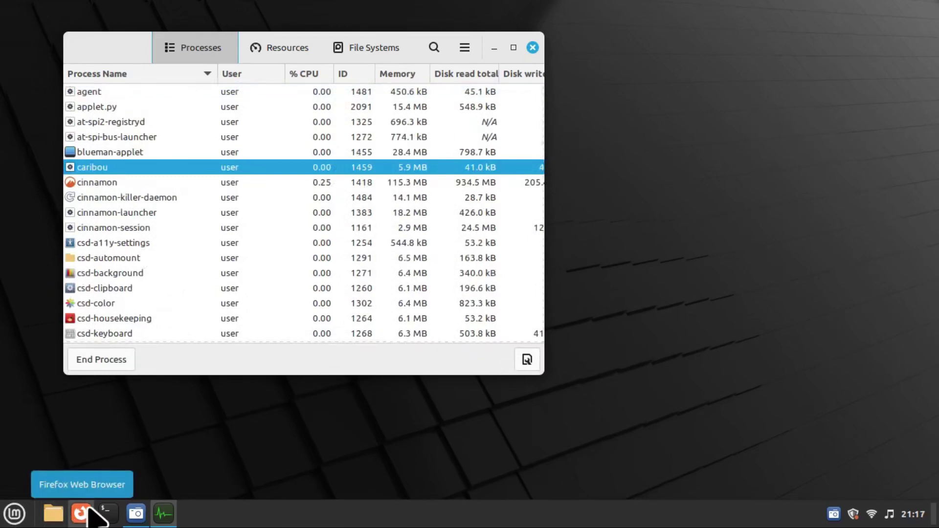
{"action": "right_click", "coordinate": [103, 212]}
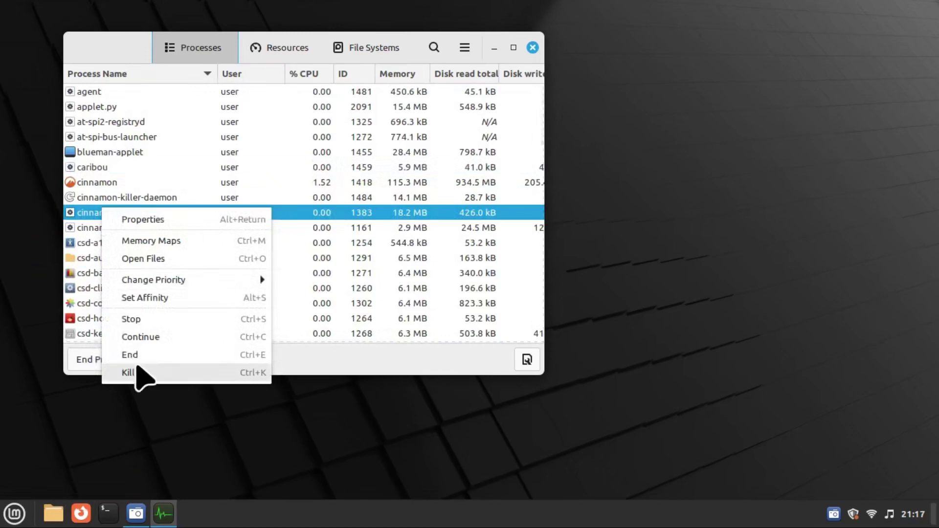
{"action": "key", "text": "Escape"}
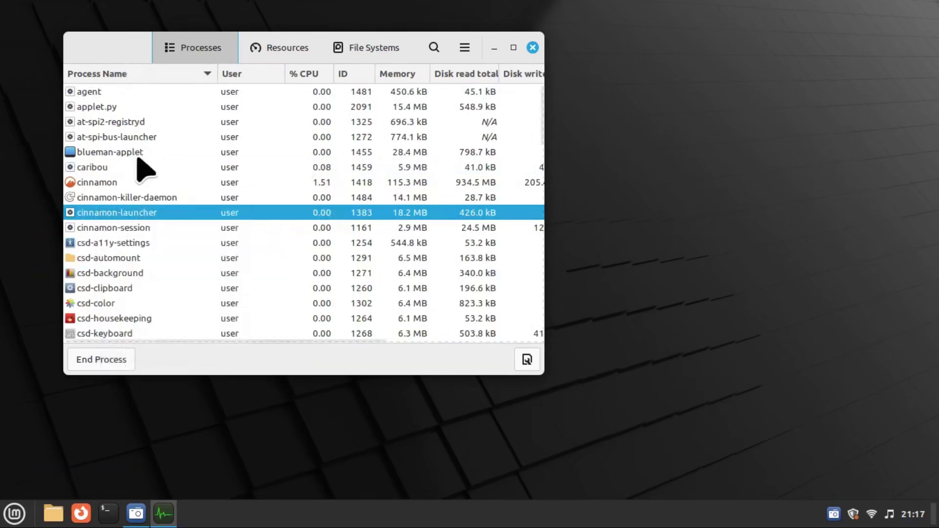
View the CPU, memory and network resource graphs, return to the process list, and close System Monitor
{"action": "left_click", "coordinate": [289, 46]}
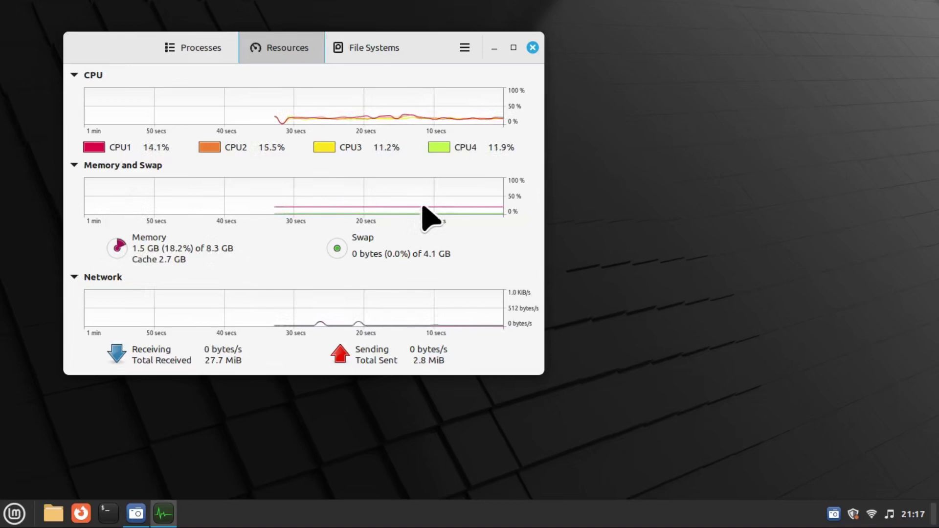
{"action": "left_click", "coordinate": [201, 49]}
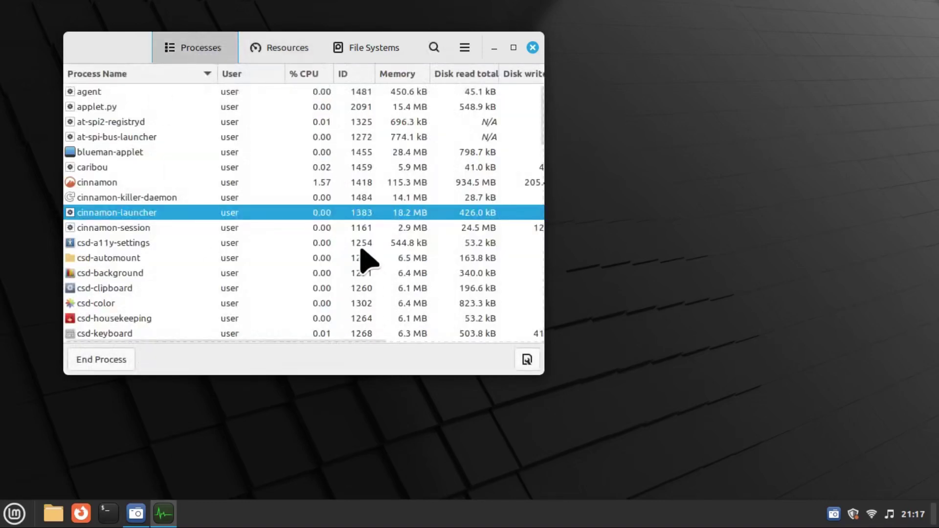
{"action": "left_click", "coordinate": [533, 48]}
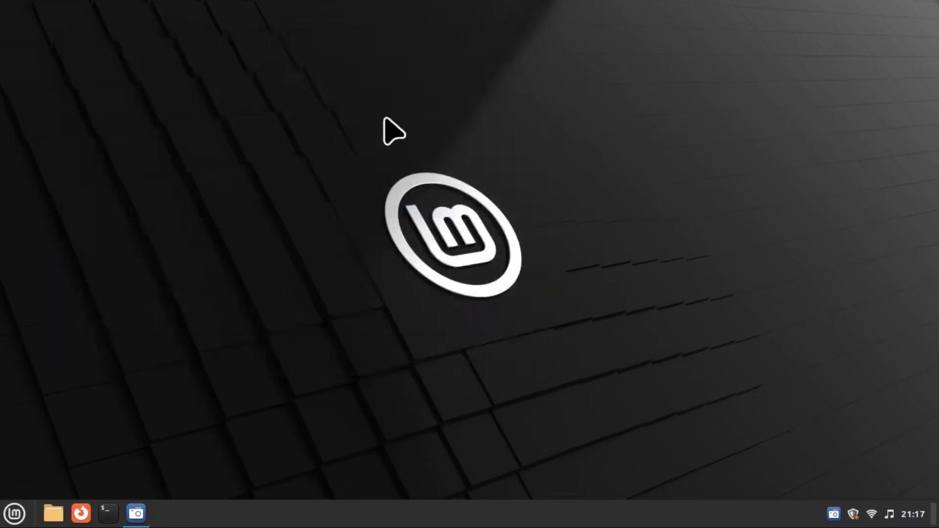
Open Update Manager from the Administration applications and move its window fully into view
{"action": "left_click", "coordinate": [13, 512]}
{"action": "mouse_move", "coordinate": [139, 349]}
{"action": "scroll", "coordinate": [273, 377], "scroll_direction": "down", "scroll_amount": 3}
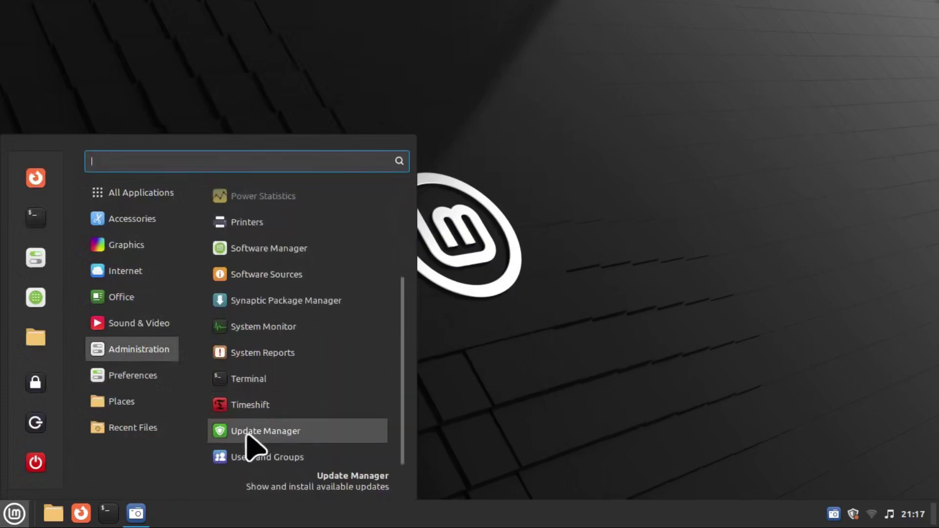
{"action": "left_click", "coordinate": [345, 433]}
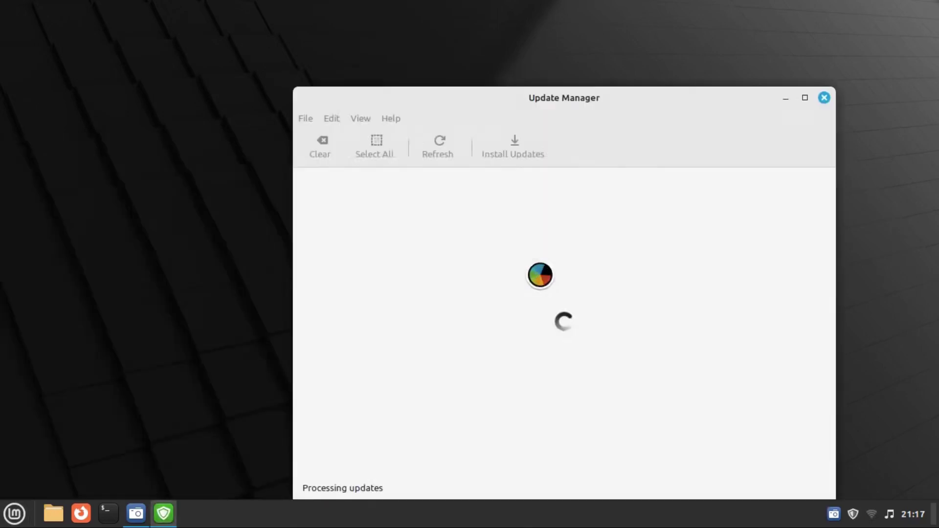
{"action": "left_click_drag", "start_coordinate": [569, 108], "coordinate": [450, 49]}
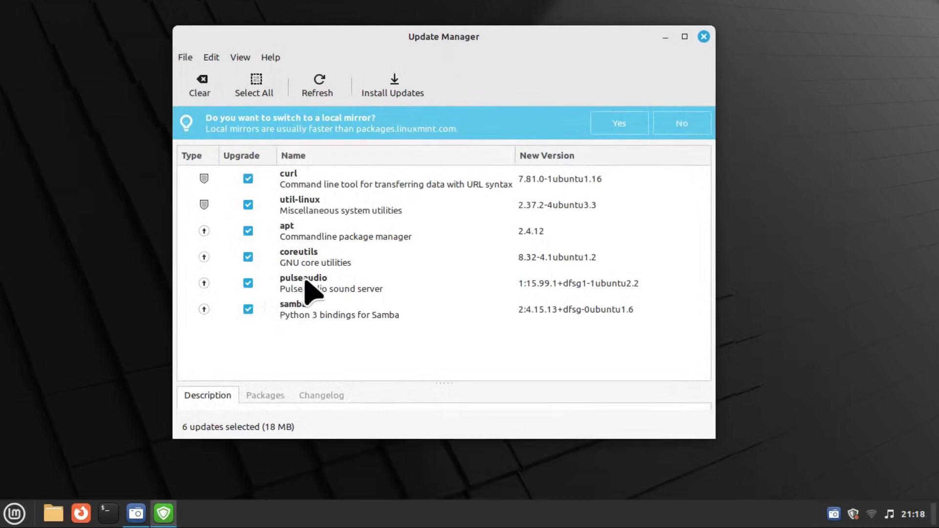
Install the selected system updates, authenticating with the account password, and close Update Manager
{"action": "left_click", "coordinate": [394, 81]}
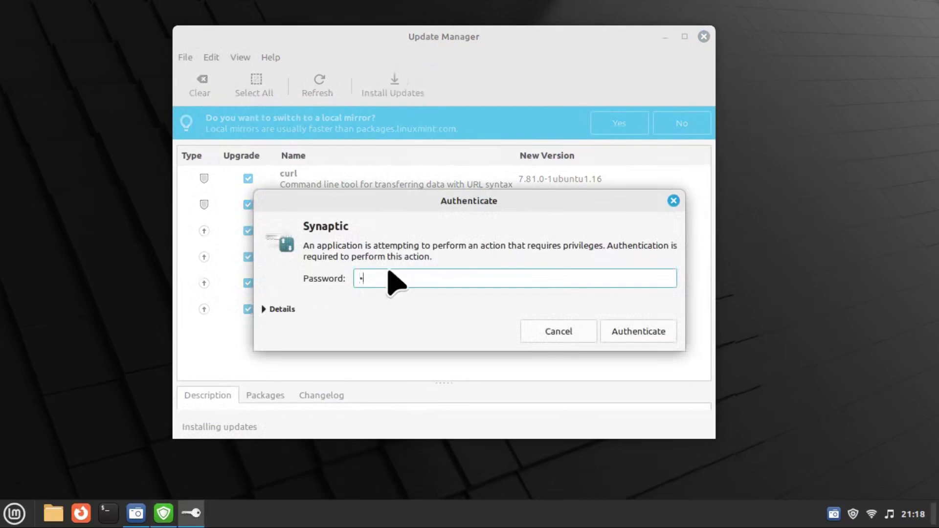
{"action": "left_click", "coordinate": [639, 331]}
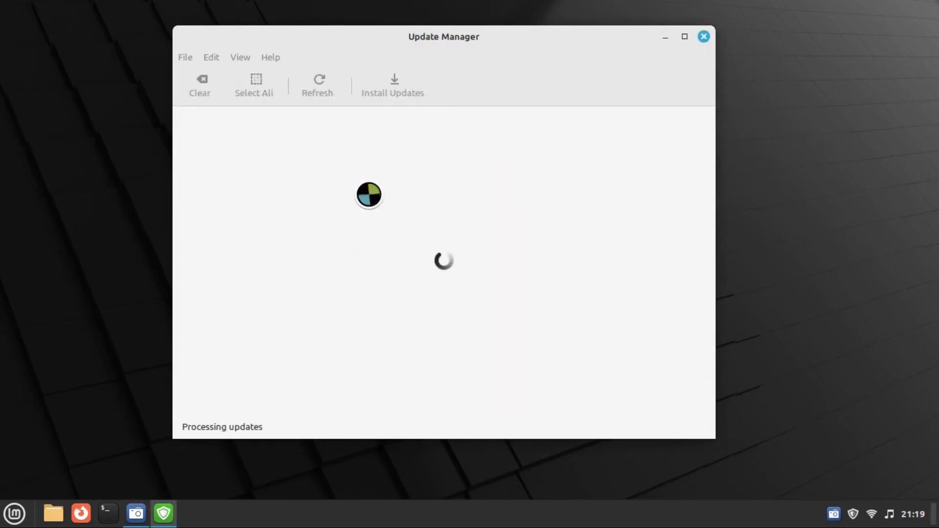
{"action": "left_click", "coordinate": [704, 37]}
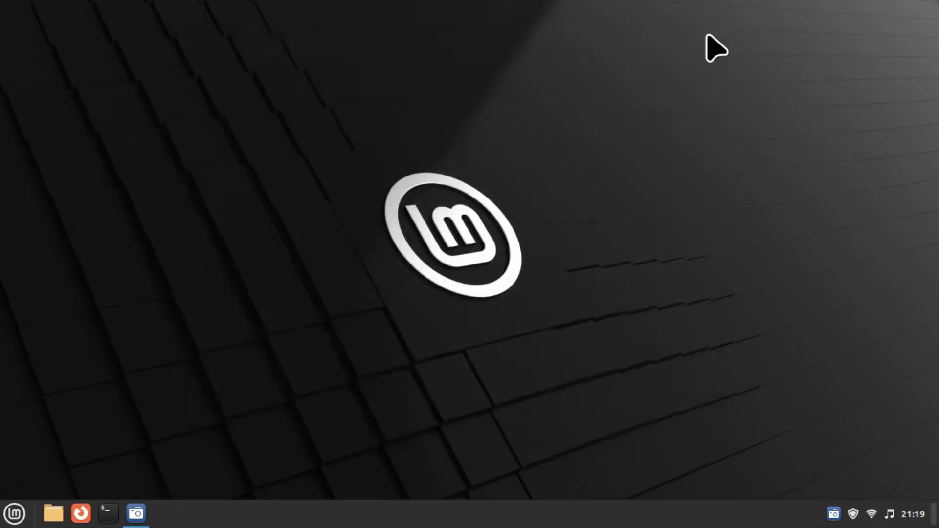
Open the Users and Groups administration tool and authenticate with the account password
{"action": "left_click", "coordinate": [11, 511]}
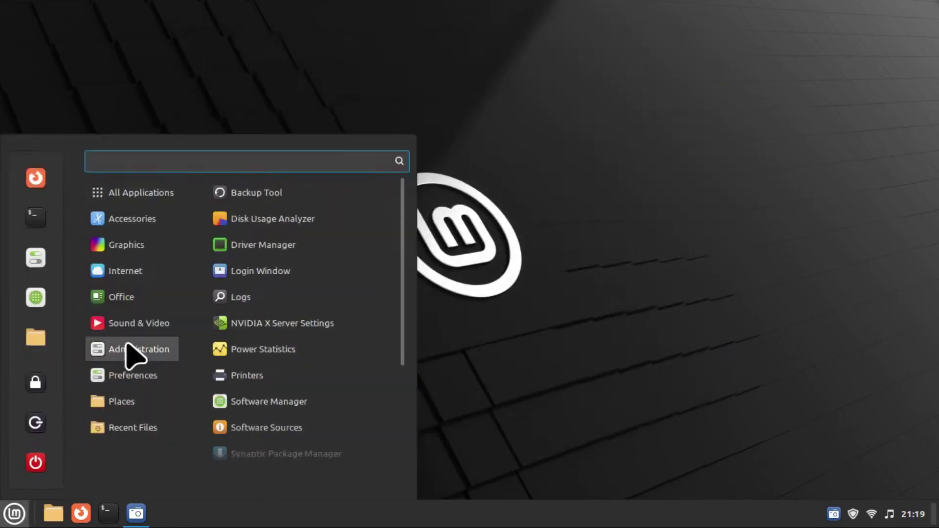
{"action": "scroll", "coordinate": [293, 418], "scroll_direction": "down", "scroll_amount": 3}
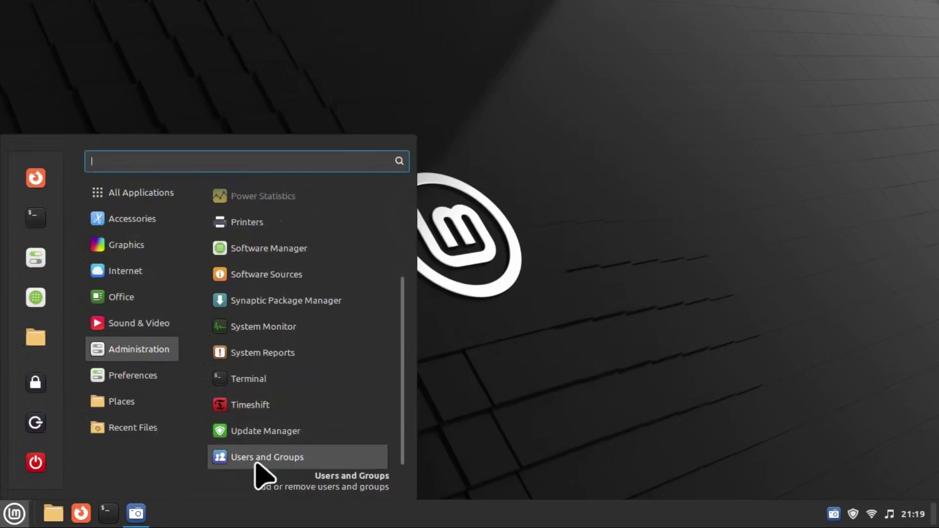
{"action": "left_click", "coordinate": [323, 470]}
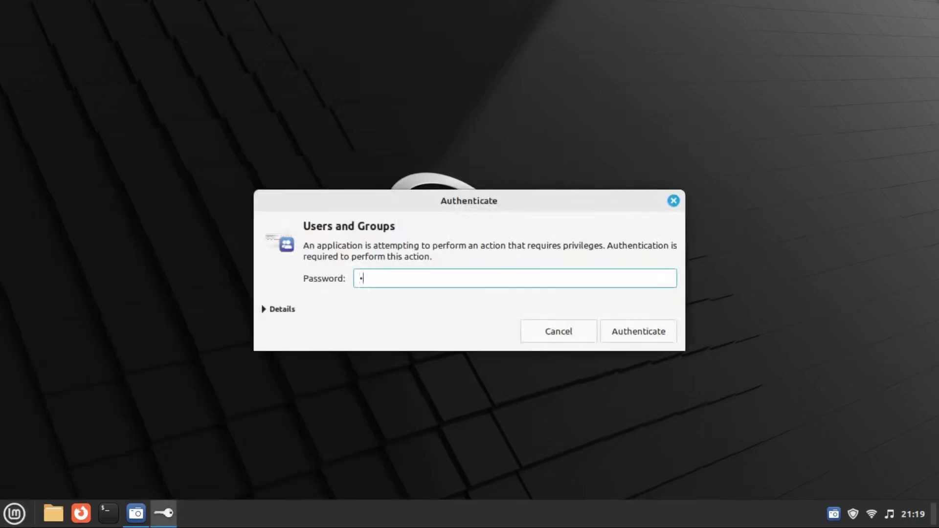
{"action": "left_click", "coordinate": [646, 333]}
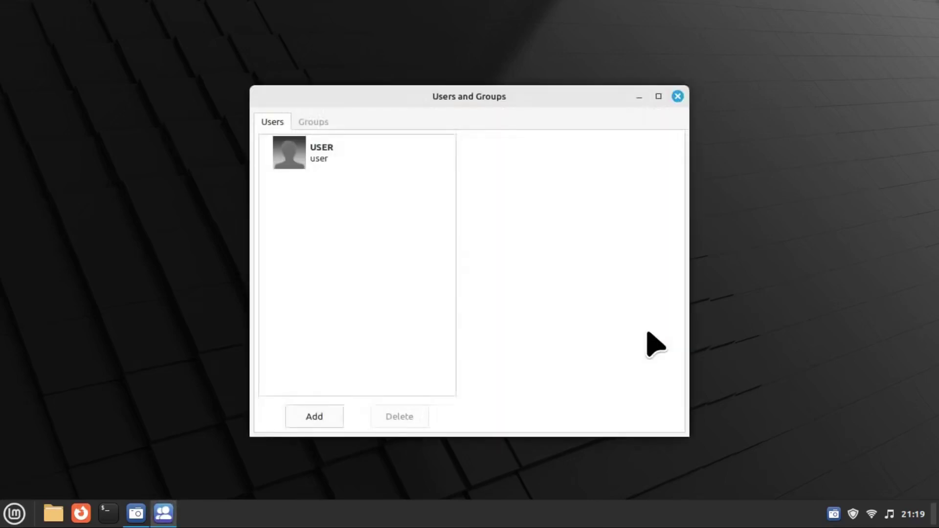
Display the existing user account's details and open its name for editing
{"action": "left_click", "coordinate": [318, 155]}
{"action": "left_click_drag", "start_coordinate": [453, 99], "coordinate": [304, 51]}
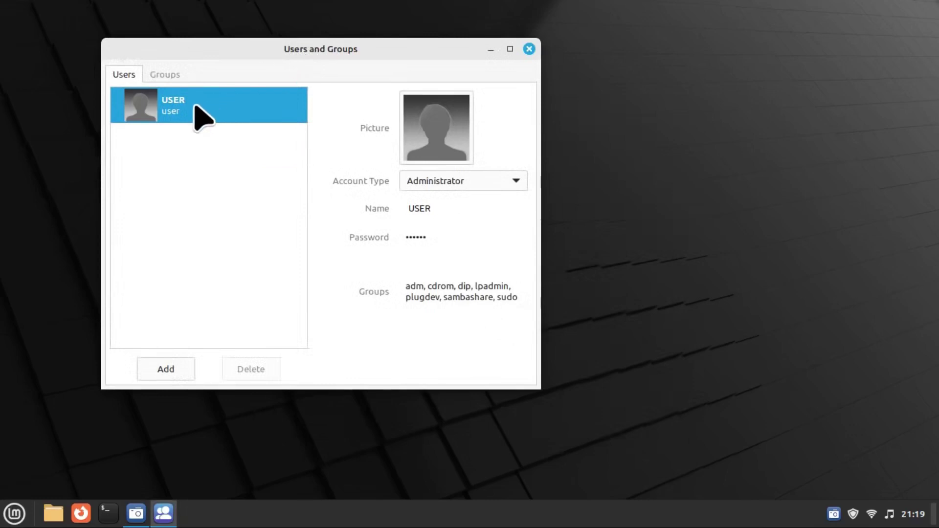
{"action": "left_click", "coordinate": [447, 208]}
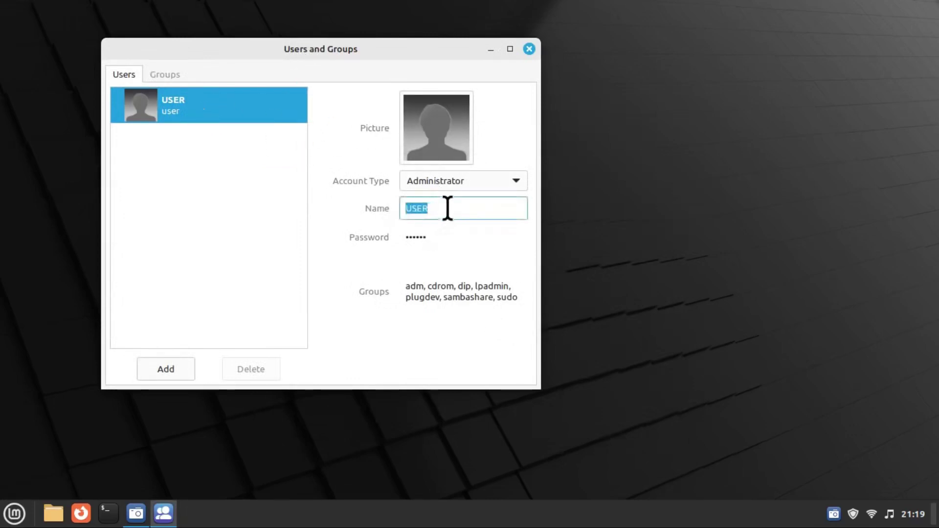
View the account's Change Password dialog and close it without entering a new password
{"action": "left_click", "coordinate": [430, 240]}
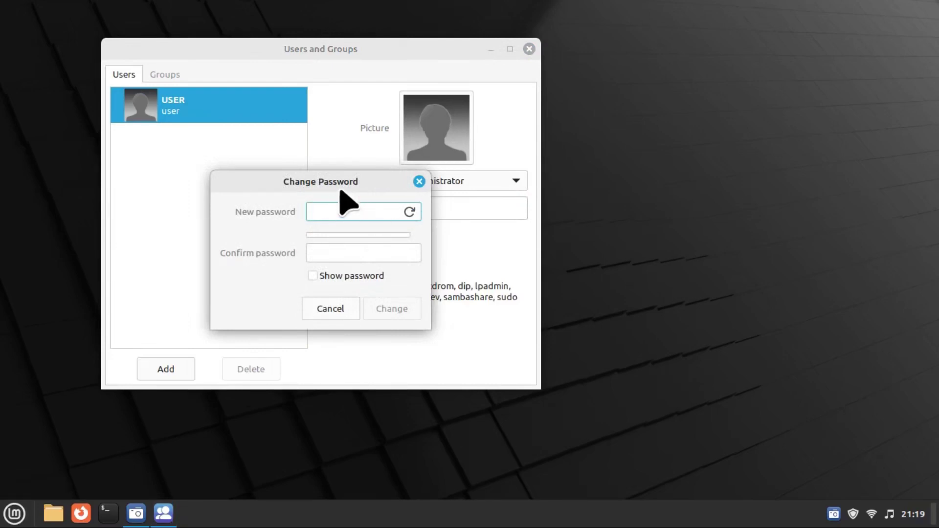
{"action": "left_click_drag", "start_coordinate": [327, 180], "coordinate": [331, 181]}
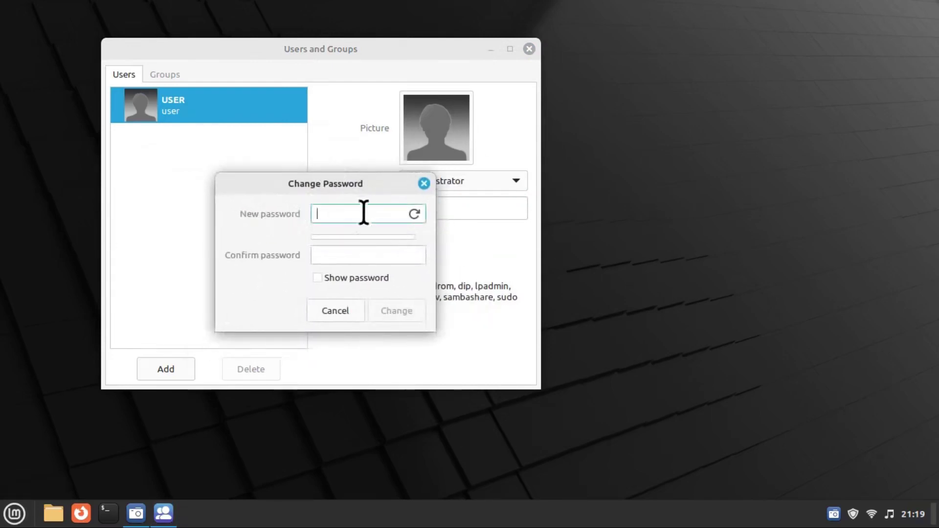
{"action": "left_click", "coordinate": [424, 183]}
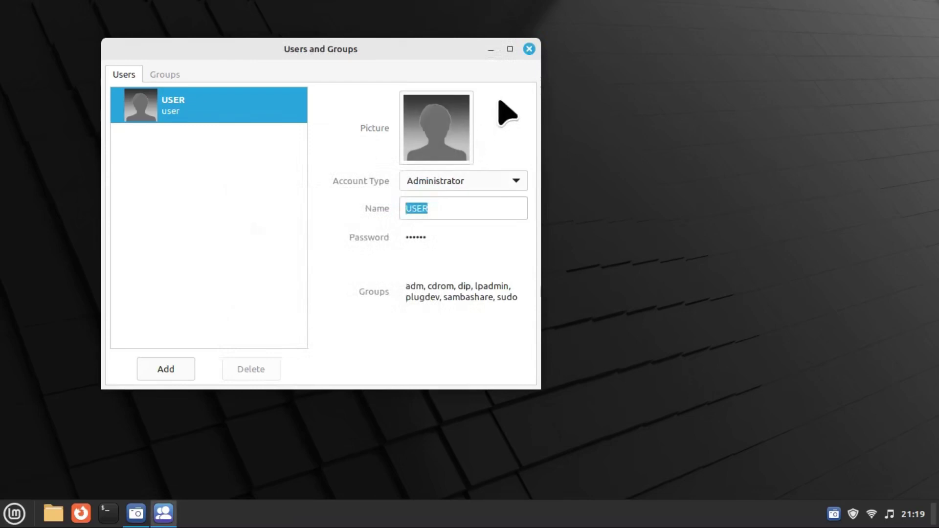
Browse for more account pictures and go to the home/user folder on the computer's file system
{"action": "left_click", "coordinate": [450, 143]}
{"action": "scroll", "coordinate": [501, 447], "scroll_direction": "down", "scroll_amount": 1}
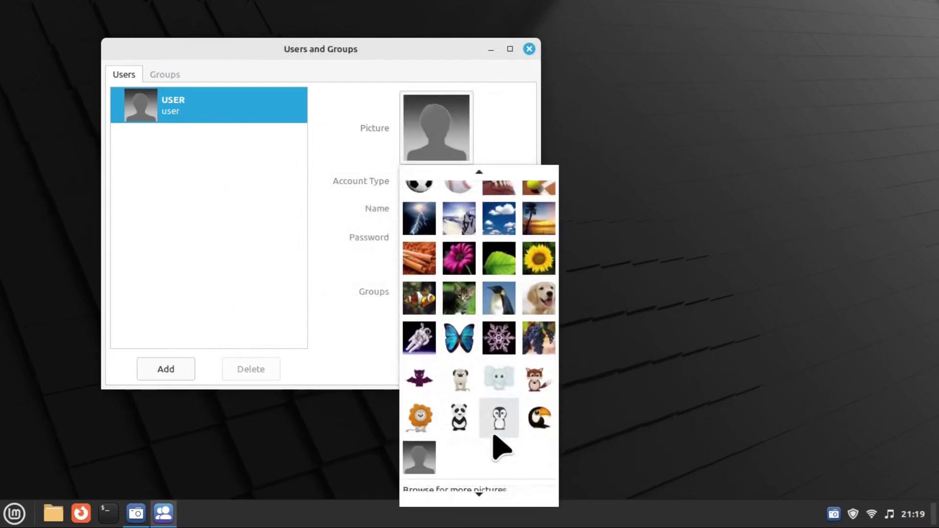
{"action": "left_click", "coordinate": [465, 489]}
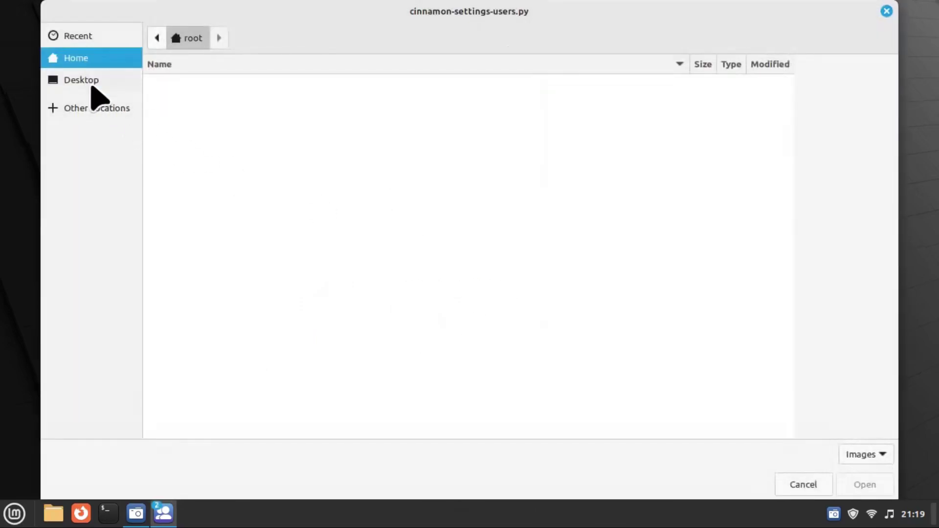
{"action": "left_click", "coordinate": [100, 109]}
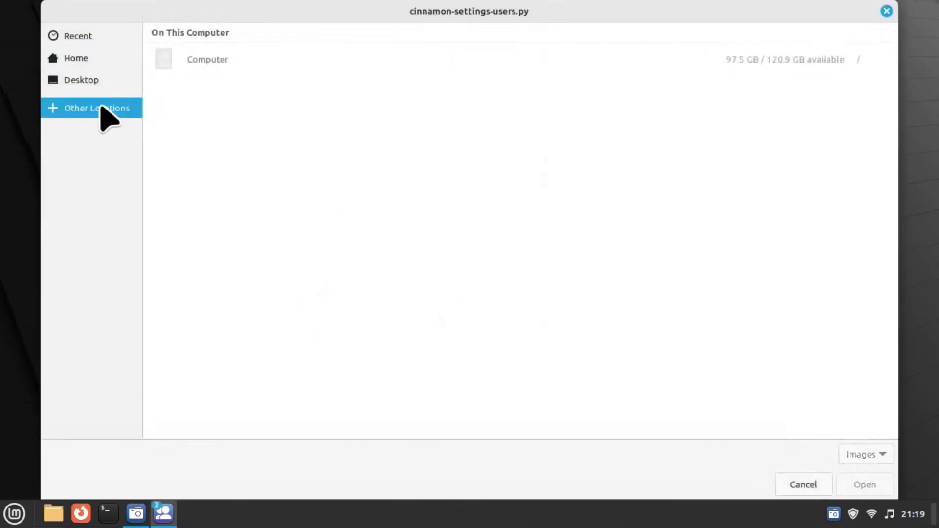
{"action": "left_click", "coordinate": [230, 59]}
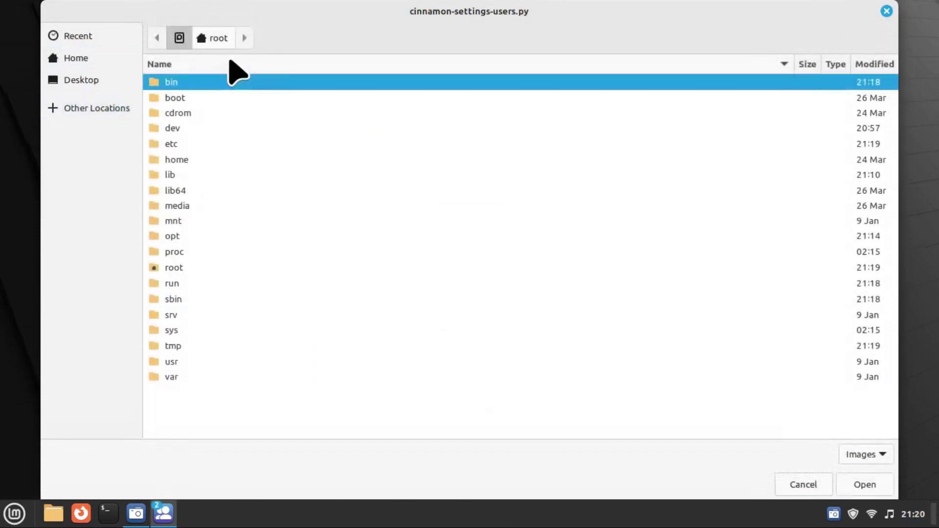
{"action": "double_click", "coordinate": [184, 159]}
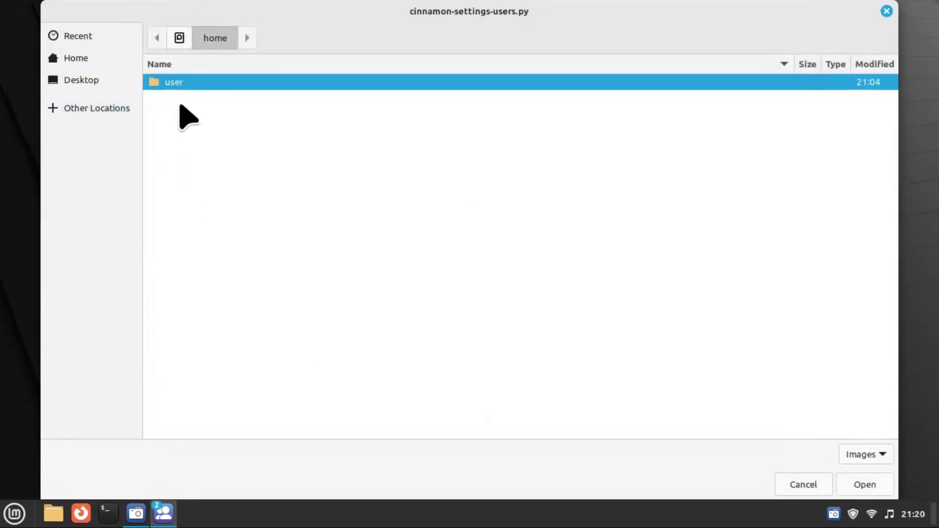
{"action": "double_click", "coordinate": [179, 82]}
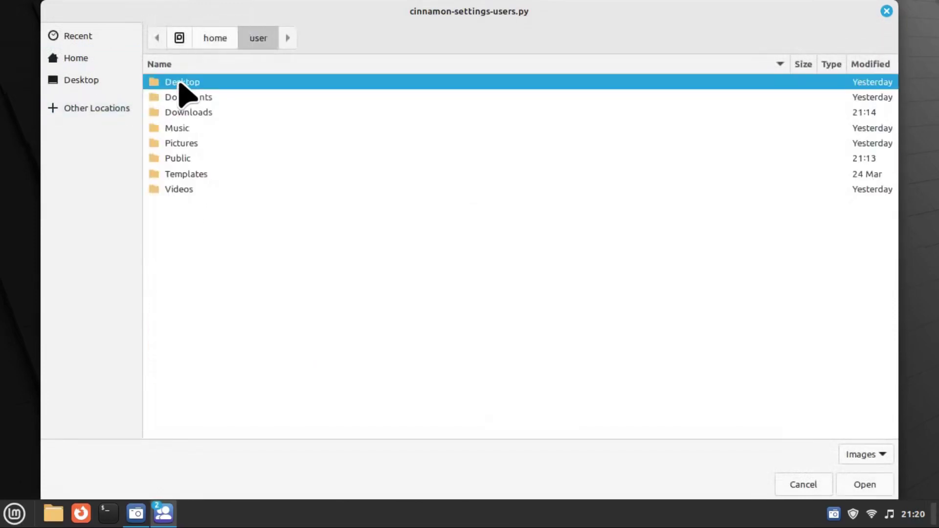
Set Make Media Logo.png from the Pictures/My Work folder as the account picture and close Users and Groups
{"action": "double_click", "coordinate": [185, 157]}
{"action": "left_click", "coordinate": [259, 38]}
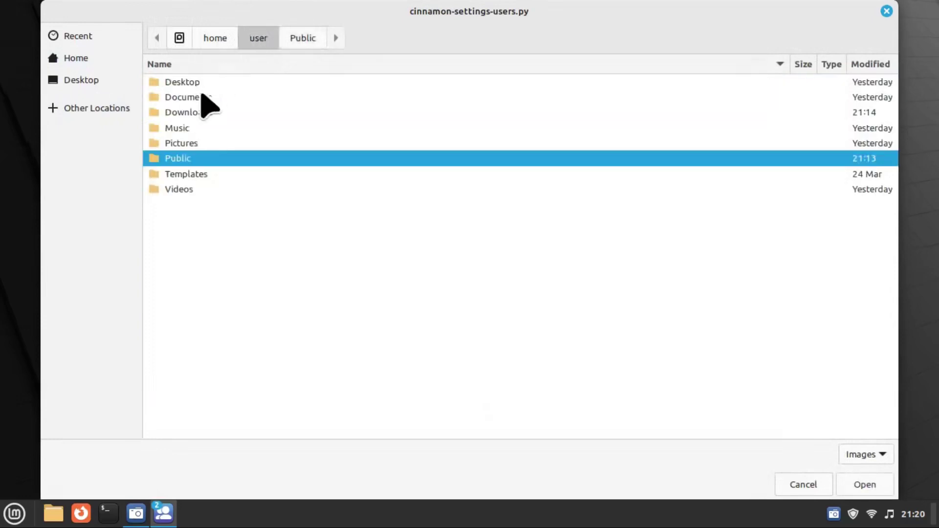
{"action": "double_click", "coordinate": [182, 143]}
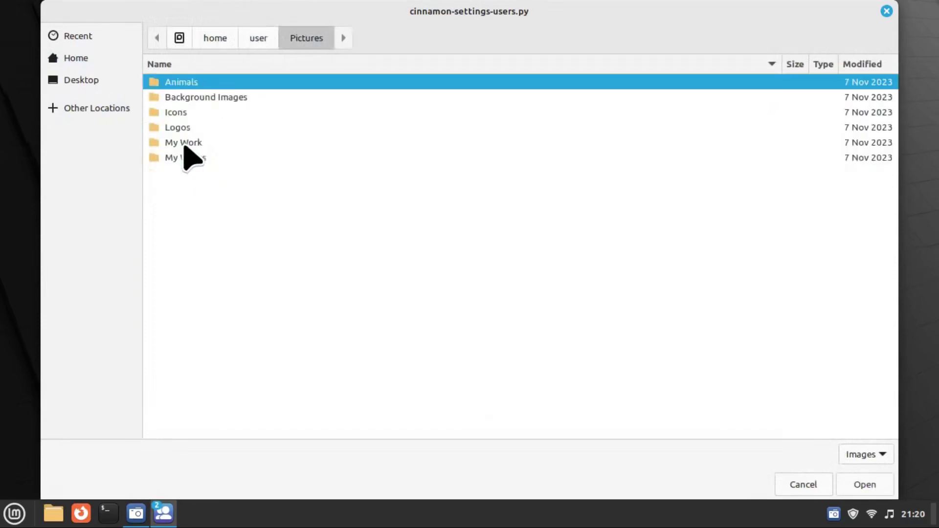
{"action": "double_click", "coordinate": [185, 112]}
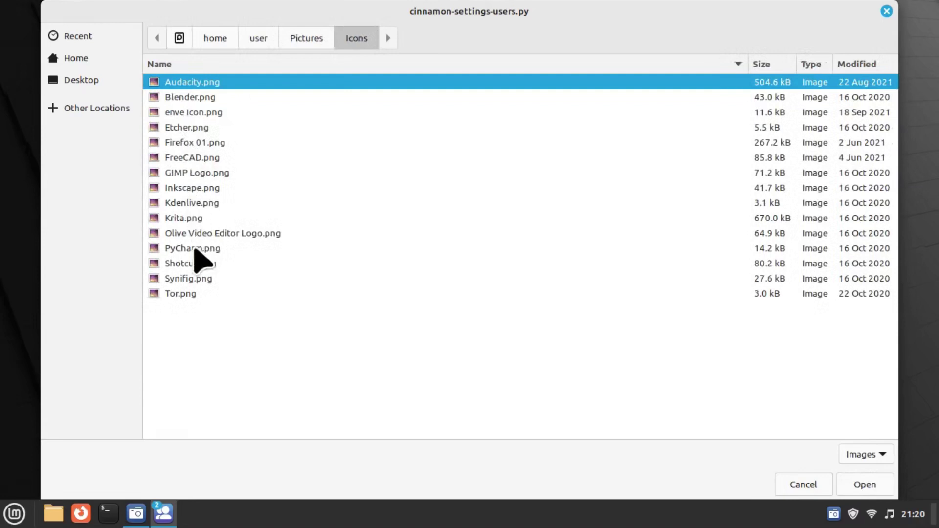
{"action": "left_click", "coordinate": [299, 38]}
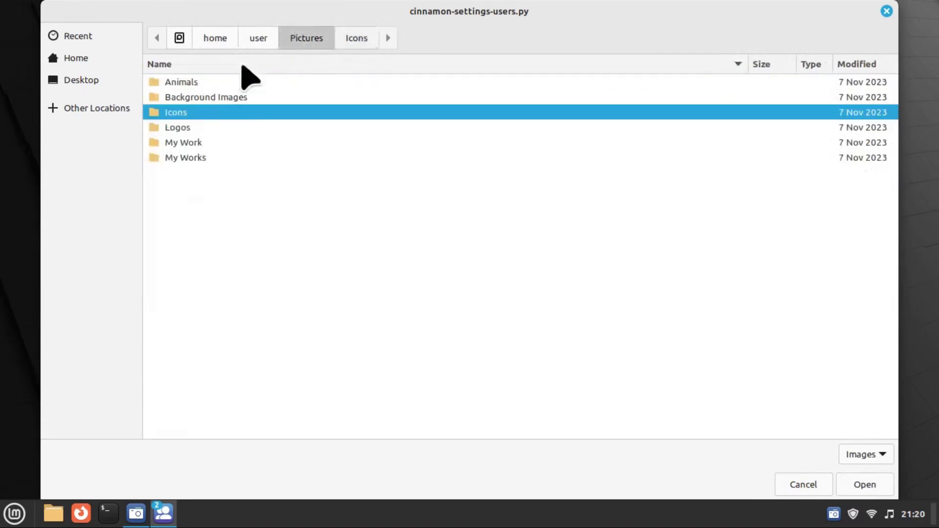
{"action": "double_click", "coordinate": [185, 143]}
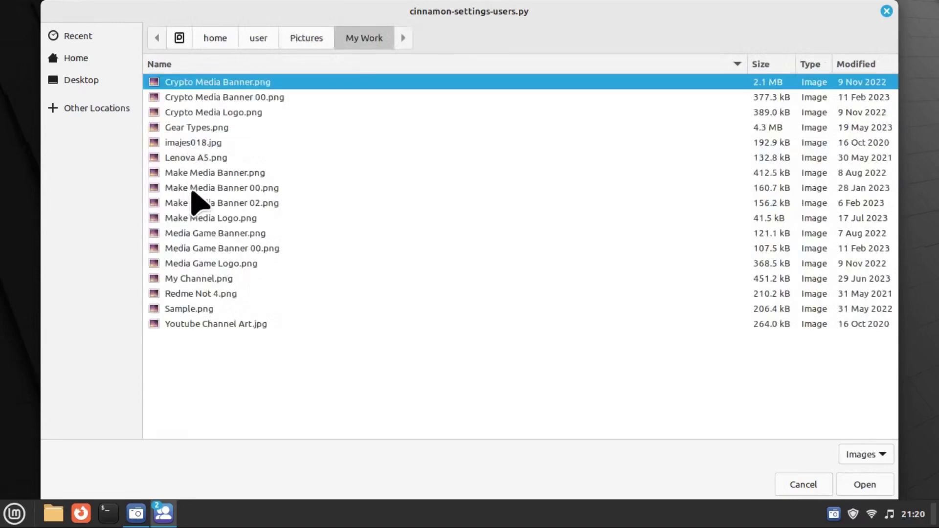
{"action": "left_click", "coordinate": [212, 218]}
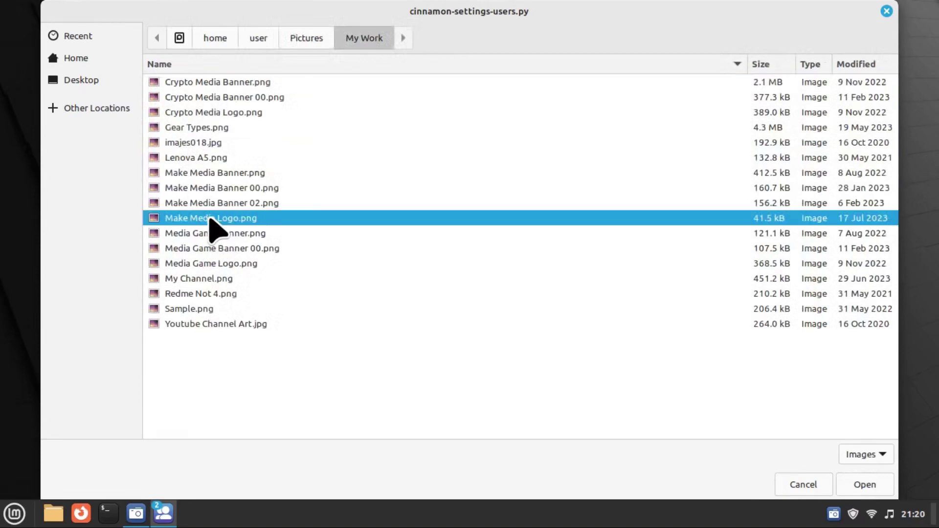
{"action": "left_click", "coordinate": [861, 485]}
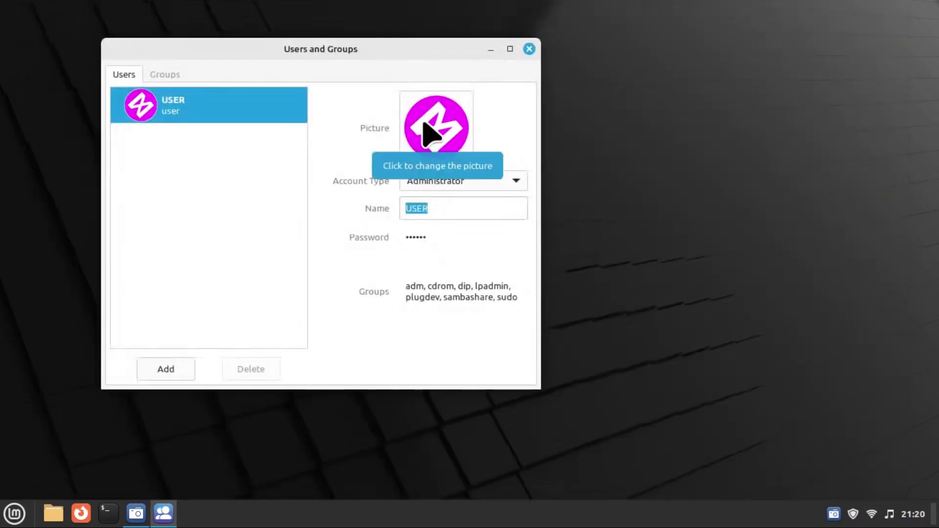
{"action": "left_click", "coordinate": [530, 49]}
Open System Settings from the Preferences applications and move its window clear of the application menu's area
{"action": "left_click", "coordinate": [14, 512]}
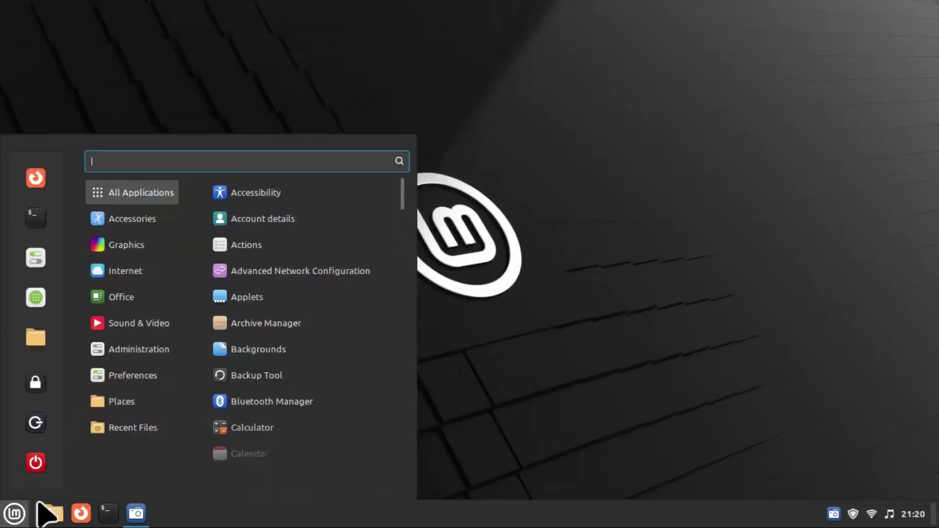
{"action": "mouse_move", "coordinate": [137, 348]}
{"action": "scroll", "coordinate": [293, 391], "scroll_direction": "down", "scroll_amount": 5}
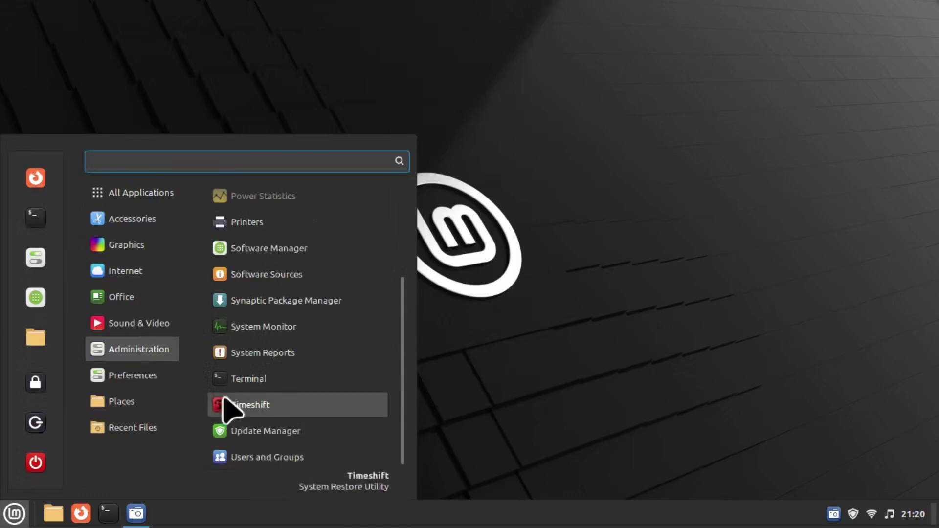
{"action": "mouse_move", "coordinate": [147, 384]}
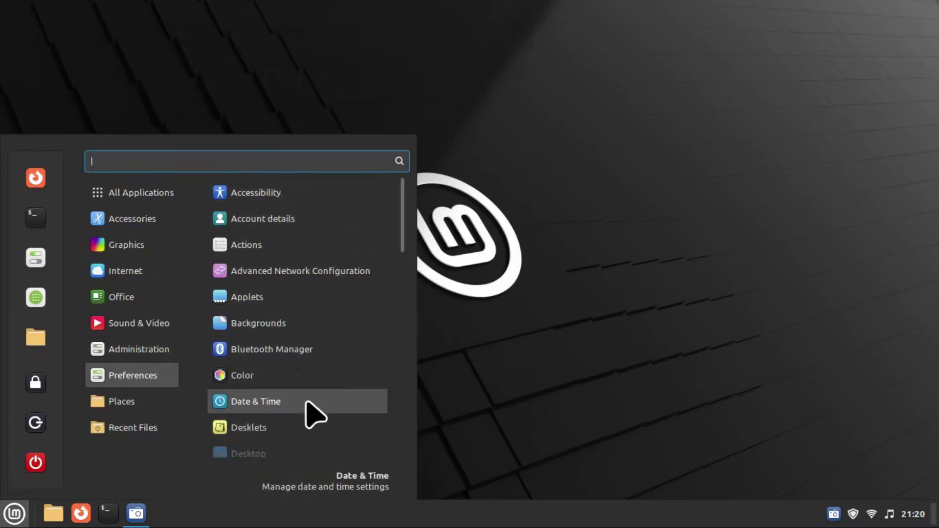
{"action": "scroll", "coordinate": [313, 414], "scroll_direction": "down", "scroll_amount": 10}
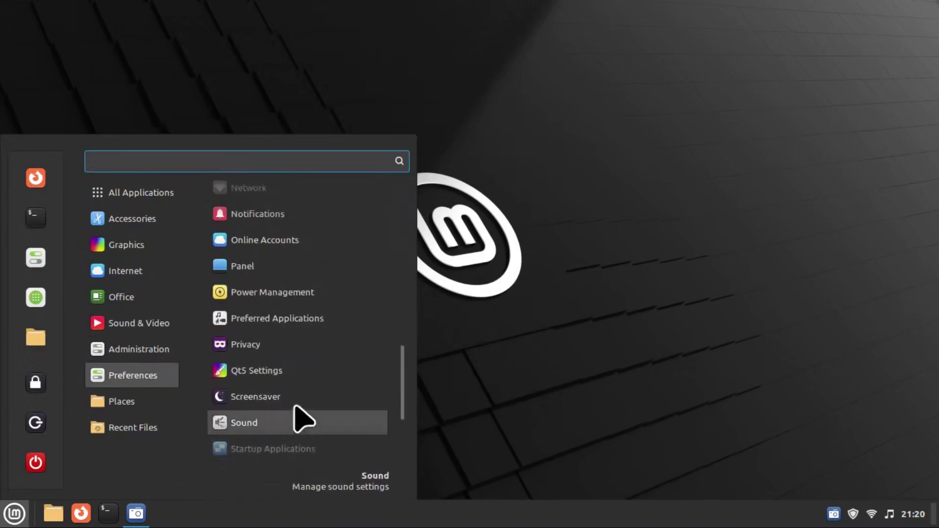
{"action": "scroll", "coordinate": [303, 420], "scroll_direction": "down", "scroll_amount": 5}
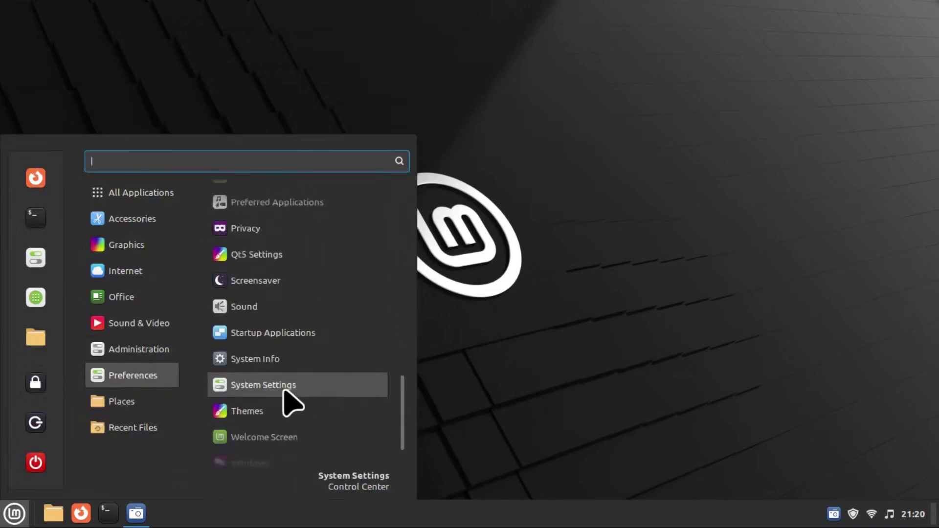
{"action": "left_click", "coordinate": [315, 387]}
{"action": "left_click_drag", "start_coordinate": [506, 62], "coordinate": [684, 29]}
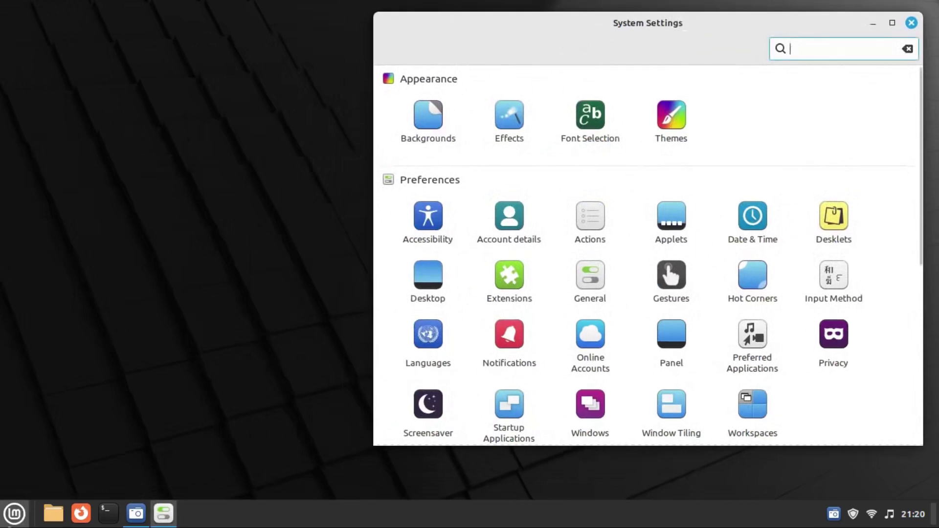
Compare the Preferences entries in the application menu with the items in System Settings
{"action": "left_click", "coordinate": [14, 514]}
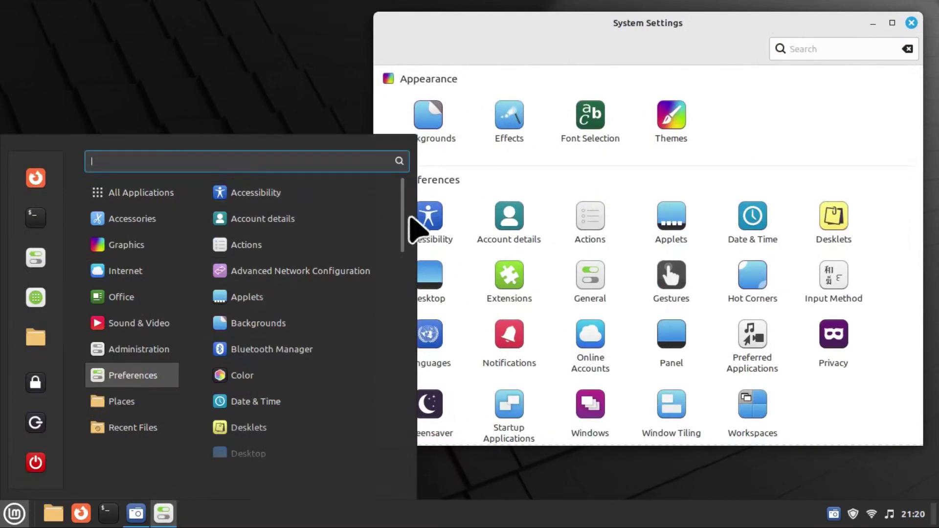
{"action": "left_click", "coordinate": [525, 189]}
{"action": "left_click_drag", "start_coordinate": [629, 26], "coordinate": [661, 14]}
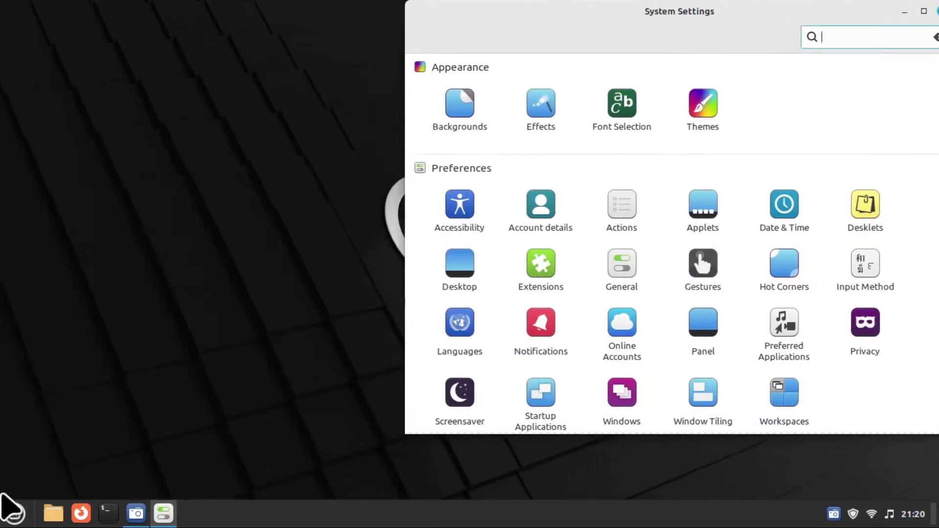
{"action": "left_click", "coordinate": [12, 511]}
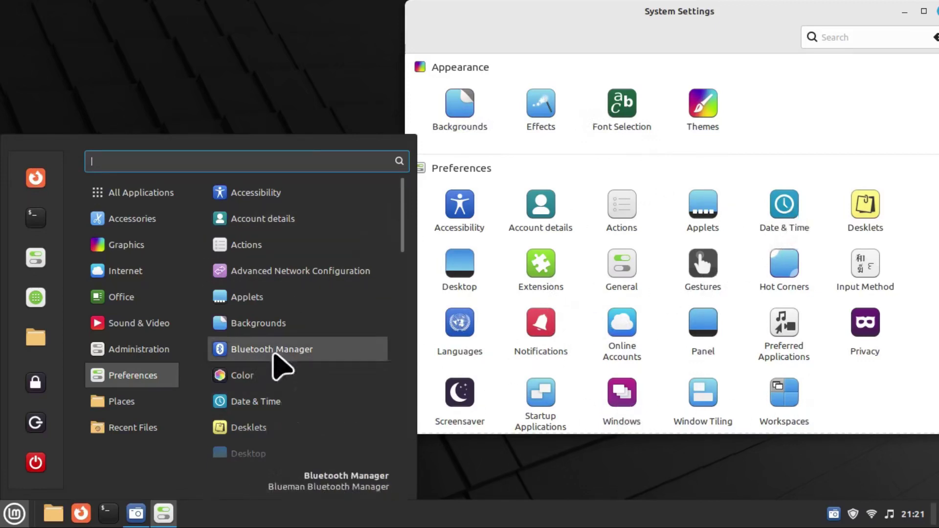
{"action": "scroll", "coordinate": [279, 398], "scroll_direction": "down", "scroll_amount": 8}
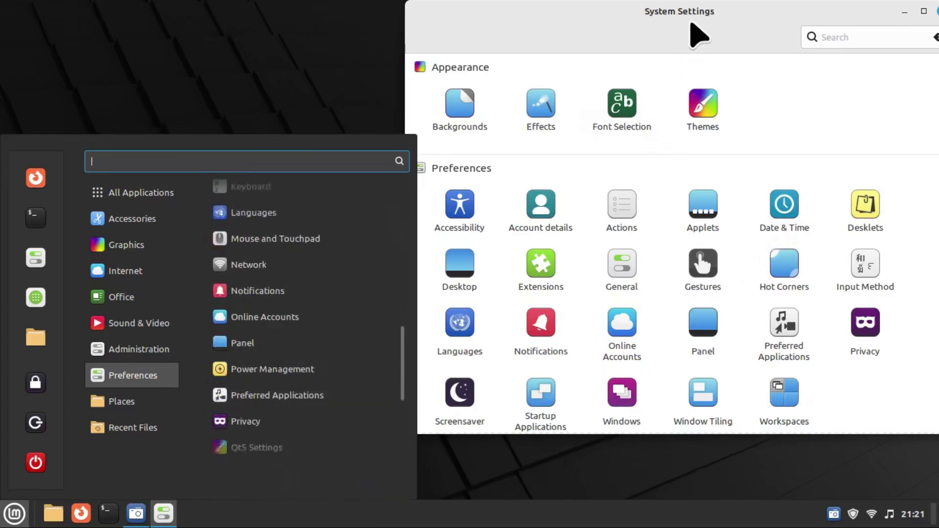
{"action": "left_click", "coordinate": [702, 34]}
Open Backgrounds in System Settings and look through the Vanessa, Vera, Victoria and Virginia image collections
{"action": "left_click_drag", "start_coordinate": [606, 10], "coordinate": [404, 38]}
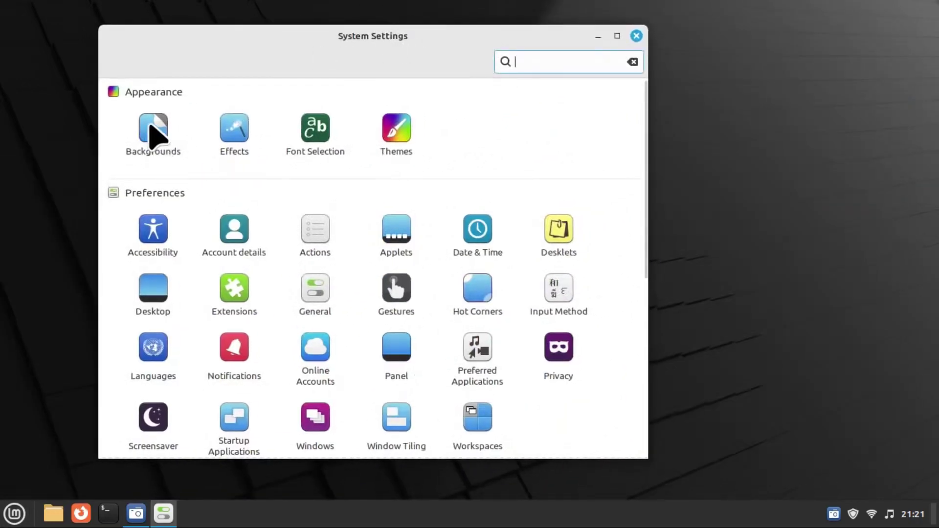
{"action": "left_click", "coordinate": [151, 131]}
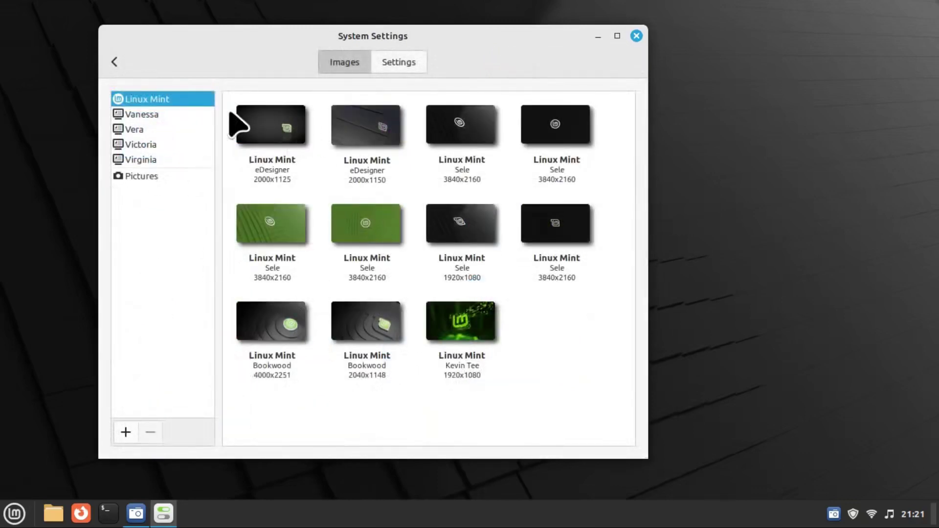
{"action": "left_click", "coordinate": [151, 116]}
{"action": "scroll", "coordinate": [373, 189], "scroll_direction": "down", "scroll_amount": 10}
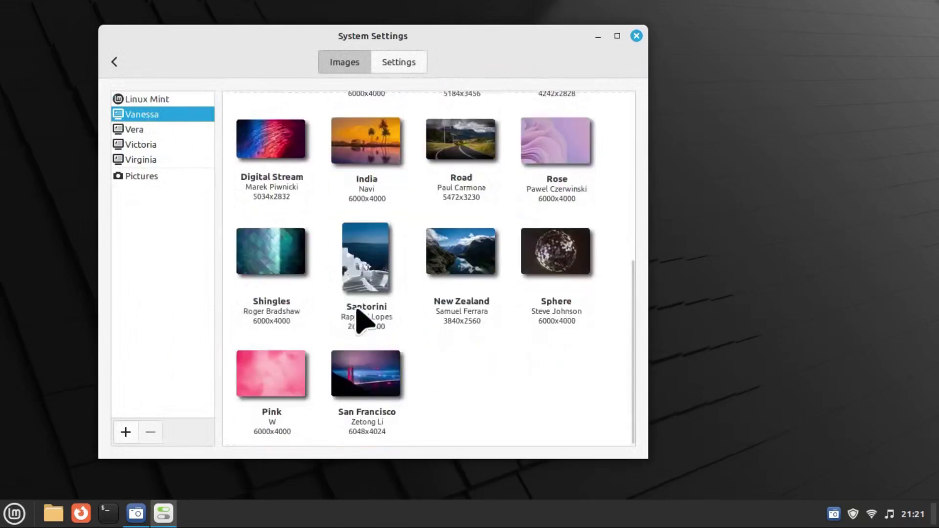
{"action": "left_click", "coordinate": [139, 130]}
{"action": "left_click", "coordinate": [147, 145]}
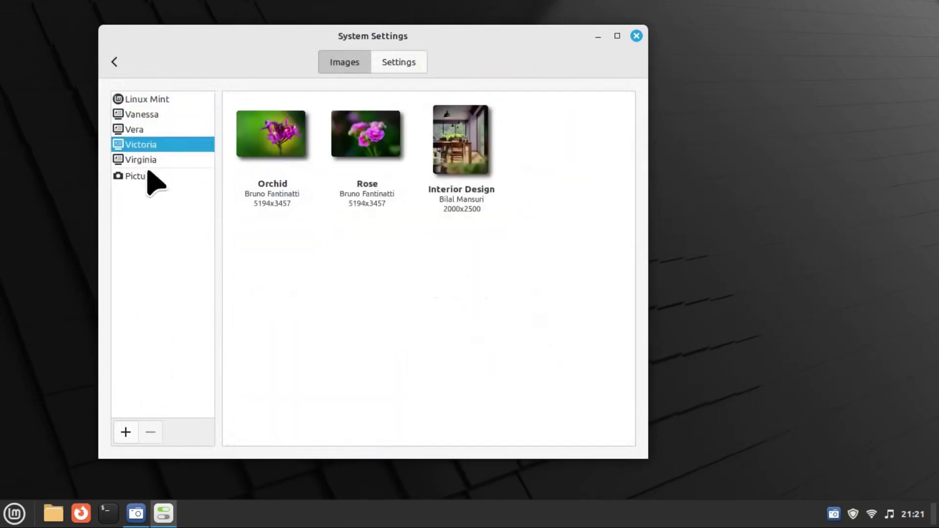
{"action": "left_click", "coordinate": [145, 159]}
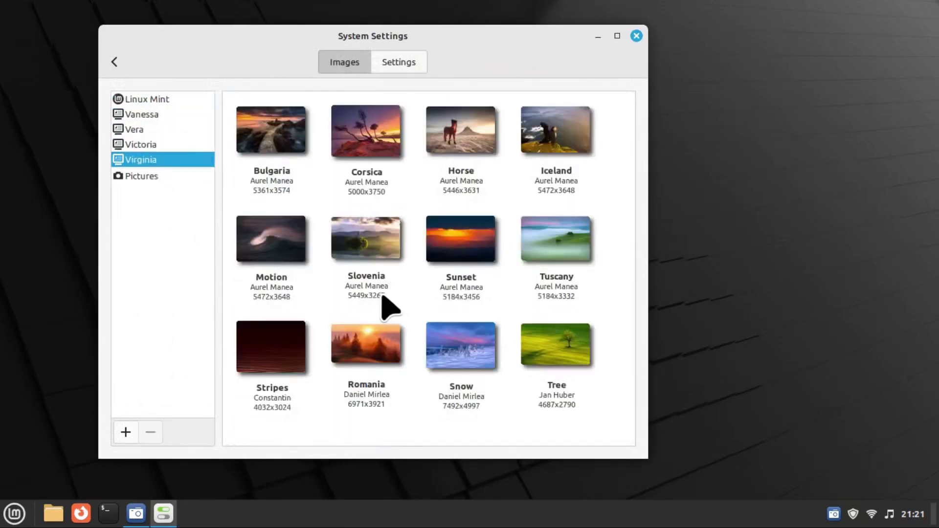
Apply the Romania picture from the Virginia collection as the desktop background and look through the collection's remaining images
{"action": "left_click", "coordinate": [372, 353]}
{"action": "mouse_move", "coordinate": [524, 38]}
{"action": "left_mouse_down"}
{"action": "mouse_move", "coordinate": [499, 166]}
{"action": "mouse_move", "coordinate": [628, 209]}
{"action": "mouse_move", "coordinate": [626, 358]}
{"action": "mouse_move", "coordinate": [528, 41]}
{"action": "left_mouse_up"}
{"action": "scroll", "coordinate": [364, 247], "scroll_direction": "down", "scroll_amount": 5}
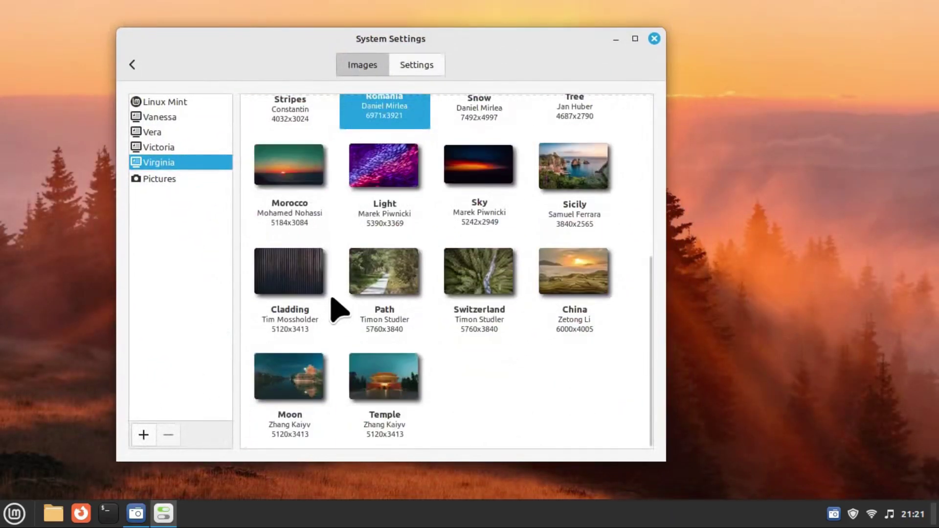
Add the Background Images folder from Pictures to the background sources and display its images
{"action": "left_click", "coordinate": [143, 434]}
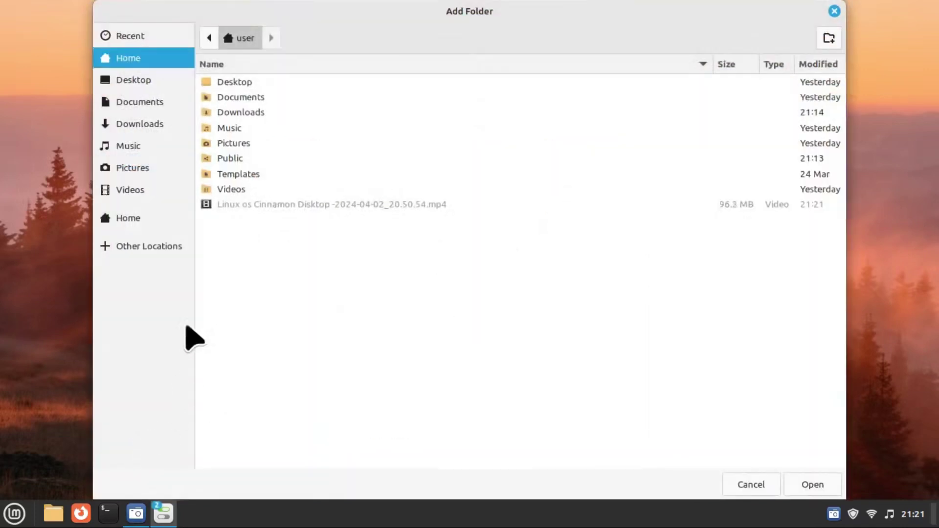
{"action": "double_click", "coordinate": [238, 145]}
{"action": "double_click", "coordinate": [256, 100]}
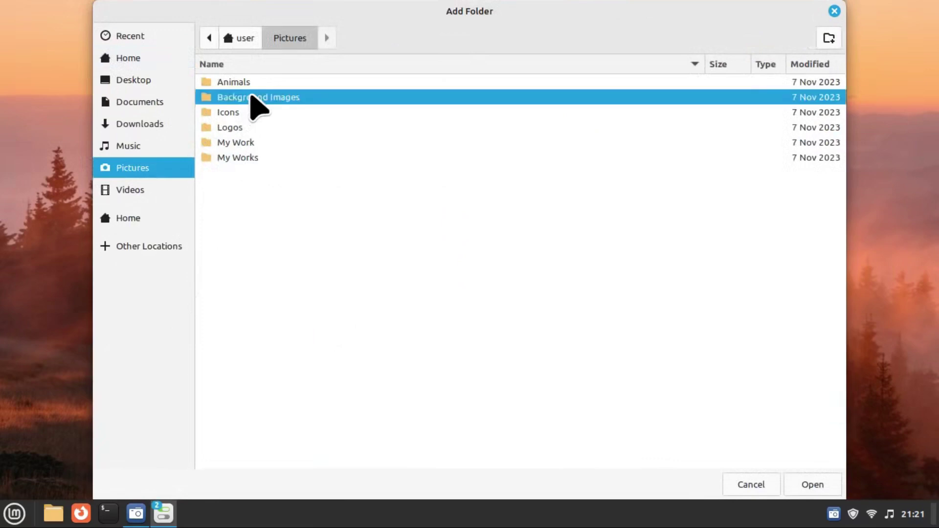
{"action": "left_click", "coordinate": [823, 477]}
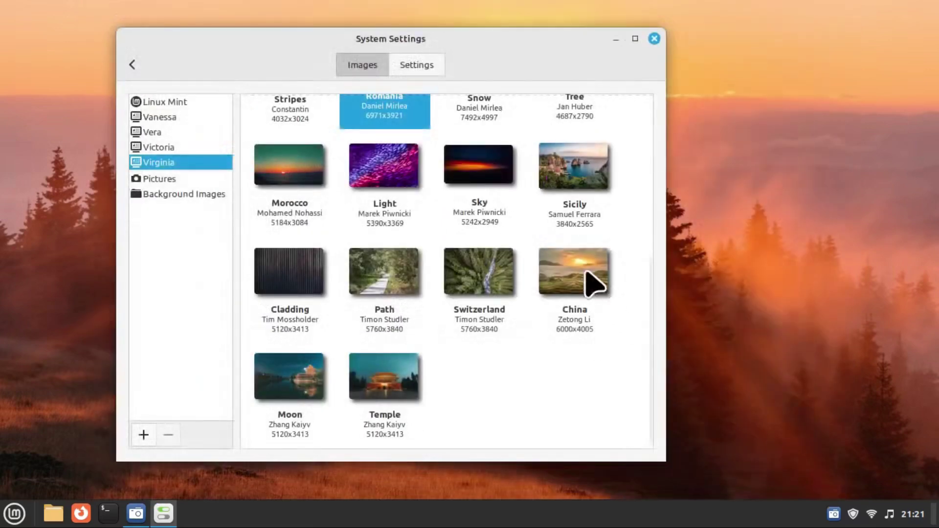
{"action": "left_click", "coordinate": [176, 195]}
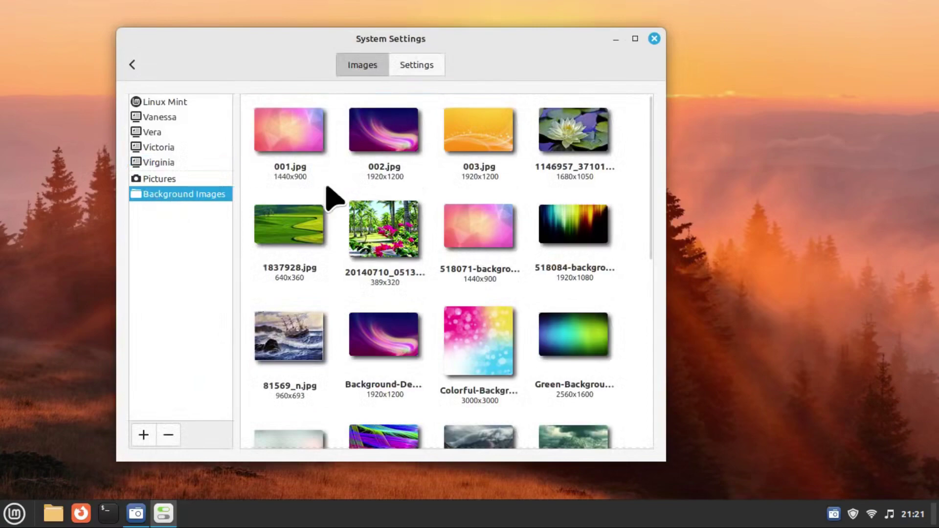
Apply the red autumn_macro picture with the Make Media text as the desktop background
{"action": "scroll", "coordinate": [330, 196], "scroll_direction": "down", "scroll_amount": 10}
{"action": "left_click", "coordinate": [391, 183]}
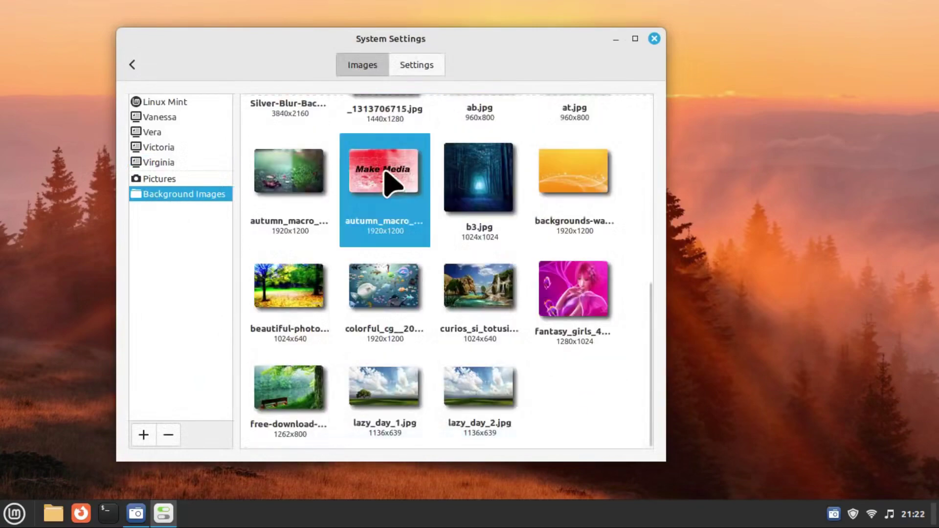
{"action": "mouse_move", "coordinate": [536, 57]}
{"action": "left_mouse_down"}
{"action": "mouse_move", "coordinate": [565, 382]}
{"action": "mouse_move", "coordinate": [542, 28]}
{"action": "mouse_move", "coordinate": [523, 388]}
{"action": "mouse_move", "coordinate": [521, 48]}
{"action": "left_mouse_up"}
Set the colorful_cg fish picture as the desktop background and return to the System Settings overview
{"action": "scroll", "coordinate": [404, 331], "scroll_direction": "up", "scroll_amount": 4}
{"action": "scroll", "coordinate": [404, 325], "scroll_direction": "down", "scroll_amount": 3}
{"action": "left_click", "coordinate": [404, 313]}
{"action": "left_click", "coordinate": [182, 77]}
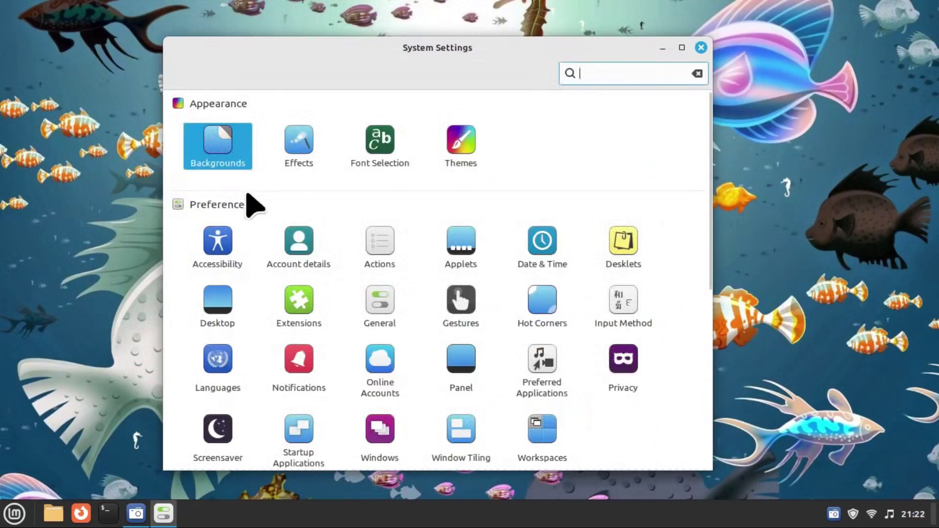
Look over the System Settings categories and the Font Selection page, and return to the overview
{"action": "scroll", "coordinate": [248, 181], "scroll_direction": "down", "scroll_amount": 5}
{"action": "scroll", "coordinate": [247, 181], "scroll_direction": "up", "scroll_amount": 5}
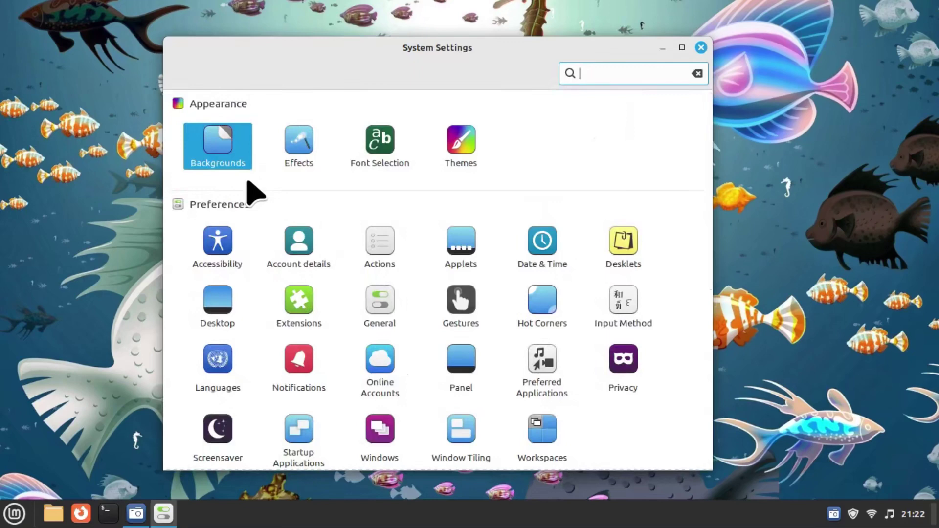
{"action": "scroll", "coordinate": [248, 182], "scroll_direction": "down", "scroll_amount": 3}
{"action": "scroll", "coordinate": [248, 182], "scroll_direction": "up", "scroll_amount": 3}
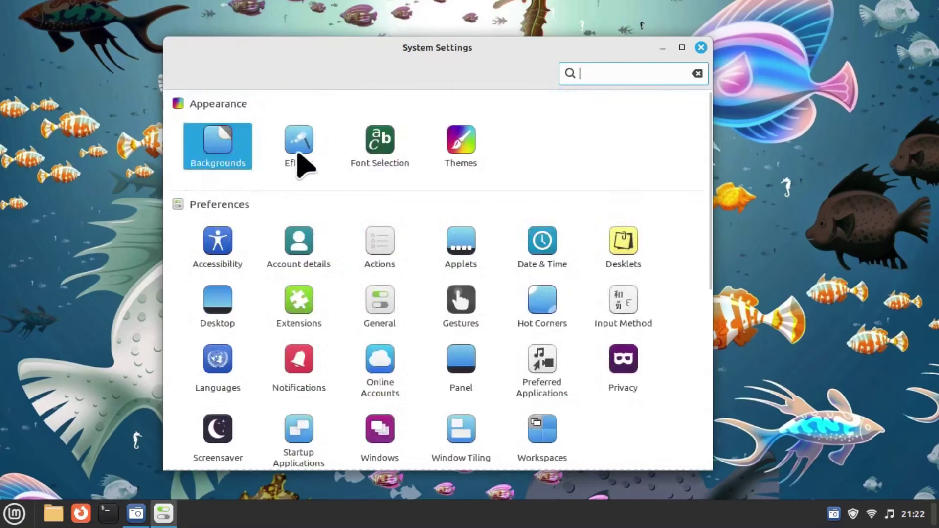
{"action": "left_click", "coordinate": [387, 146]}
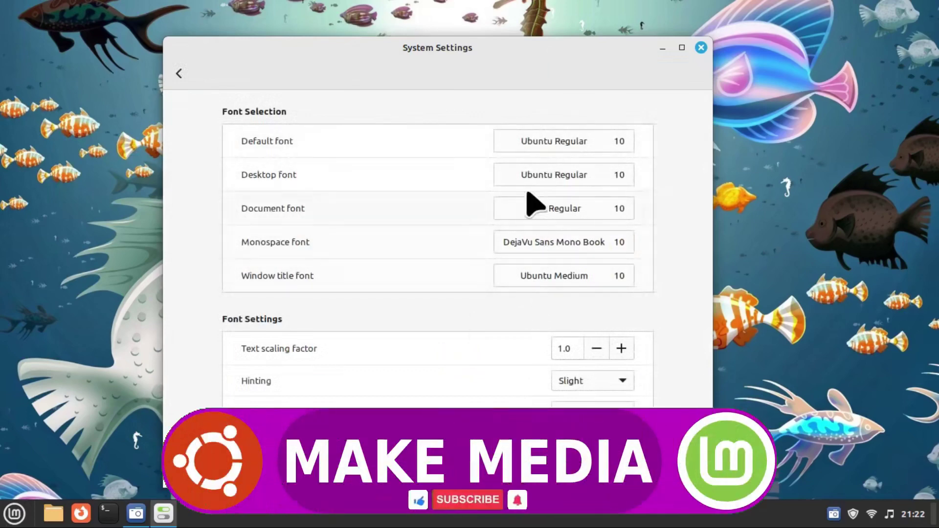
{"action": "left_click", "coordinate": [177, 75]}
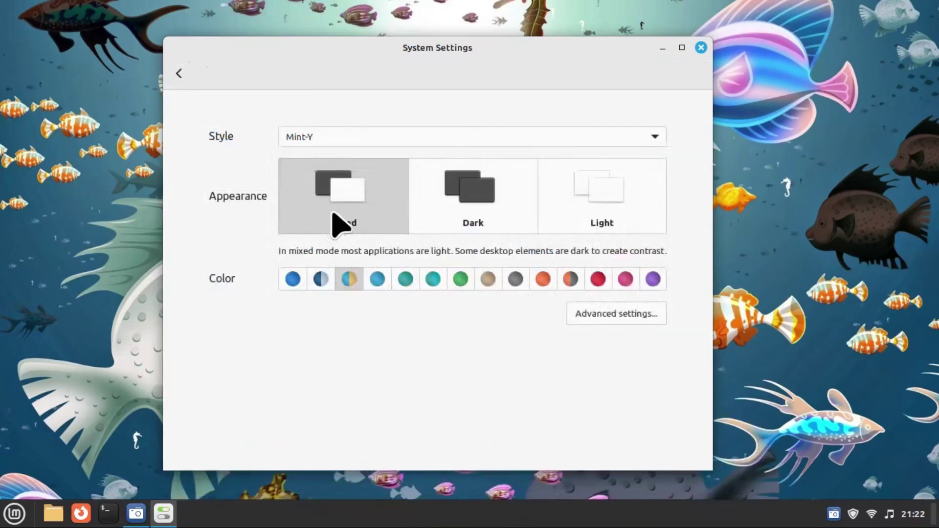
Try the Dark and Light appearances of the Mint-Y style and switch back to Mixed
{"action": "left_click", "coordinate": [467, 211]}
{"action": "left_click", "coordinate": [627, 208]}
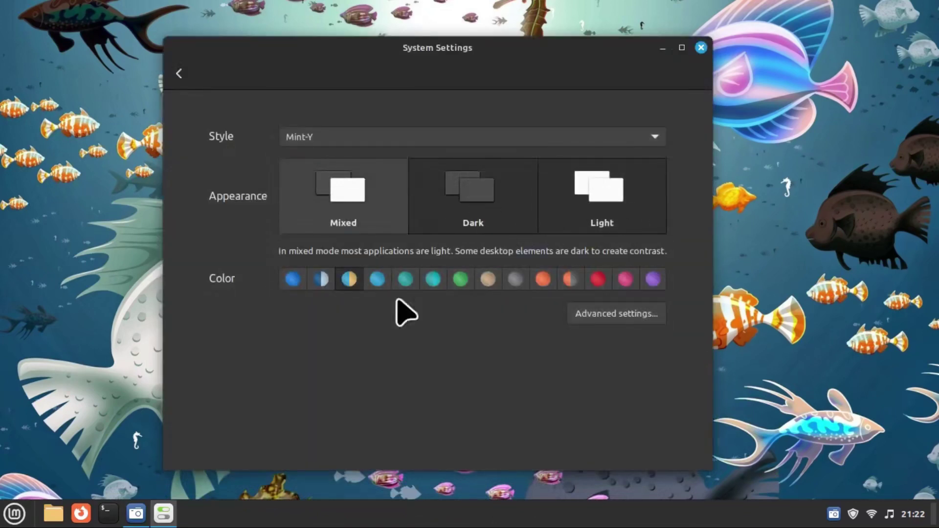
{"action": "left_click", "coordinate": [338, 180]}
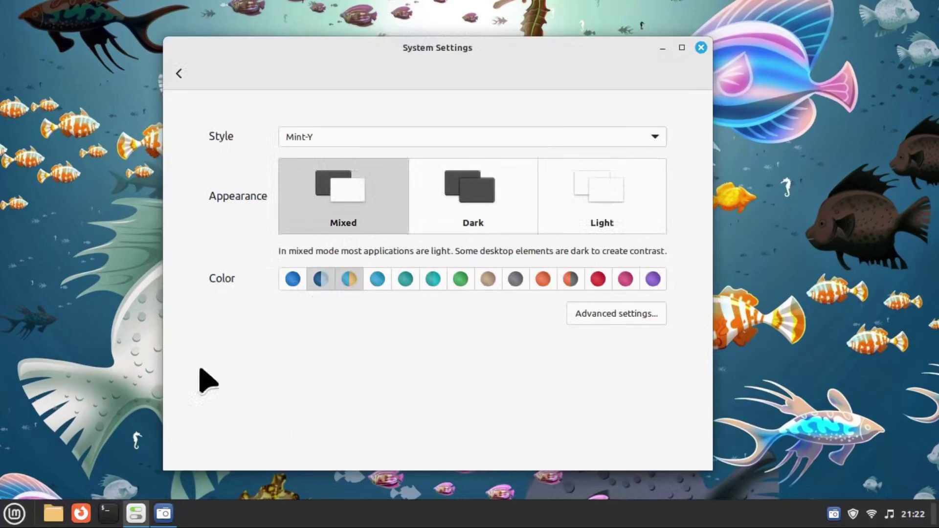
Check the folder icon color in the application menu and the home folder, and close the file manager
{"action": "left_click", "coordinate": [14, 513]}
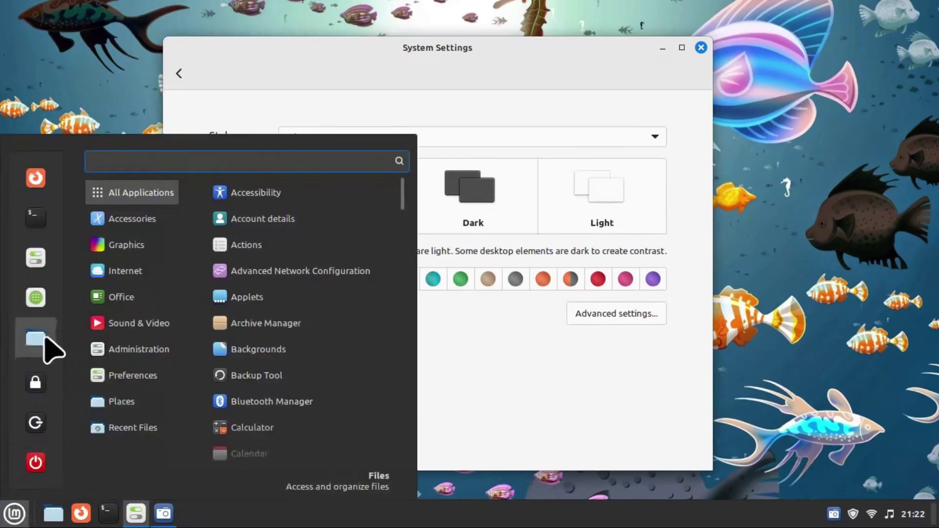
{"action": "left_click", "coordinate": [479, 355]}
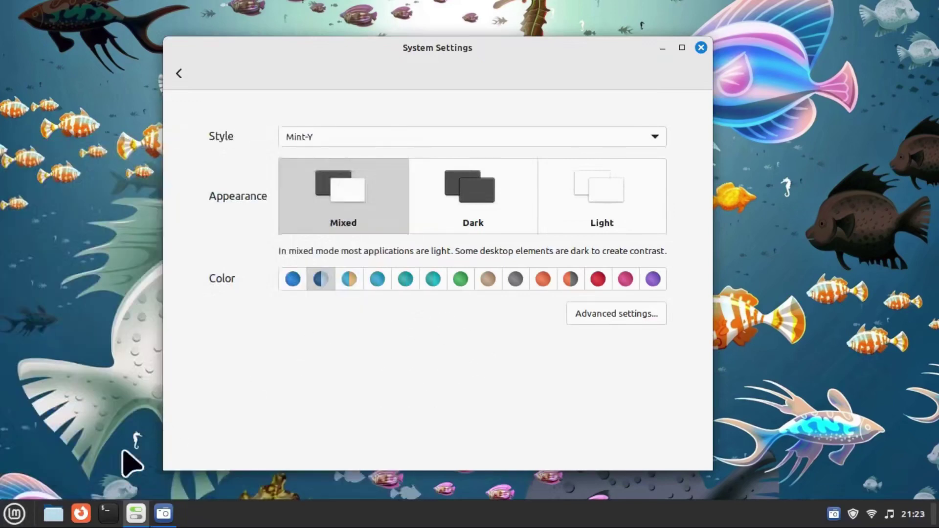
{"action": "left_click", "coordinate": [53, 514]}
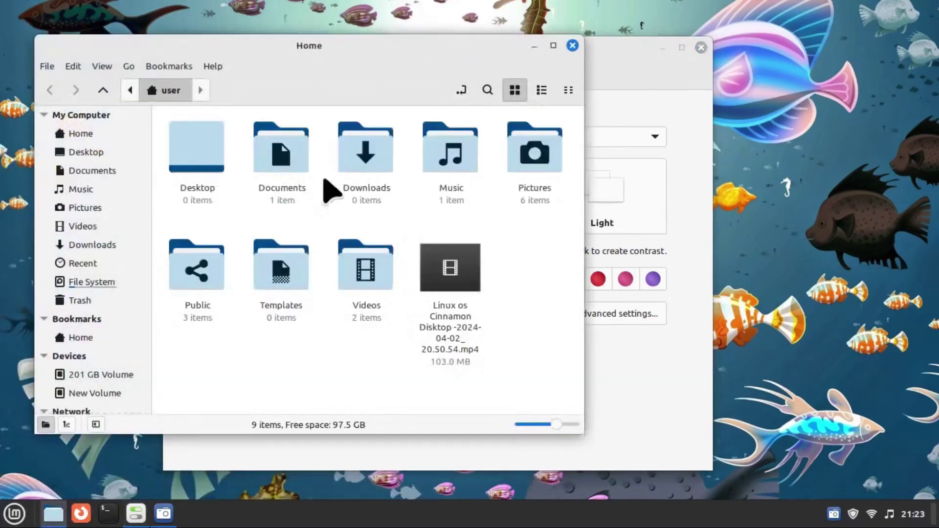
{"action": "left_click", "coordinate": [572, 46]}
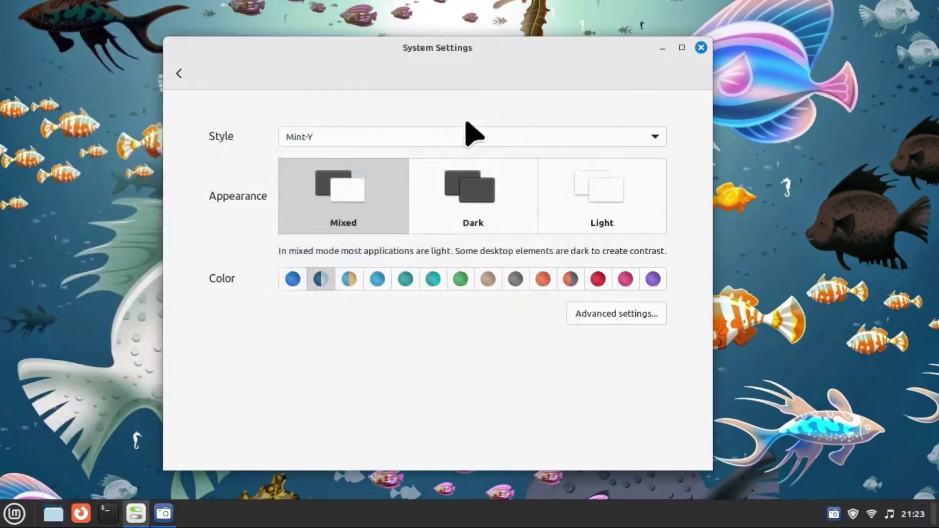
Try the teal theme color, set the two-tone aqua and sand color, and open the advanced theme settings
{"action": "left_click", "coordinate": [405, 279]}
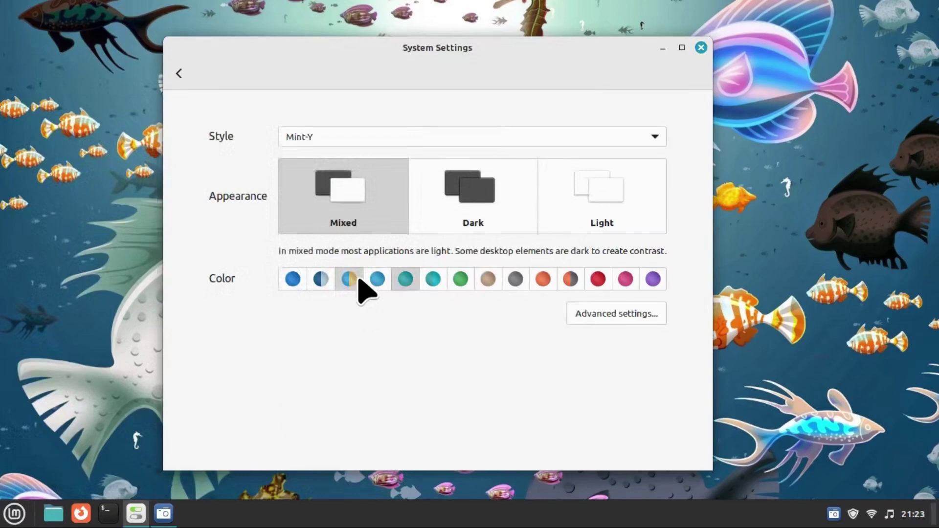
{"action": "left_click", "coordinate": [359, 278]}
{"action": "left_click", "coordinate": [623, 314]}
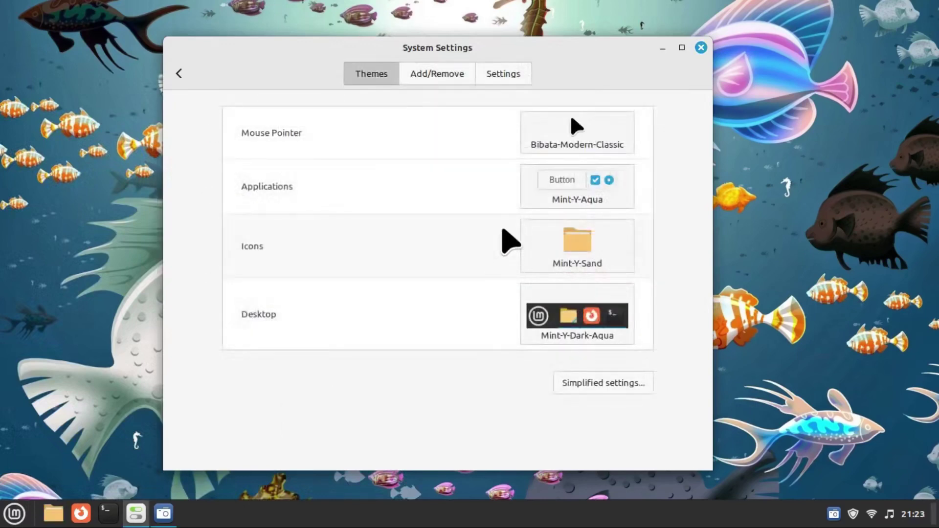
Try the Bibata-Modern-Ice and GoogleDot-White mouse pointers and switch back to Bibata-Modern-Classic
{"action": "left_click", "coordinate": [607, 128]}
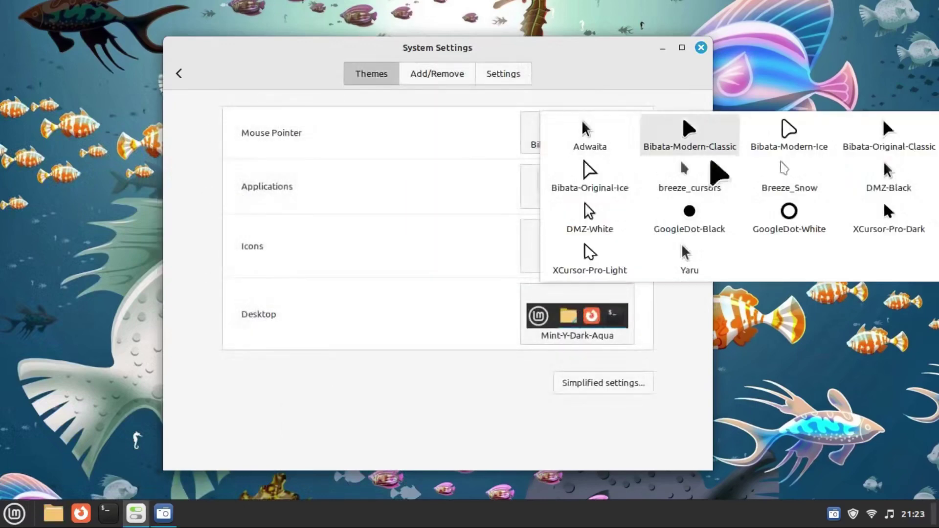
{"action": "left_click", "coordinate": [787, 131]}
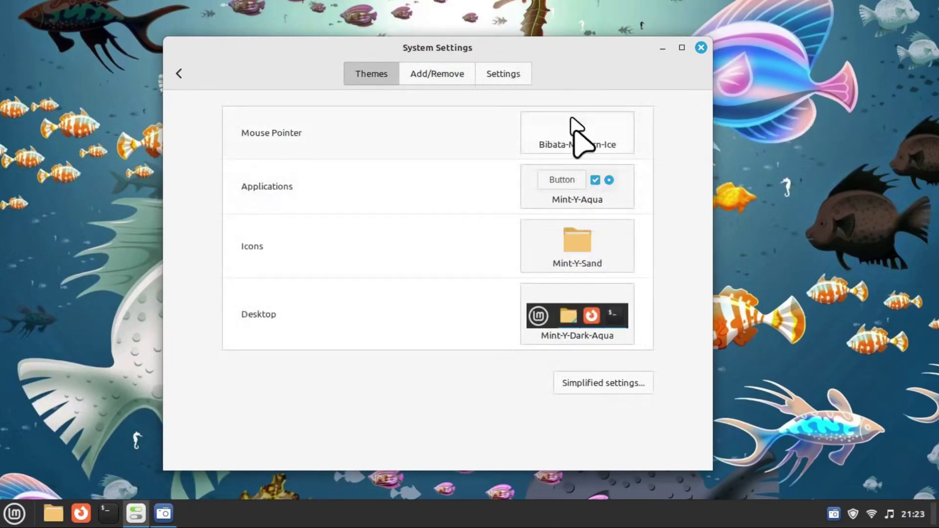
{"action": "left_click", "coordinate": [575, 132]}
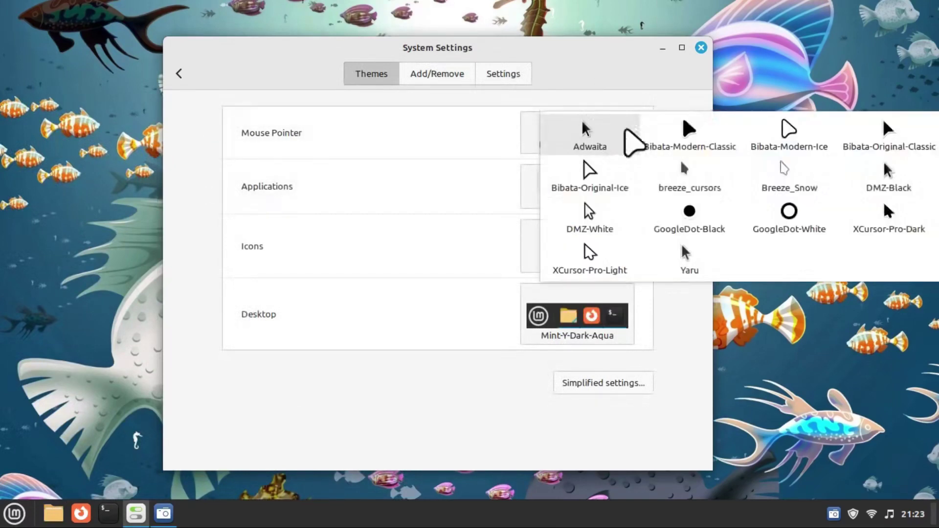
{"action": "left_click", "coordinate": [788, 211]}
{"action": "left_click", "coordinate": [585, 130]}
{"action": "key", "text": "Escape"}
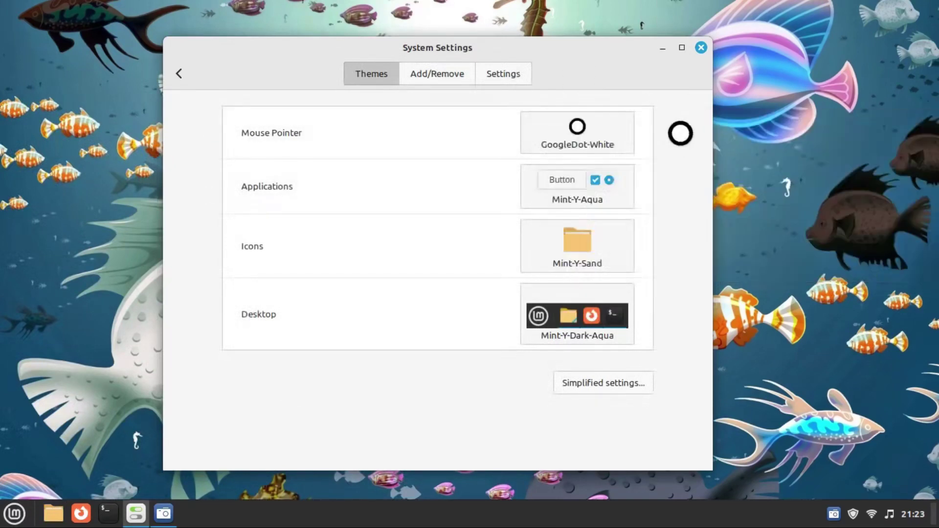
{"action": "left_click", "coordinate": [603, 132]}
{"action": "left_click", "coordinate": [694, 131]}
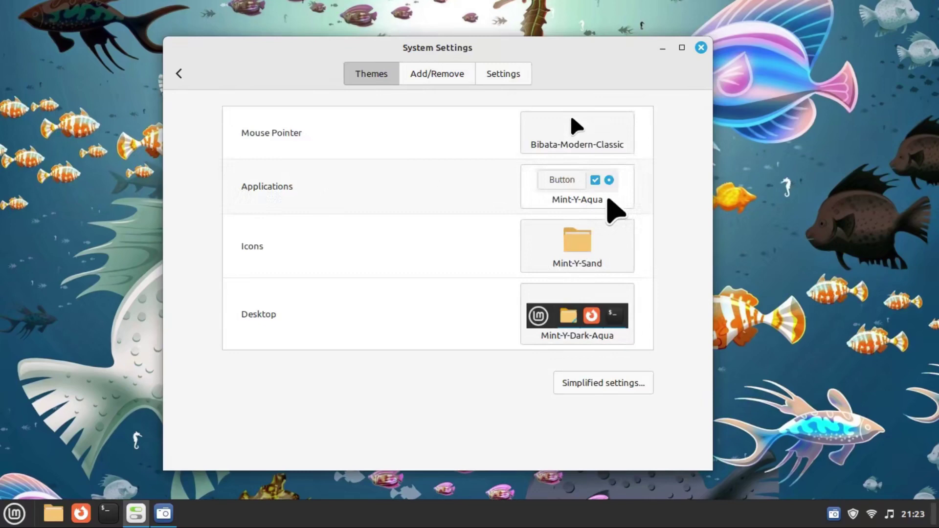
Browse the available themes for Applications, Icons and Desktop without choosing any, and return to the settings overview
{"action": "left_click", "coordinate": [608, 200]}
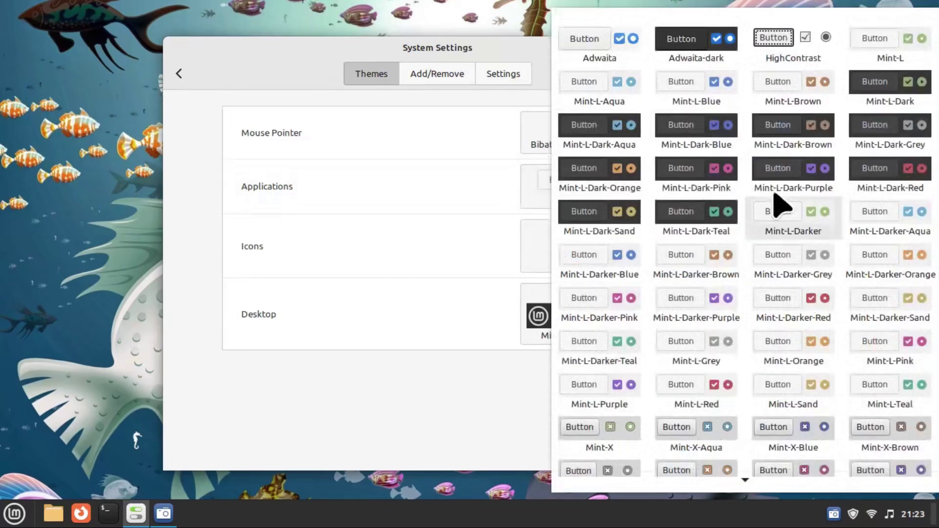
{"action": "left_click", "coordinate": [350, 400]}
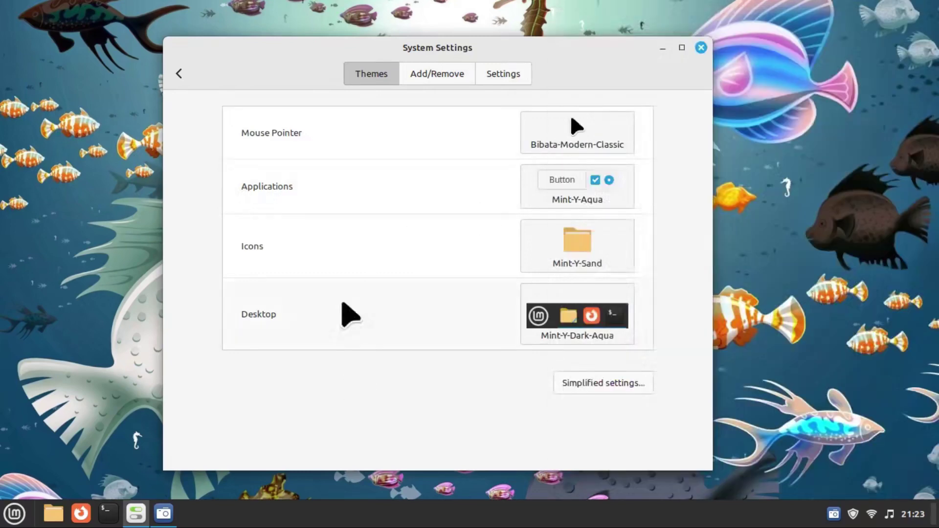
{"action": "left_click", "coordinate": [572, 256]}
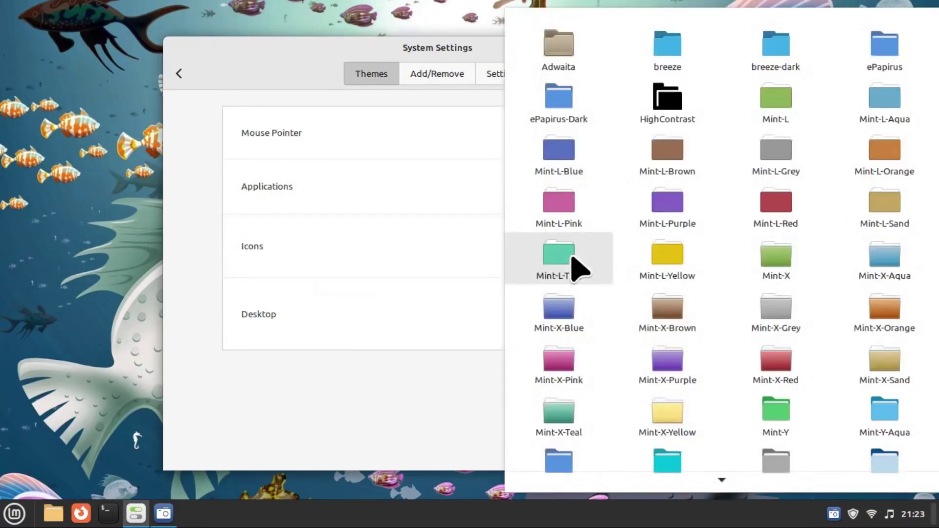
{"action": "scroll", "coordinate": [709, 430], "scroll_direction": "down", "scroll_amount": 3}
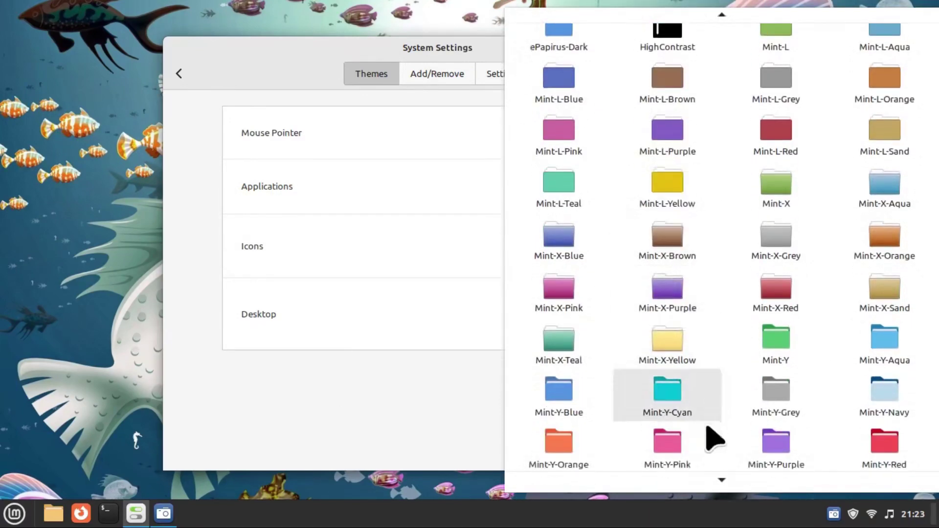
{"action": "left_click", "coordinate": [300, 373]}
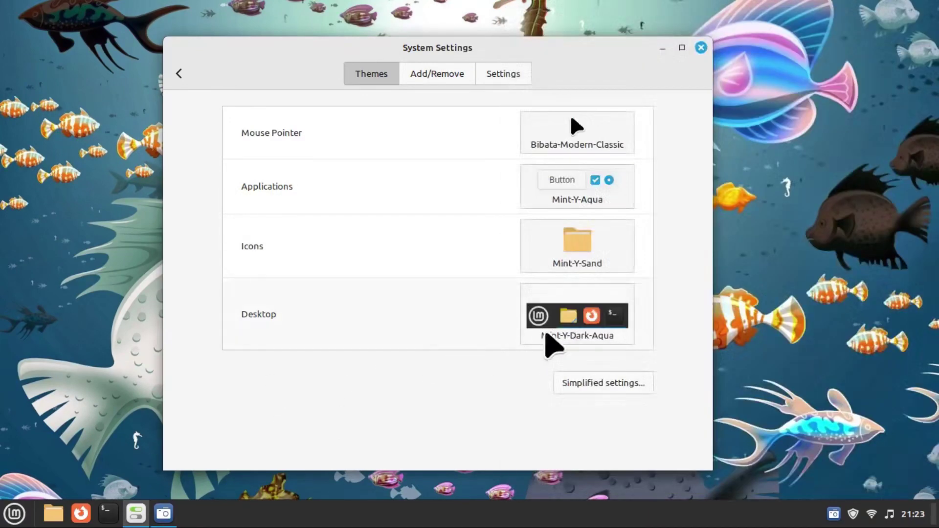
{"action": "left_click", "coordinate": [572, 319]}
{"action": "scroll", "coordinate": [686, 318], "scroll_direction": "down", "scroll_amount": 1}
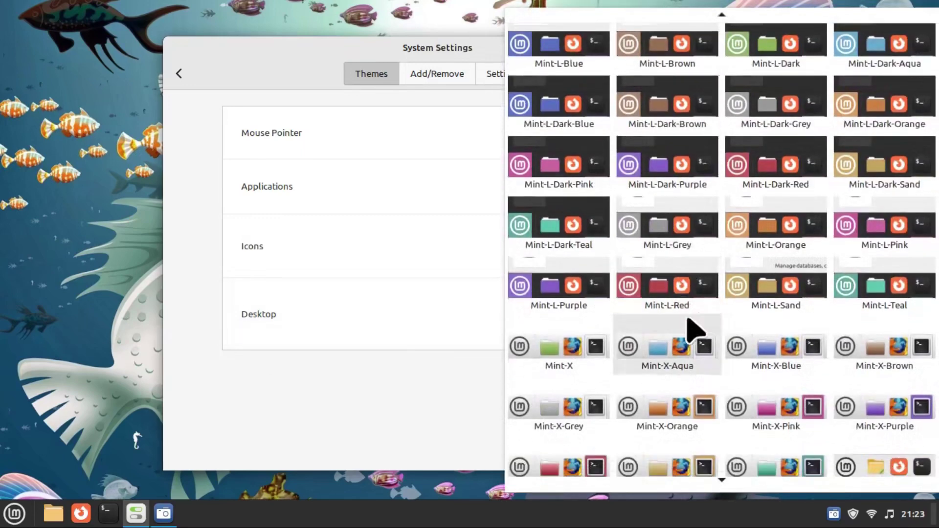
{"action": "scroll", "coordinate": [684, 352], "scroll_direction": "down", "scroll_amount": 3}
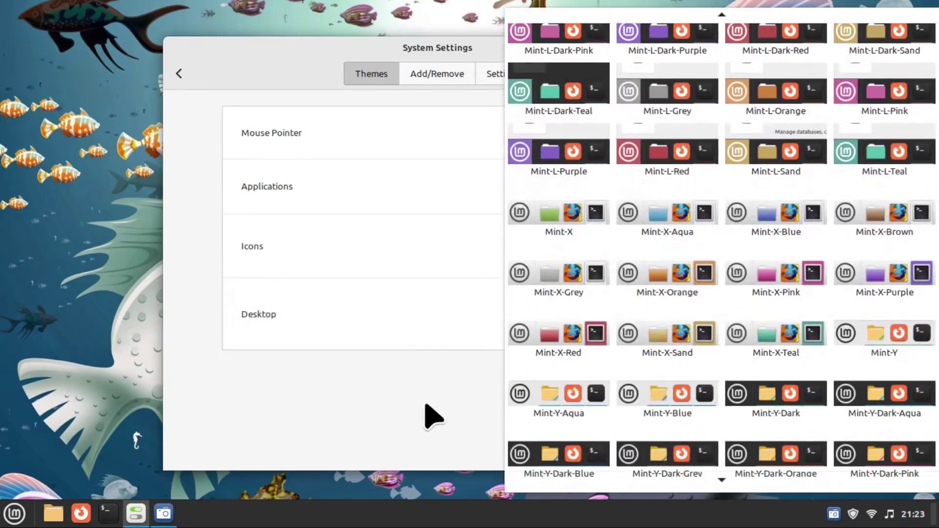
{"action": "left_click", "coordinate": [423, 383]}
{"action": "left_click", "coordinate": [180, 74]}
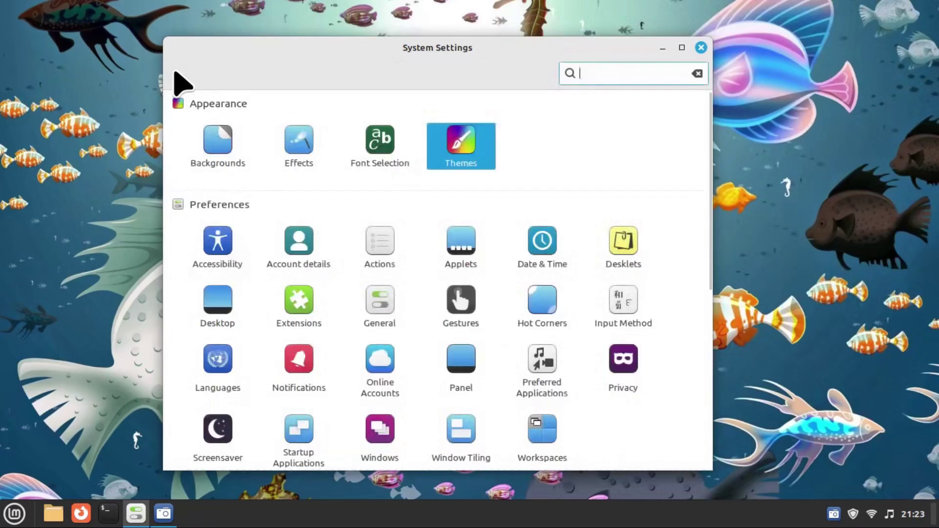
Look at the name field and the password change form in Account details, close the form and return to the settings overview
{"action": "left_click", "coordinate": [310, 254]}
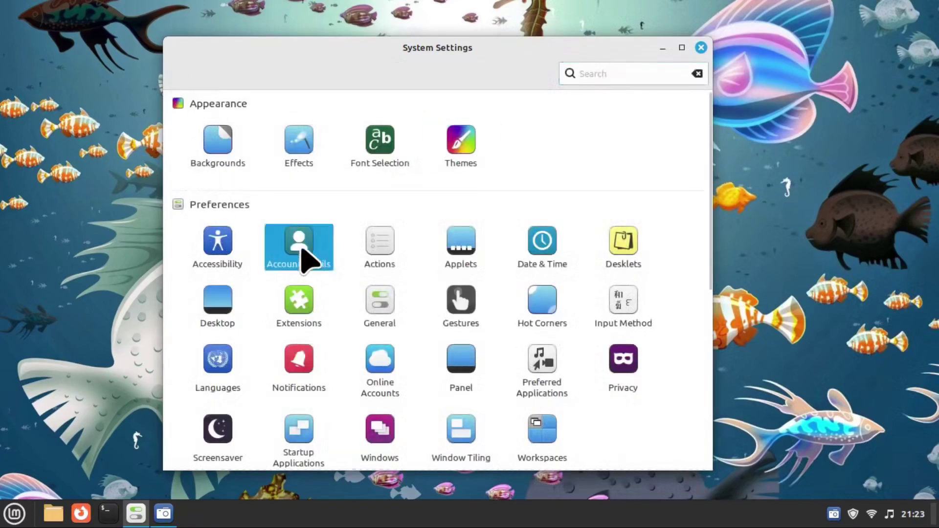
{"action": "left_click", "coordinate": [606, 206]}
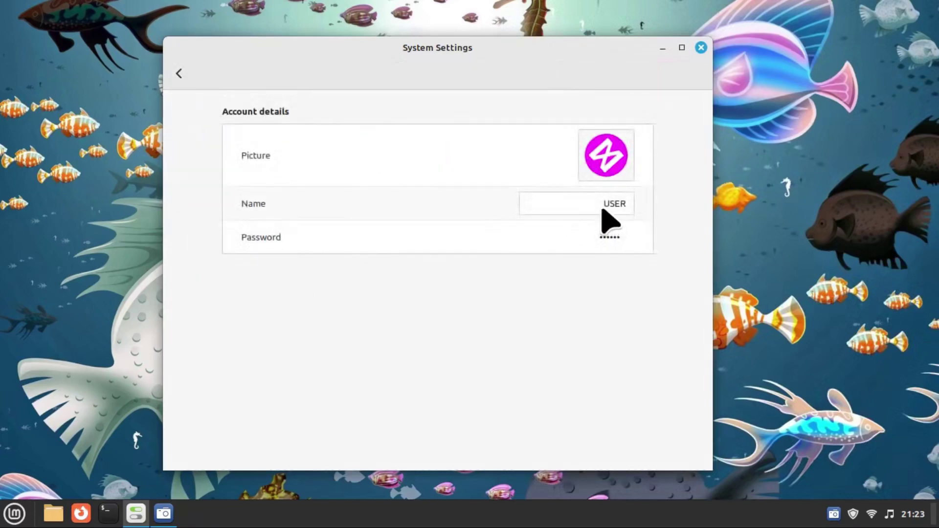
{"action": "left_click", "coordinate": [612, 237]}
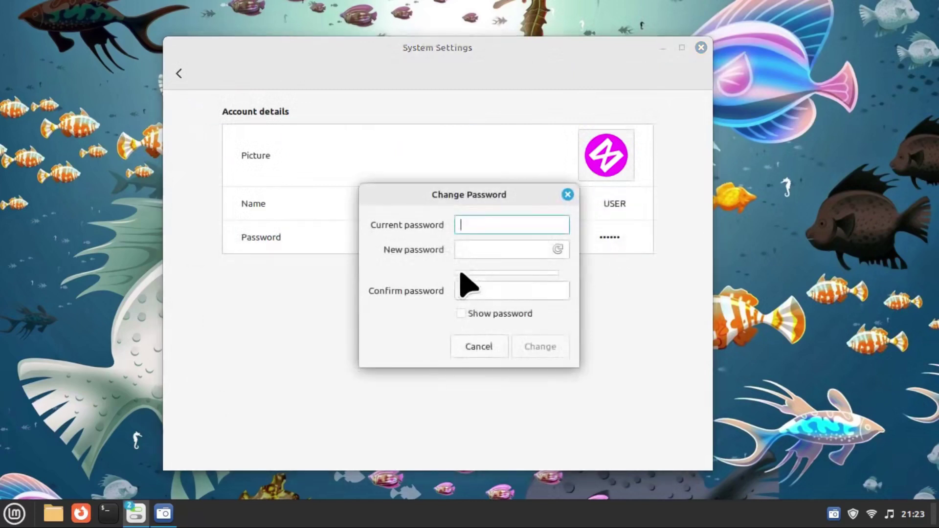
{"action": "left_click", "coordinate": [481, 256]}
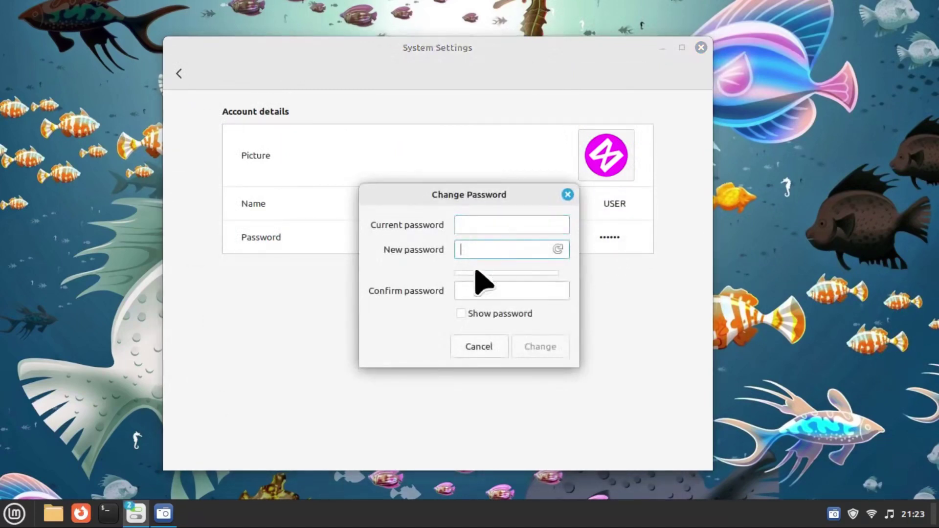
{"action": "left_click", "coordinate": [468, 291]}
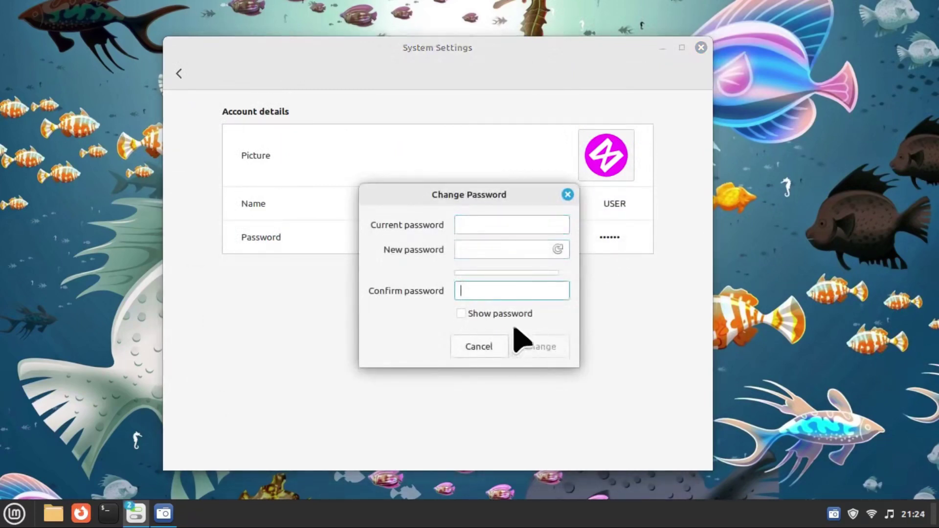
{"action": "left_click", "coordinate": [180, 74]}
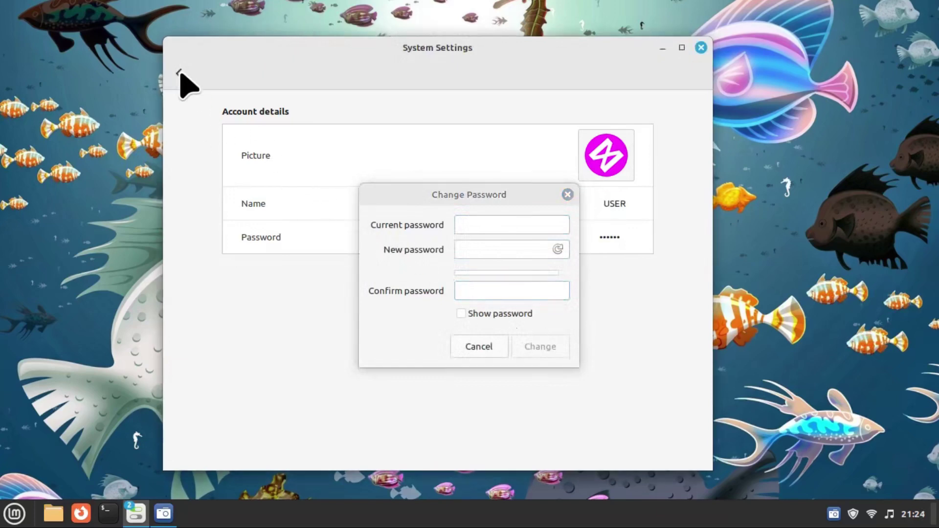
{"action": "left_click", "coordinate": [567, 194]}
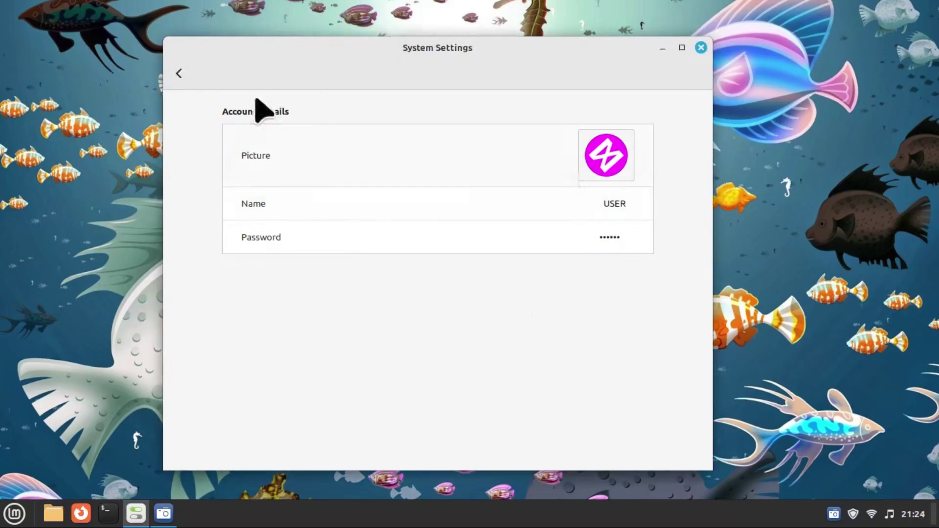
{"action": "left_click", "coordinate": [179, 75]}
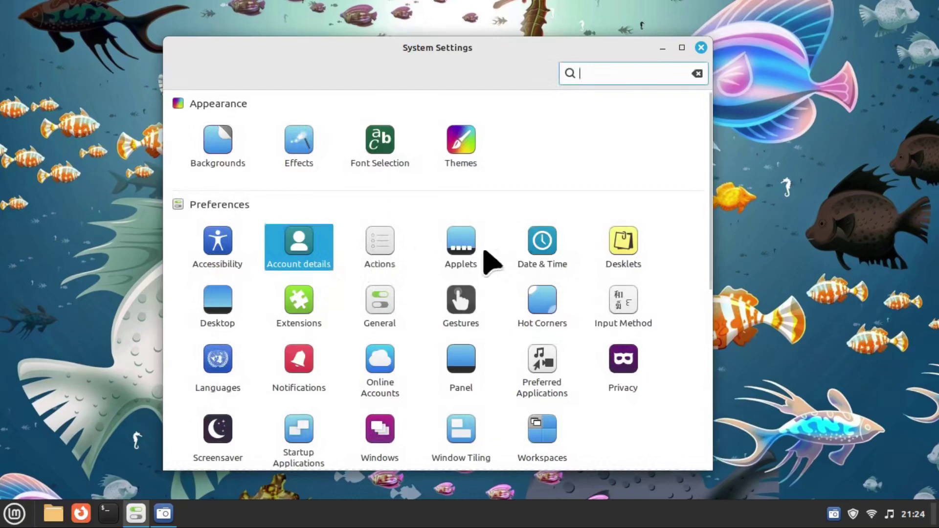
Review the Date & Time settings, and open the Desktop settings with the window moved clear of the desktop icon area
{"action": "left_click", "coordinate": [542, 247]}
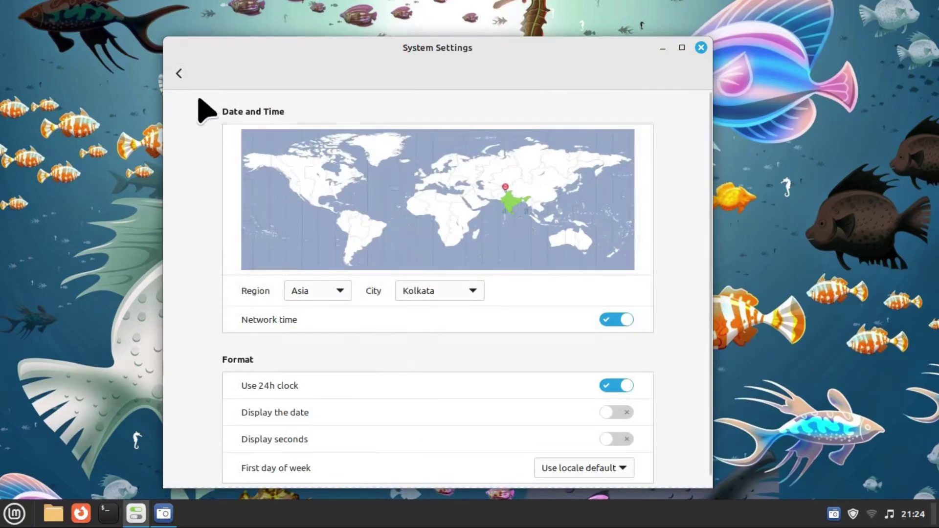
{"action": "left_click", "coordinate": [179, 73]}
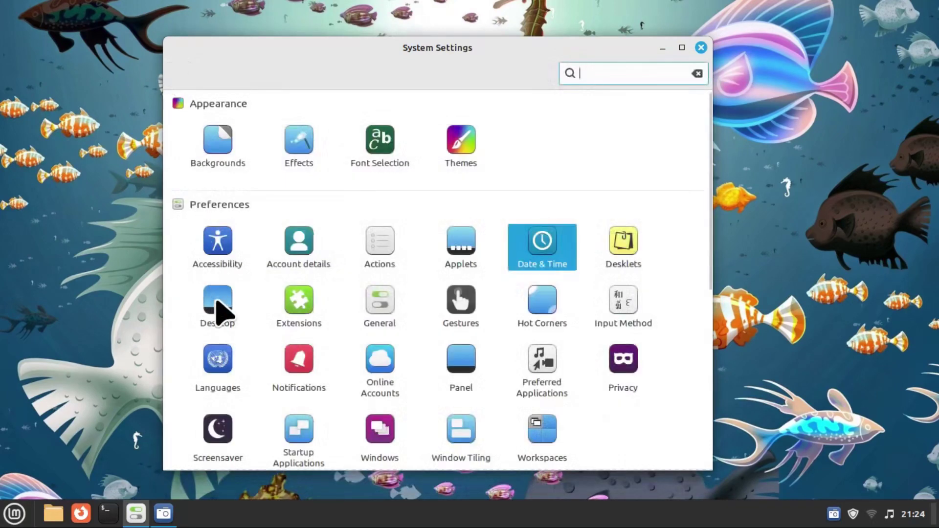
{"action": "left_click", "coordinate": [221, 302]}
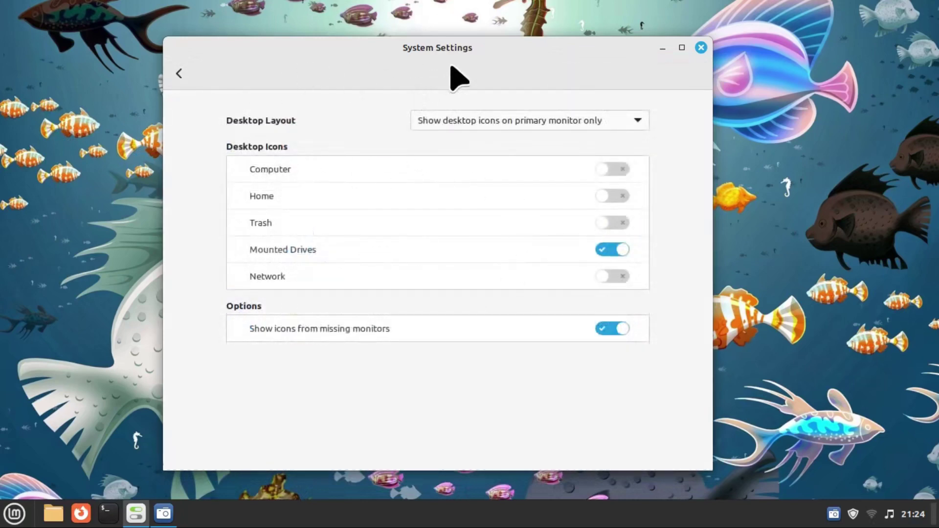
{"action": "left_click_drag", "start_coordinate": [528, 66], "coordinate": [671, 54]}
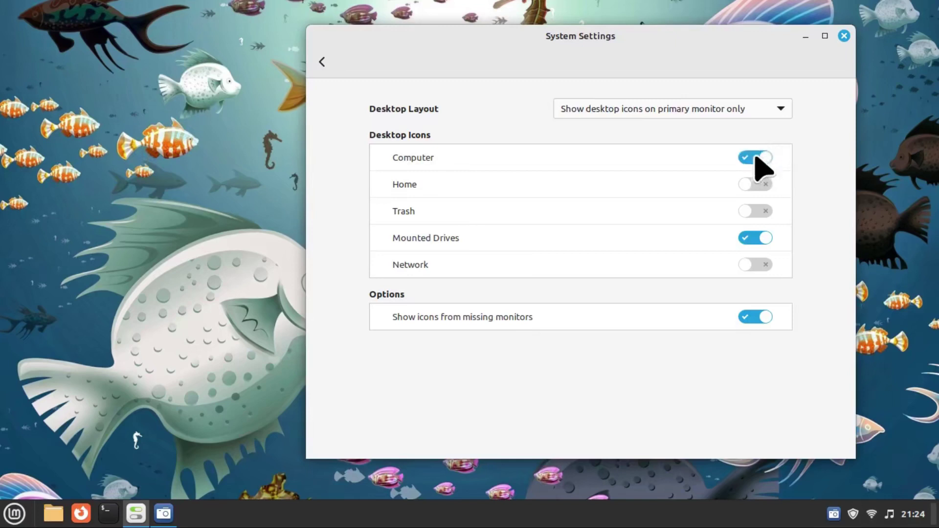
Try showing the Computer, Home, Trash and Network icons on the desktop and hide them again
{"action": "left_click", "coordinate": [760, 185]}
{"action": "left_click", "coordinate": [759, 213]}
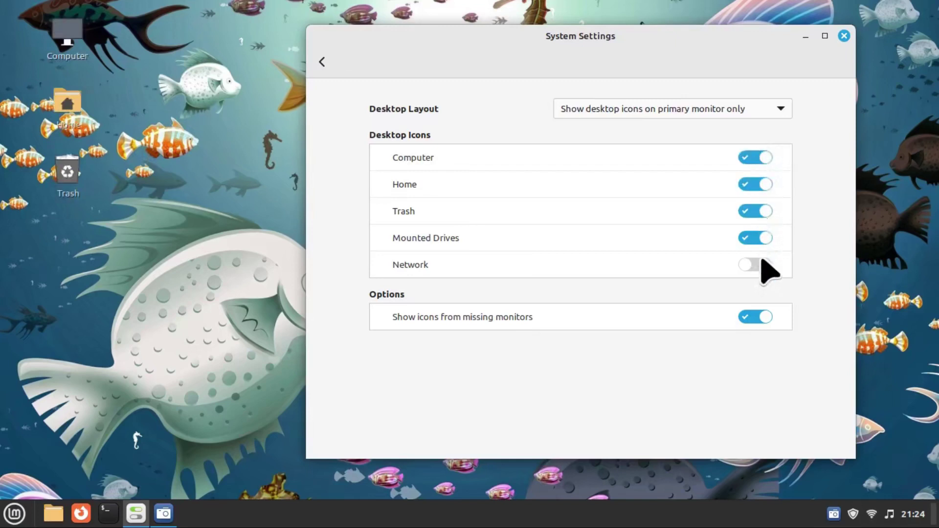
{"action": "left_click", "coordinate": [766, 277]}
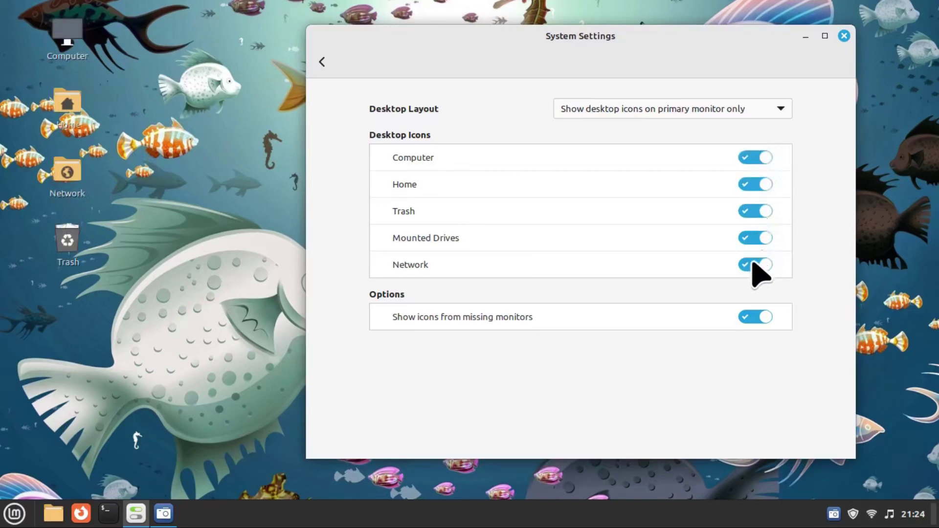
{"action": "left_click", "coordinate": [753, 263]}
{"action": "left_click", "coordinate": [757, 184]}
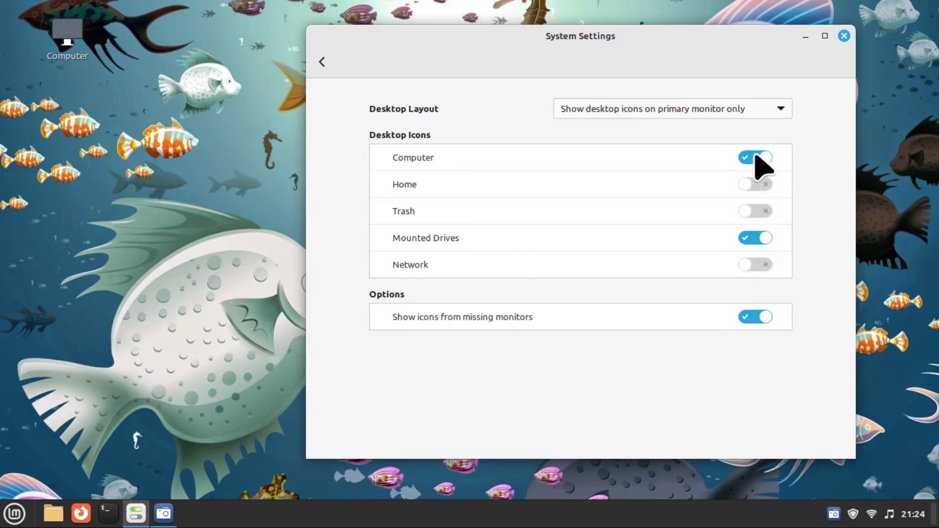
{"action": "left_click", "coordinate": [757, 157]}
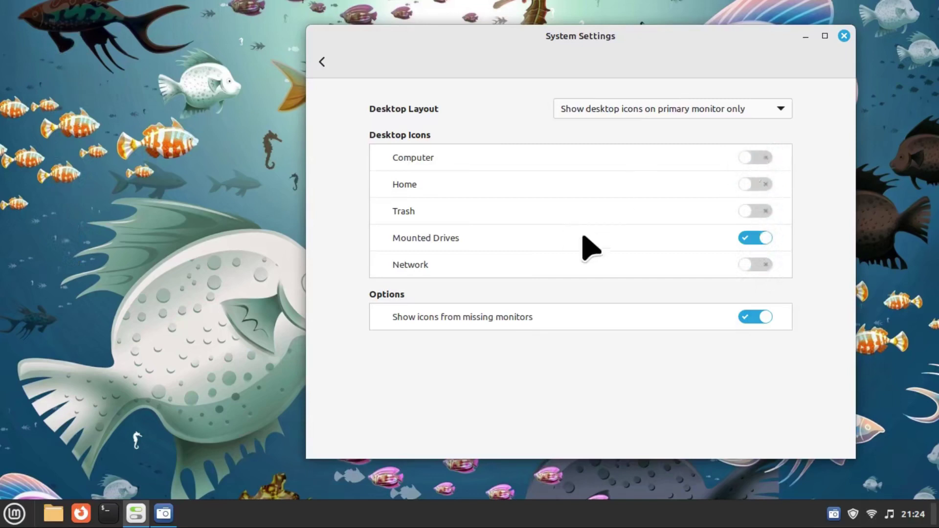
Hide the Mounted Drives icons on the desktop and open the Hot Corners settings
{"action": "left_click", "coordinate": [744, 238]}
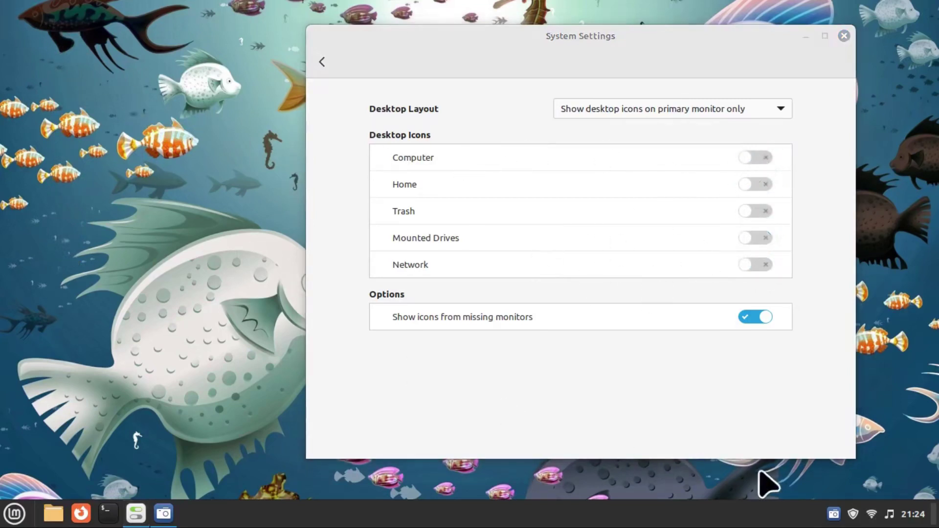
{"action": "left_click_drag", "start_coordinate": [508, 47], "coordinate": [391, 44]}
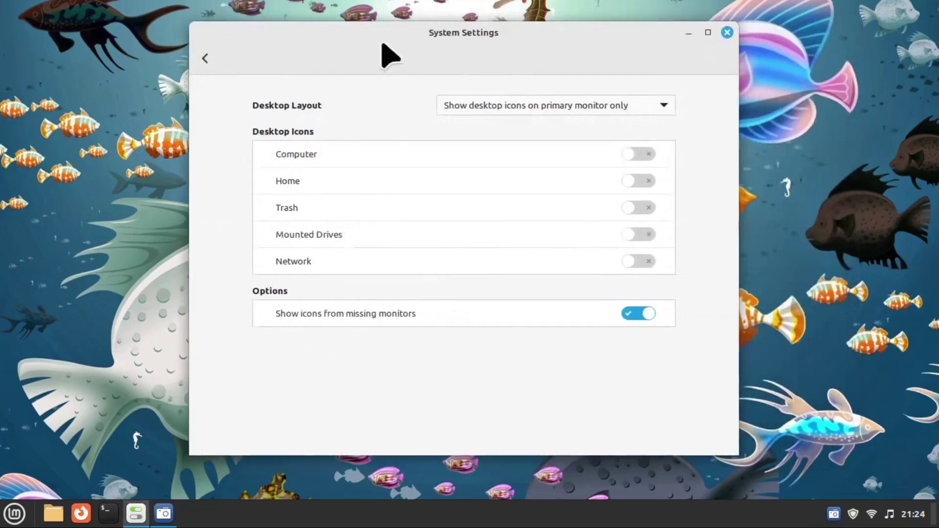
{"action": "left_click", "coordinate": [204, 59]}
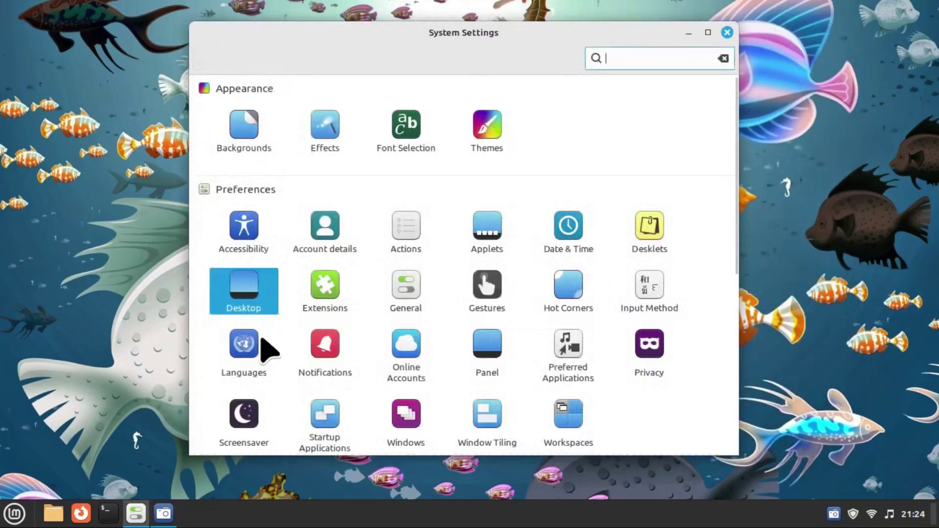
{"action": "left_click", "coordinate": [574, 296]}
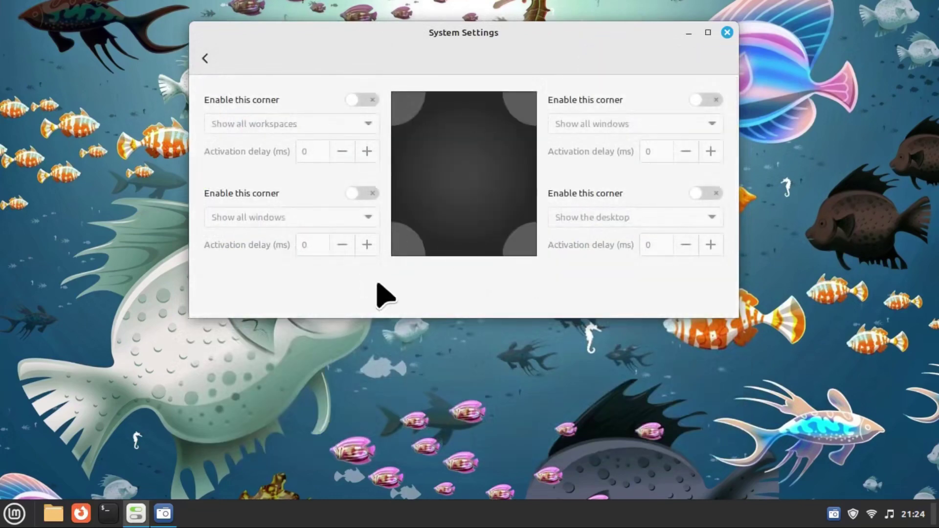
Try the upper-left hot corner with Show all workspaces by visiting Workspace 2 and returning to Workspace 1, and disable the corner
{"action": "left_click", "coordinate": [371, 100]}
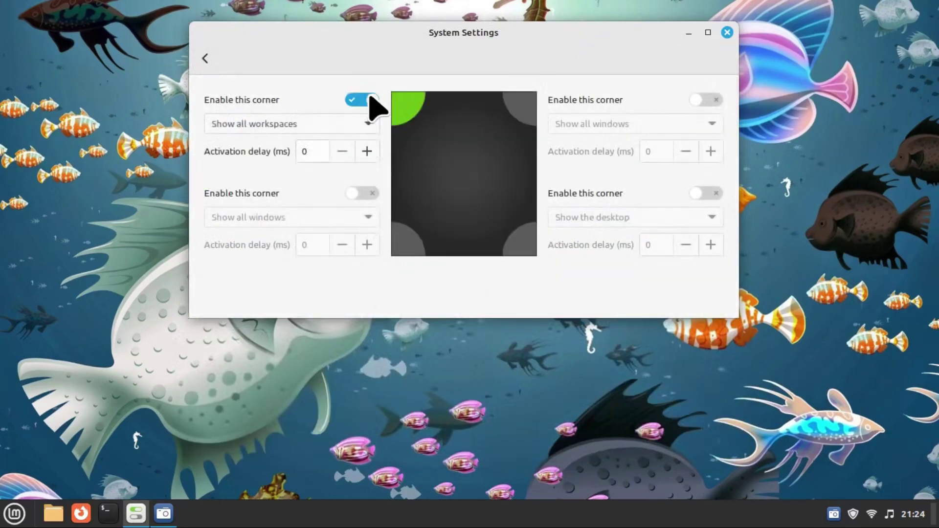
{"action": "mouse_move", "coordinate": [0, 0]}
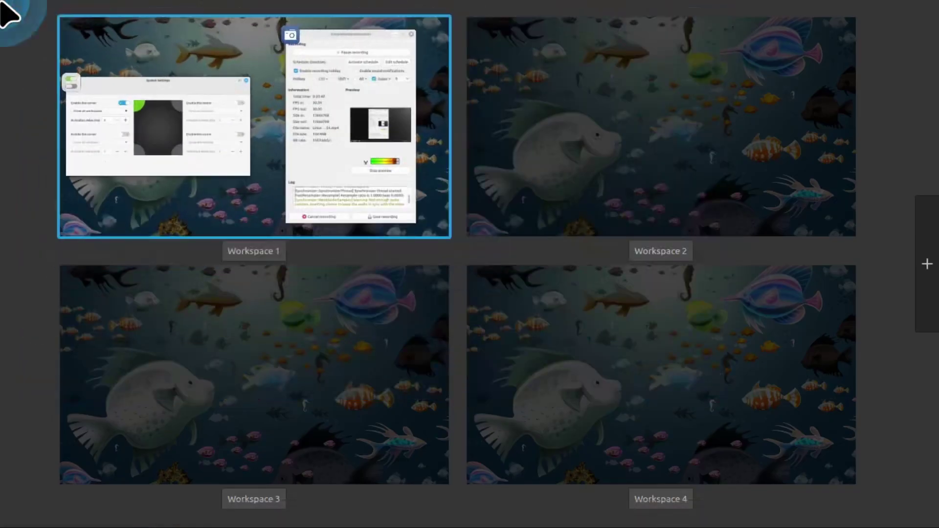
{"action": "left_click", "coordinate": [605, 174]}
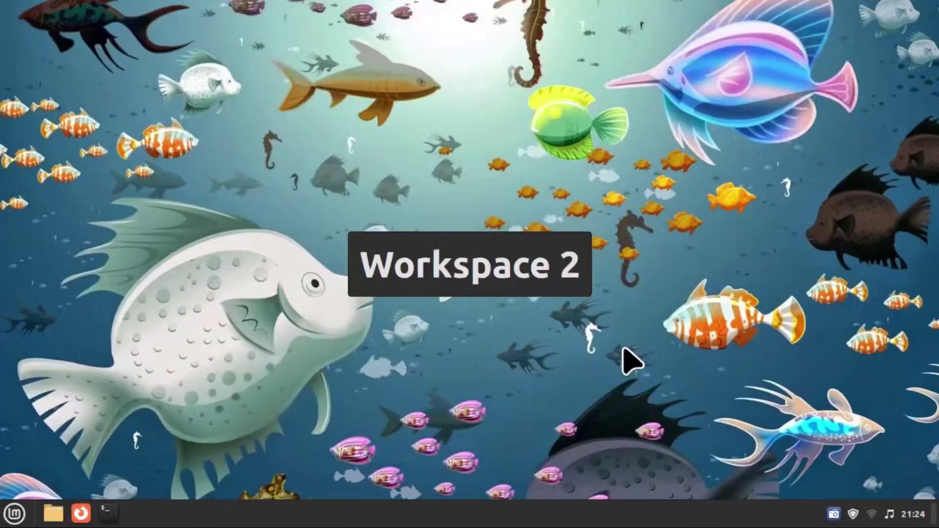
{"action": "mouse_move", "coordinate": [0, 0]}
{"action": "left_click", "coordinate": [377, 146]}
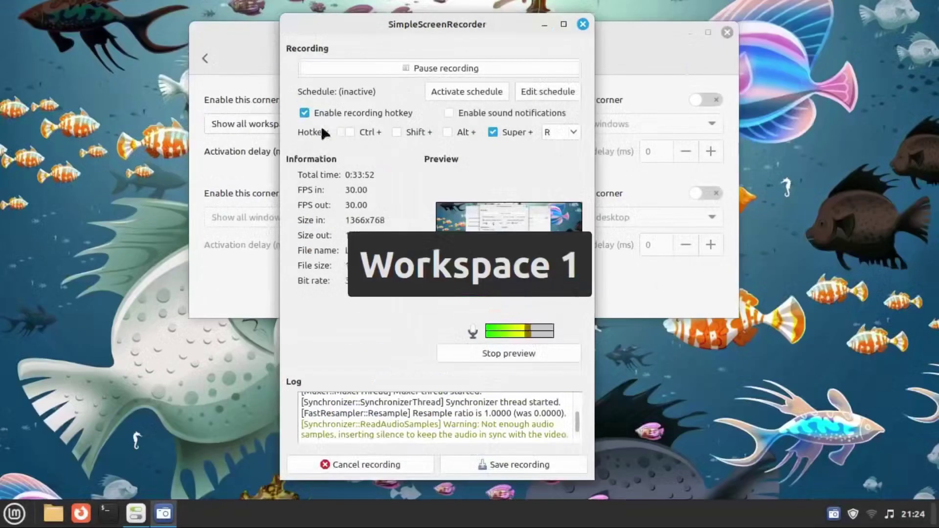
{"action": "left_click", "coordinate": [544, 25]}
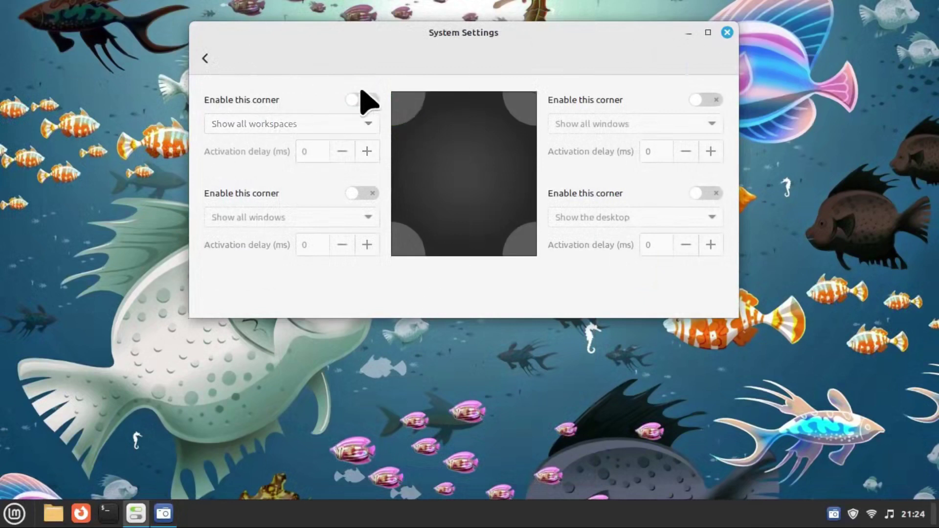
Try the upper-right hot corner with Show all windows, disable the corner and return to the settings overview
{"action": "left_click", "coordinate": [699, 102]}
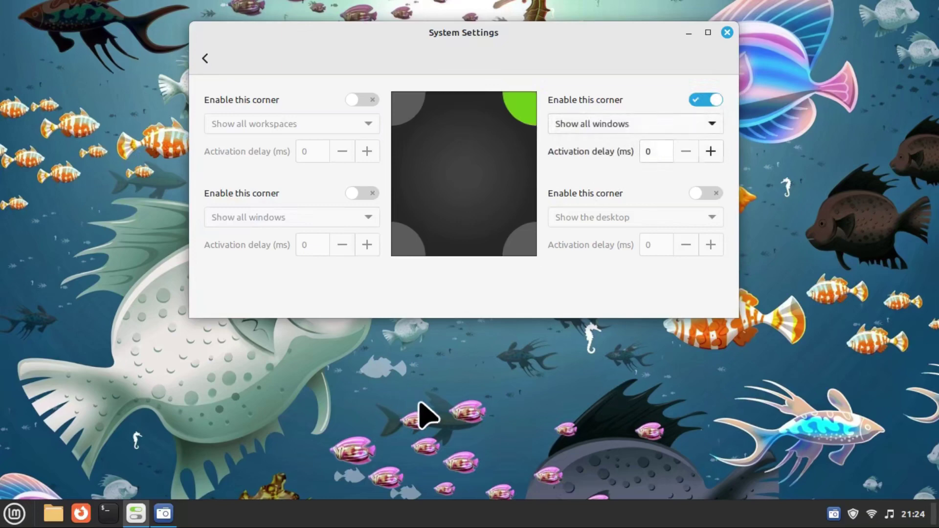
{"action": "mouse_move", "coordinate": [937, 3]}
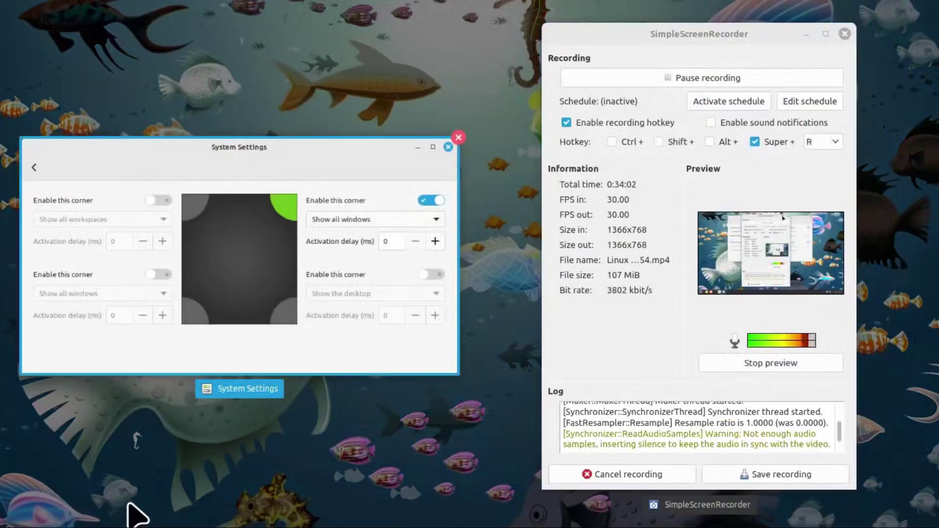
{"action": "left_click", "coordinate": [341, 362]}
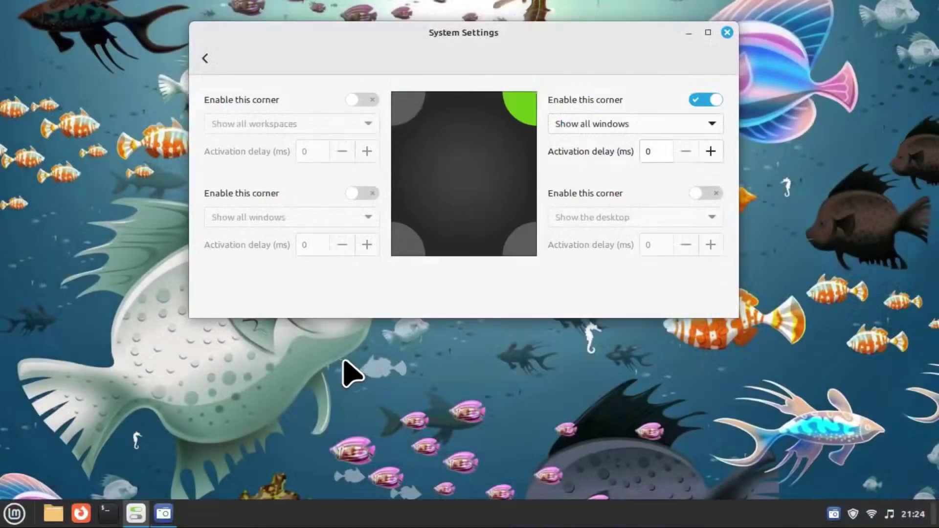
{"action": "left_click", "coordinate": [705, 100]}
{"action": "left_click", "coordinate": [207, 59]}
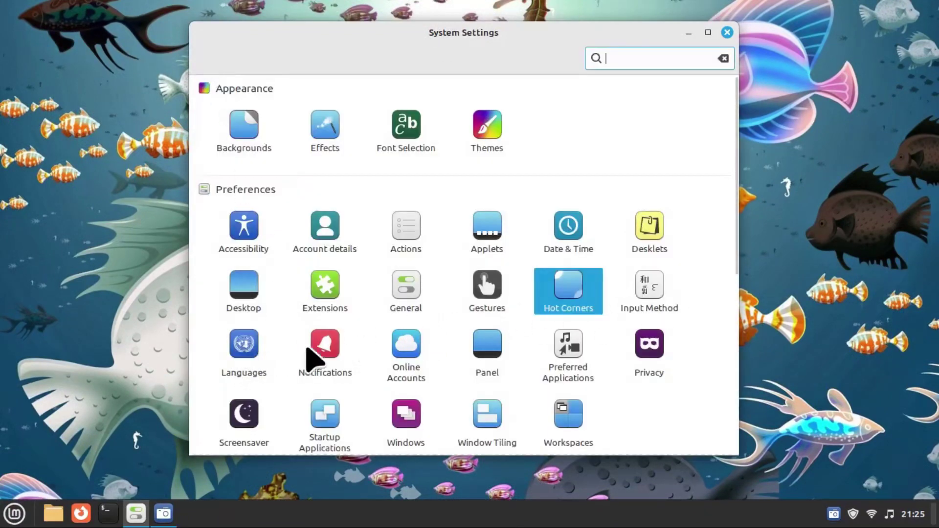
Try turning notifications off and back on in the Notifications settings, and return to the overview
{"action": "left_click", "coordinate": [323, 353]}
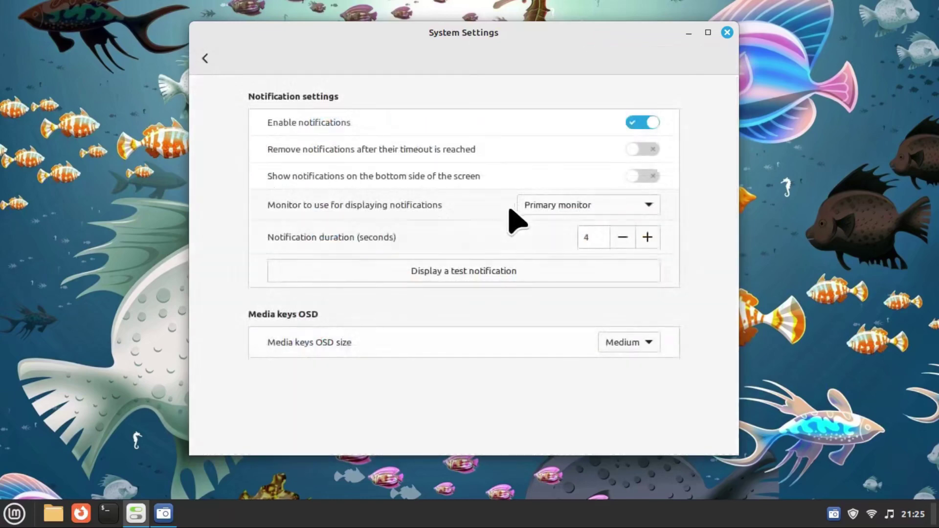
{"action": "left_click", "coordinate": [642, 122]}
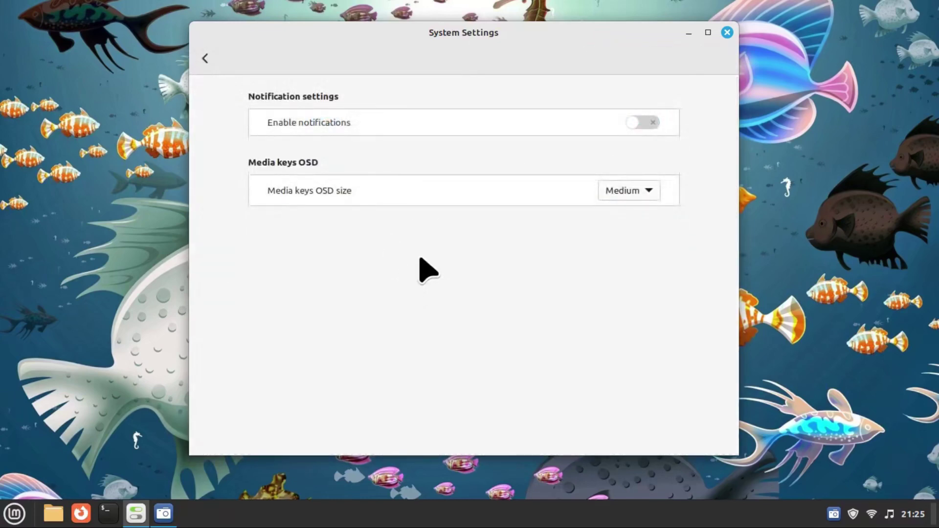
{"action": "left_click", "coordinate": [642, 123]}
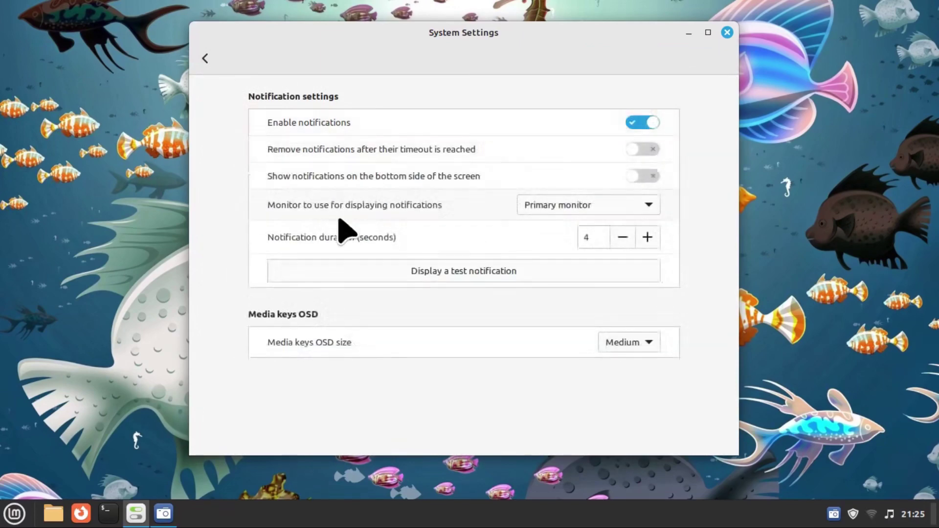
{"action": "left_click", "coordinate": [205, 58]}
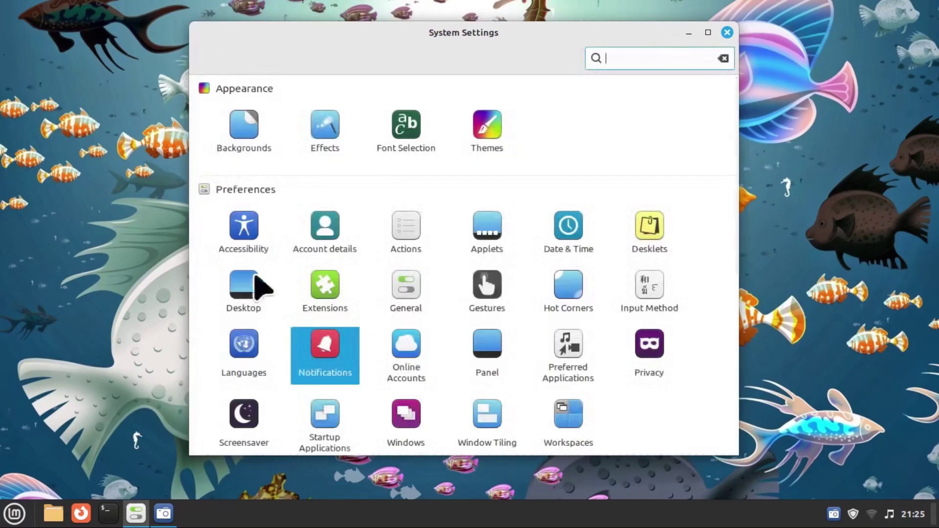
Open the Panel settings, try Auto hide panel, and set the panel visibility to Intelligently hide panel
{"action": "left_click", "coordinate": [483, 354]}
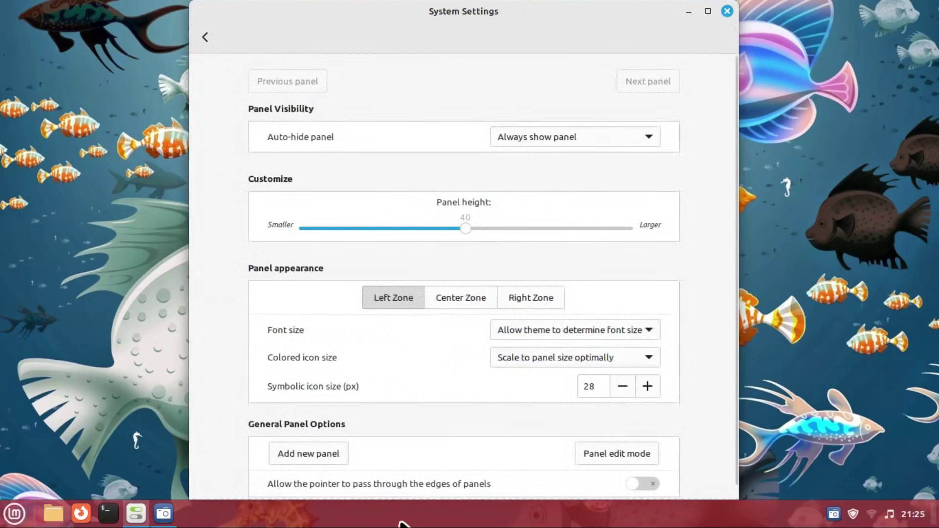
{"action": "mouse_move", "coordinate": [488, 11]}
{"action": "left_mouse_down"}
{"action": "mouse_move", "coordinate": [483, 75]}
{"action": "mouse_move", "coordinate": [472, 15]}
{"action": "left_mouse_up"}
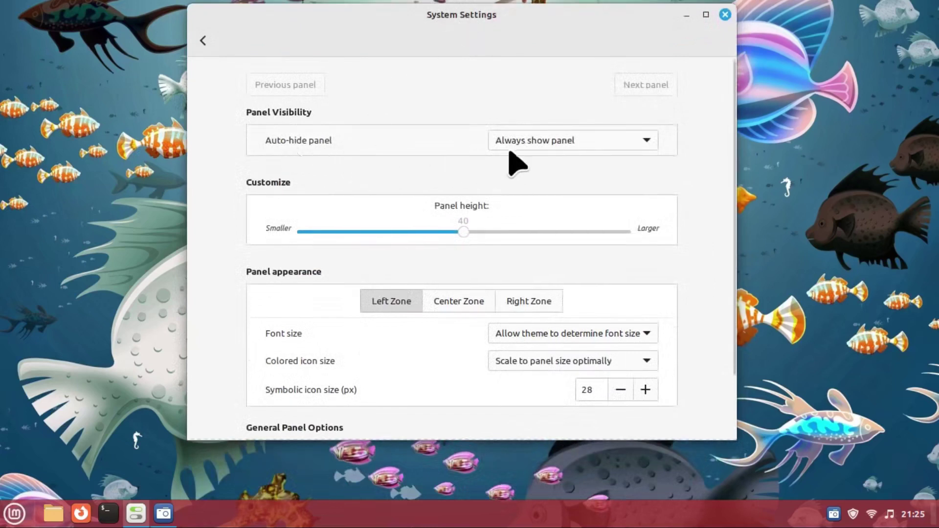
{"action": "left_click", "coordinate": [565, 155]}
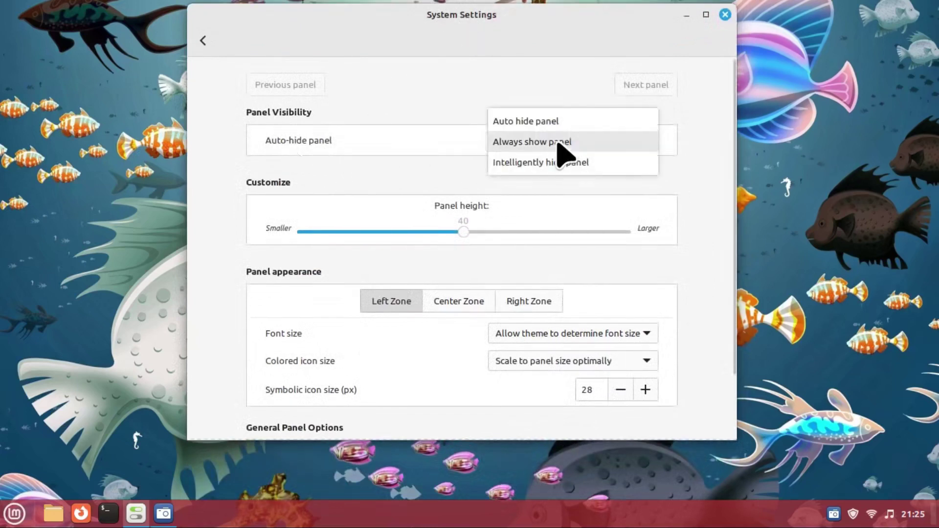
{"action": "left_click", "coordinate": [557, 121]}
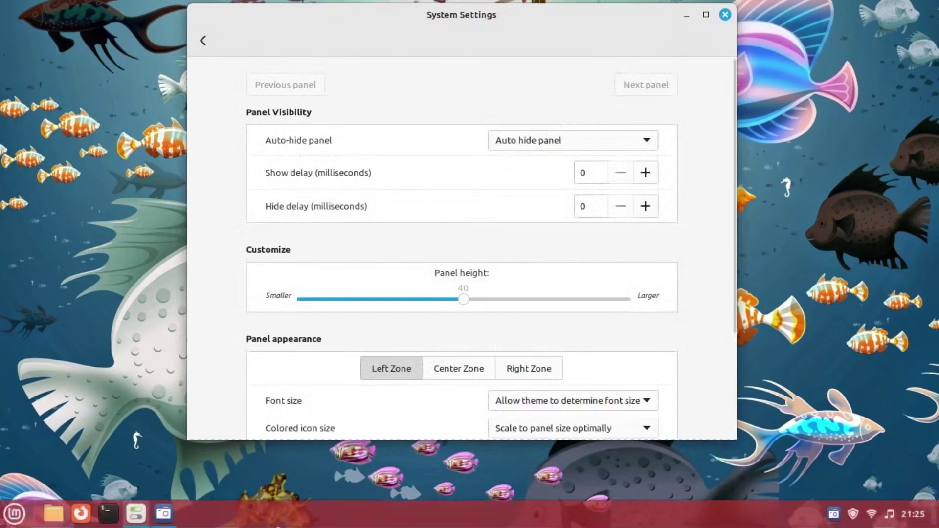
{"action": "left_click", "coordinate": [517, 144]}
{"action": "left_click", "coordinate": [526, 182]}
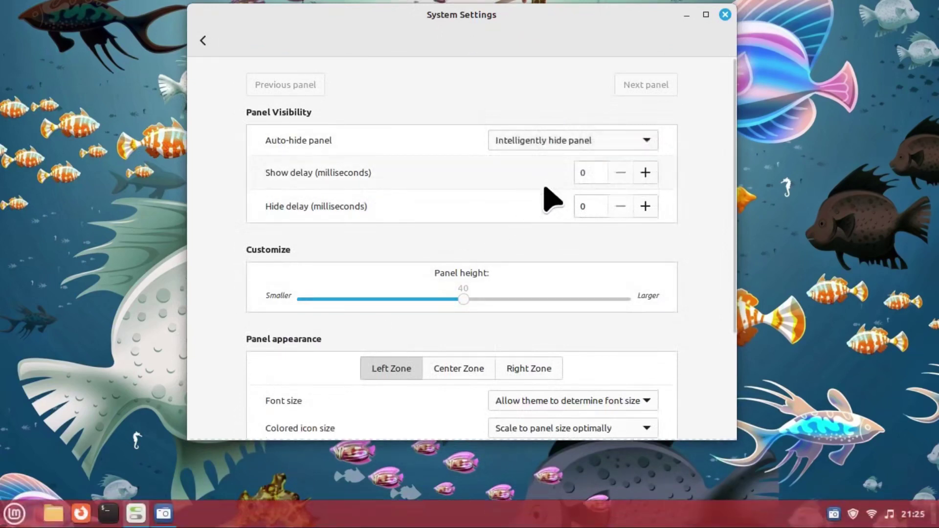
Test the intelligent panel hiding by moving, maximizing and restoring the settings window, keeping Intelligently hide panel selected
{"action": "left_click_drag", "start_coordinate": [465, 27], "coordinate": [462, 31]}
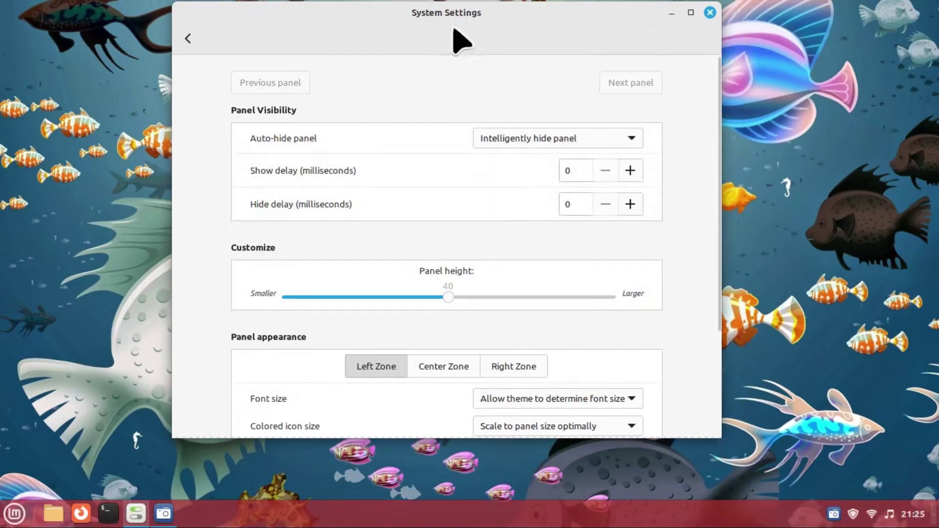
{"action": "left_click_drag", "start_coordinate": [453, 28], "coordinate": [446, 38]}
{"action": "left_click", "coordinate": [694, 31]}
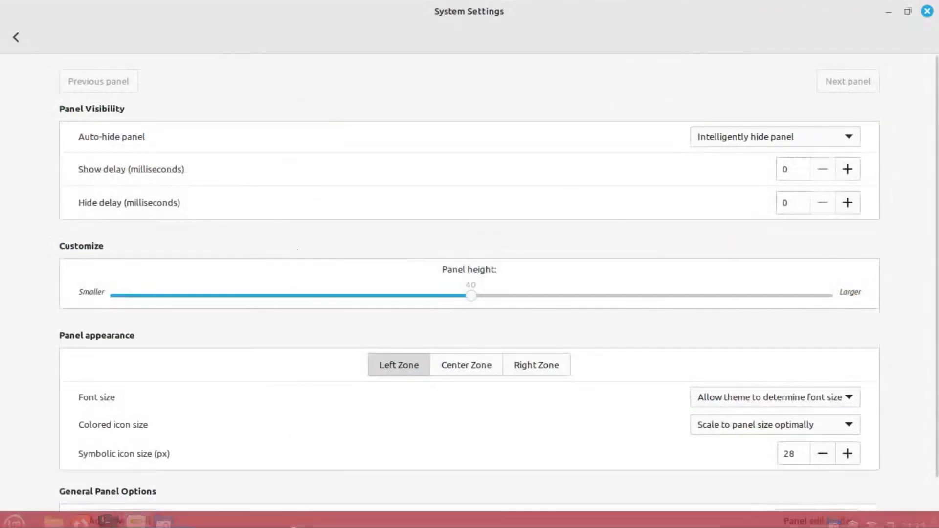
{"action": "left_click", "coordinate": [907, 11]}
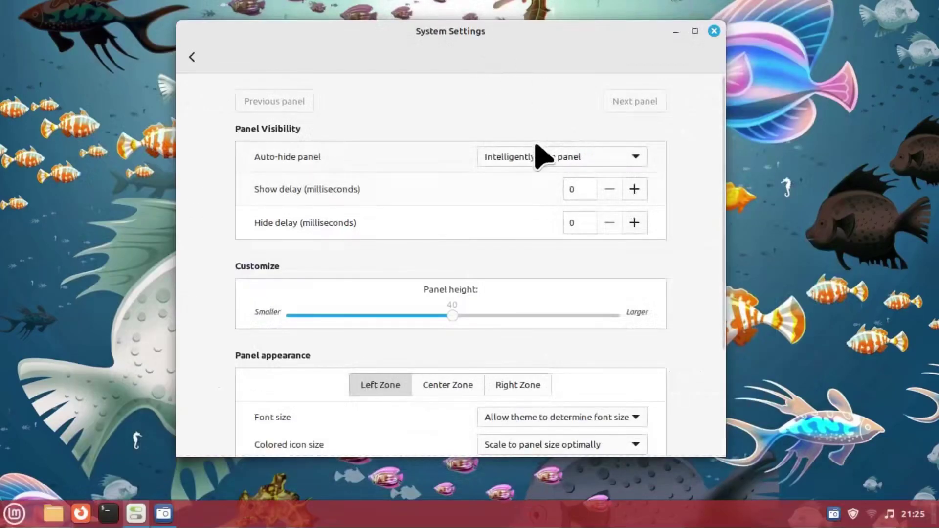
{"action": "left_click", "coordinate": [537, 166]}
{"action": "left_click", "coordinate": [535, 163]}
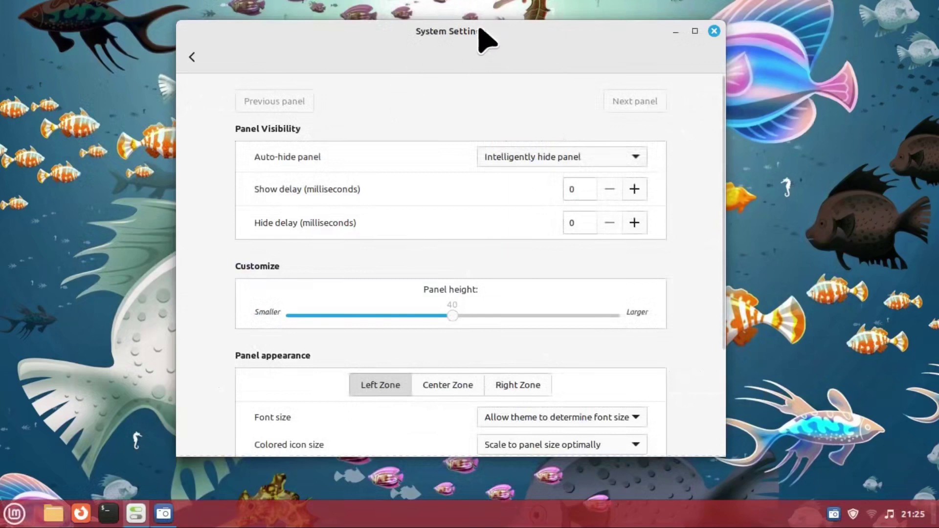
Review the panel height setting and return to the settings overview
{"action": "left_click_drag", "start_coordinate": [468, 32], "coordinate": [462, 23]}
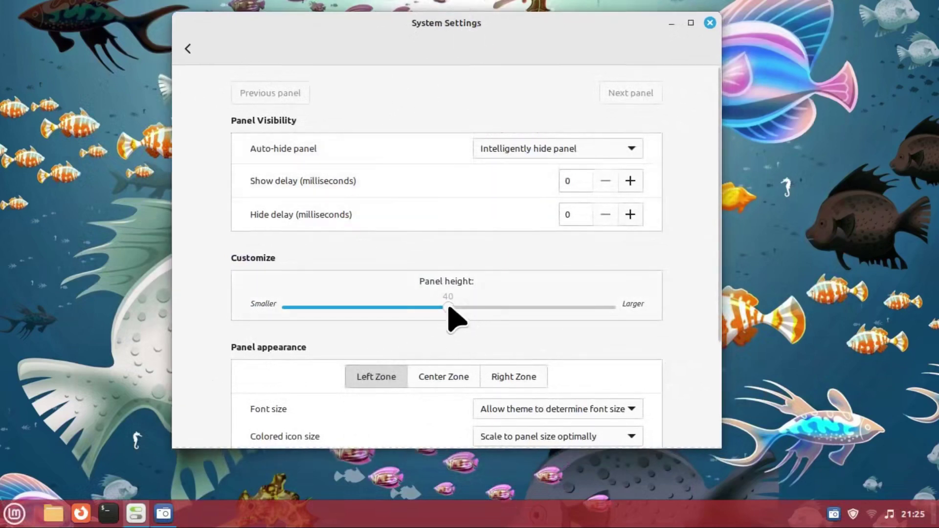
{"action": "mouse_move", "coordinate": [449, 307]}
{"action": "left_mouse_down"}
{"action": "mouse_move", "coordinate": [377, 317]}
{"action": "mouse_move", "coordinate": [446, 314]}
{"action": "left_mouse_up"}
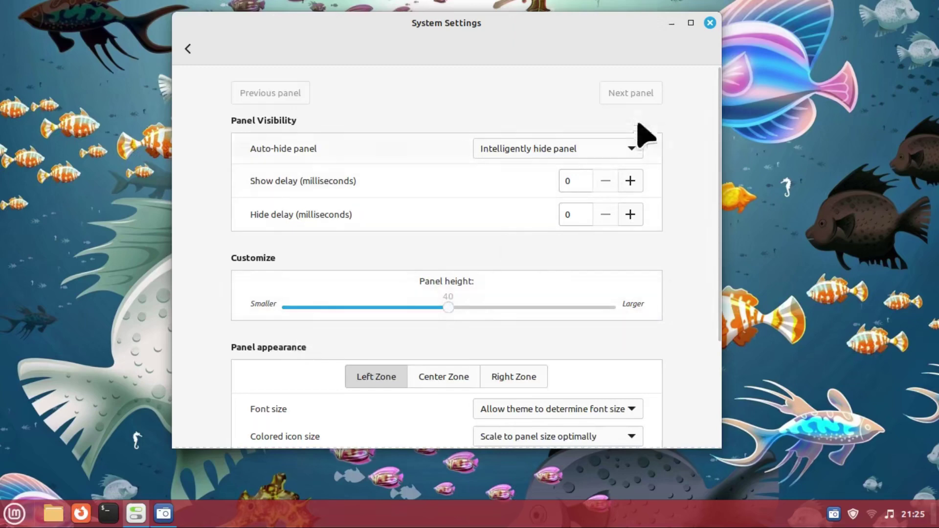
{"action": "left_click", "coordinate": [198, 52]}
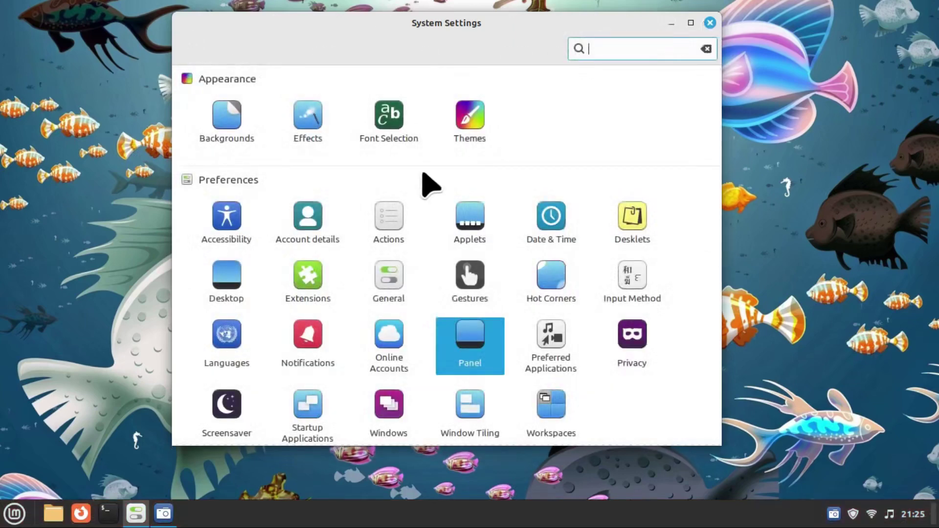
Review the Preferred Applications, including the choices for the default video player, and return to the overview
{"action": "left_click", "coordinate": [557, 348]}
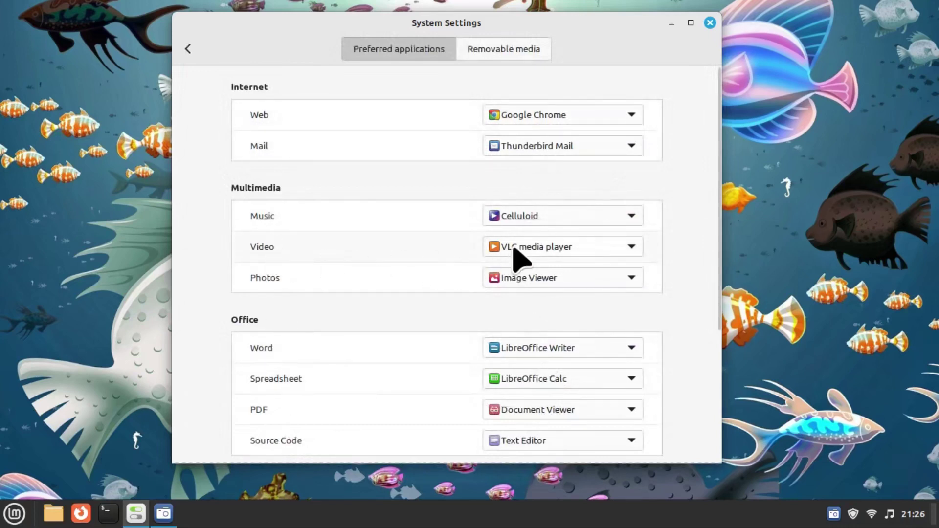
{"action": "left_click", "coordinate": [530, 247]}
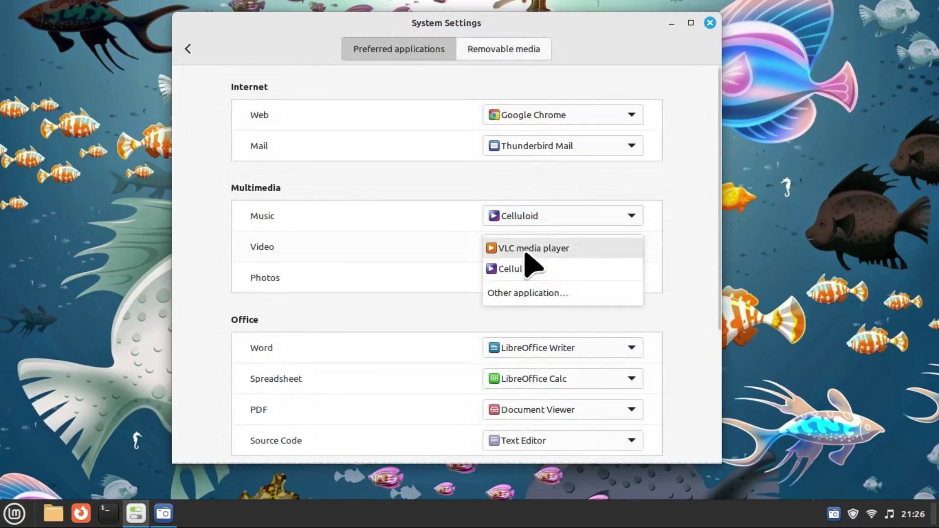
{"action": "left_click", "coordinate": [393, 327]}
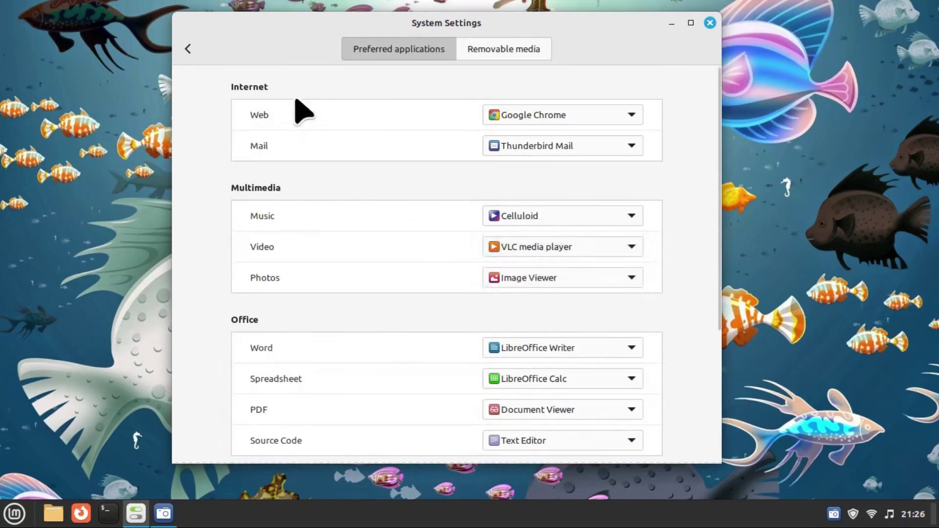
{"action": "left_click", "coordinate": [188, 49]}
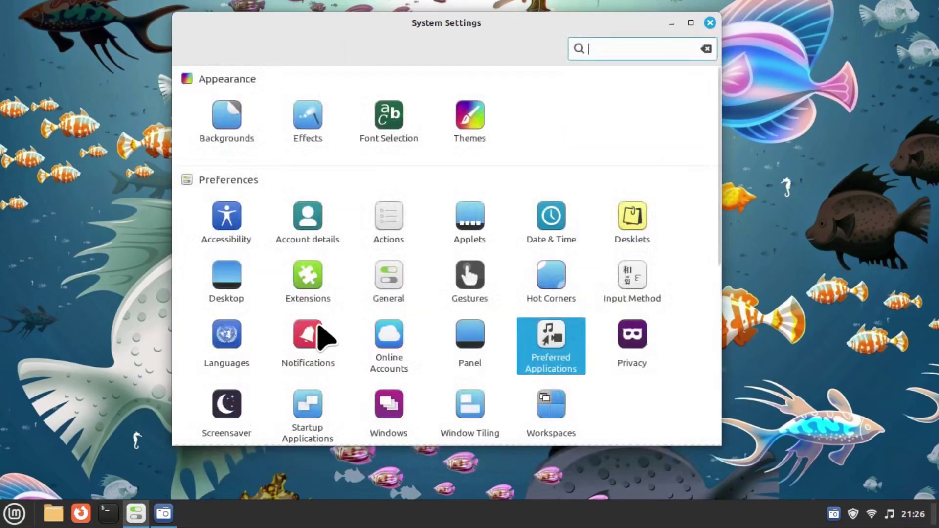
Disable Update Manager and System Reports in the Startup Applications, and return to the overview
{"action": "scroll", "coordinate": [323, 337], "scroll_direction": "down", "scroll_amount": 3}
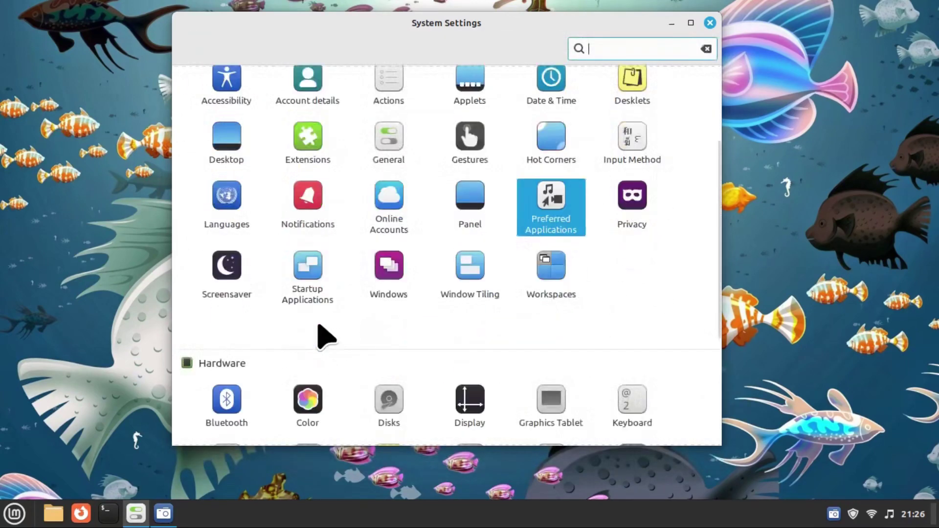
{"action": "left_click", "coordinate": [308, 279]}
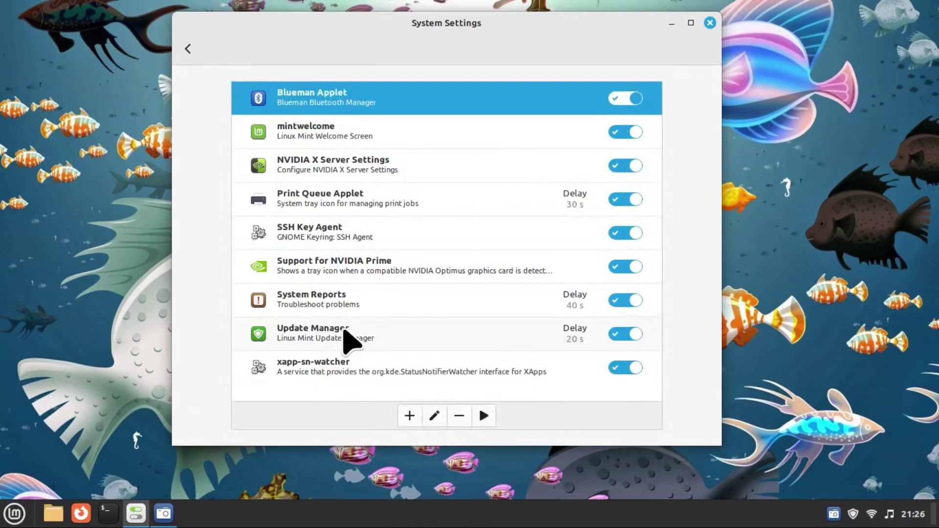
{"action": "left_click", "coordinate": [625, 334]}
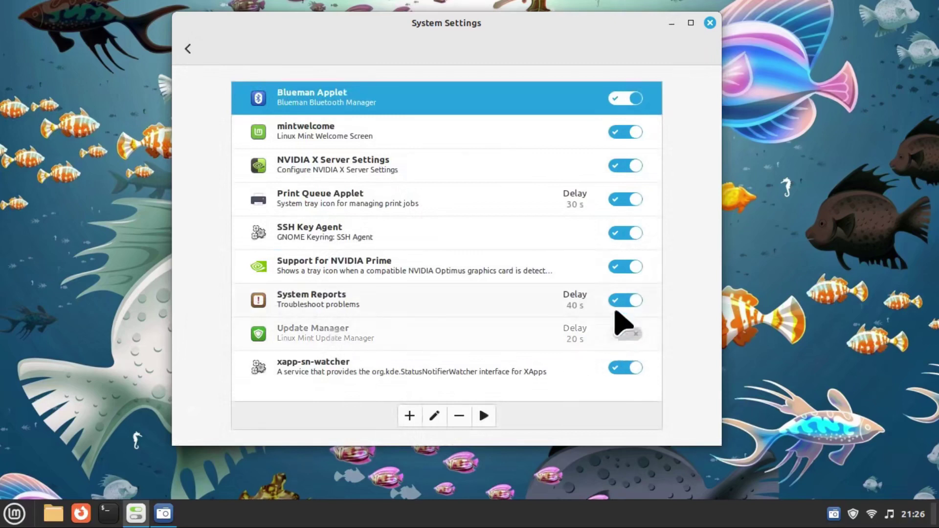
{"action": "left_click", "coordinate": [617, 300]}
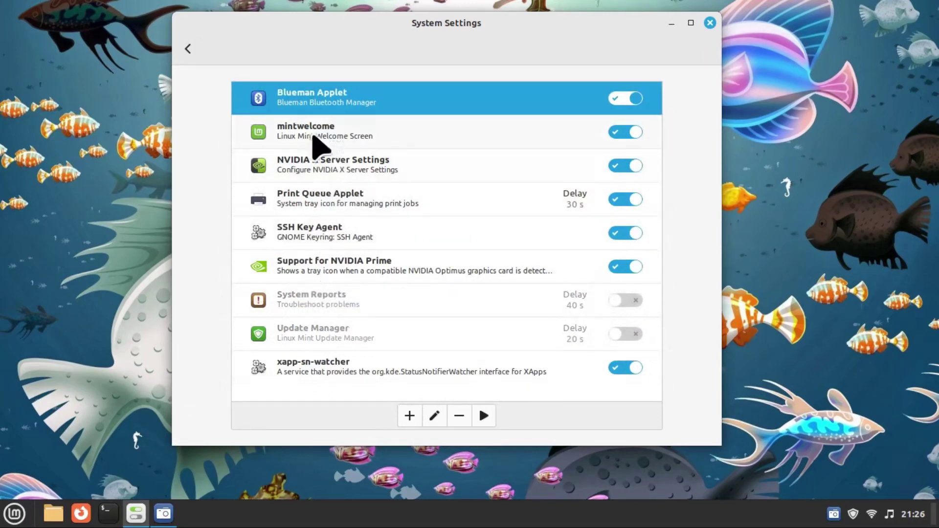
{"action": "left_click", "coordinate": [187, 49]}
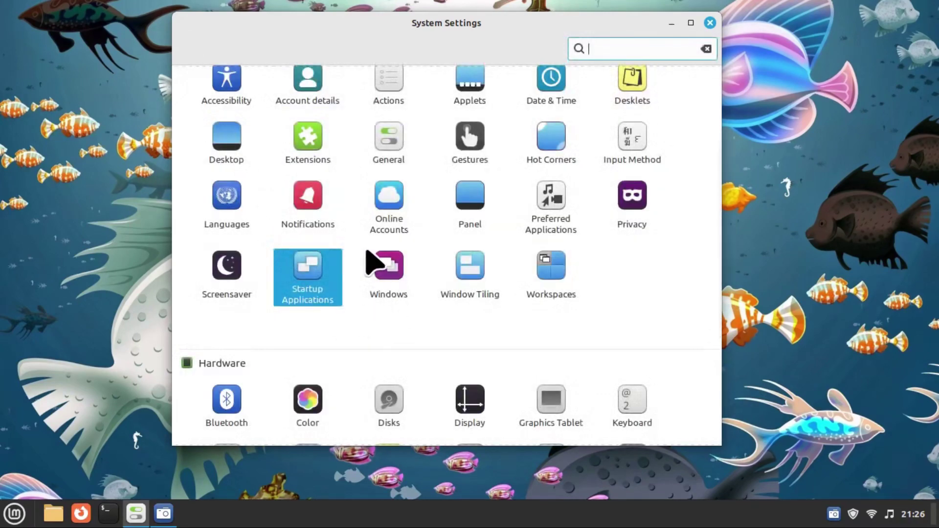
Check the Bluetooth entry in the Hardware section and open the Keyboard settings
{"action": "scroll", "coordinate": [372, 259], "scroll_direction": "down", "scroll_amount": 5}
{"action": "left_click", "coordinate": [226, 229]}
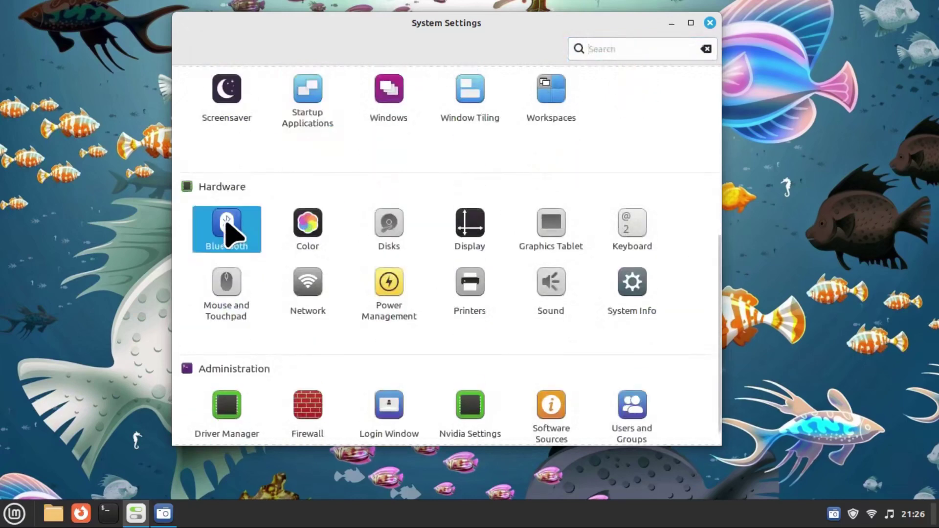
{"action": "left_click", "coordinate": [366, 46]}
{"action": "left_click", "coordinate": [637, 232]}
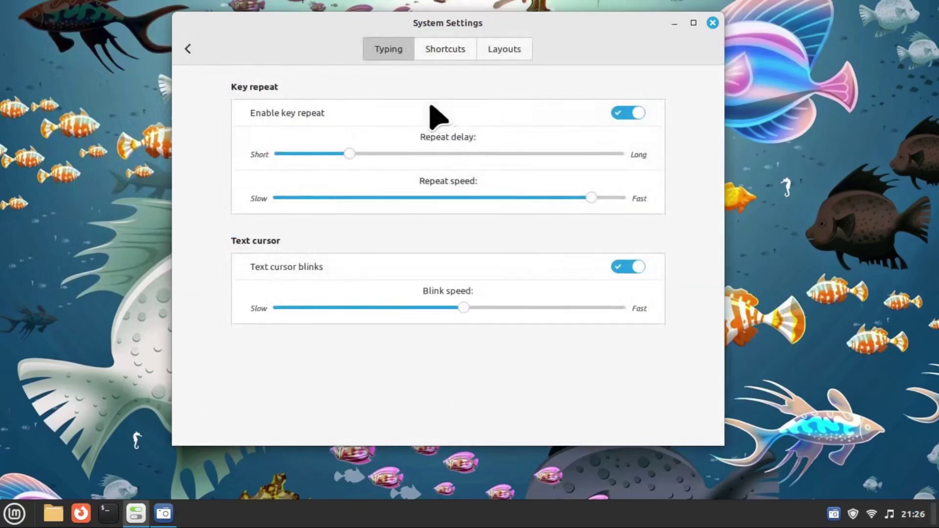
Browse the Preferences category of the application menu and return to the Keyboard settings
{"action": "left_click", "coordinate": [3, 525]}
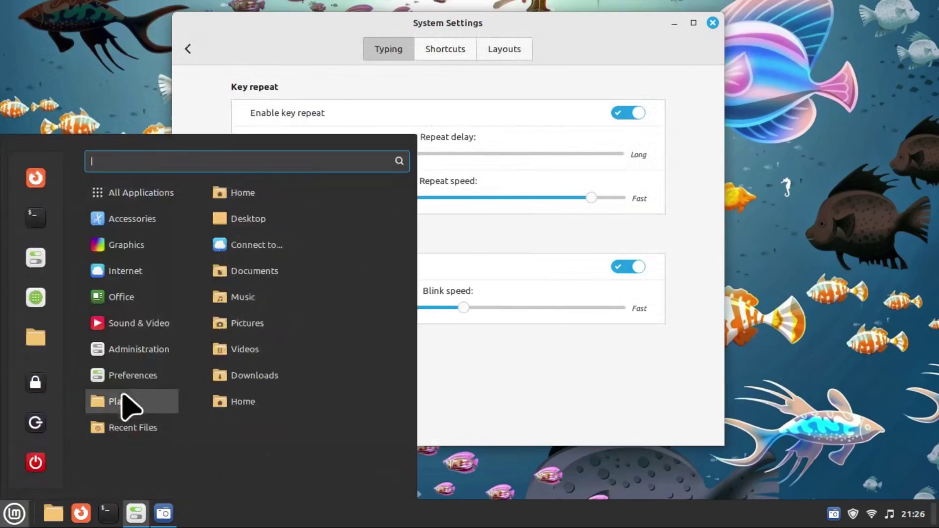
{"action": "mouse_move", "coordinate": [132, 375]}
{"action": "scroll", "coordinate": [268, 394], "scroll_direction": "down", "scroll_amount": 5}
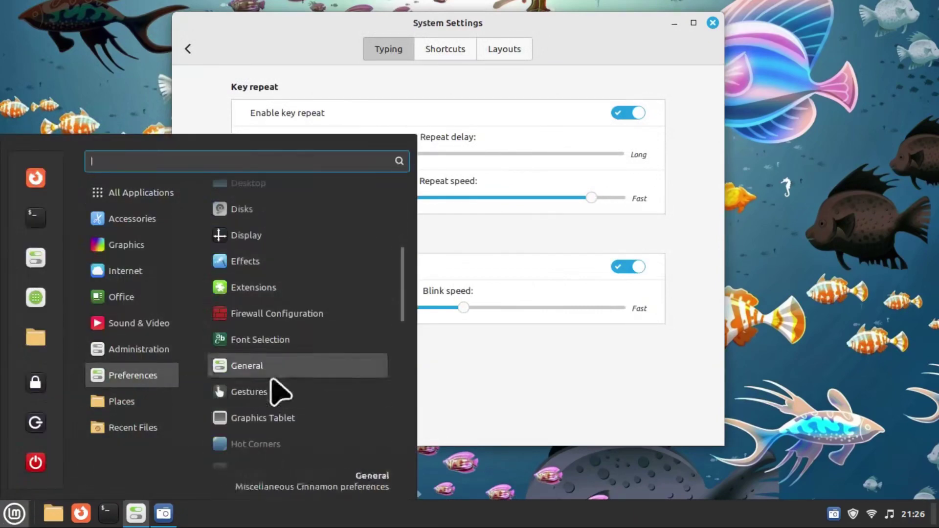
{"action": "scroll", "coordinate": [279, 388], "scroll_direction": "down", "scroll_amount": 3}
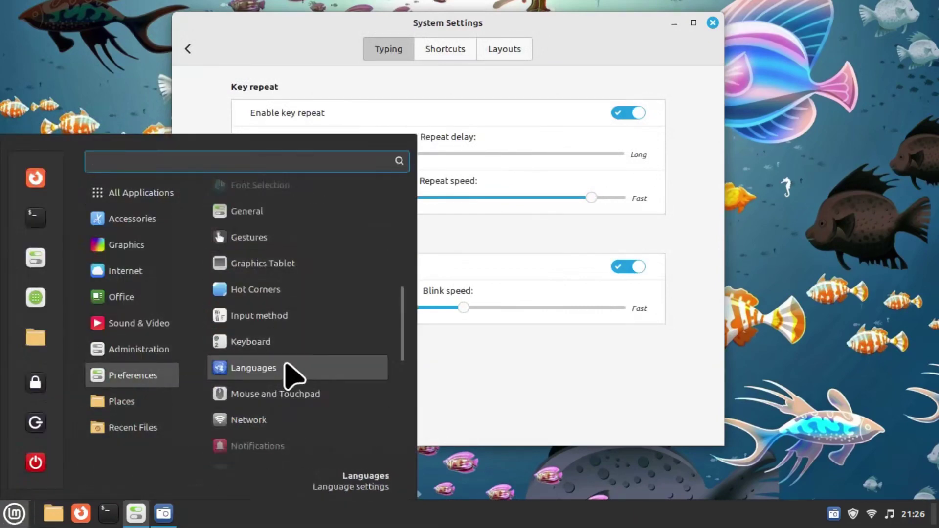
{"action": "left_click", "coordinate": [557, 66]}
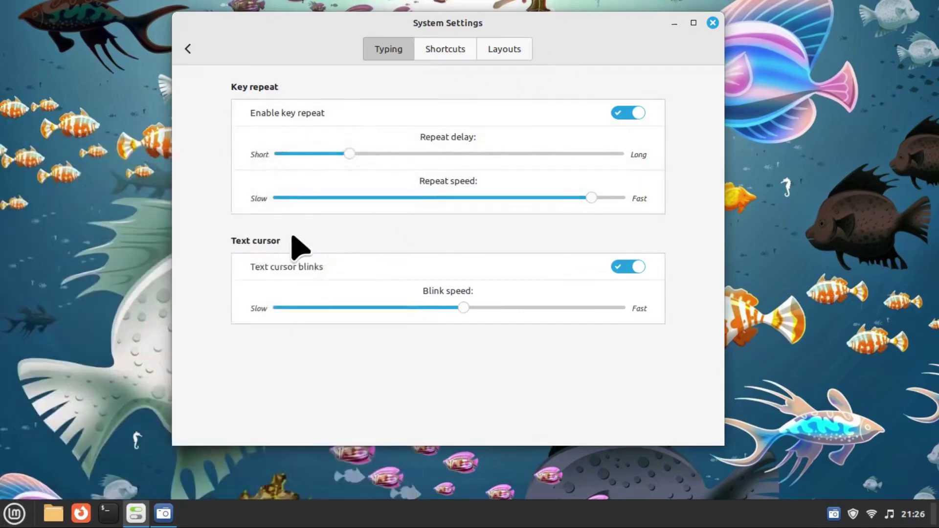
Add the Tamil (TamilNet '99) keyboard layout and check the layout choices offered by the panel indicator
{"action": "left_click", "coordinate": [510, 55]}
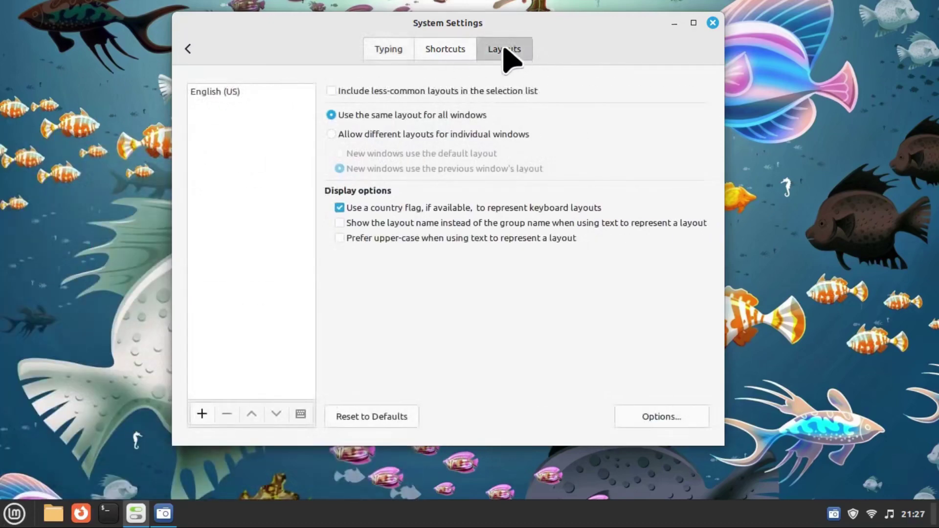
{"action": "left_click", "coordinate": [200, 413]}
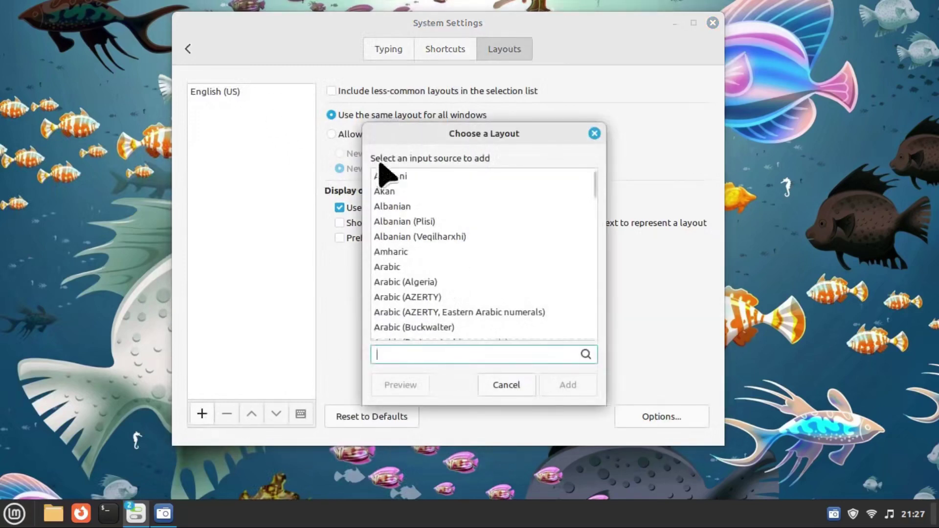
{"action": "type", "text": "tamil"}
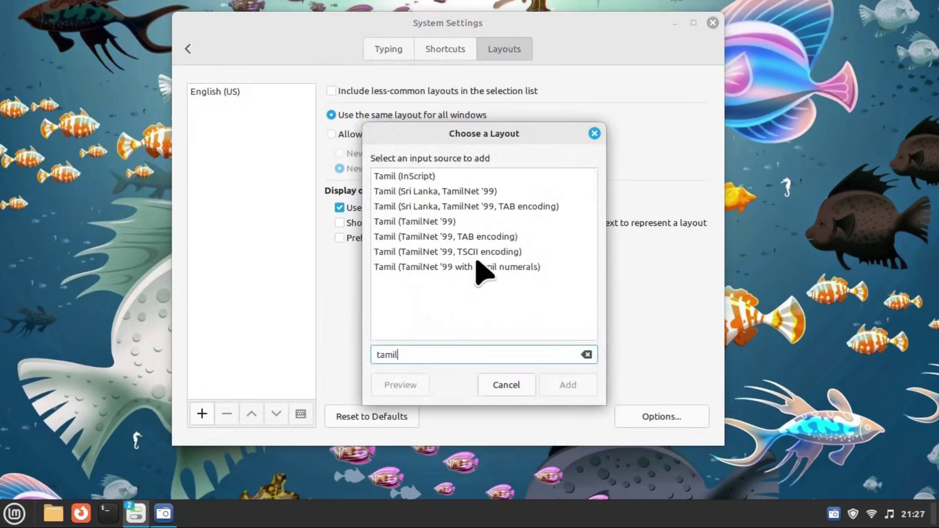
{"action": "left_click", "coordinate": [452, 222]}
{"action": "left_click", "coordinate": [581, 386]}
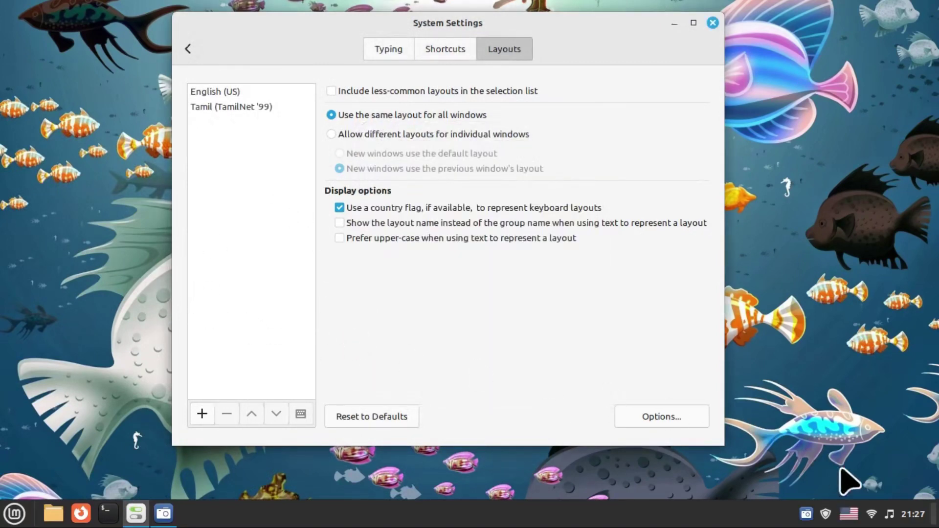
{"action": "left_click", "coordinate": [852, 512]}
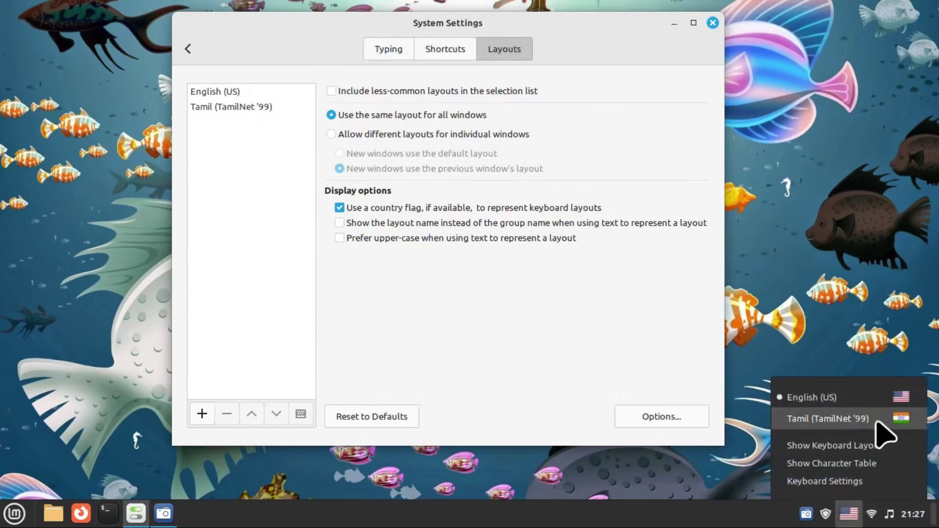
{"action": "left_click", "coordinate": [547, 382]}
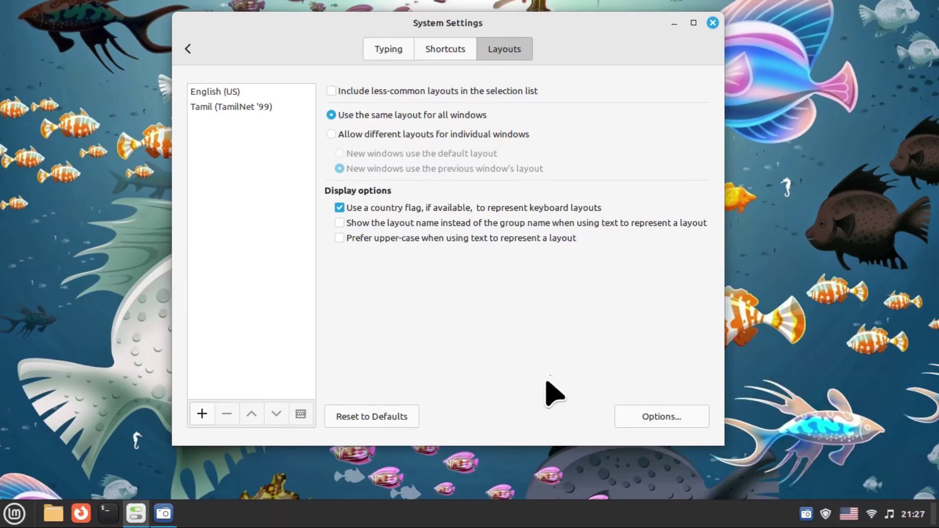
Review the shortcuts for switching to another layout in the Keyboard Layout Options, and close the dialog
{"action": "left_click", "coordinate": [660, 417]}
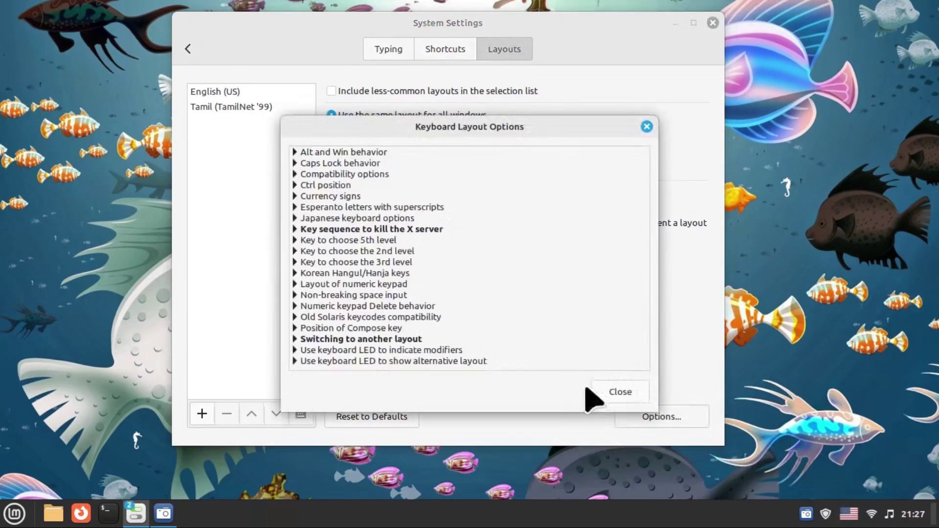
{"action": "left_click", "coordinate": [295, 339]}
{"action": "scroll", "coordinate": [308, 339], "scroll_direction": "down", "scroll_amount": 3}
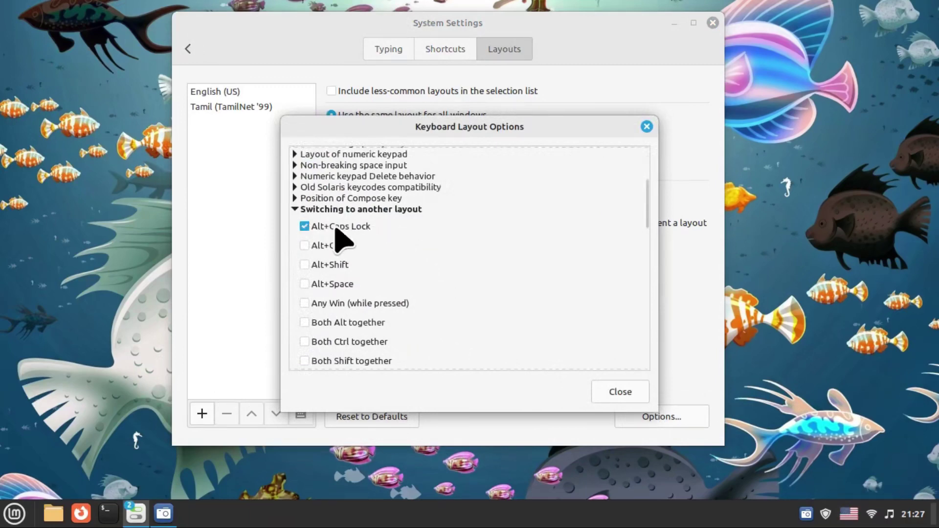
{"action": "left_click", "coordinate": [646, 127]}
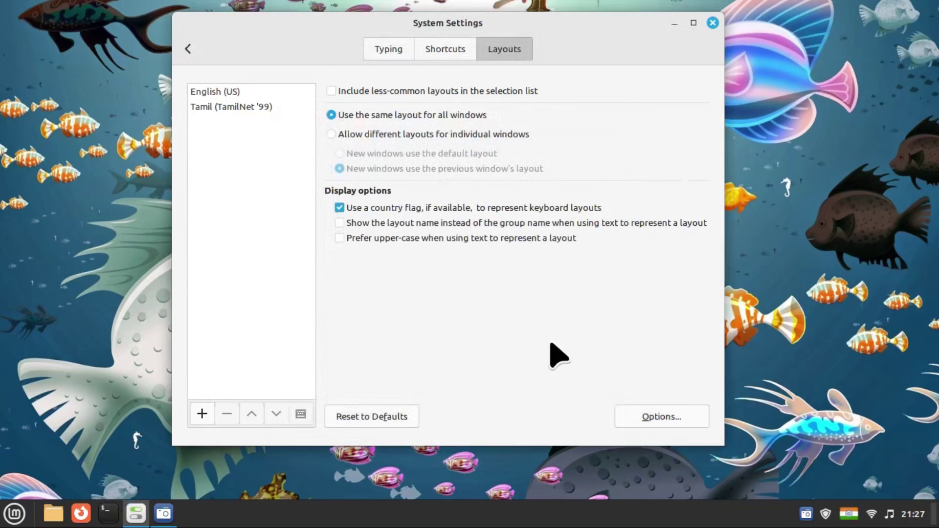
Return to the settings overview and make Tamil the active keyboard layout
{"action": "left_click", "coordinate": [856, 514]}
{"action": "left_click", "coordinate": [855, 514]}
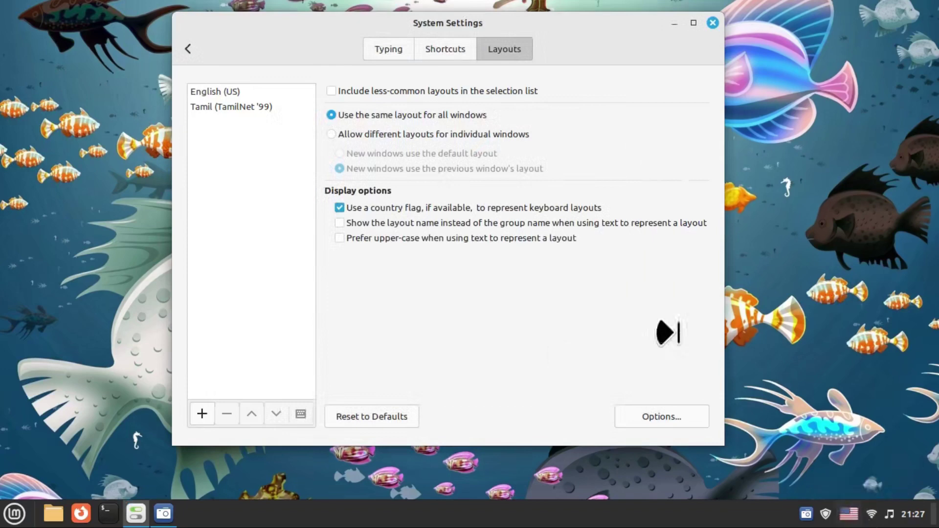
{"action": "left_click", "coordinate": [188, 48]}
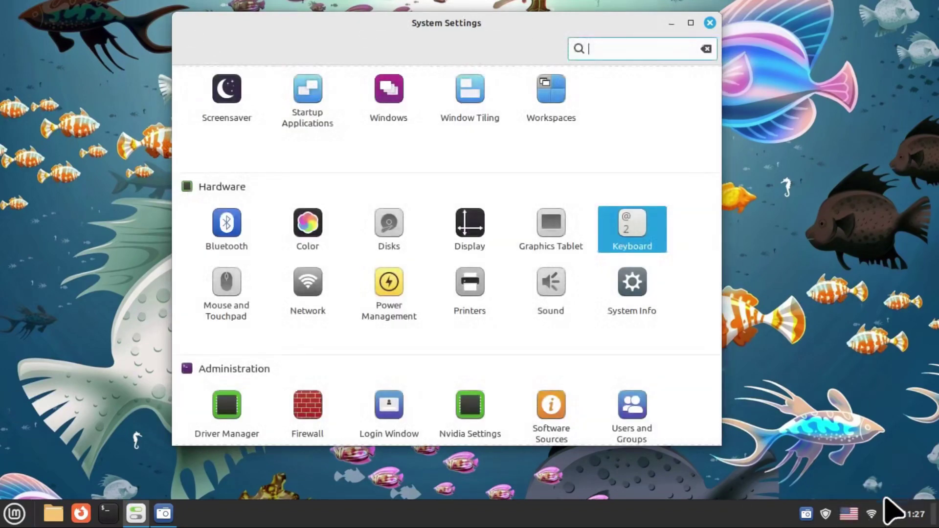
{"action": "left_click", "coordinate": [851, 513]}
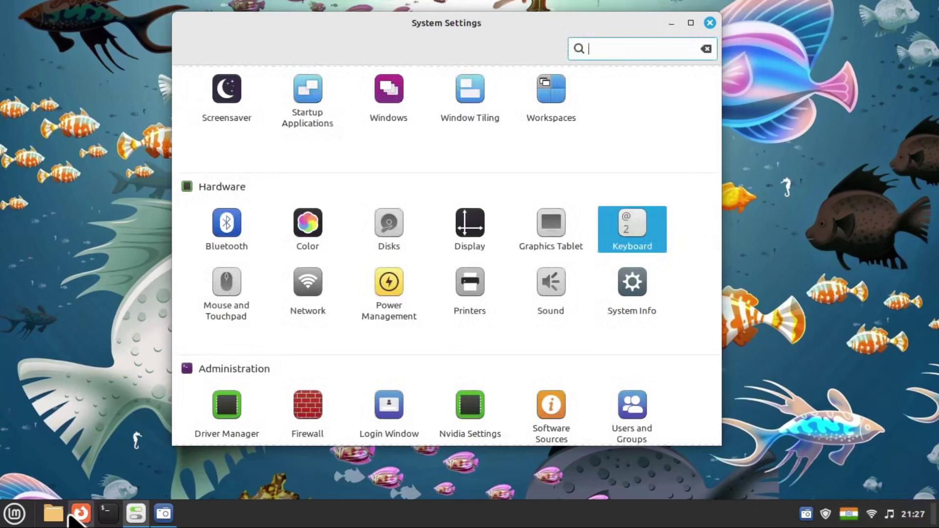
Create a folder named தமிழ் in the Home folder
{"action": "left_click", "coordinate": [68, 514]}
{"action": "right_click", "coordinate": [533, 270]}
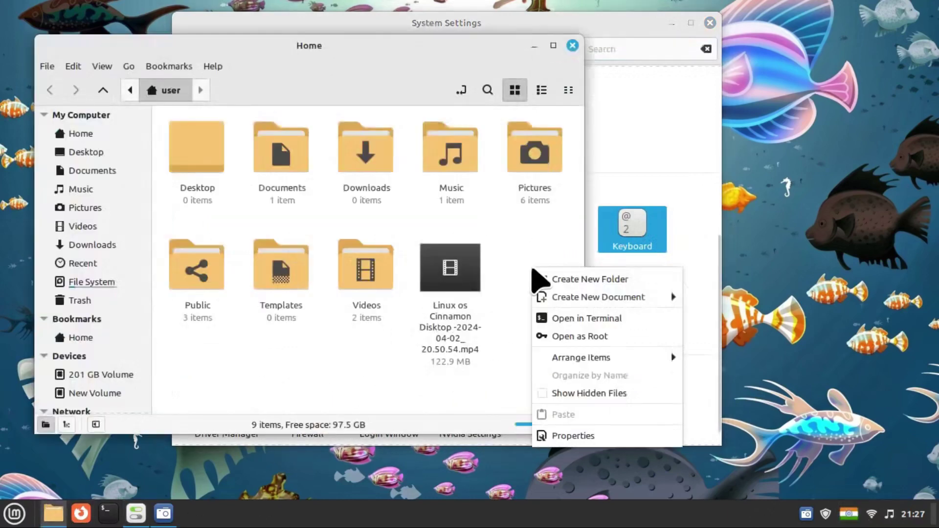
{"action": "left_click", "coordinate": [559, 281]}
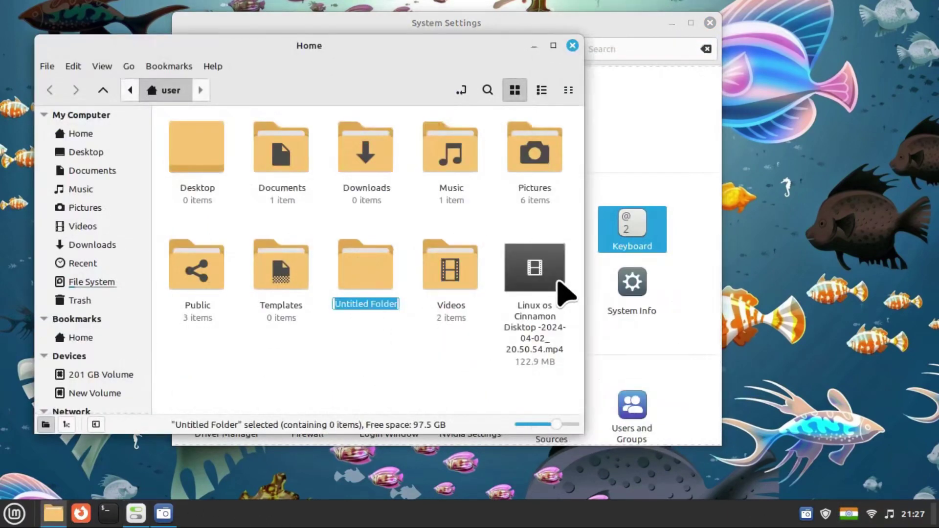
{"action": "type", "text": "ा"}
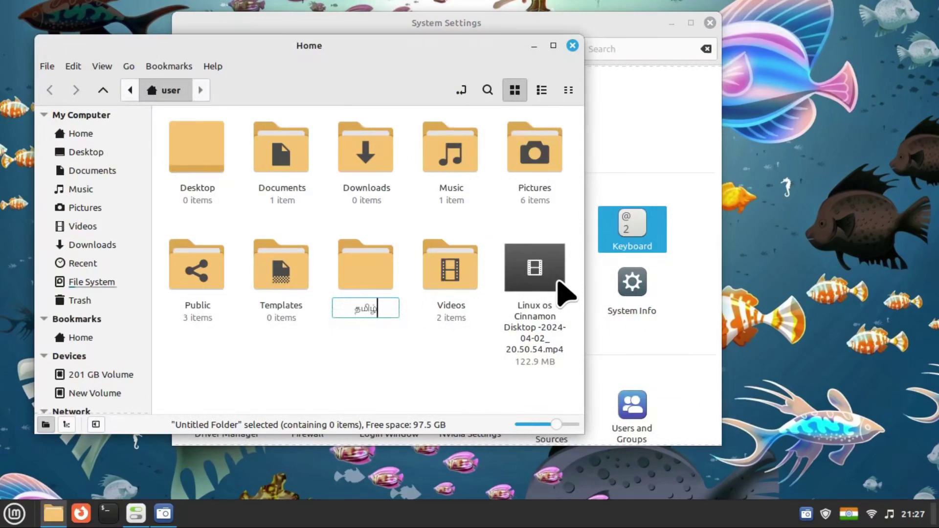
{"action": "left_click", "coordinate": [357, 342]}
Delete the தமிழ் folder from the Home folder and minimize the file manager
{"action": "left_click", "coordinate": [450, 284]}
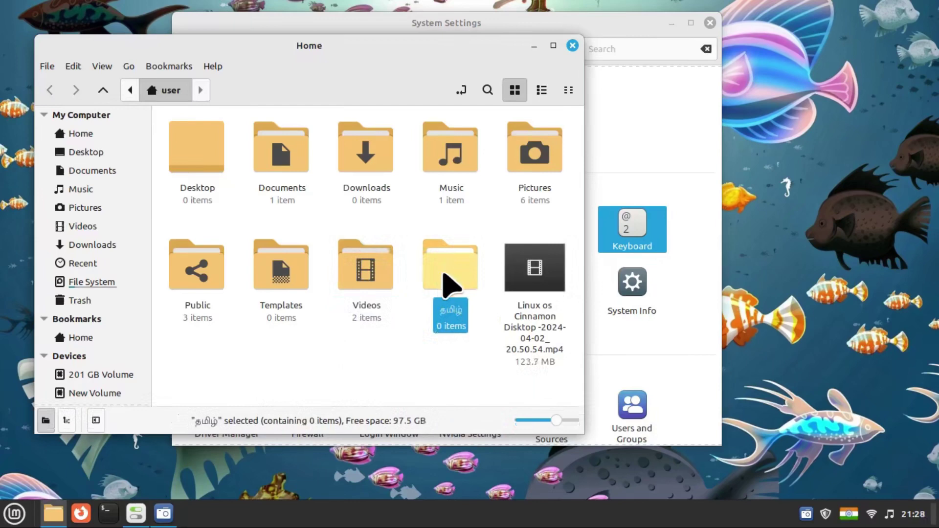
{"action": "key", "text": "Delete"}
{"action": "left_click", "coordinate": [534, 46]}
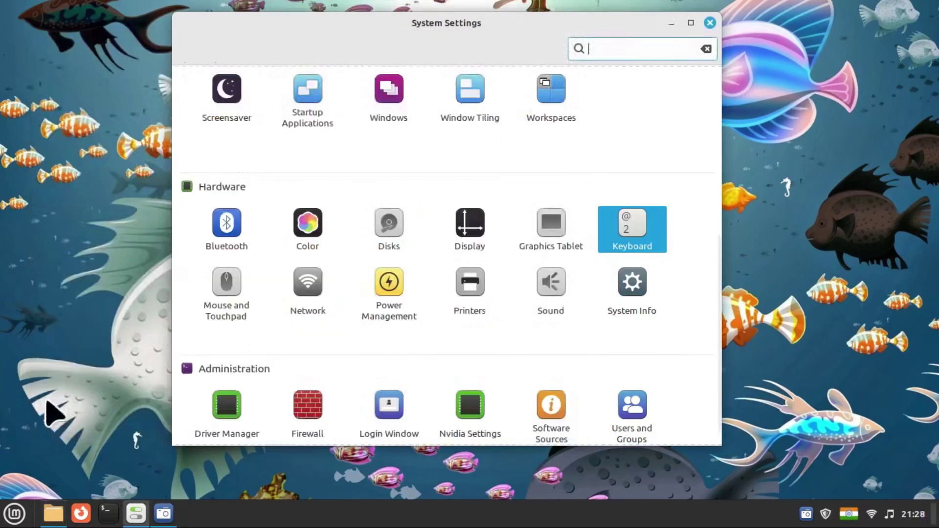
Switch to Firefox, dismiss the welcome popup, search Google for தமிழ் and close the browser after viewing the results
{"action": "left_click", "coordinate": [82, 513]}
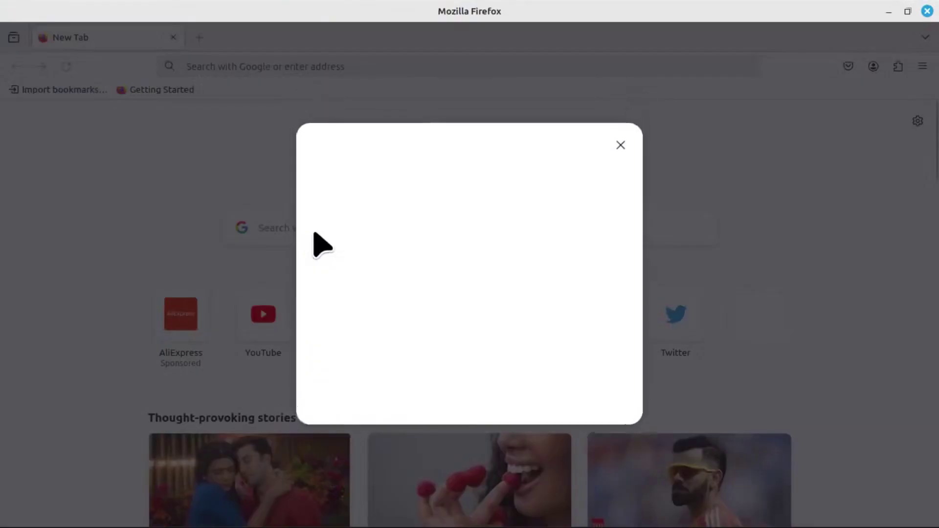
{"action": "left_click", "coordinate": [620, 146]}
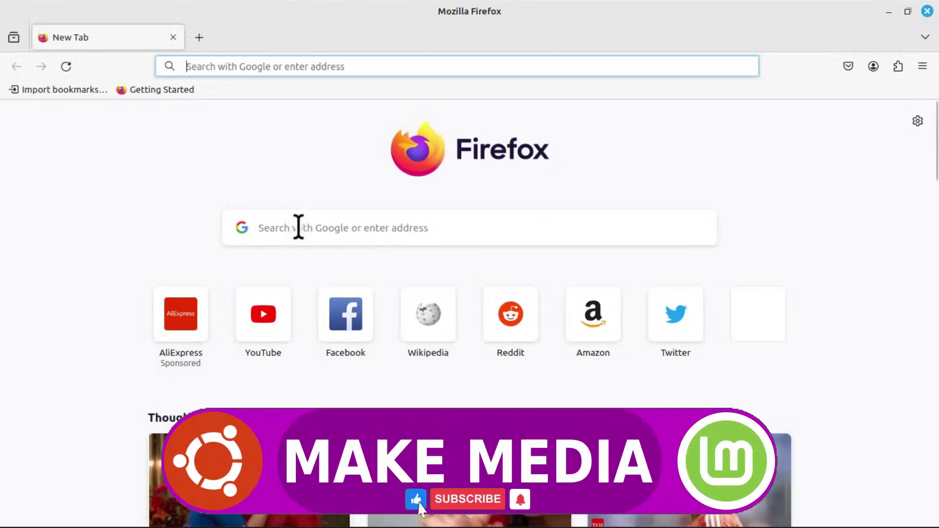
{"action": "left_click", "coordinate": [298, 228]}
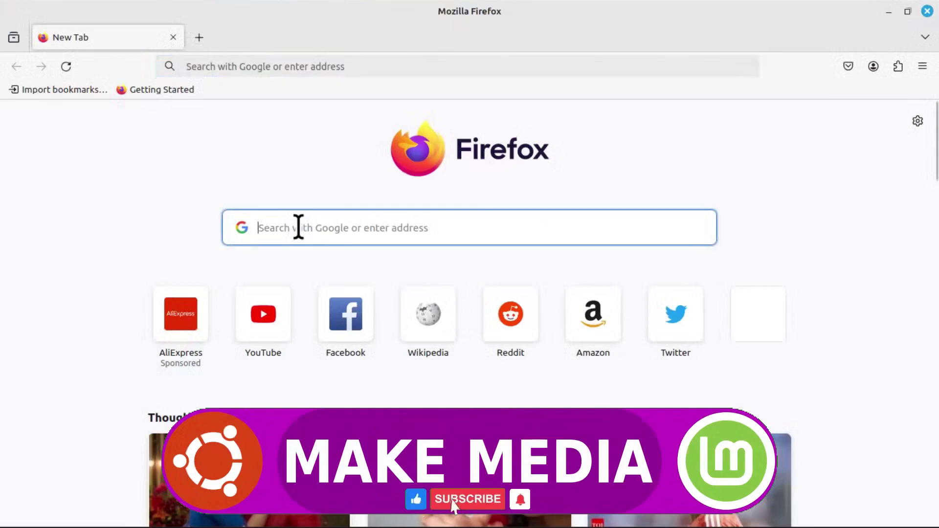
{"action": "type", "text": "த"}
{"action": "key", "text": "BackSpace"}
{"action": "type", "text": "த"}
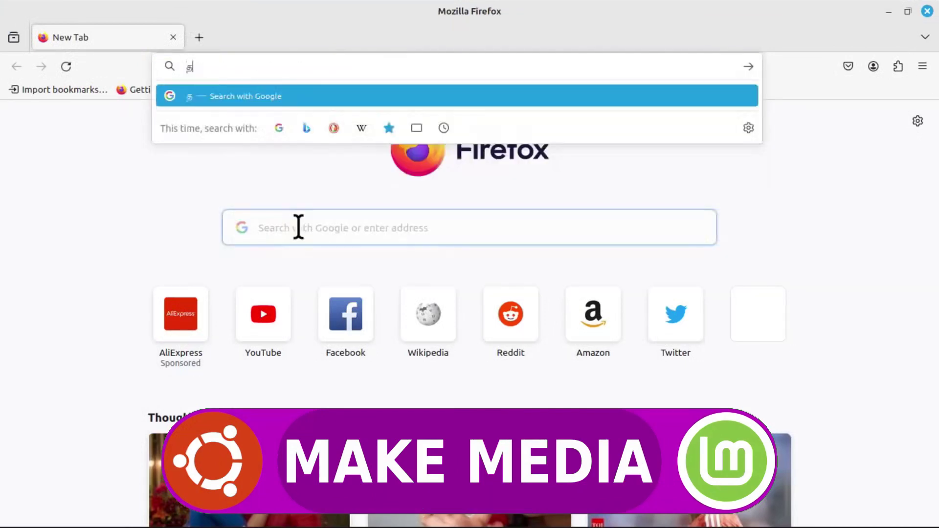
{"action": "type", "text": "மிழ்"}
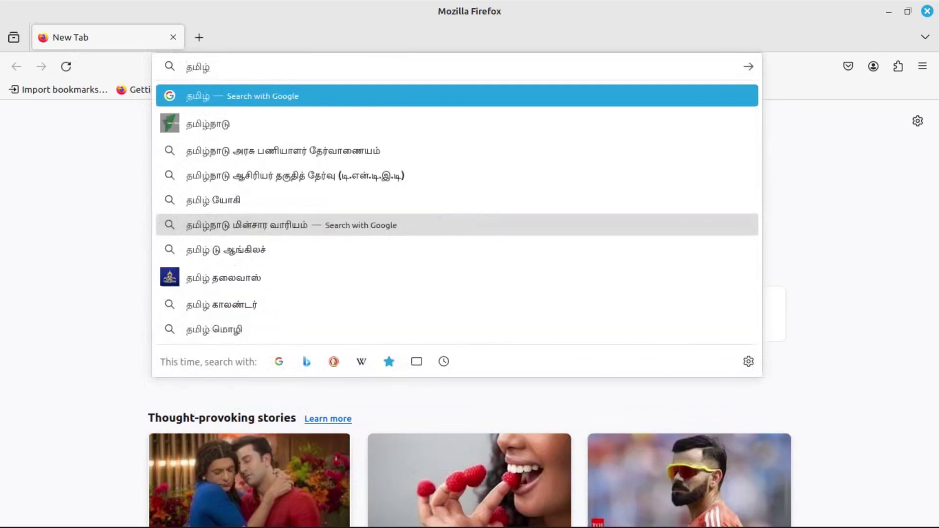
{"action": "key", "text": "Return"}
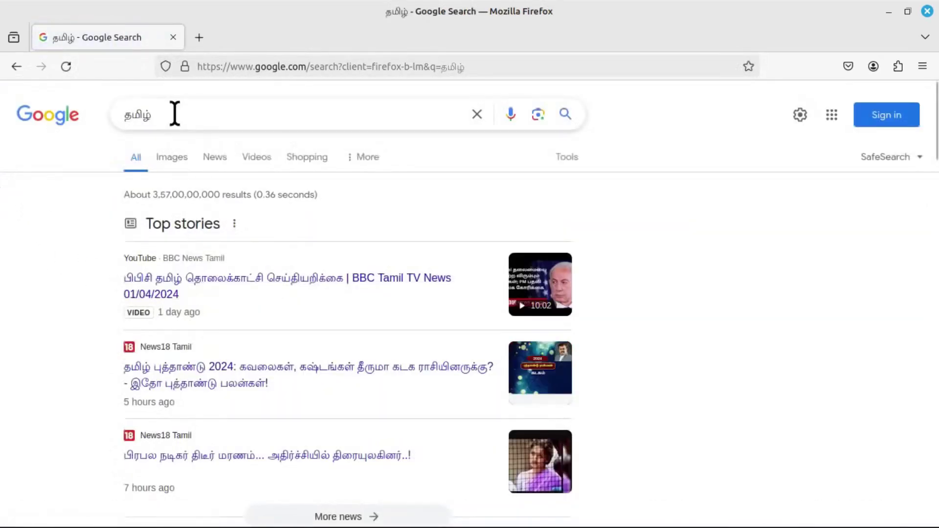
{"action": "left_click", "coordinate": [175, 113]}
{"action": "left_click", "coordinate": [15, 336]}
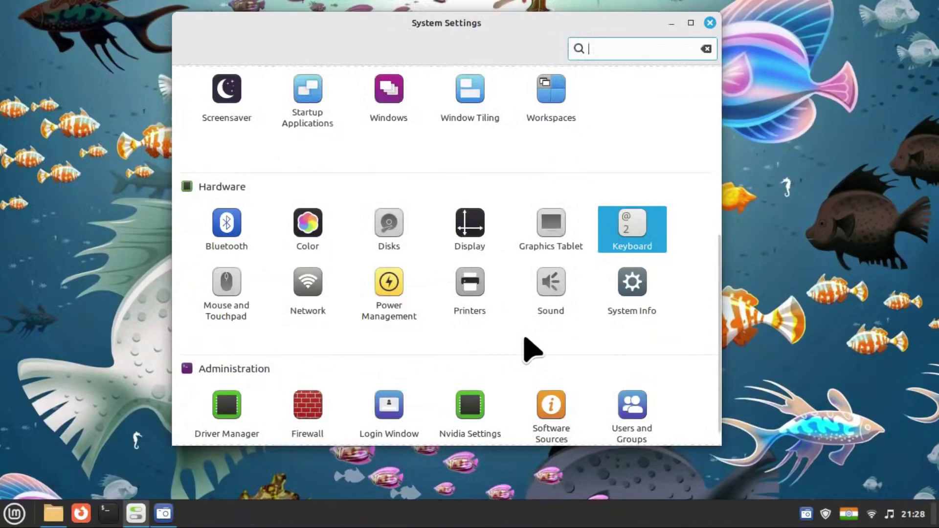
Reopen Firefox, clear the Tamil text from the search, and switch the keyboard layout back to English
{"action": "left_click", "coordinate": [630, 218]}
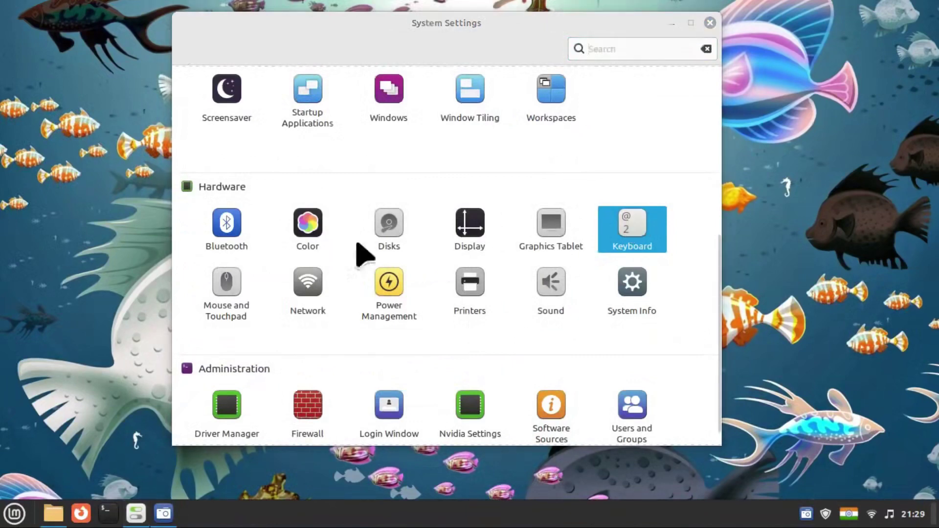
{"action": "left_click", "coordinate": [79, 511]}
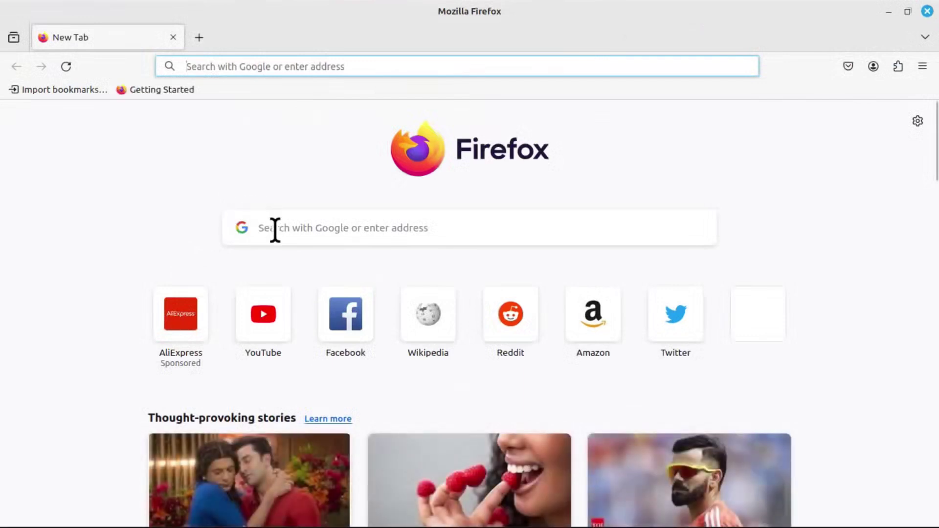
{"action": "left_click", "coordinate": [275, 230]}
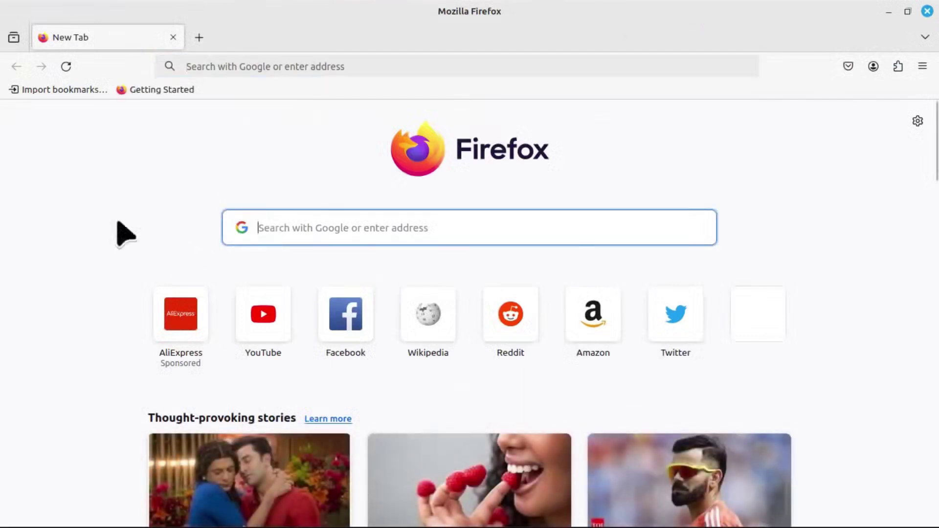
{"action": "type", "text": "Go"}
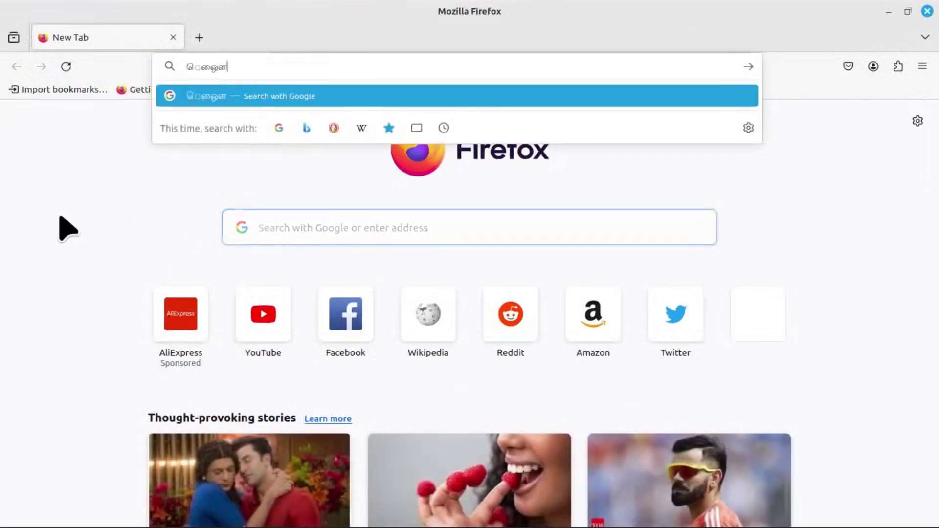
{"action": "key", "text": "BackSpace"}
{"action": "key", "text": "BackSpace"}
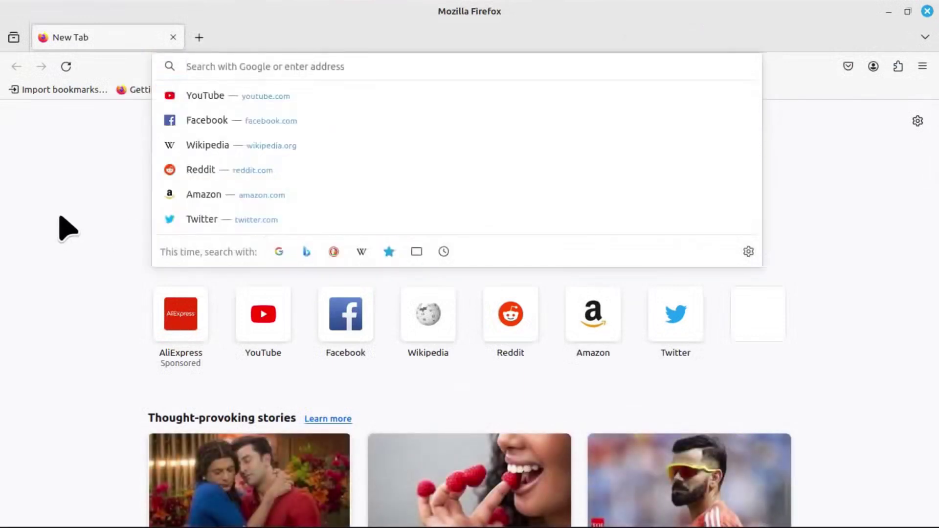
{"action": "key", "text": "super+e"}
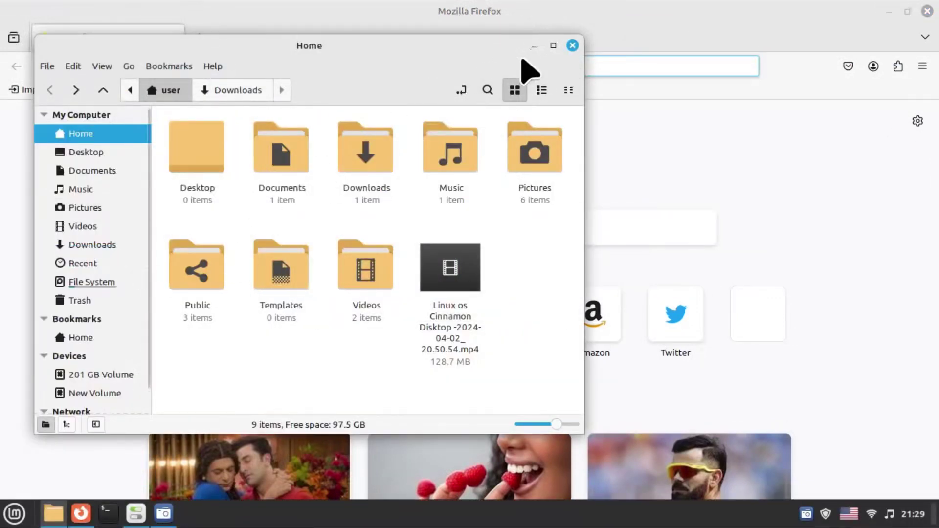
{"action": "left_click", "coordinate": [533, 46]}
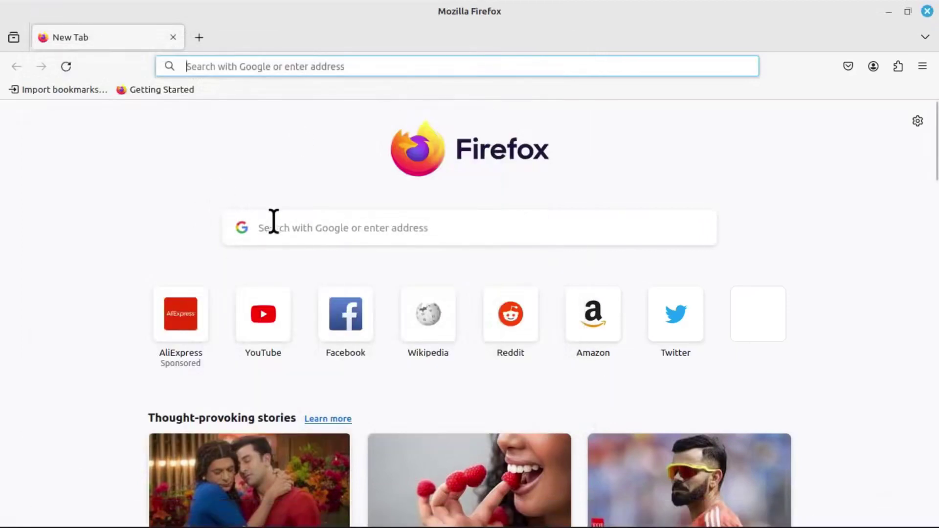
Look up BAAMINI in the browser's search suggestions and close the browser
{"action": "left_click", "coordinate": [275, 221]}
{"action": "type", "text": "BAAMINI"}
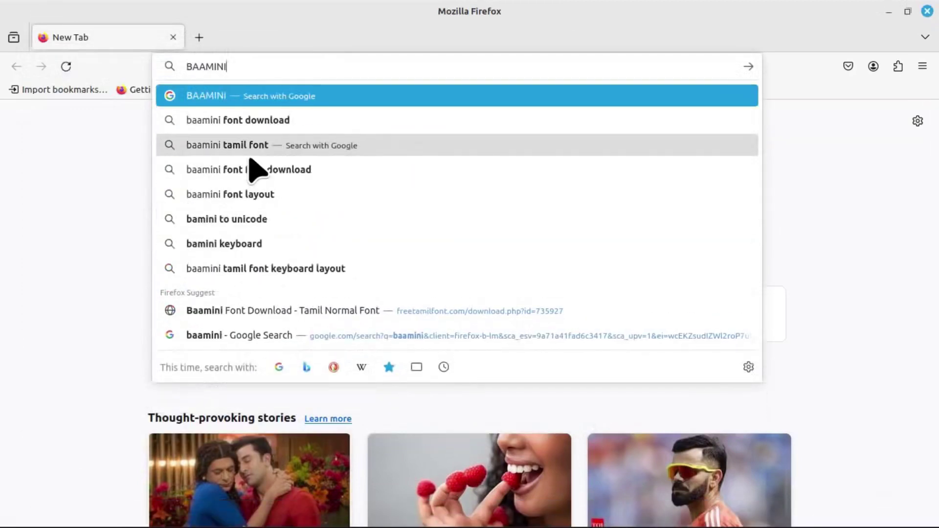
{"action": "left_click", "coordinate": [173, 39]}
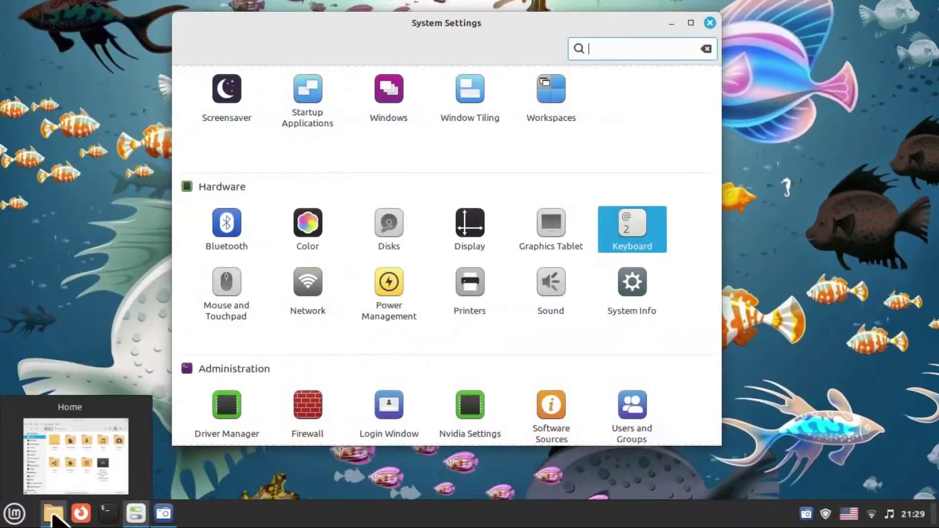
Open the Downloads folder in the file manager and locate the Baamini.ttf font file
{"action": "left_click", "coordinate": [54, 513]}
{"action": "double_click", "coordinate": [372, 193]}
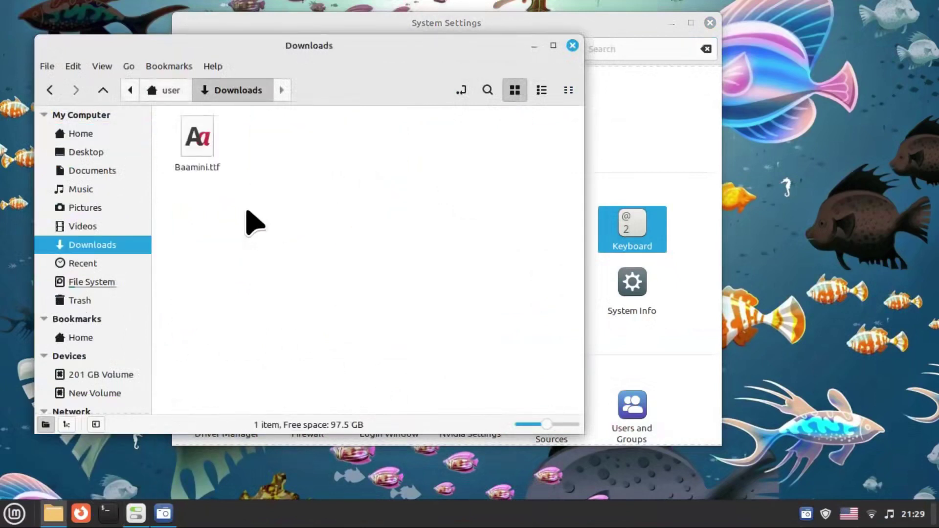
{"action": "left_click", "coordinate": [198, 152]}
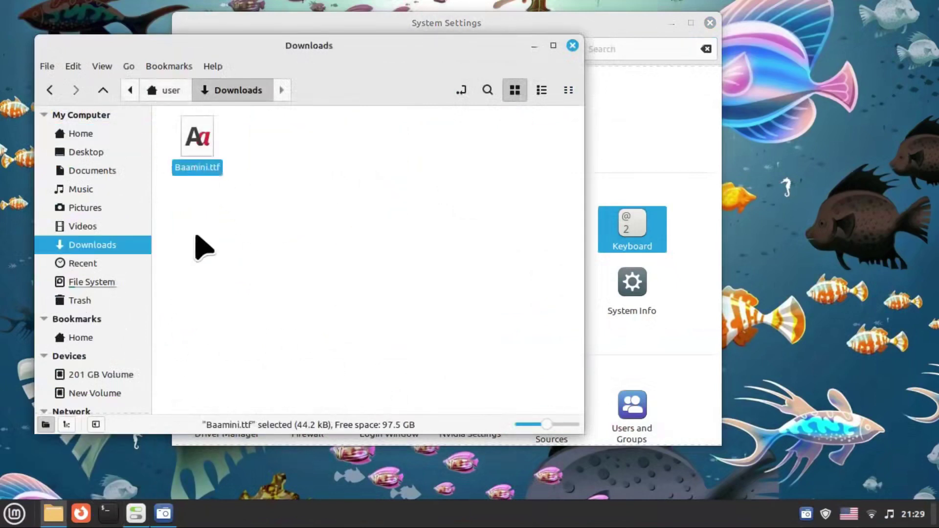
{"action": "left_click", "coordinate": [229, 162]}
{"action": "left_click", "coordinate": [205, 150]}
{"action": "left_click_drag", "start_coordinate": [248, 201], "coordinate": [153, 78]}
{"action": "left_click", "coordinate": [272, 203]}
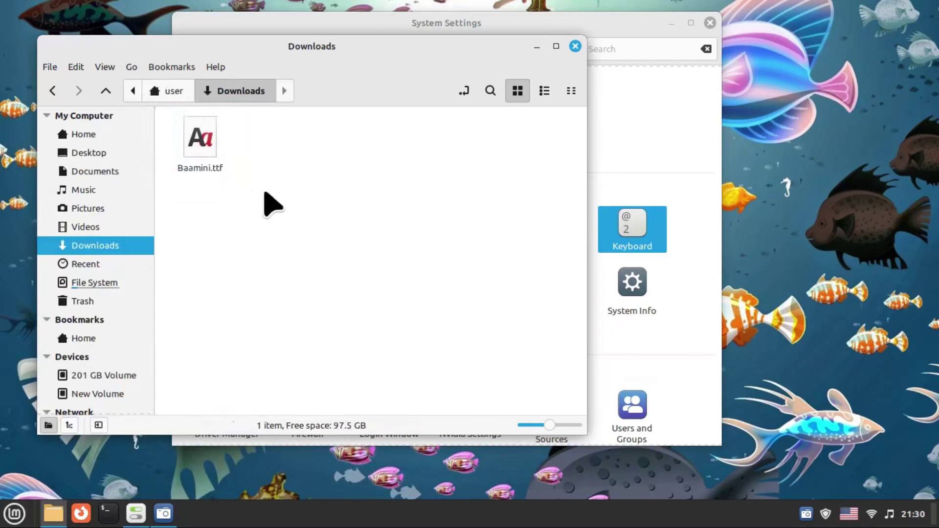
Look through the installed Accessories applications for a font tool and minimize the file manager
{"action": "left_click", "coordinate": [14, 512]}
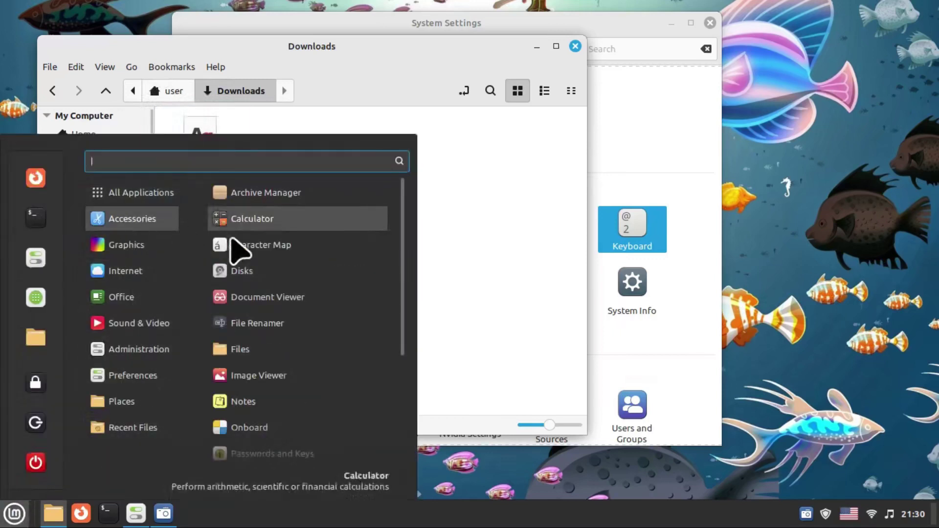
{"action": "scroll", "coordinate": [279, 447], "scroll_direction": "down", "scroll_amount": 3}
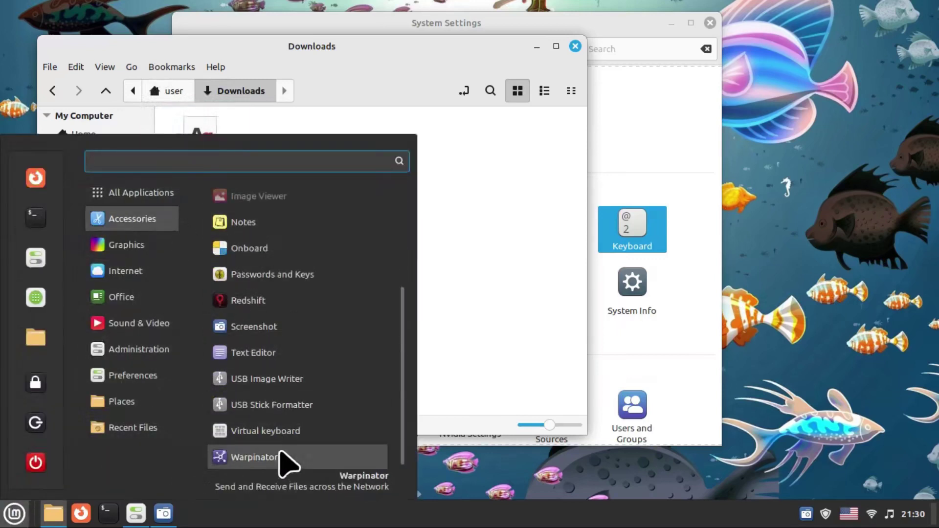
{"action": "scroll", "coordinate": [279, 264], "scroll_direction": "up", "scroll_amount": 3}
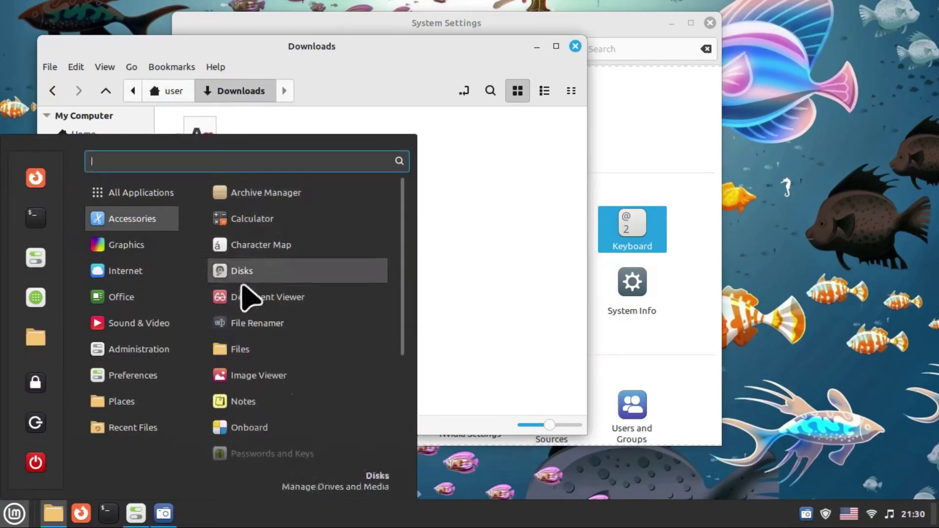
{"action": "scroll", "coordinate": [266, 424], "scroll_direction": "down", "scroll_amount": 1}
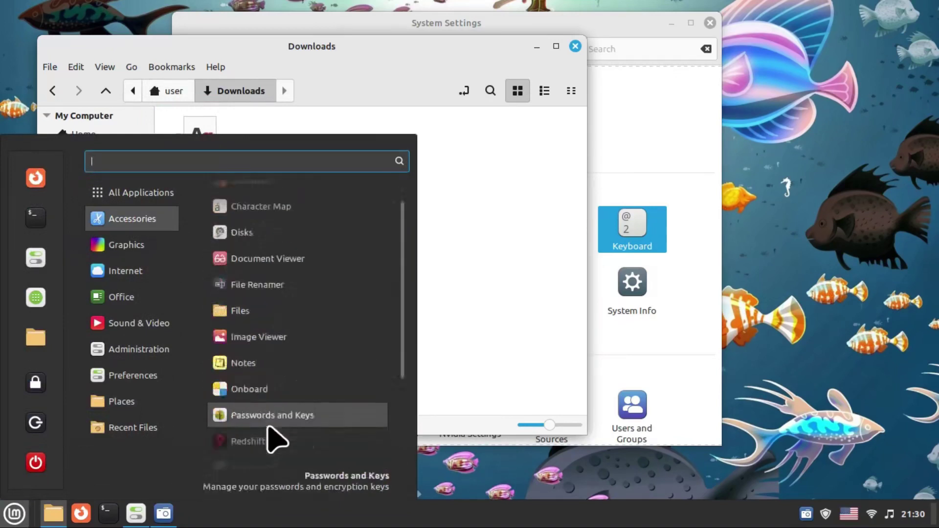
{"action": "scroll", "coordinate": [272, 433], "scroll_direction": "down", "scroll_amount": 3}
{"action": "scroll", "coordinate": [266, 279], "scroll_direction": "up", "scroll_amount": 3}
{"action": "left_click", "coordinate": [569, 93]}
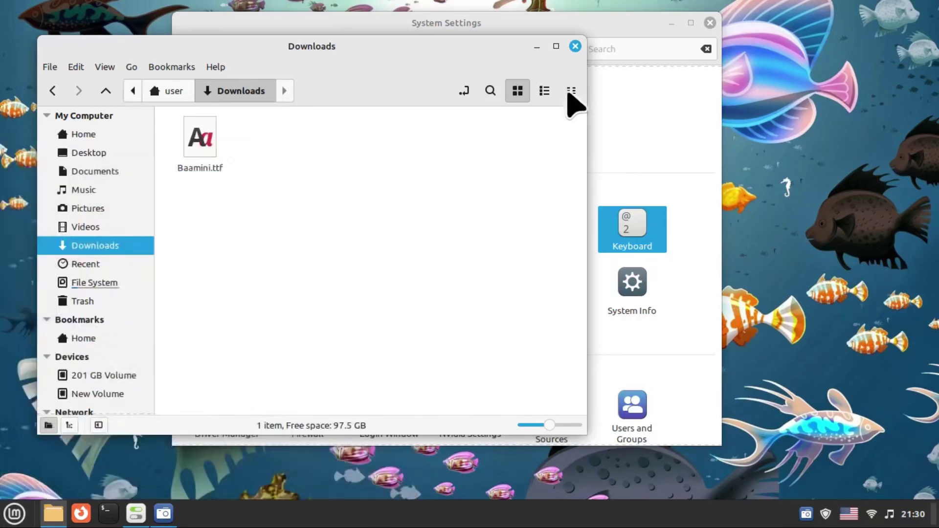
{"action": "left_click", "coordinate": [536, 46]}
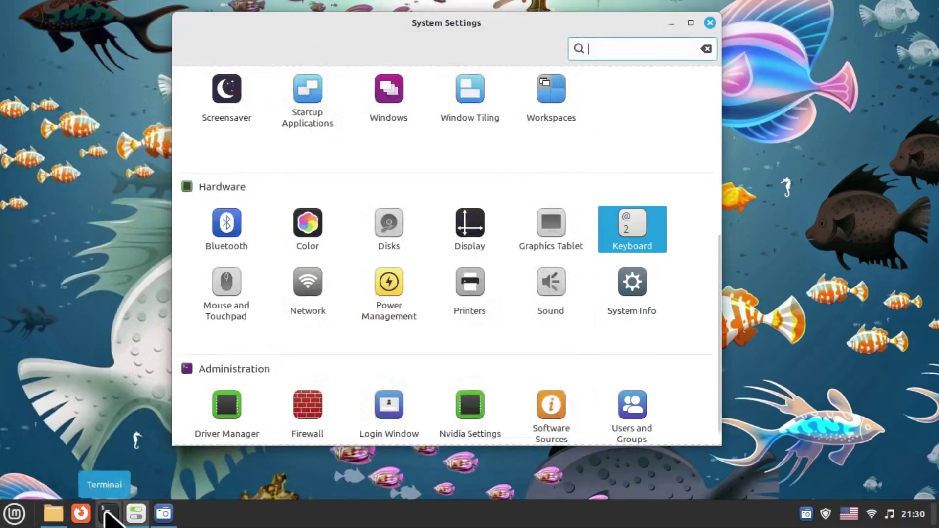
Install Font Manager with "sudo apt install font-manager" in the Terminal, entering the account password and confirming with y, and close the Terminal
{"action": "left_click", "coordinate": [108, 513]}
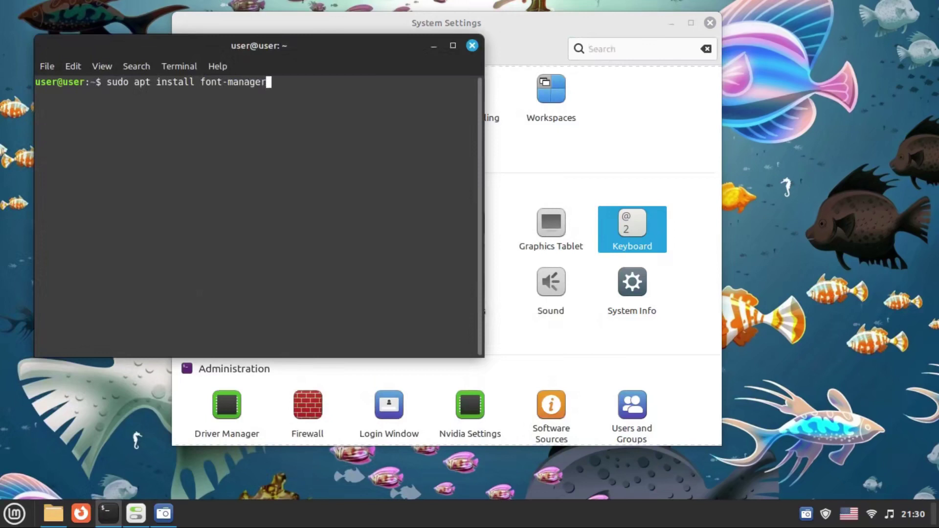
{"action": "key", "text": "Return"}
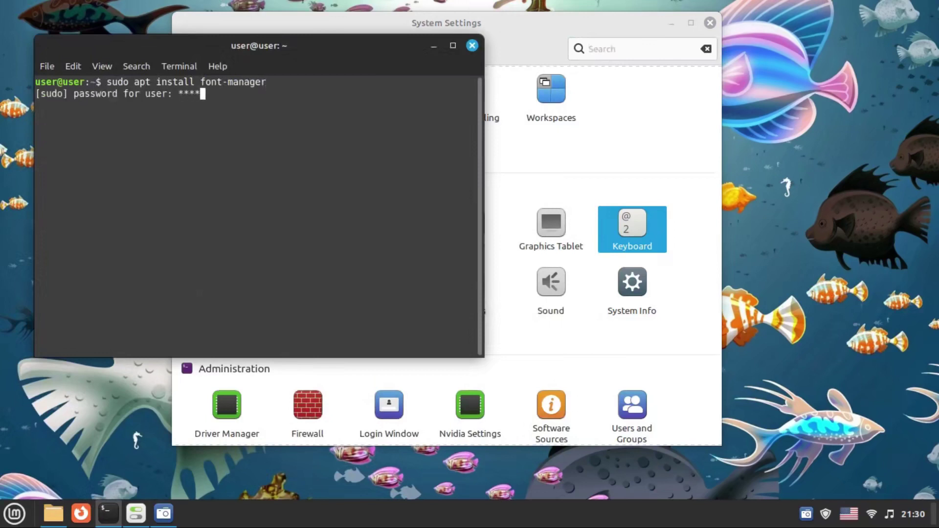
{"action": "key", "text": "Return"}
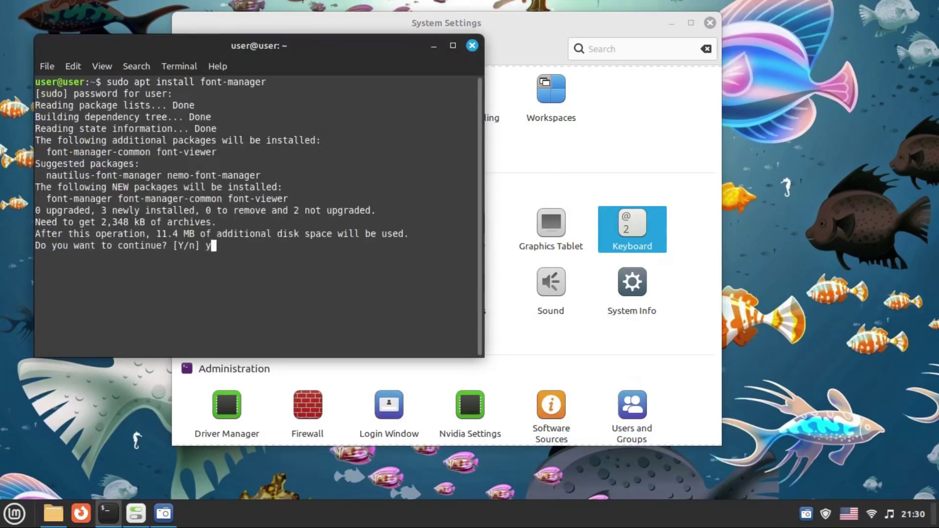
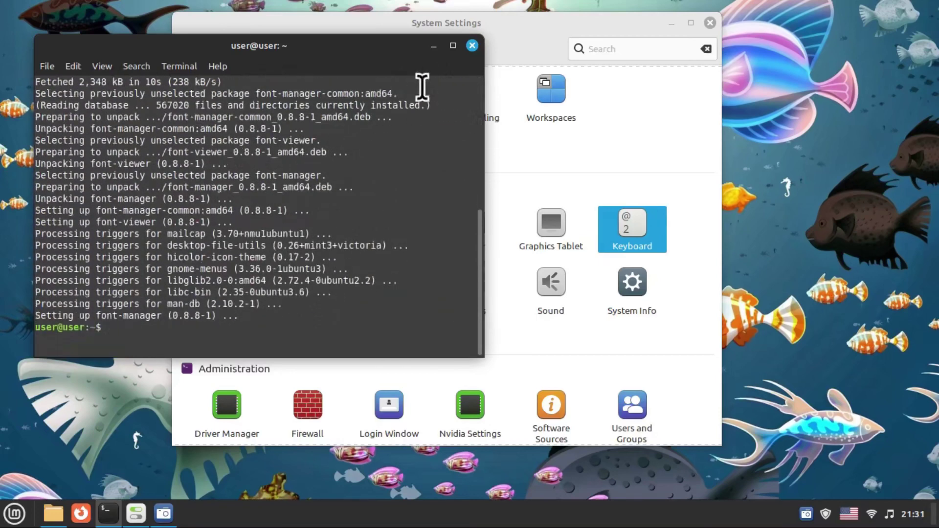
{"action": "left_click", "coordinate": [471, 45]}
Check the Accessories applications for the Font Manager entry
{"action": "left_click", "coordinate": [14, 513]}
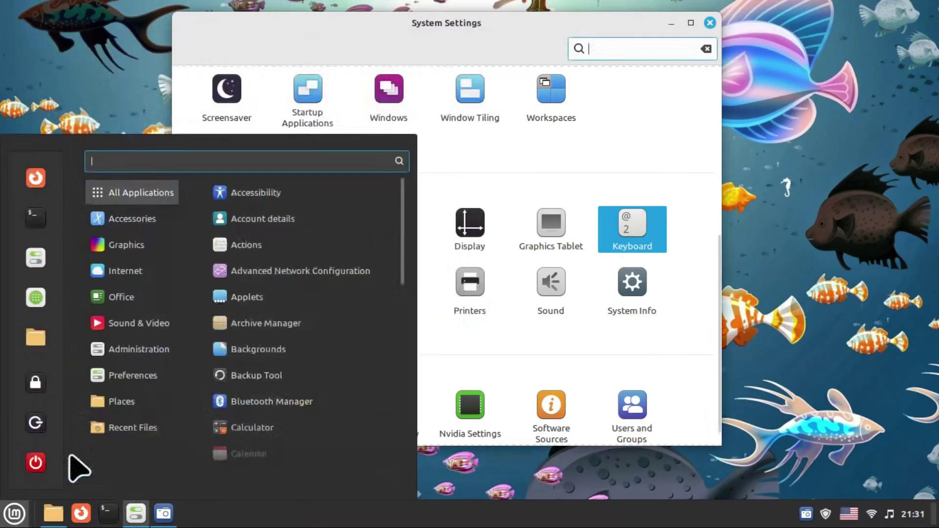
{"action": "mouse_move", "coordinate": [141, 218]}
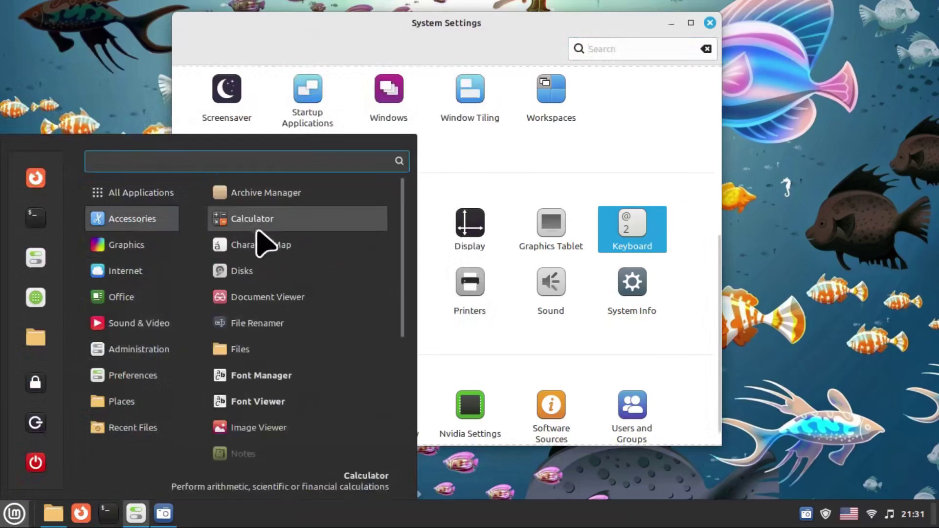
{"action": "left_click", "coordinate": [488, 196]}
Open Baamini.ttf from Downloads in the font viewer, install the font, and return the file manager to the Home folder
{"action": "left_click", "coordinate": [54, 513]}
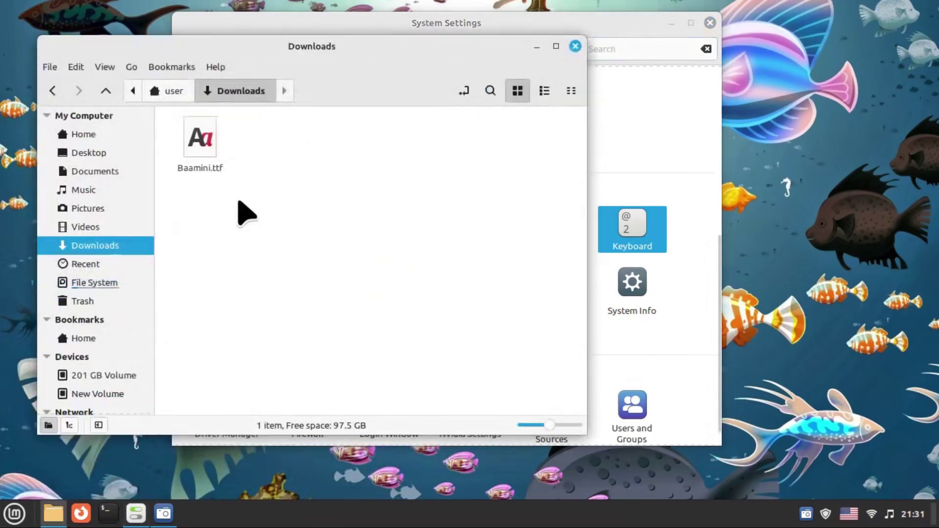
{"action": "double_click", "coordinate": [203, 156]}
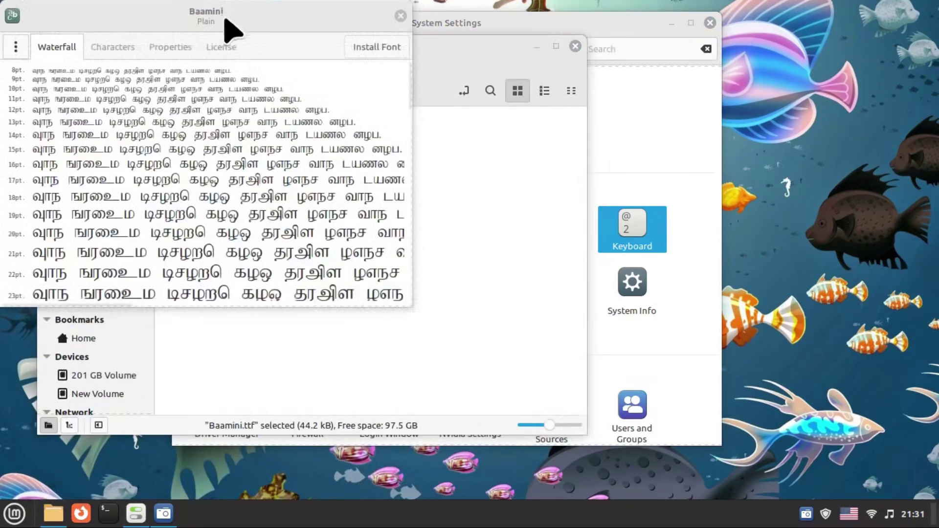
{"action": "left_click_drag", "start_coordinate": [198, 10], "coordinate": [372, 67]}
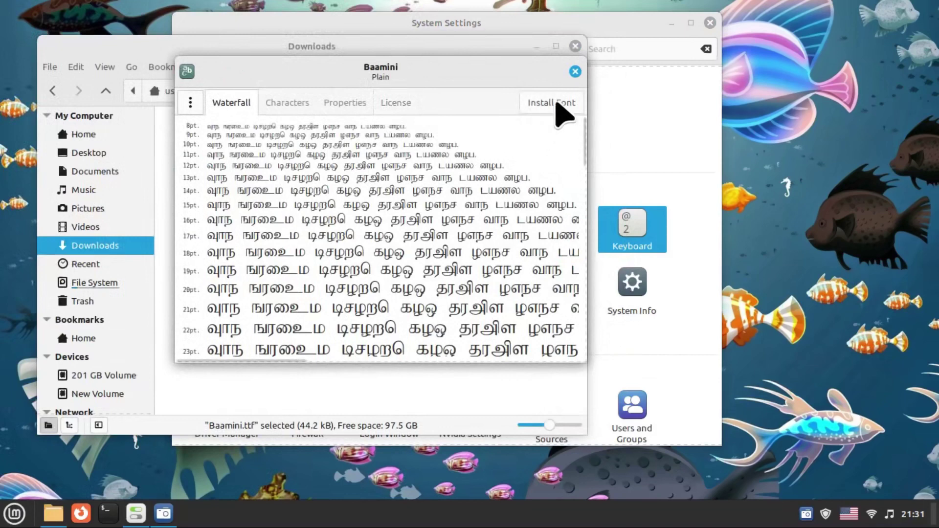
{"action": "left_click", "coordinate": [556, 103]}
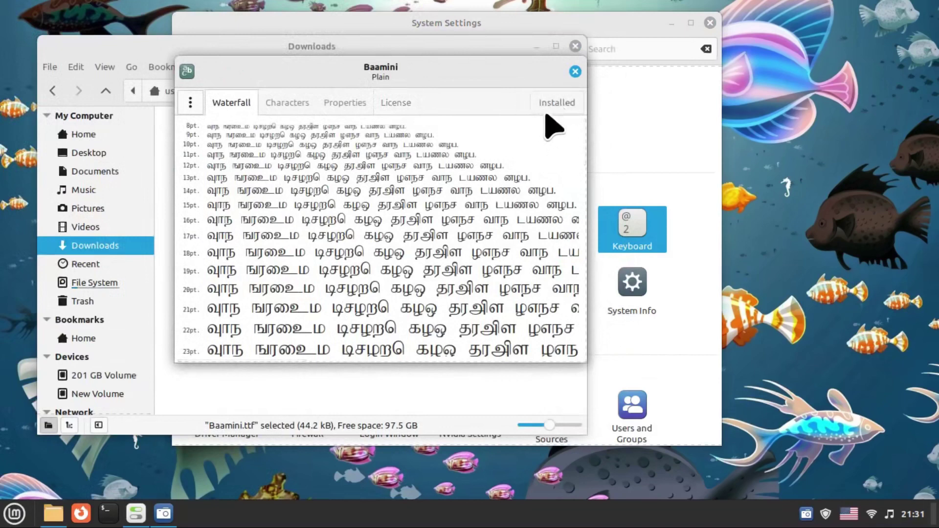
{"action": "left_click_drag", "start_coordinate": [472, 95], "coordinate": [415, 78]}
{"action": "left_click", "coordinate": [523, 70]}
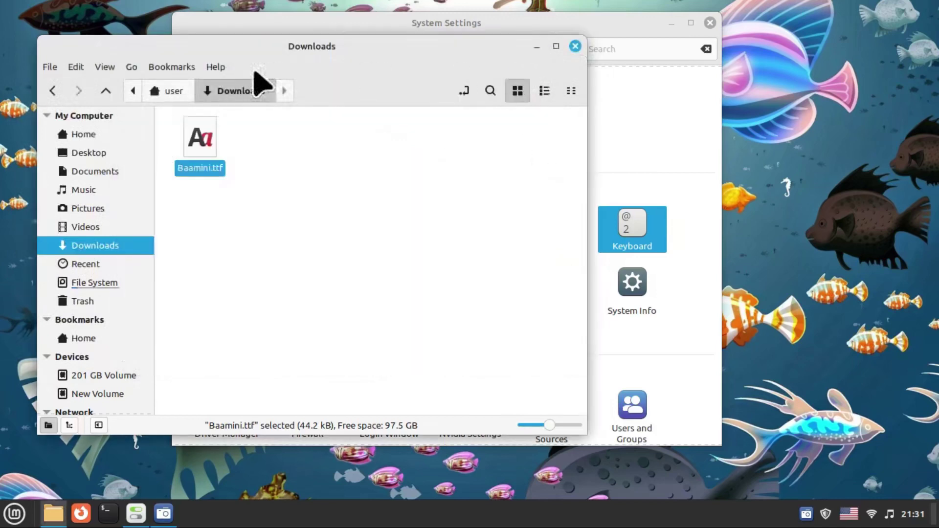
{"action": "left_click", "coordinate": [58, 91]}
Open a new LibreOffice Writer document and enter a line of sample text in the Baamini font
{"action": "left_click", "coordinate": [14, 513]}
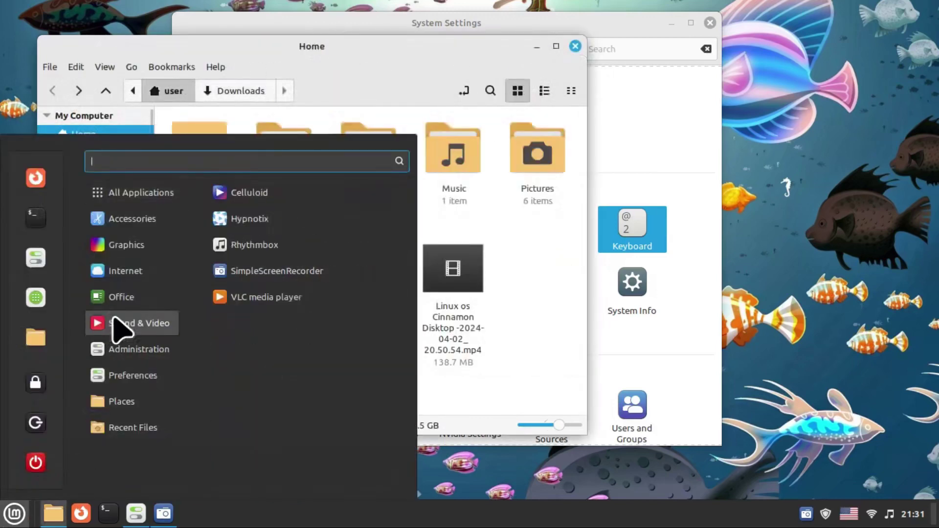
{"action": "left_click", "coordinate": [267, 401]}
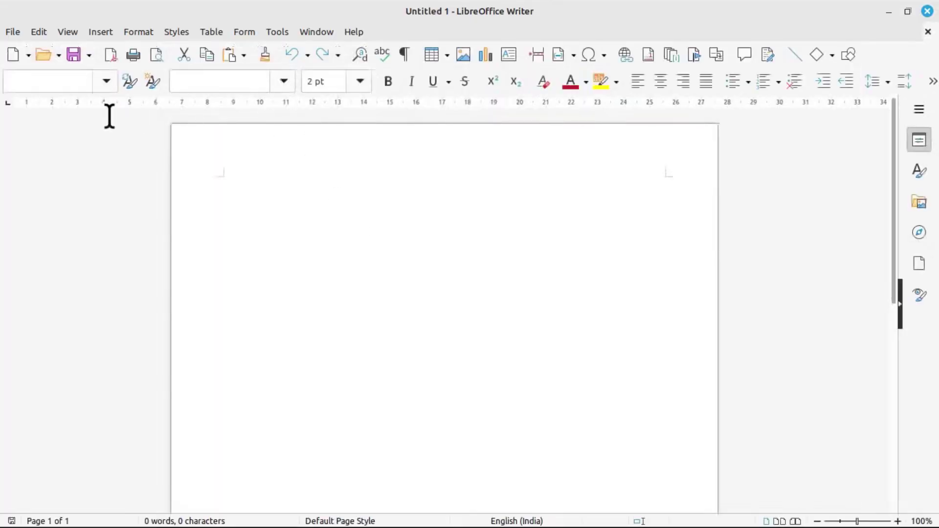
{"action": "left_click", "coordinate": [284, 82]}
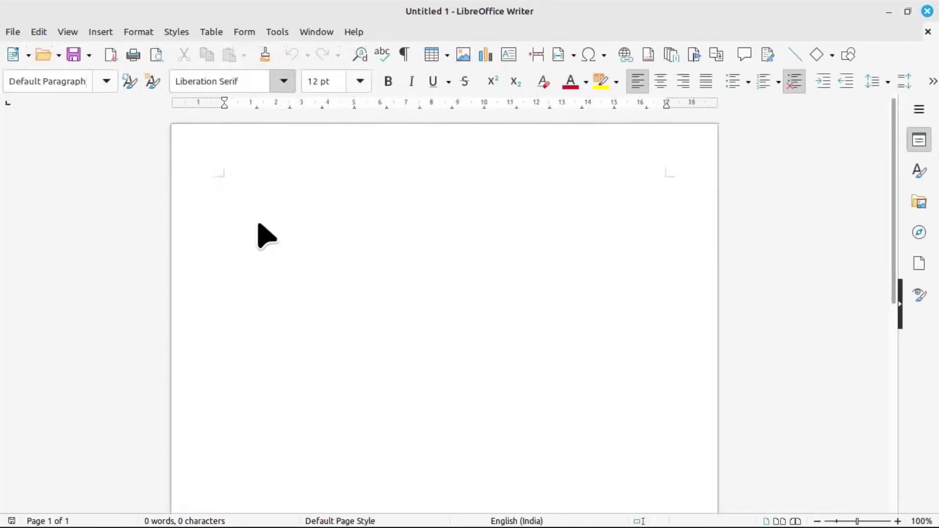
{"action": "scroll", "coordinate": [252, 236], "scroll_direction": "up", "scroll_amount": 1}
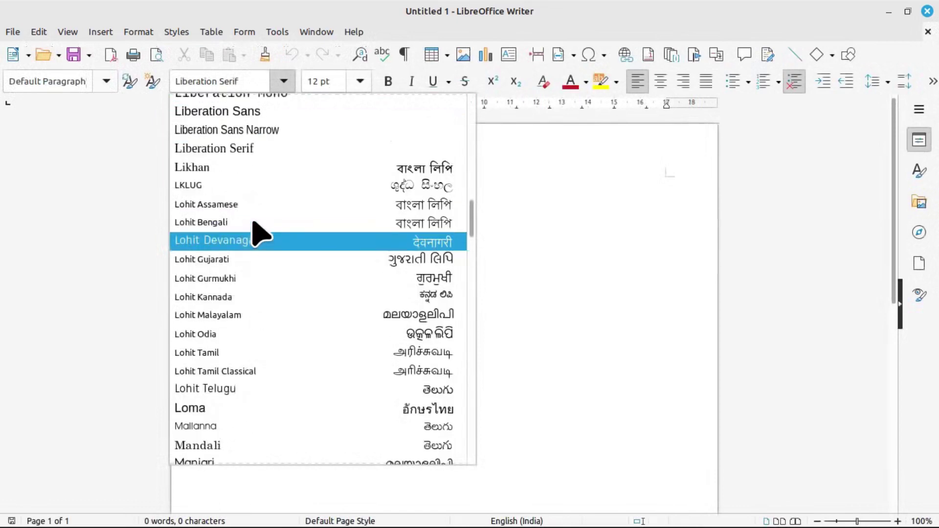
{"action": "scroll", "coordinate": [259, 236], "scroll_direction": "up", "scroll_amount": 18}
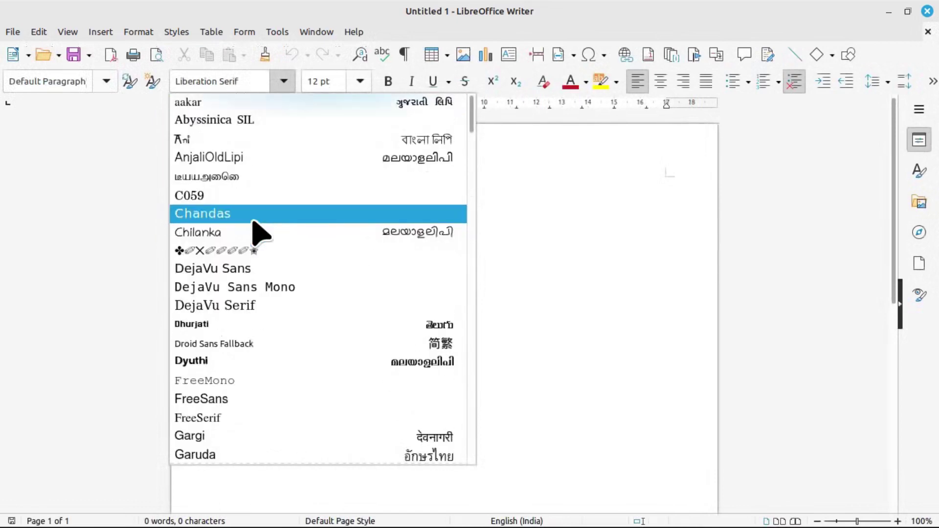
{"action": "left_click", "coordinate": [199, 178]}
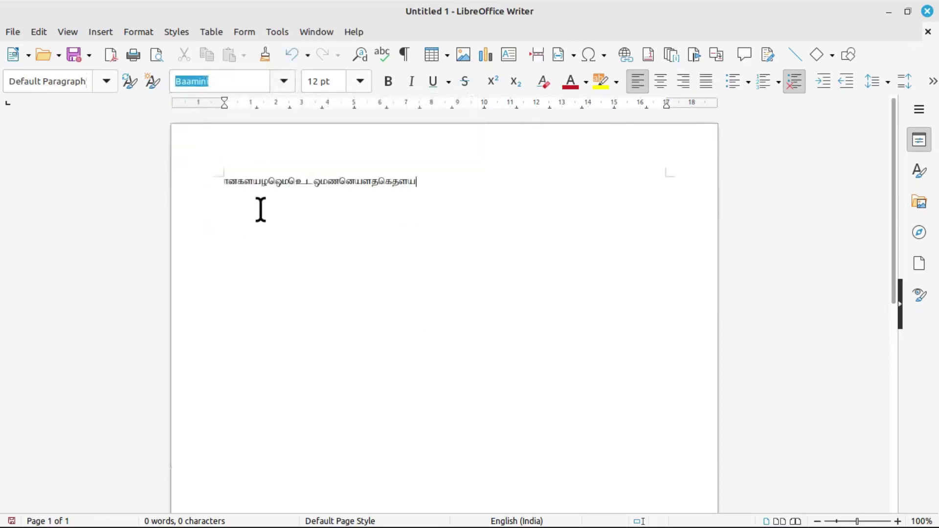
Enlarge the sample text to 42 pt and close the document without saving
{"action": "double_click", "coordinate": [254, 181]}
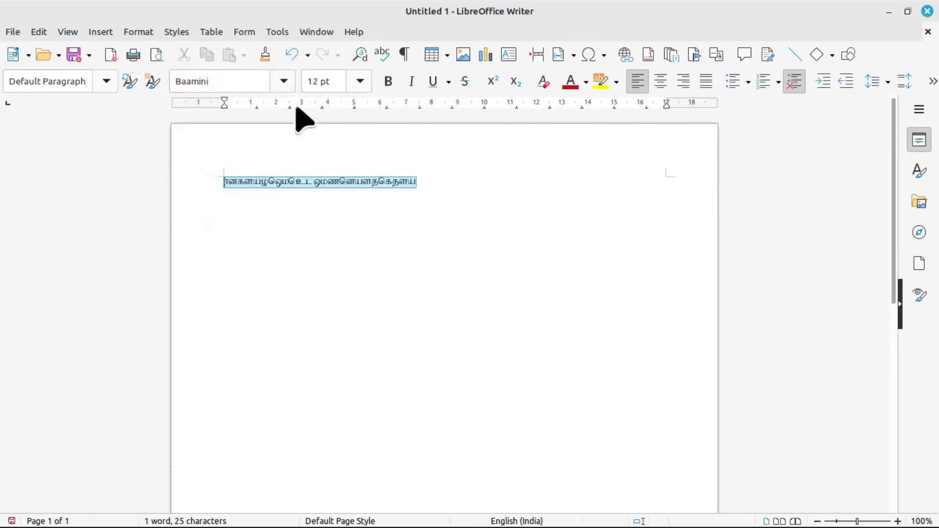
{"action": "left_click", "coordinate": [360, 81]}
{"action": "left_click", "coordinate": [321, 433]}
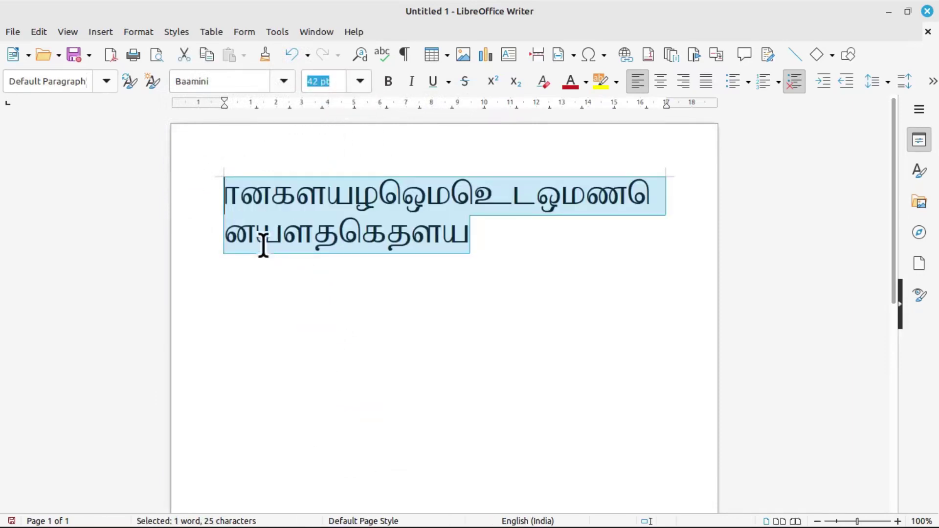
{"action": "left_click", "coordinate": [514, 243]}
{"action": "left_click_drag", "start_coordinate": [474, 235], "coordinate": [195, 174]}
{"action": "left_click", "coordinate": [530, 262]}
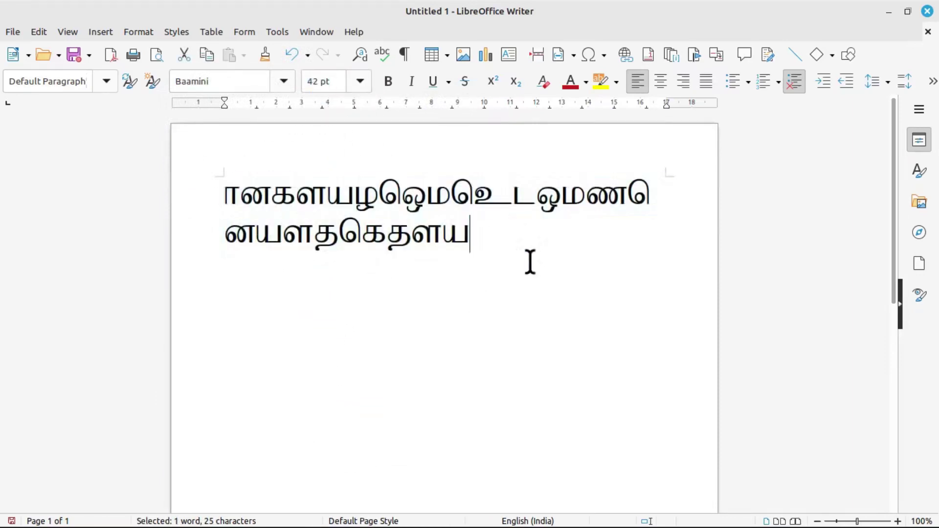
{"action": "left_click", "coordinate": [927, 11]}
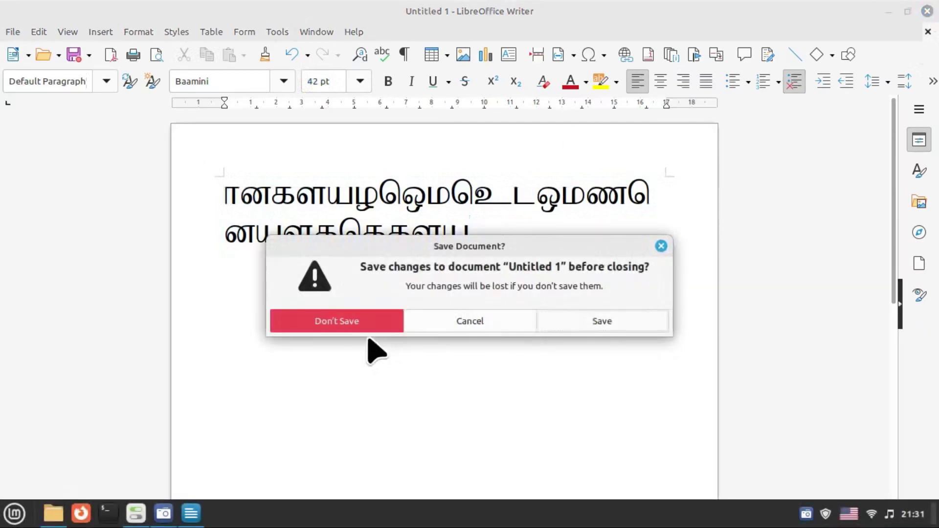
{"action": "left_click", "coordinate": [363, 320]}
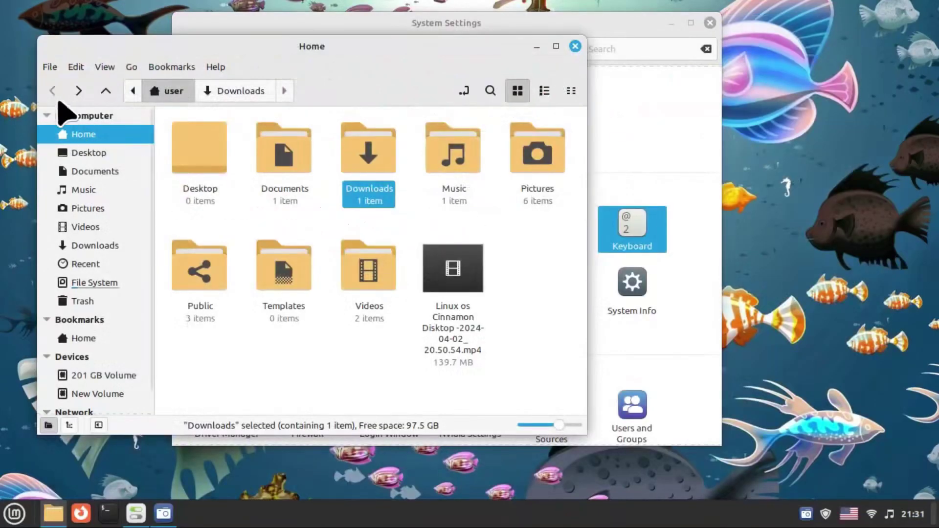
Minimize the file manager and open Font Manager from the Accessories applications
{"action": "left_click", "coordinate": [536, 48]}
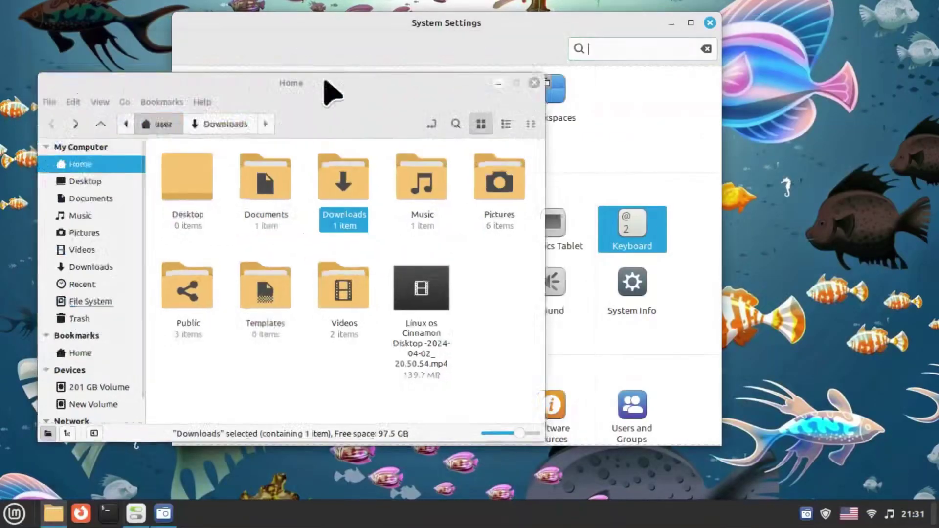
{"action": "left_click", "coordinate": [15, 513]}
{"action": "mouse_move", "coordinate": [146, 354]}
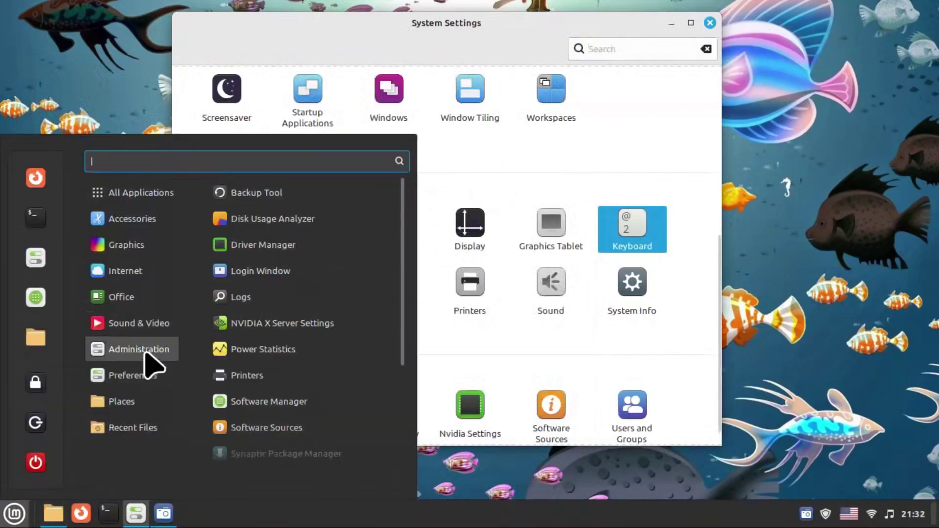
{"action": "mouse_move", "coordinate": [135, 220]}
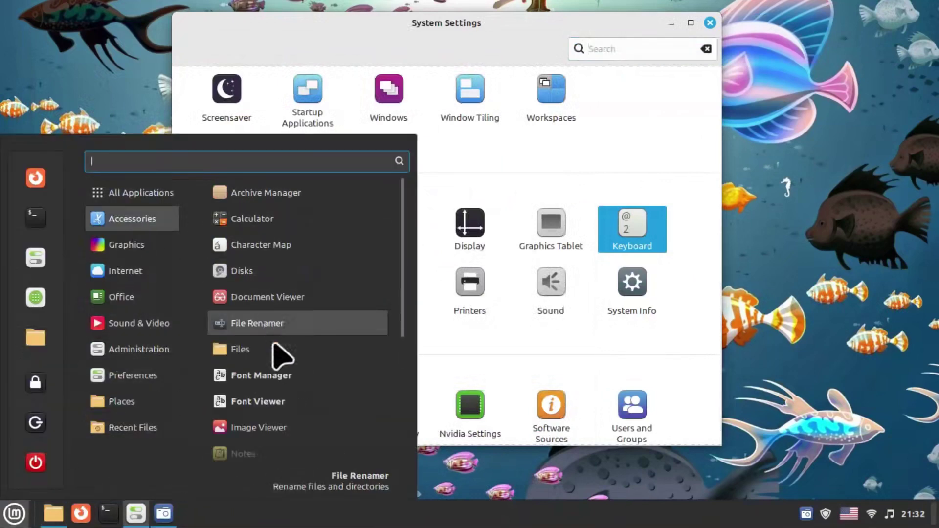
{"action": "left_click", "coordinate": [286, 377]}
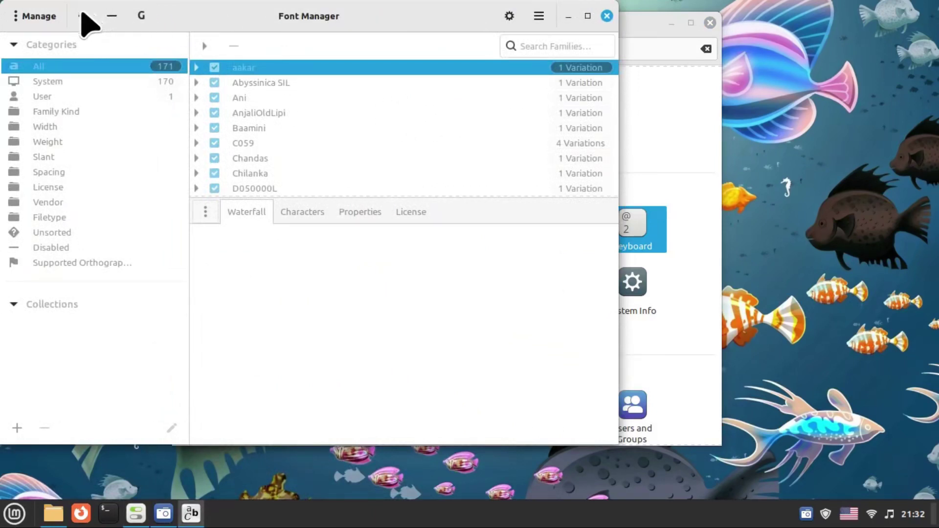
Browse the Pictures folder for font files to install, cancel the selection, and close Font Manager
{"action": "left_click", "coordinate": [82, 17]}
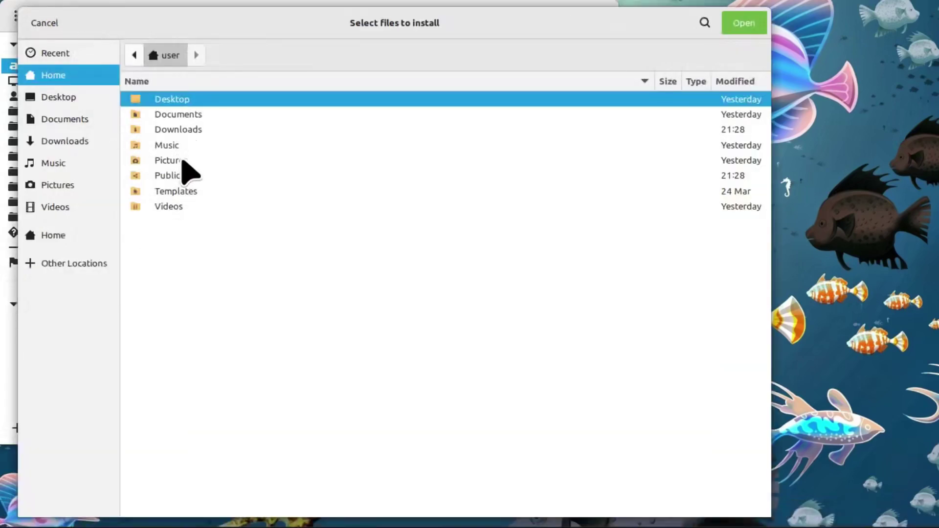
{"action": "double_click", "coordinate": [182, 161]}
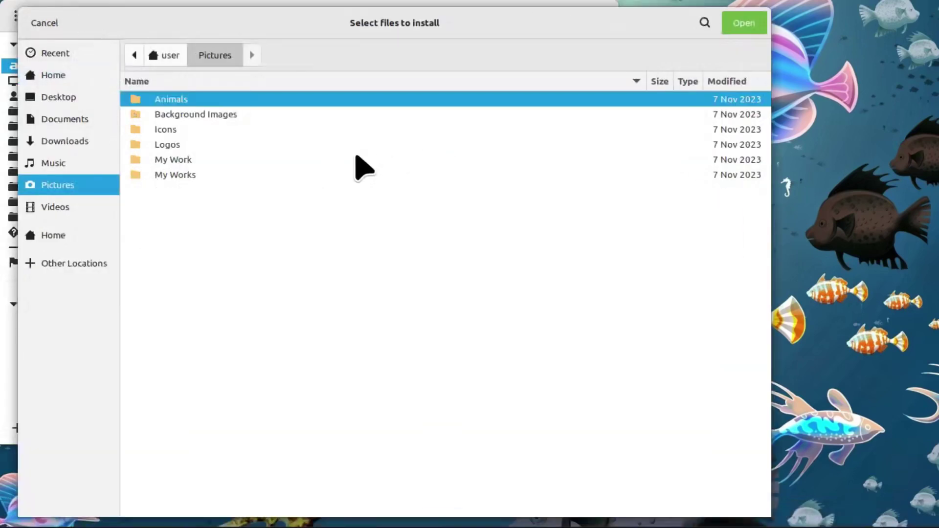
{"action": "key", "text": "ctrl+a"}
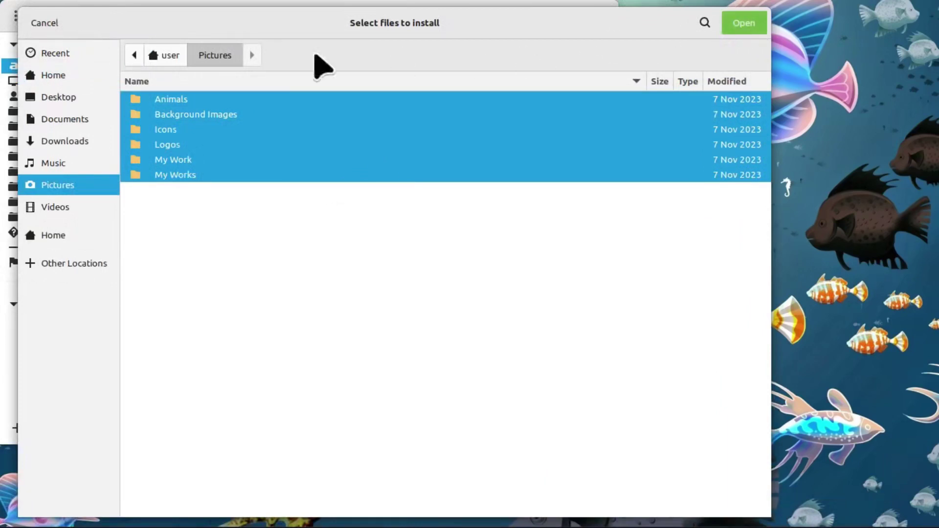
{"action": "left_click", "coordinate": [44, 23]}
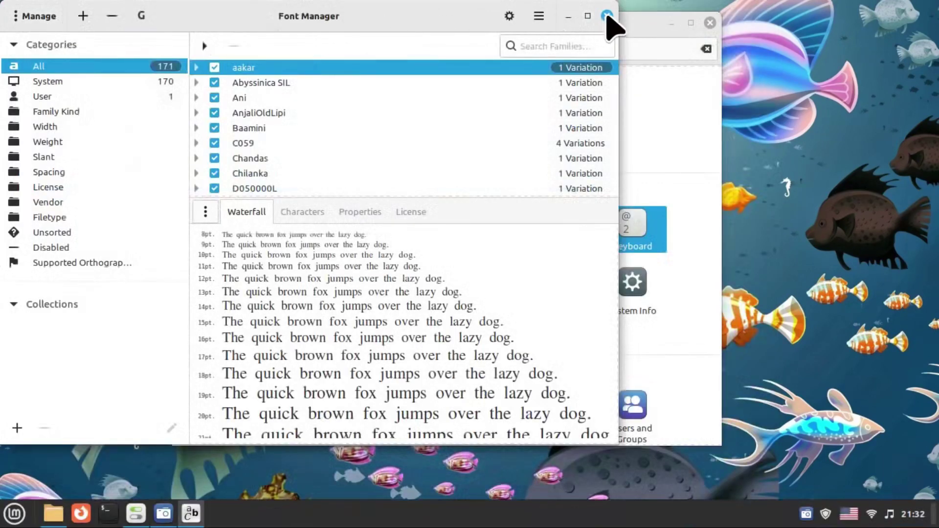
{"action": "left_click", "coordinate": [606, 16]}
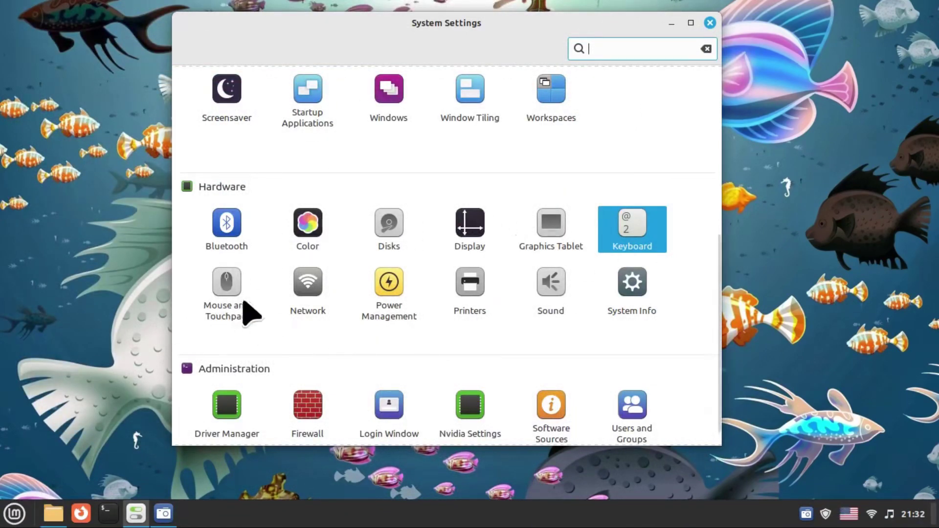
Set the mouse pointer size to its largest in the Mouse and Touchpad settings and return to the settings overview
{"action": "left_click", "coordinate": [232, 288]}
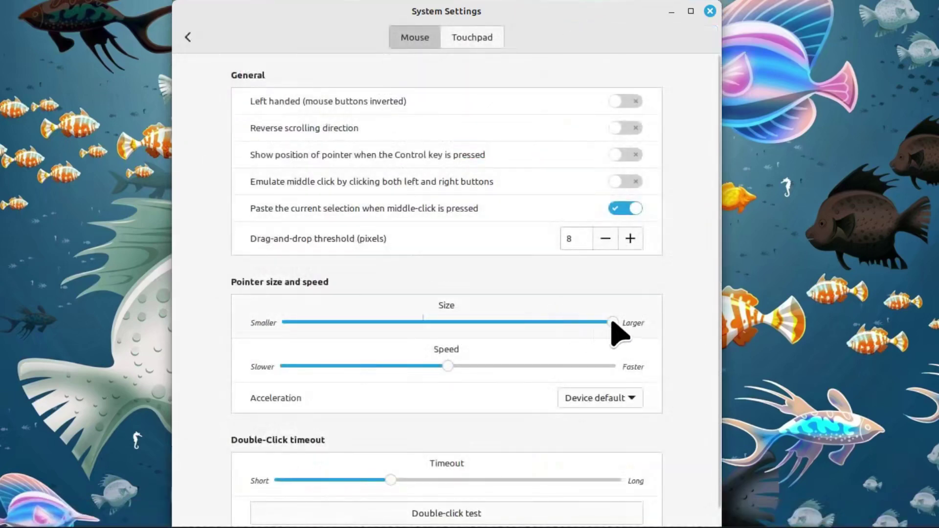
{"action": "left_click_drag", "start_coordinate": [612, 321], "coordinate": [634, 327]}
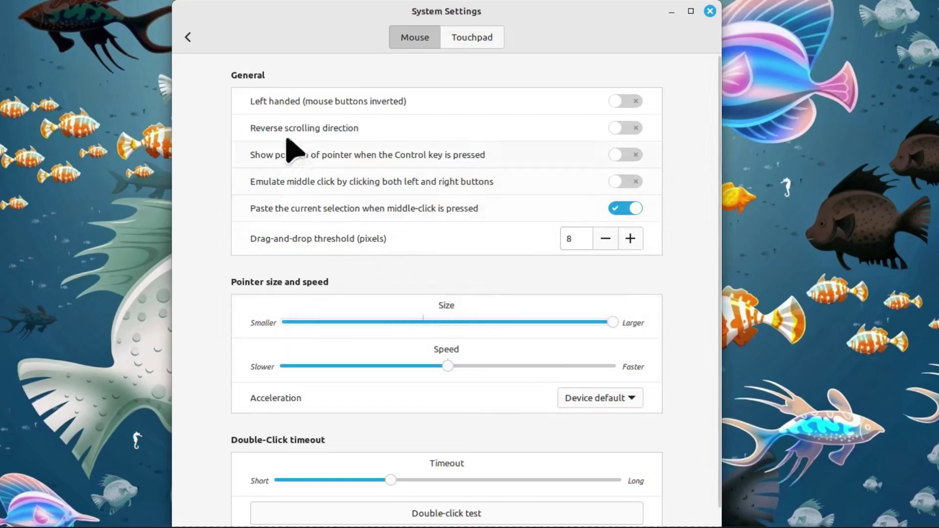
{"action": "left_click", "coordinate": [187, 37]}
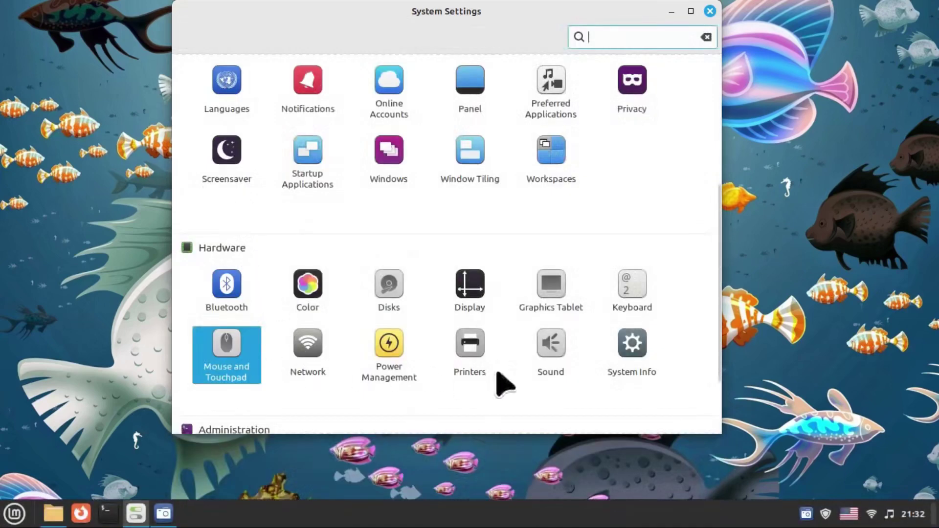
Set the Line Out volume to 40% in the Sound settings, check the microphone input settings, and return to the overview
{"action": "left_click", "coordinate": [551, 353]}
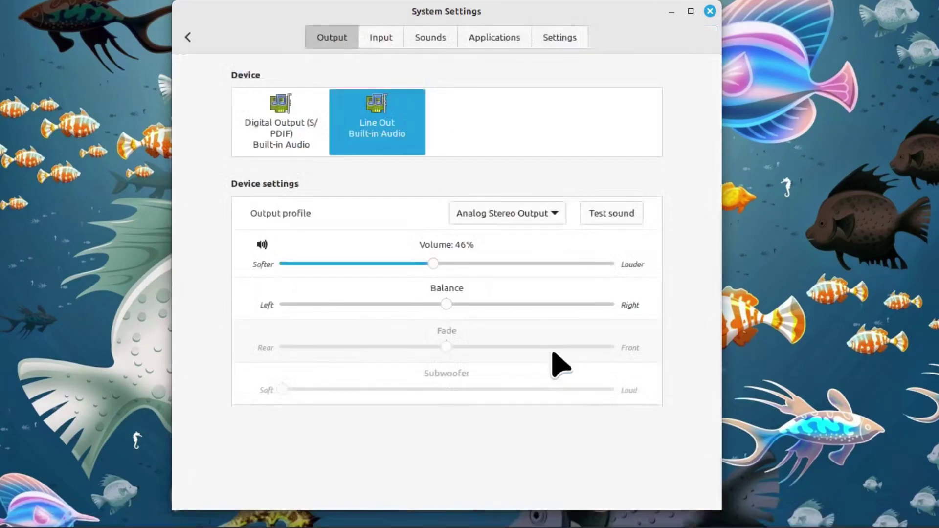
{"action": "left_click", "coordinate": [419, 264]}
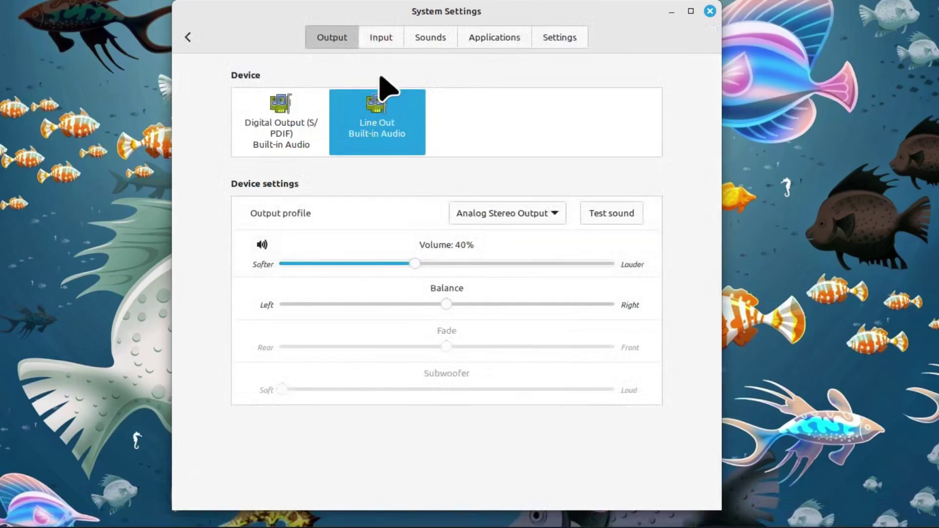
{"action": "left_click", "coordinate": [380, 37]}
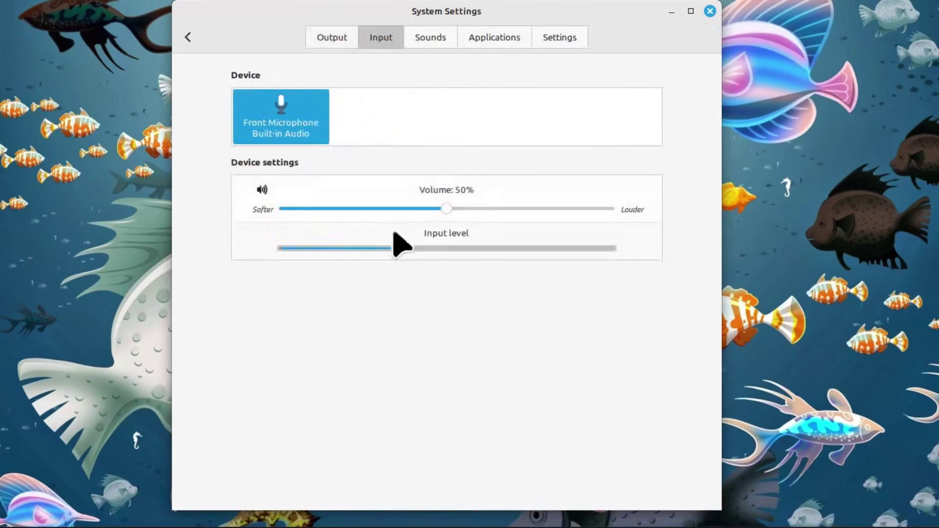
{"action": "left_click", "coordinate": [187, 38]}
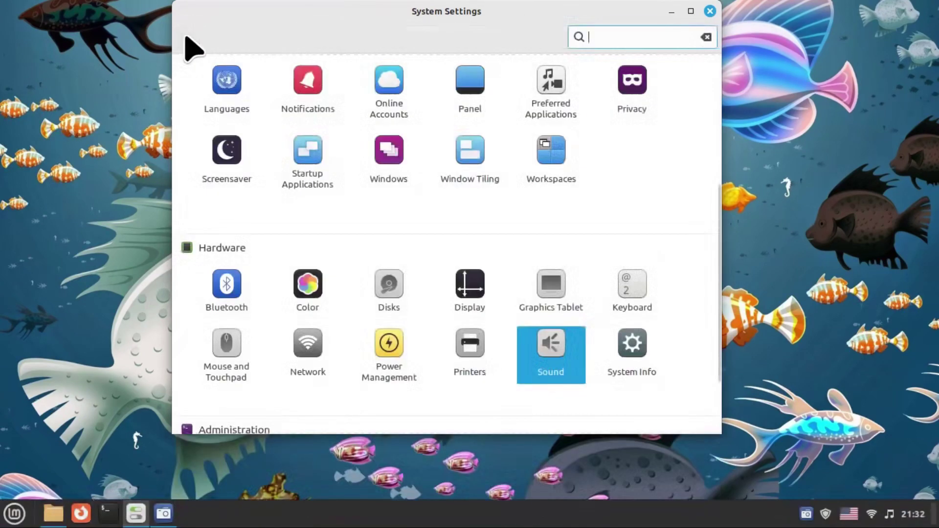
Examine the graphics card entry in System Info and return to the settings overview
{"action": "left_click", "coordinate": [638, 353]}
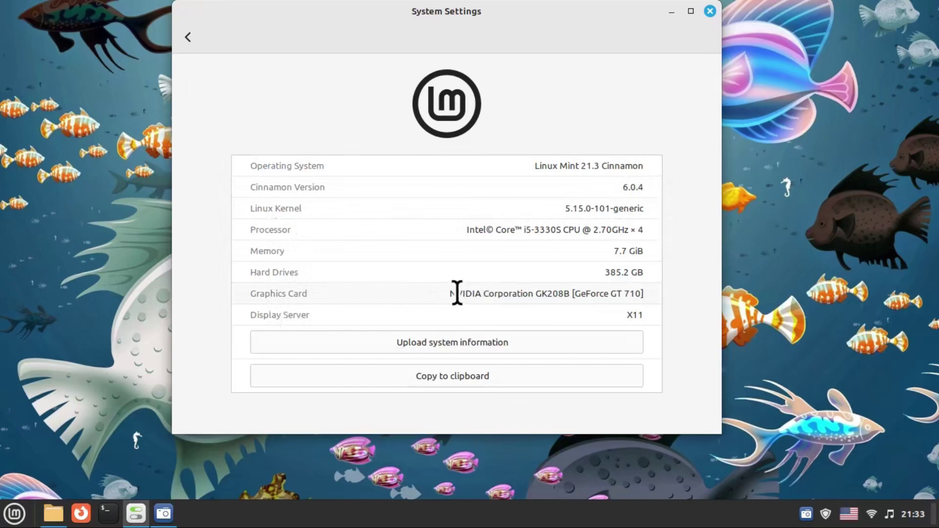
{"action": "left_click_drag", "start_coordinate": [450, 294], "coordinate": [545, 294]}
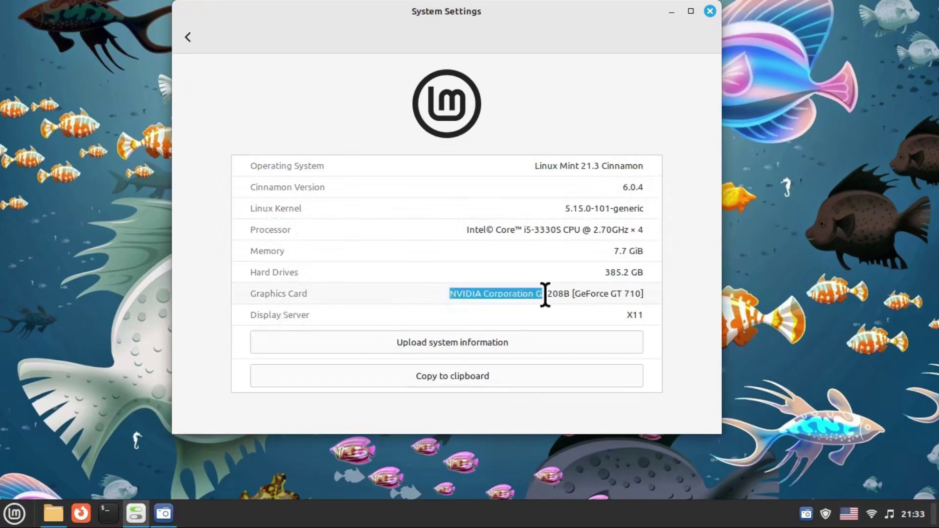
{"action": "left_click", "coordinate": [630, 294]}
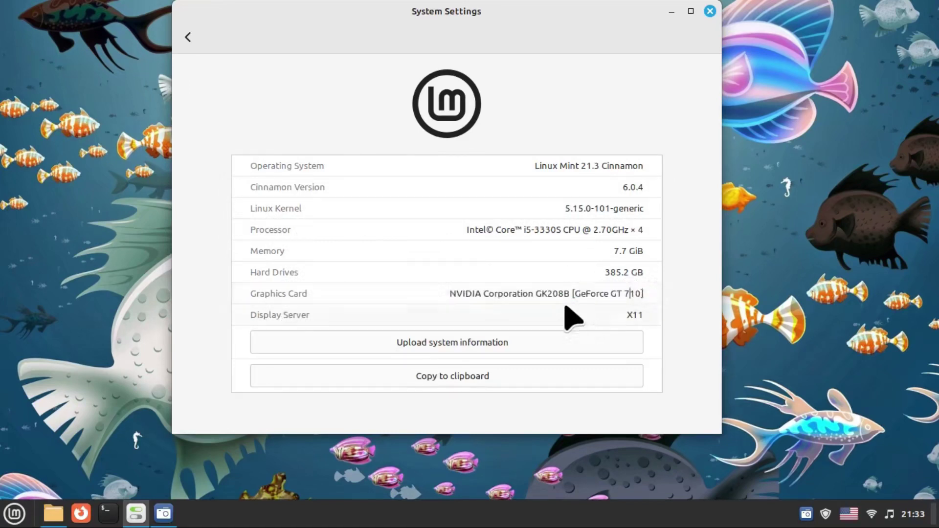
{"action": "left_click_drag", "start_coordinate": [577, 293], "coordinate": [646, 293]}
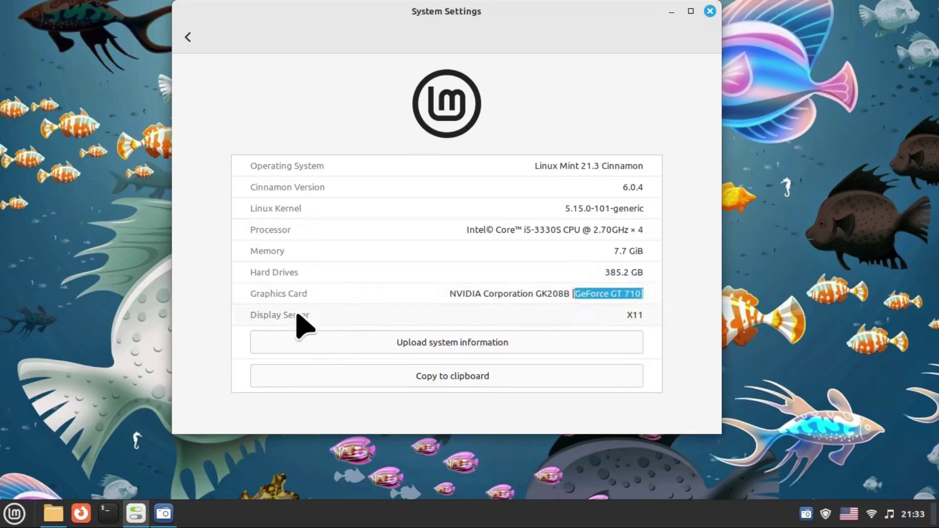
{"action": "left_click", "coordinate": [188, 37]}
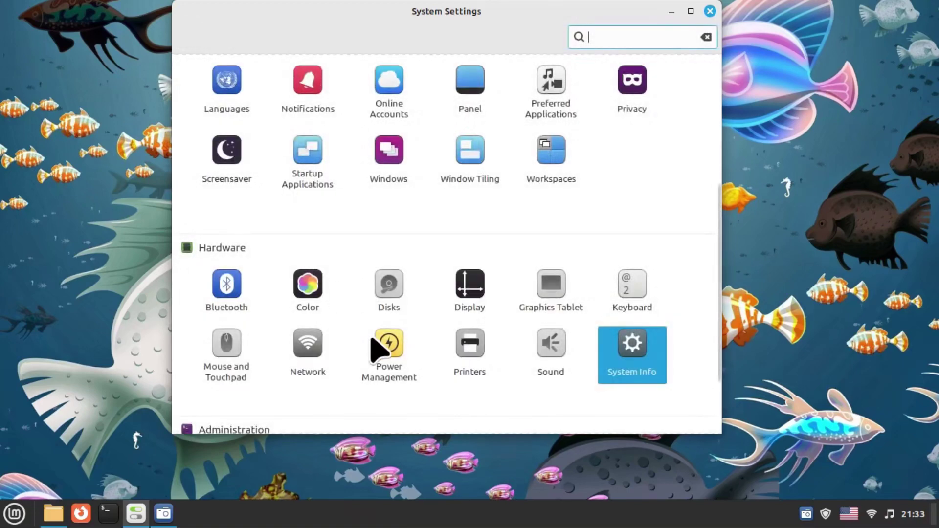
Open Driver Manager to check which NVIDIA driver is in use, and close it
{"action": "scroll", "coordinate": [379, 348], "scroll_direction": "down", "scroll_amount": 3}
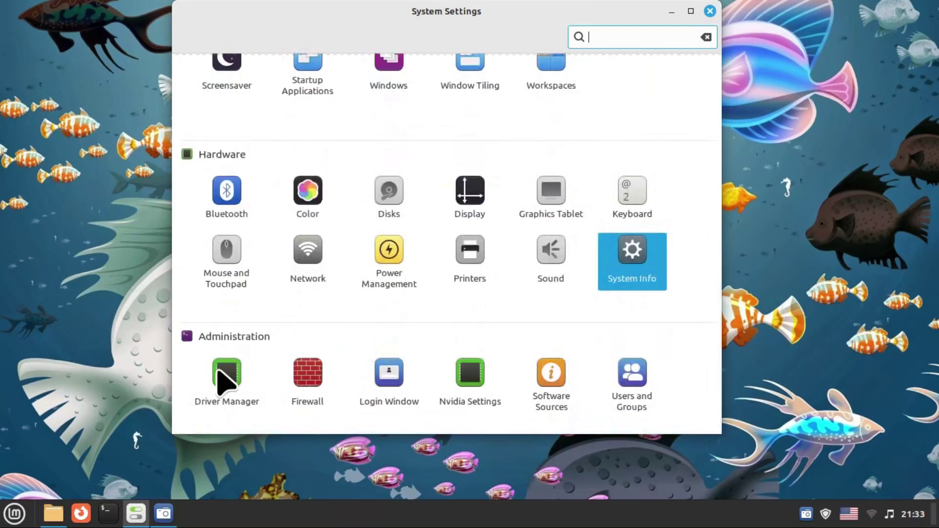
{"action": "left_click", "coordinate": [219, 374]}
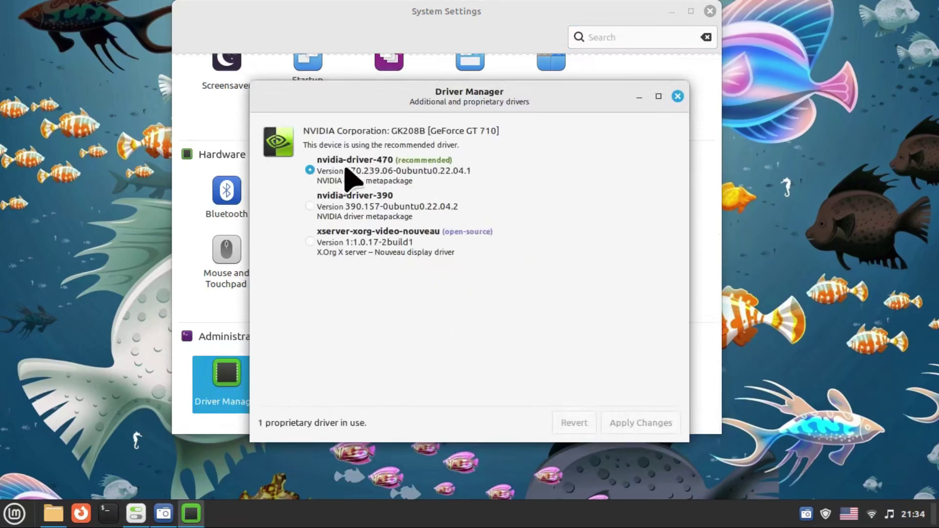
{"action": "left_click", "coordinate": [677, 96]}
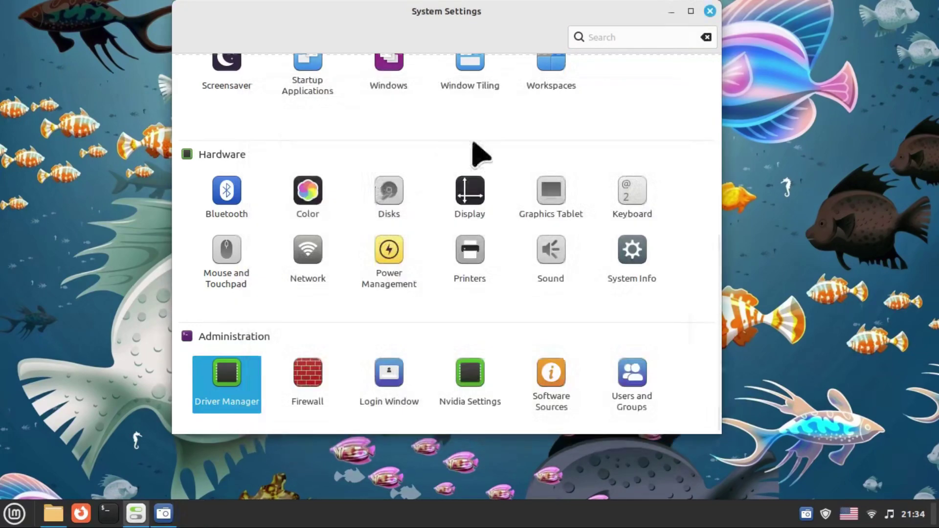
Open the Firewall configuration, authenticating with the account password, and move its window over System Settings
{"action": "left_click", "coordinate": [306, 374]}
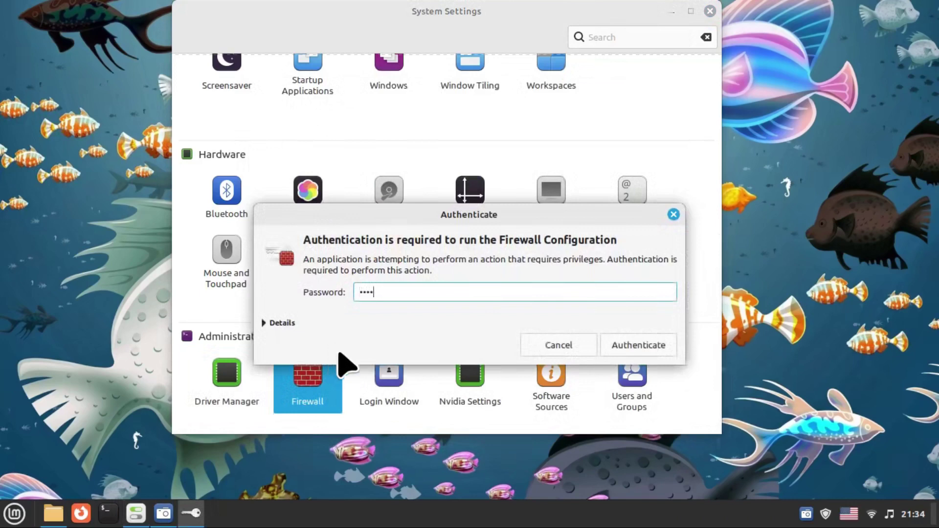
{"action": "left_click", "coordinate": [623, 351]}
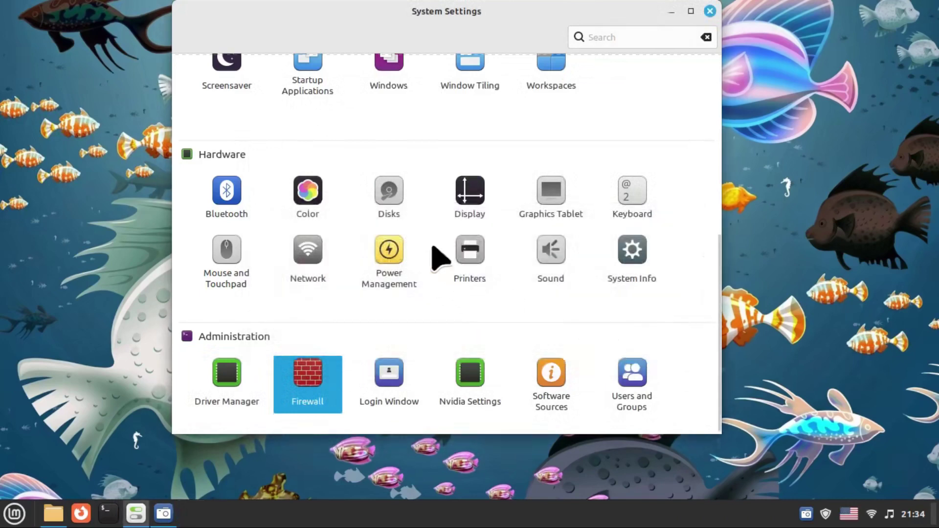
{"action": "left_click_drag", "start_coordinate": [166, 48], "coordinate": [302, 63]}
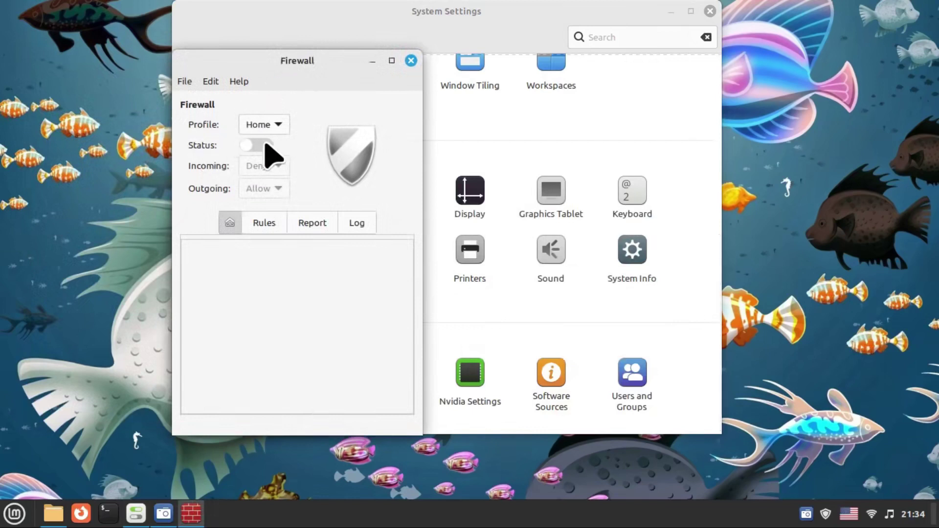
Turn on the firewall for the Home profile and close the Firewall window
{"action": "left_click", "coordinate": [259, 145]}
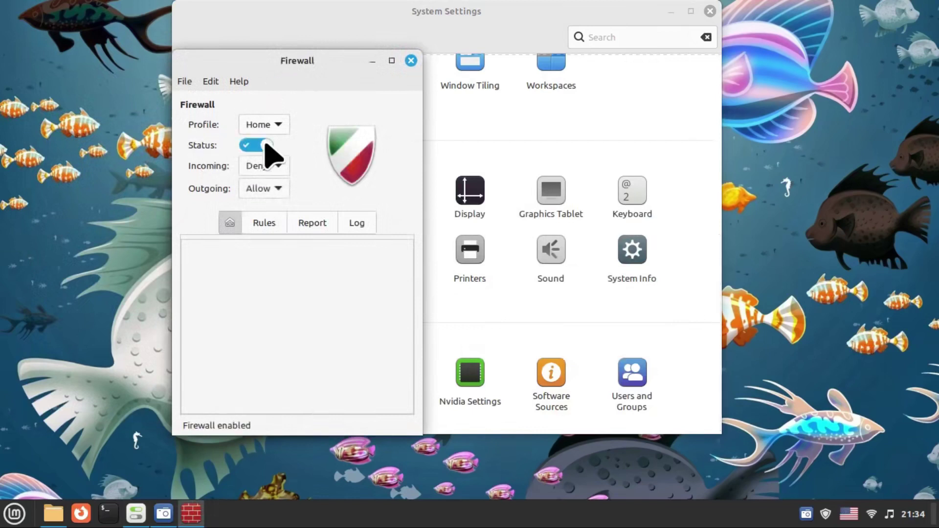
{"action": "left_click_drag", "start_coordinate": [307, 66], "coordinate": [166, 63]}
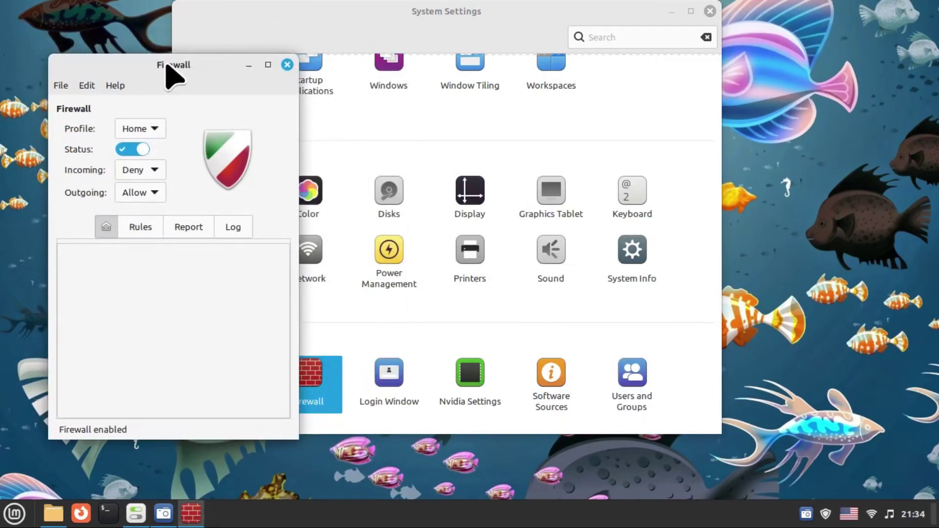
{"action": "left_click_drag", "start_coordinate": [166, 65], "coordinate": [230, 64]}
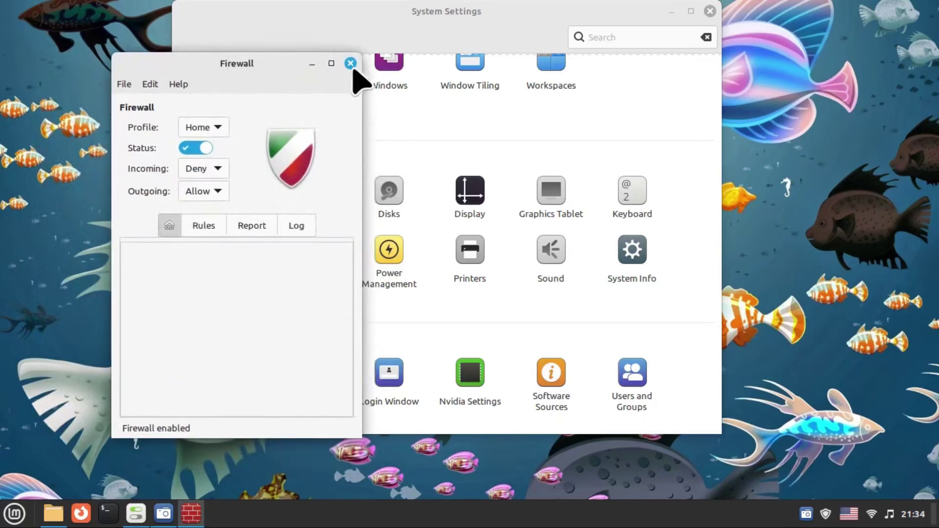
{"action": "left_click", "coordinate": [352, 65]}
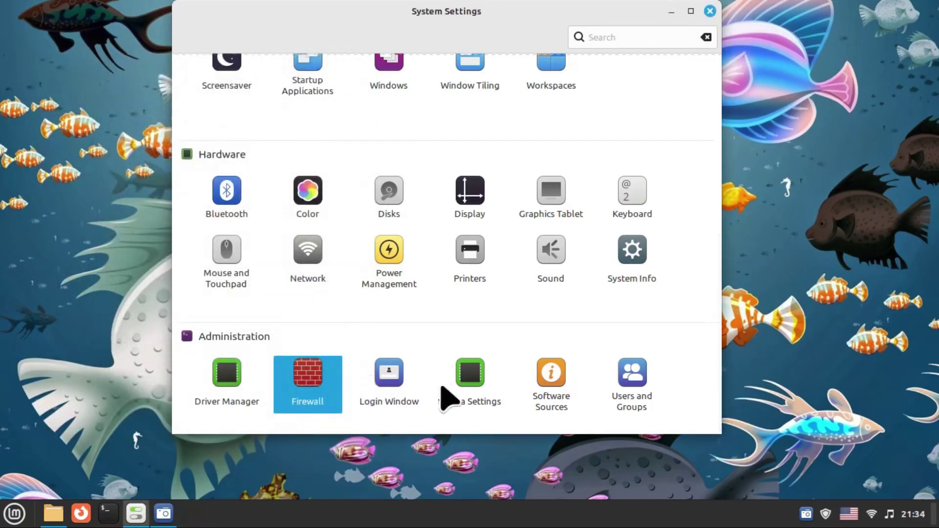
Open Nvidia Settings to view the system information page, and quit it with confirmation
{"action": "left_click", "coordinate": [470, 377]}
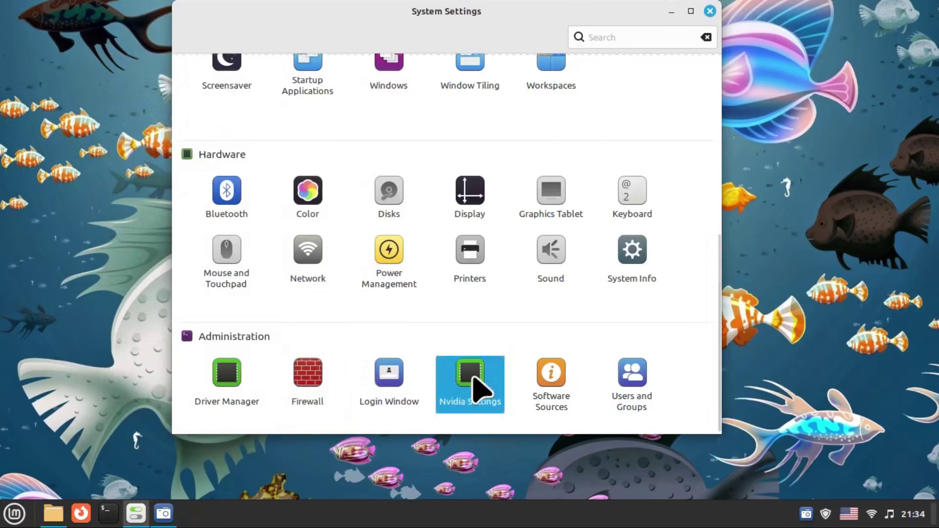
{"action": "left_click_drag", "start_coordinate": [238, 48], "coordinate": [297, 49]}
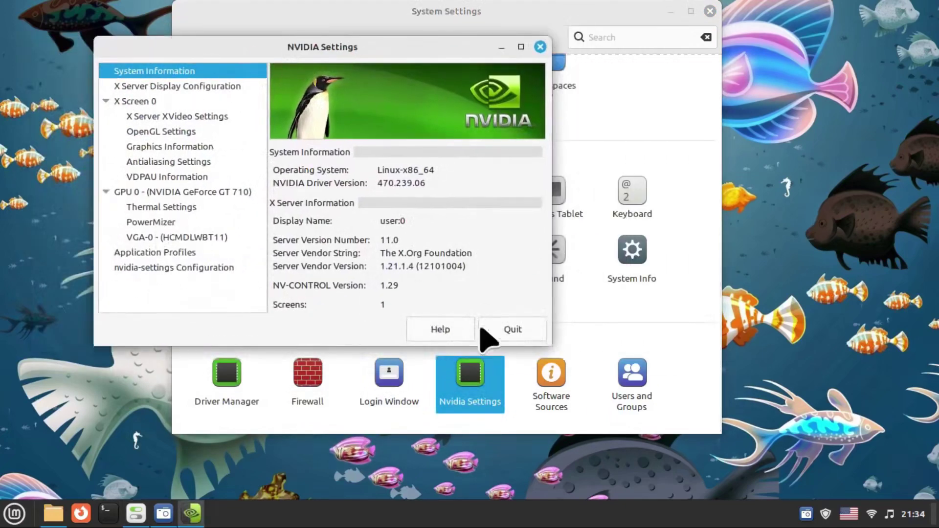
{"action": "left_click", "coordinate": [517, 330]}
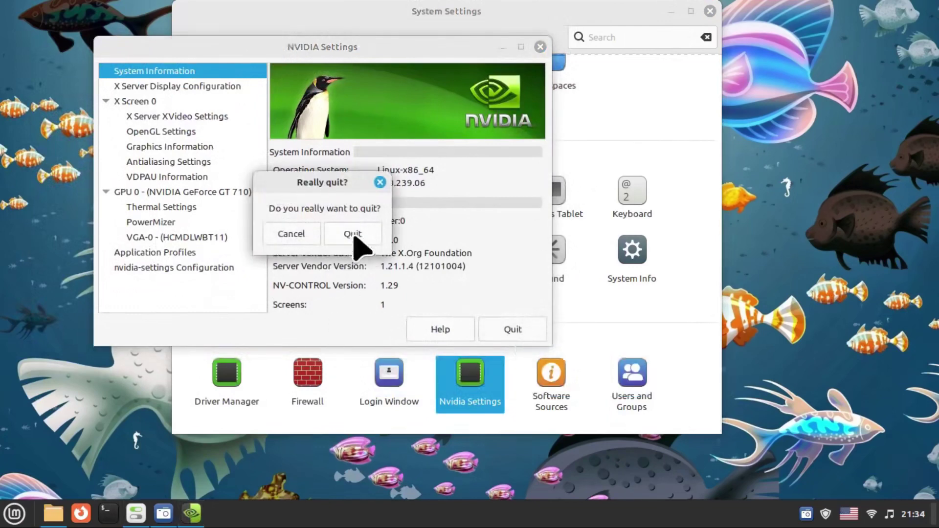
{"action": "left_click", "coordinate": [353, 235]}
Look over the System Settings categories from Appearance to Administration and close the window
{"action": "scroll", "coordinate": [347, 319], "scroll_direction": "up", "scroll_amount": 10}
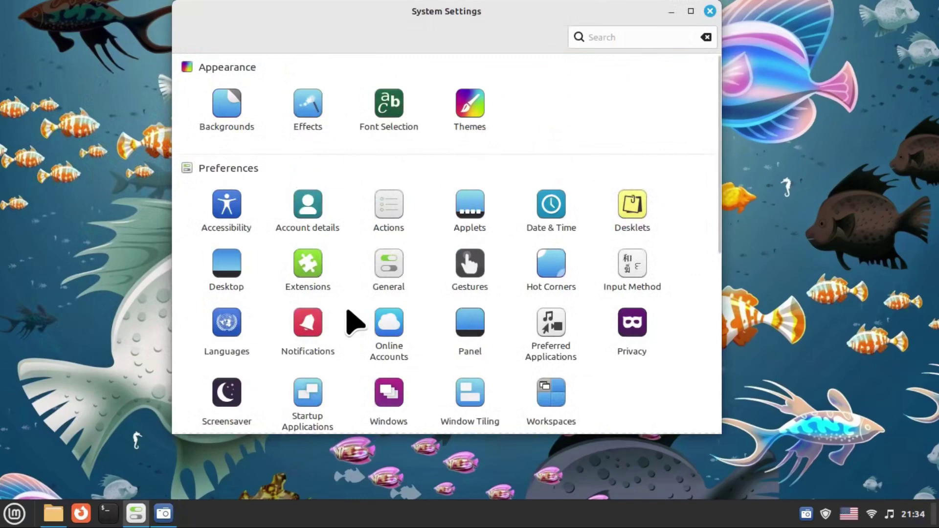
{"action": "scroll", "coordinate": [349, 315], "scroll_direction": "down", "scroll_amount": 5}
{"action": "scroll", "coordinate": [345, 313], "scroll_direction": "up", "scroll_amount": 5}
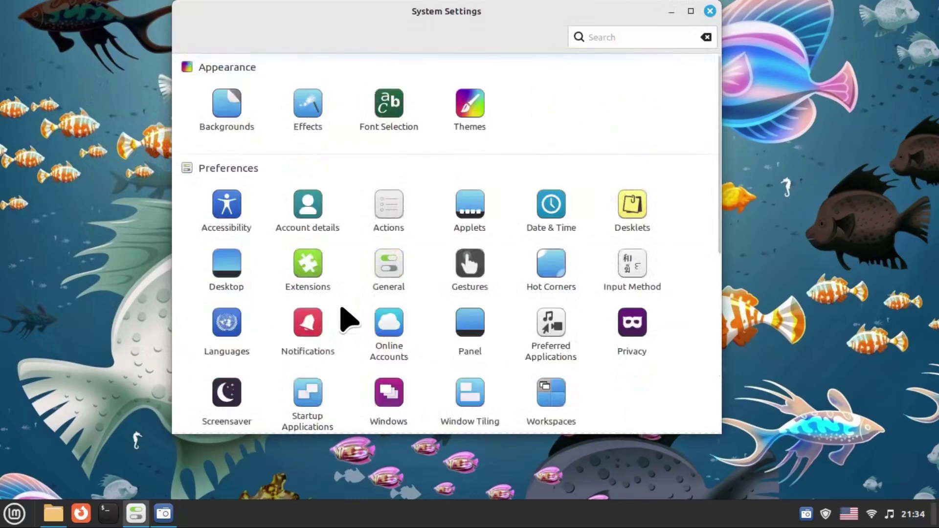
{"action": "scroll", "coordinate": [344, 319], "scroll_direction": "down", "scroll_amount": 5}
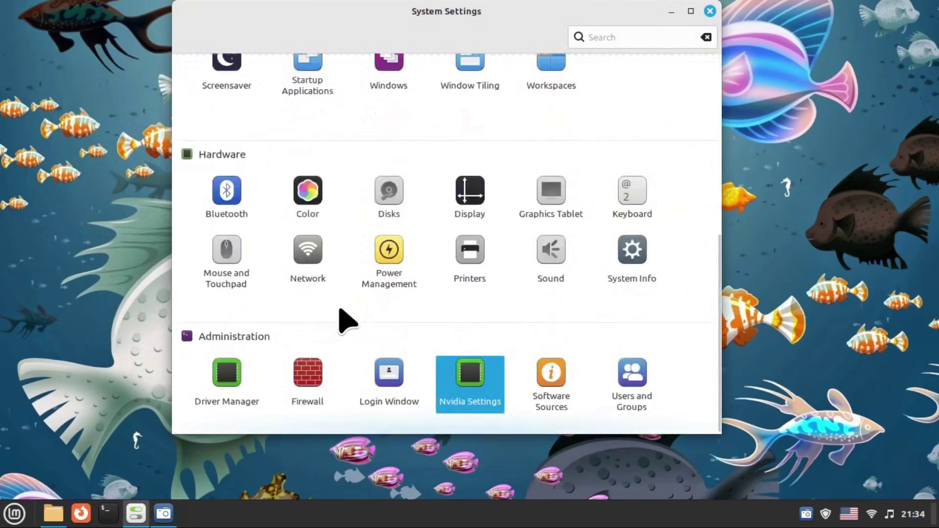
{"action": "scroll", "coordinate": [345, 318], "scroll_direction": "up", "scroll_amount": 5}
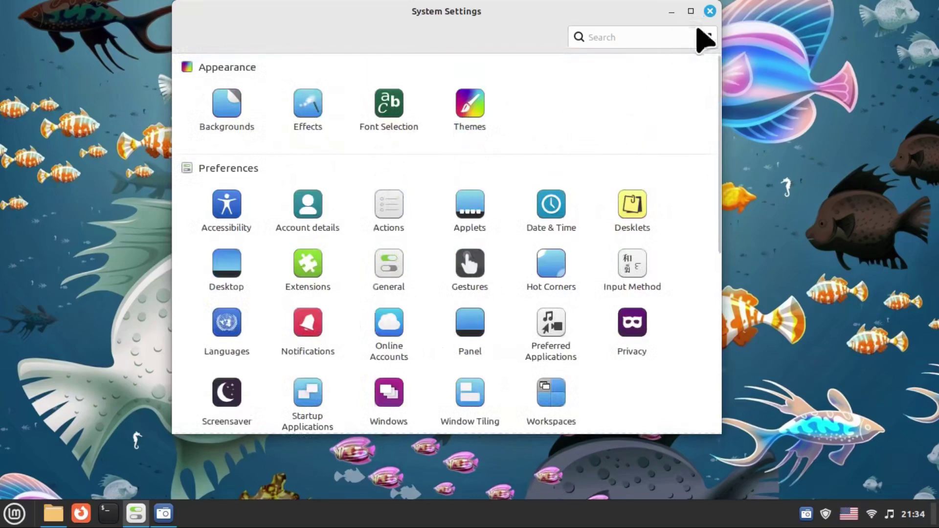
{"action": "left_click", "coordinate": [709, 10]}
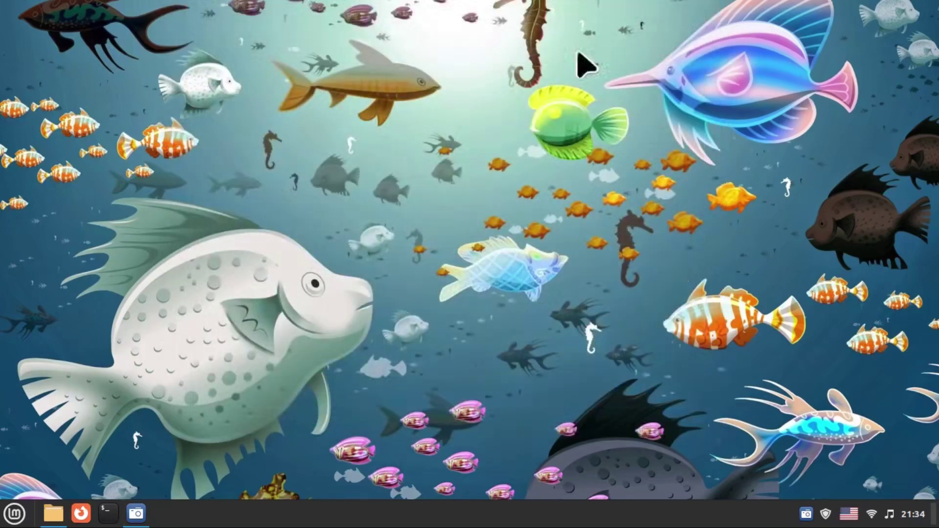
View the Places category in the application menu and bring up the Home folder window
{"action": "left_click", "coordinate": [15, 513]}
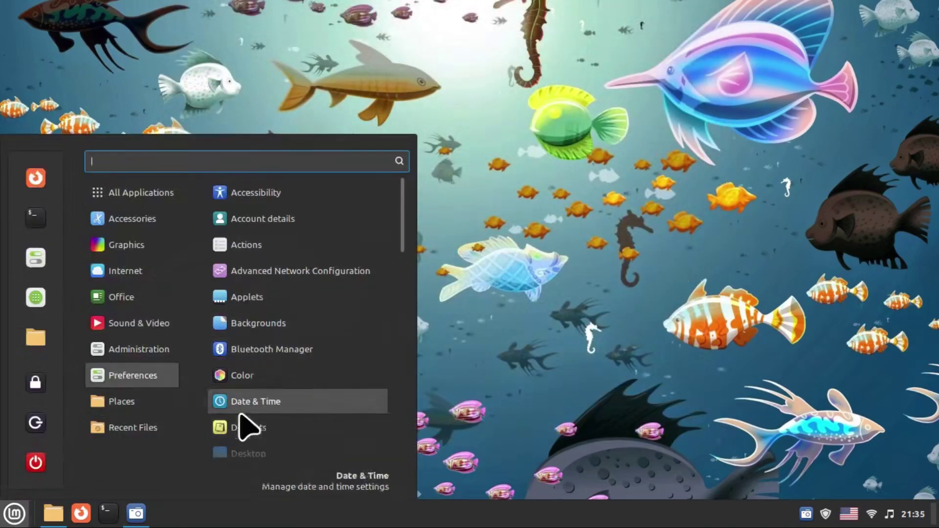
{"action": "mouse_move", "coordinate": [116, 401]}
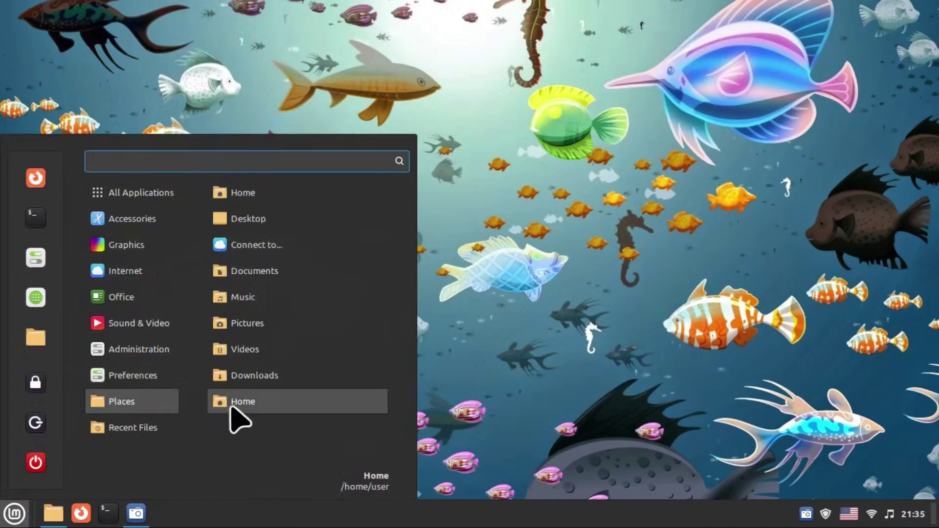
{"action": "left_click", "coordinate": [39, 516]}
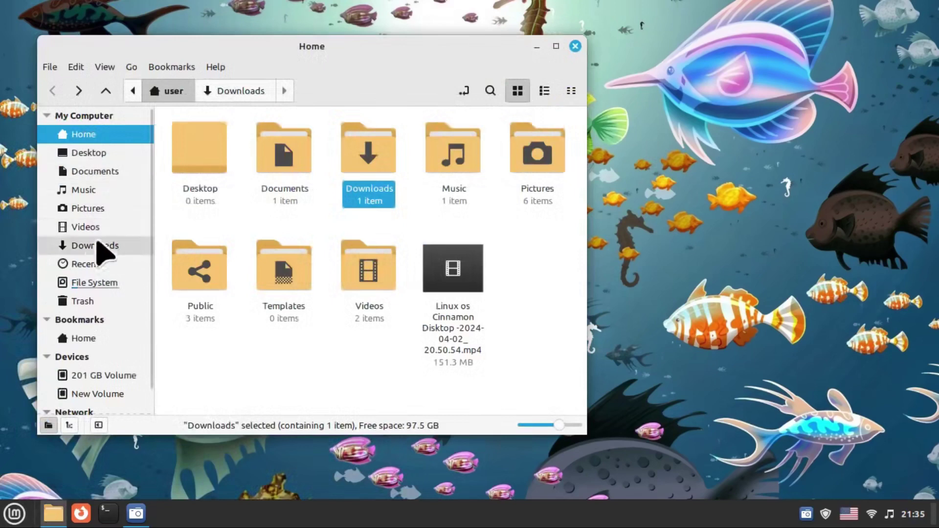
Open the Pictures folder from the application menu's places, move its window aside and close it
{"action": "left_click", "coordinate": [15, 513]}
{"action": "mouse_move", "coordinate": [100, 401]}
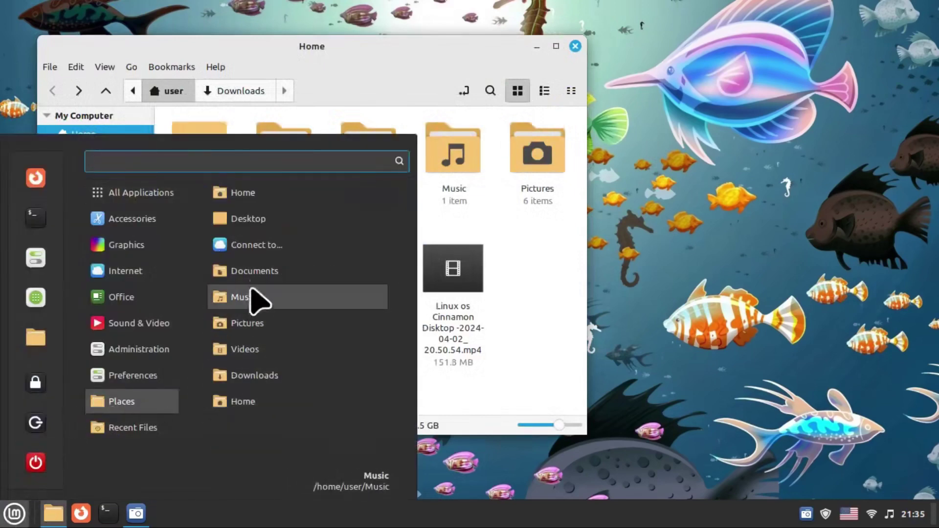
{"action": "left_click", "coordinate": [258, 322]}
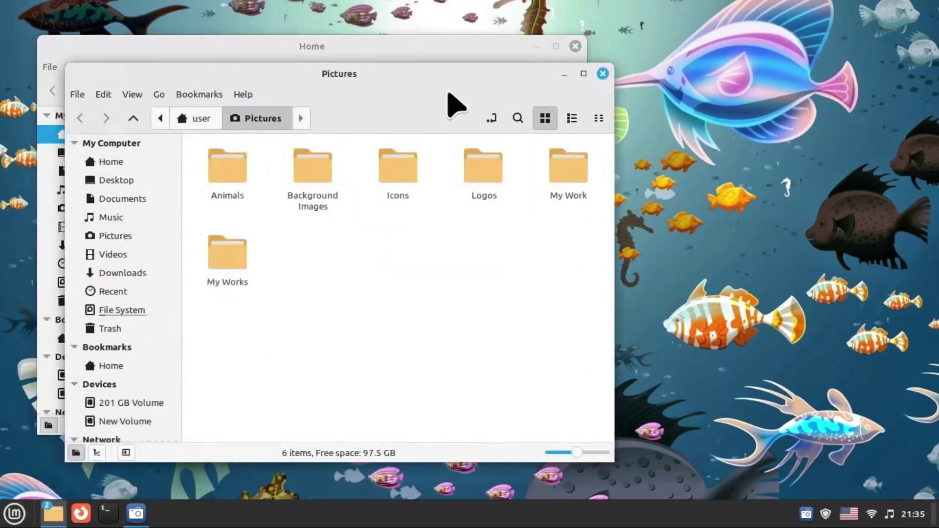
{"action": "left_click_drag", "start_coordinate": [455, 102], "coordinate": [638, 78]}
{"action": "left_click", "coordinate": [785, 48]}
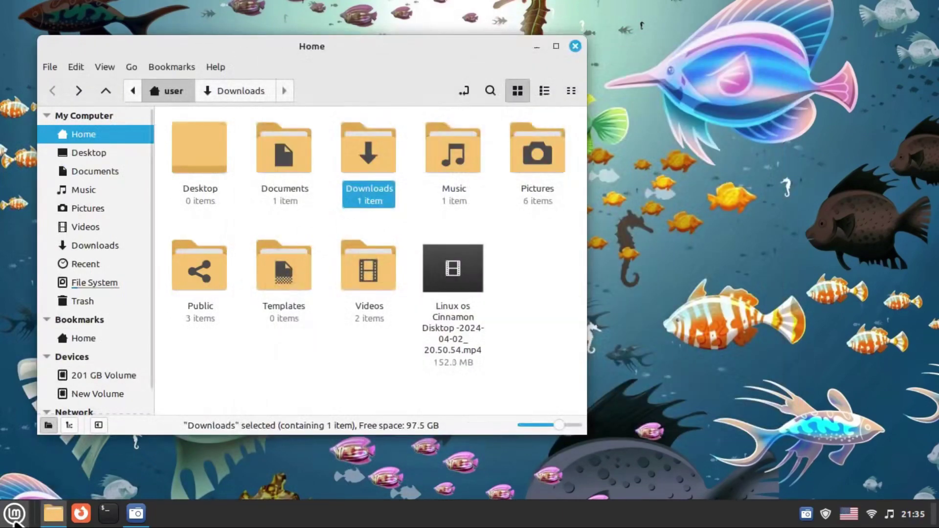
View the recent files list in the application menu and close the menu
{"action": "left_click", "coordinate": [15, 513]}
{"action": "mouse_move", "coordinate": [124, 431]}
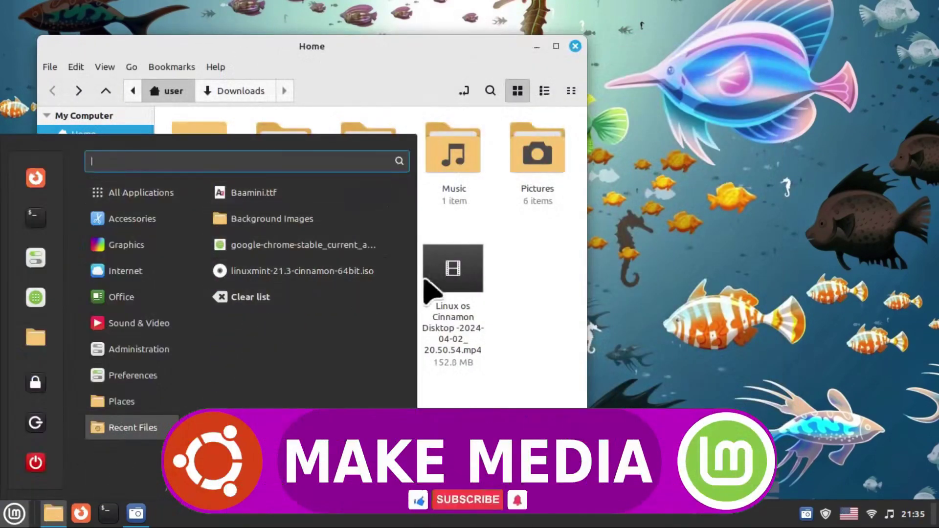
{"action": "left_click", "coordinate": [562, 260]}
Remove System Settings and Software Manager from the application menu's favorites
{"action": "left_click", "coordinate": [15, 513]}
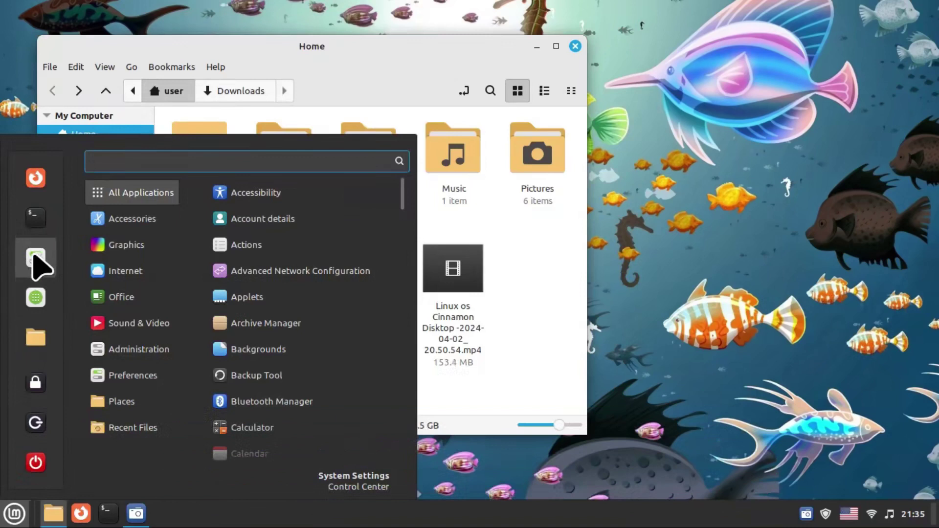
{"action": "left_click_drag", "start_coordinate": [37, 264], "coordinate": [248, 376]}
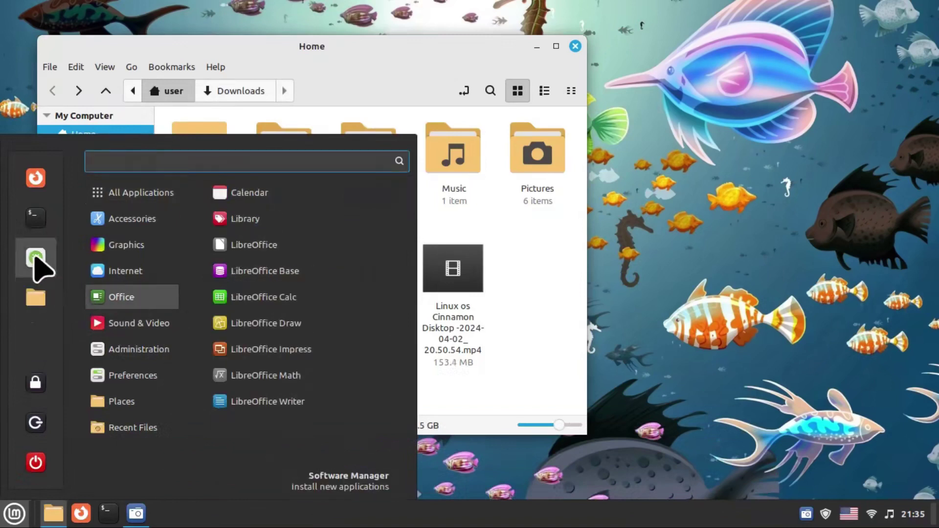
{"action": "left_click_drag", "start_coordinate": [40, 266], "coordinate": [139, 342]}
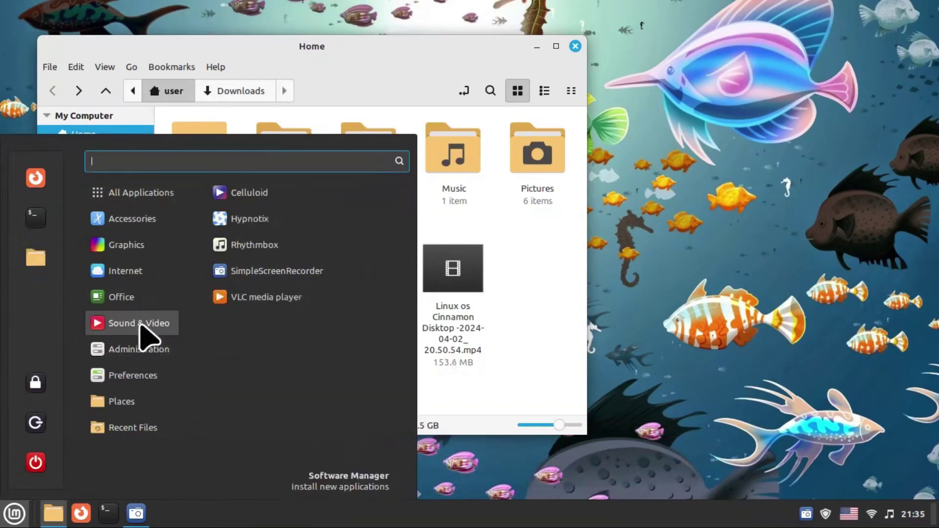
Add SimpleScreenRecorder to the favorites, check it in the application menu and close the menu
{"action": "right_click", "coordinate": [282, 271]}
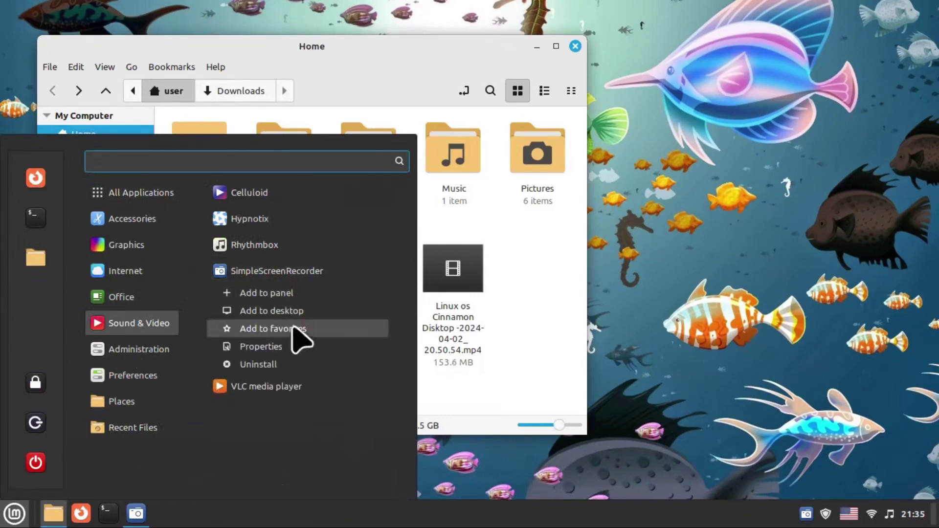
{"action": "left_click", "coordinate": [283, 329]}
{"action": "left_click", "coordinate": [13, 510]}
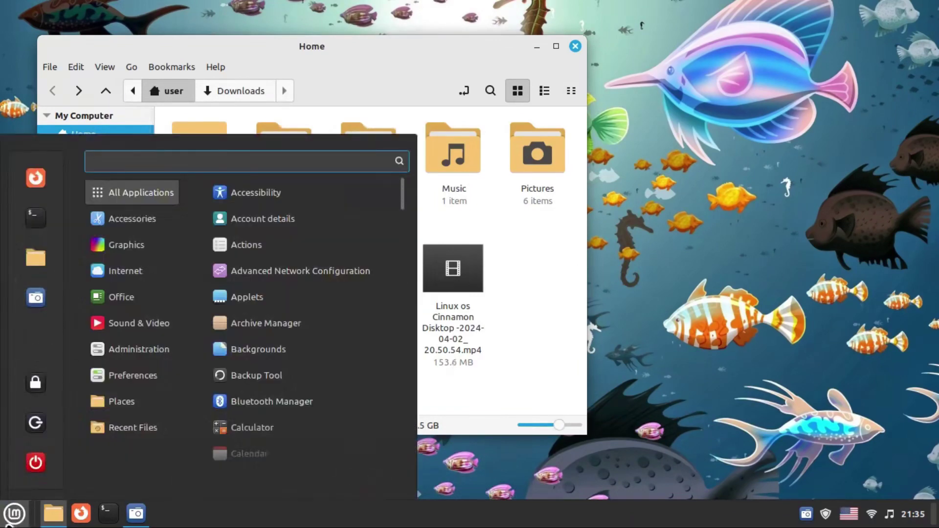
{"action": "left_click", "coordinate": [247, 524]}
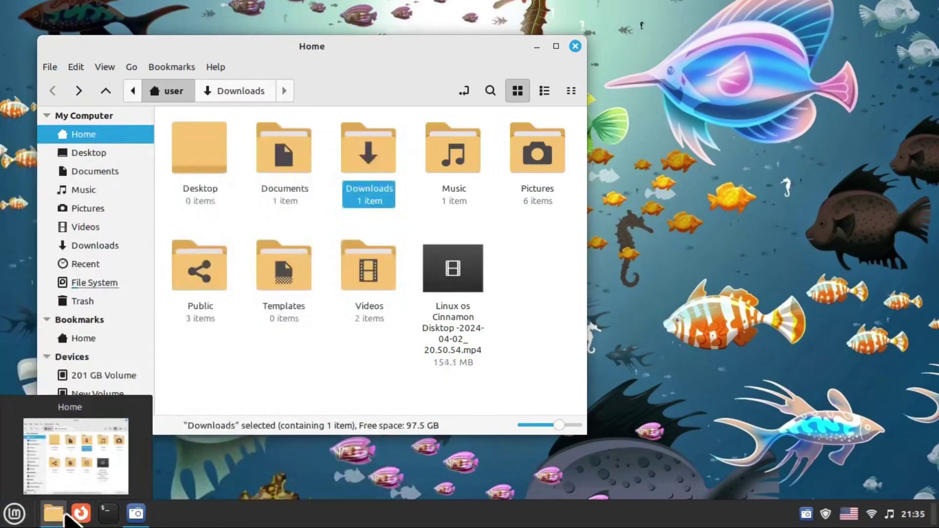
Remove the Firefox launcher from the panel and add Google Chrome to the panel instead
{"action": "right_click", "coordinate": [81, 514]}
{"action": "left_click", "coordinate": [78, 483]}
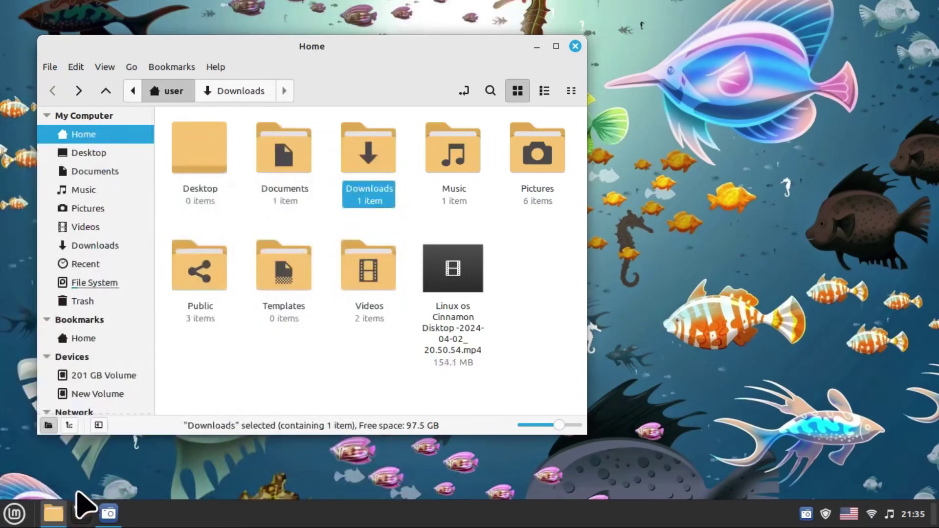
{"action": "left_click", "coordinate": [20, 512]}
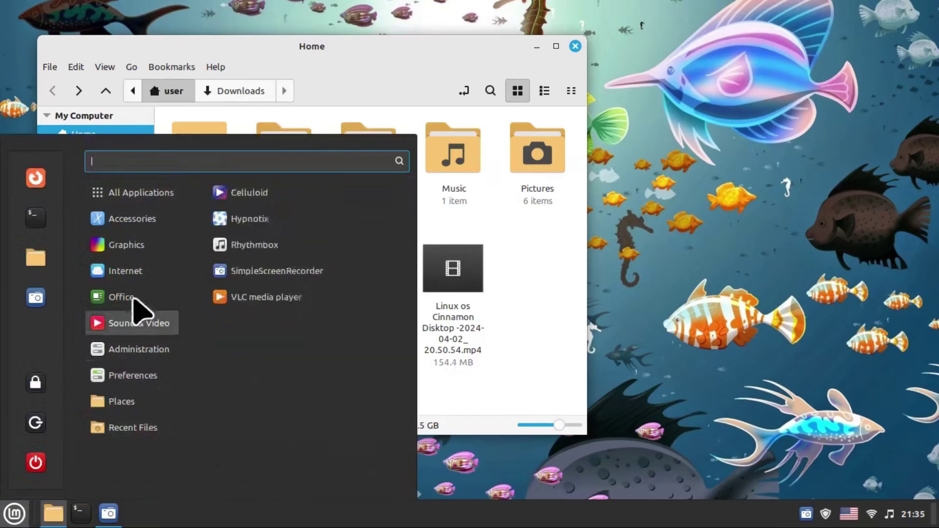
{"action": "mouse_move", "coordinate": [132, 274]}
{"action": "right_click", "coordinate": [247, 226]}
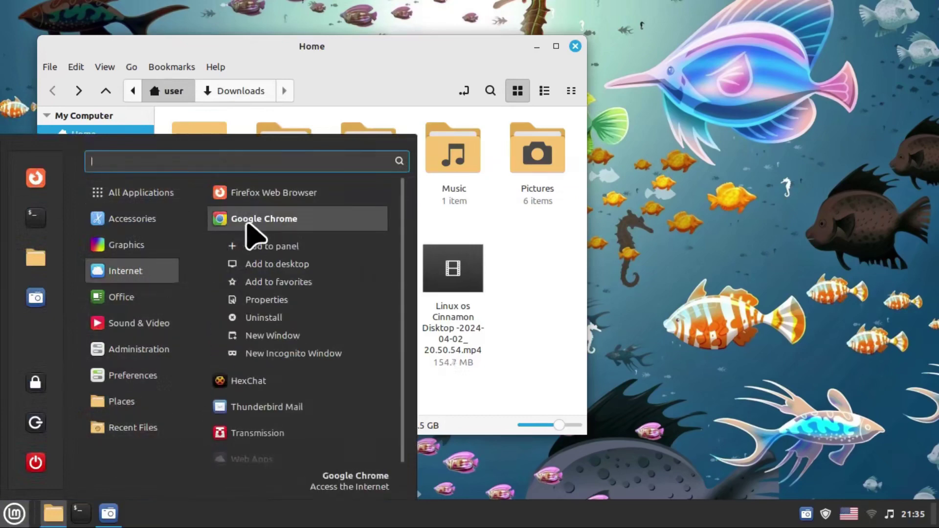
{"action": "left_click", "coordinate": [269, 245]}
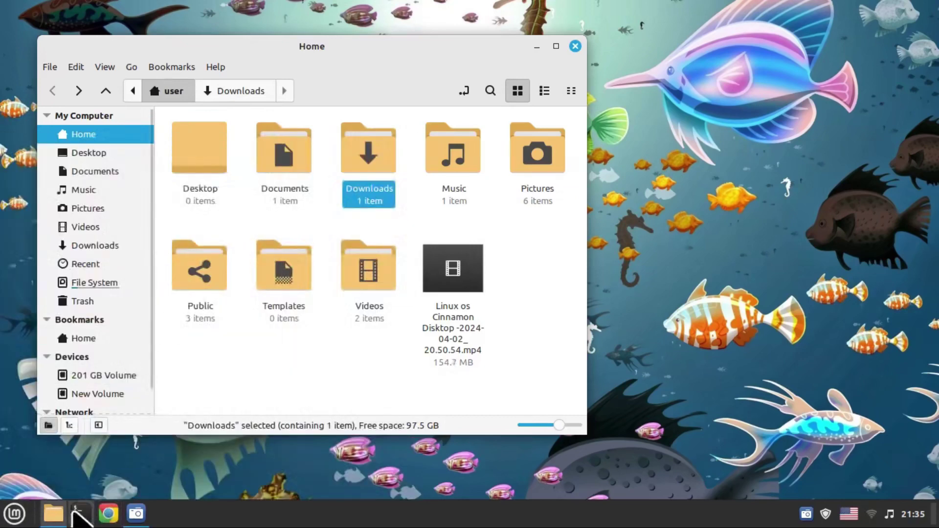
Reorder the panel launchers so the file manager follows the Terminal, and move the Home window away from the application menu
{"action": "left_click_drag", "start_coordinate": [45, 517], "coordinate": [82, 520]}
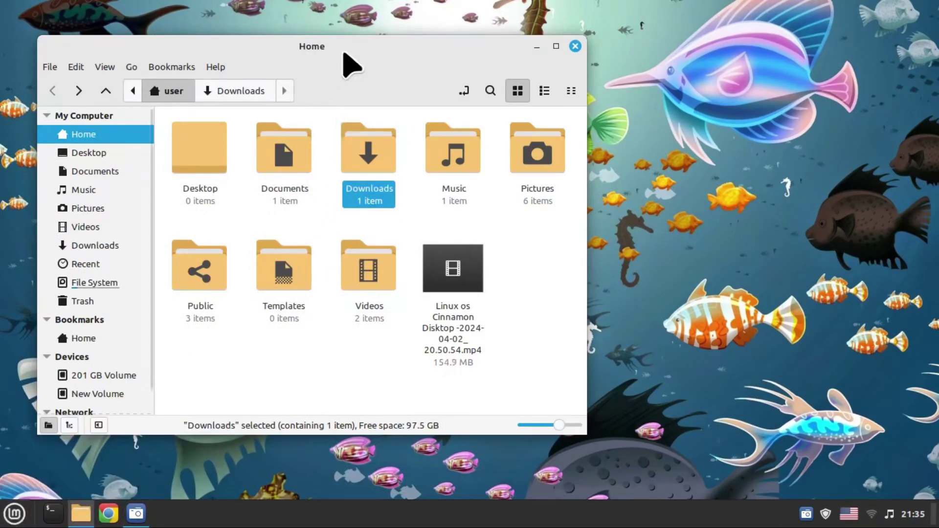
{"action": "left_click_drag", "start_coordinate": [342, 51], "coordinate": [642, 41]}
Uninstall Google Chrome from the Internet category, minimize the Home window, confirm the package removal and authenticate with the account password
{"action": "left_click", "coordinate": [14, 513]}
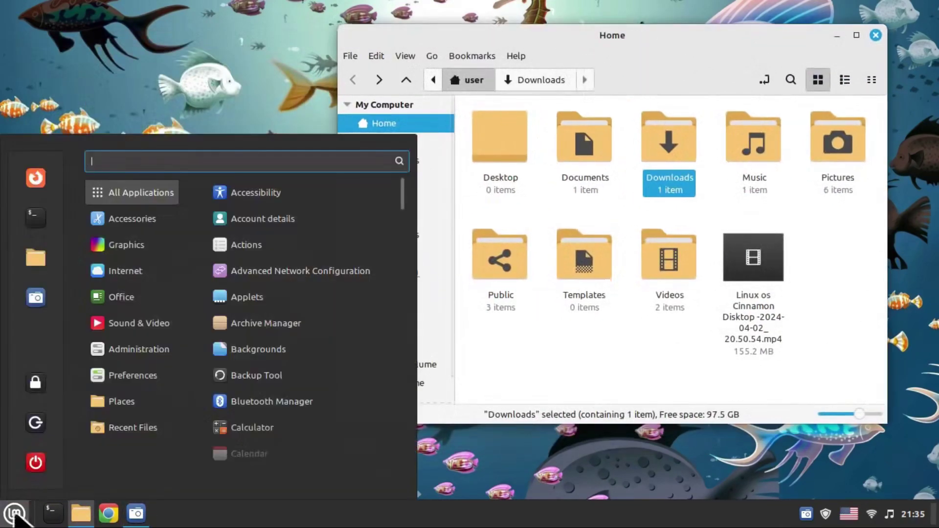
{"action": "mouse_move", "coordinate": [119, 247]}
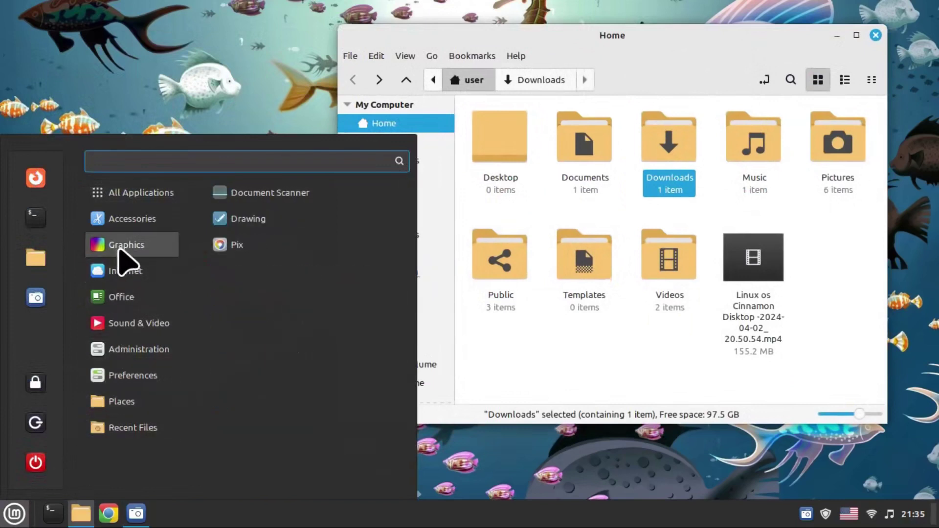
{"action": "mouse_move", "coordinate": [121, 271]}
{"action": "right_click", "coordinate": [253, 218]}
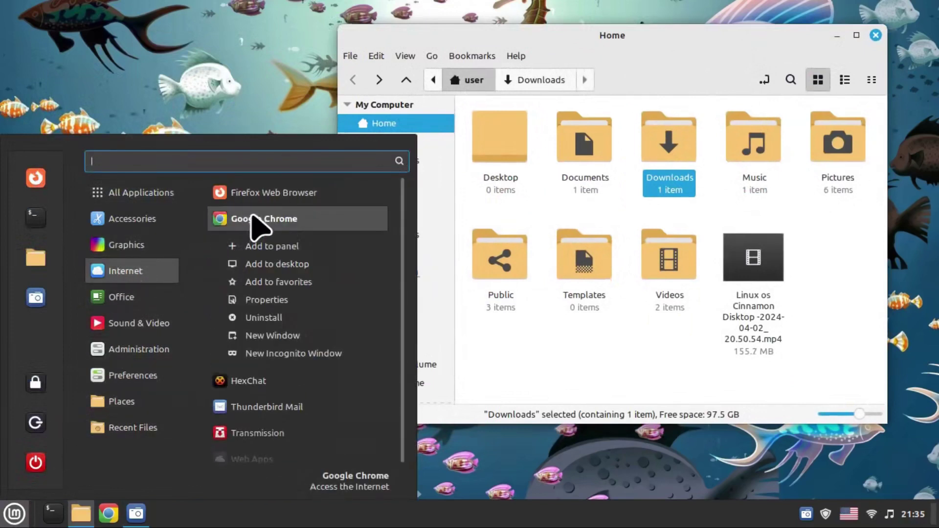
{"action": "left_click", "coordinate": [269, 321]}
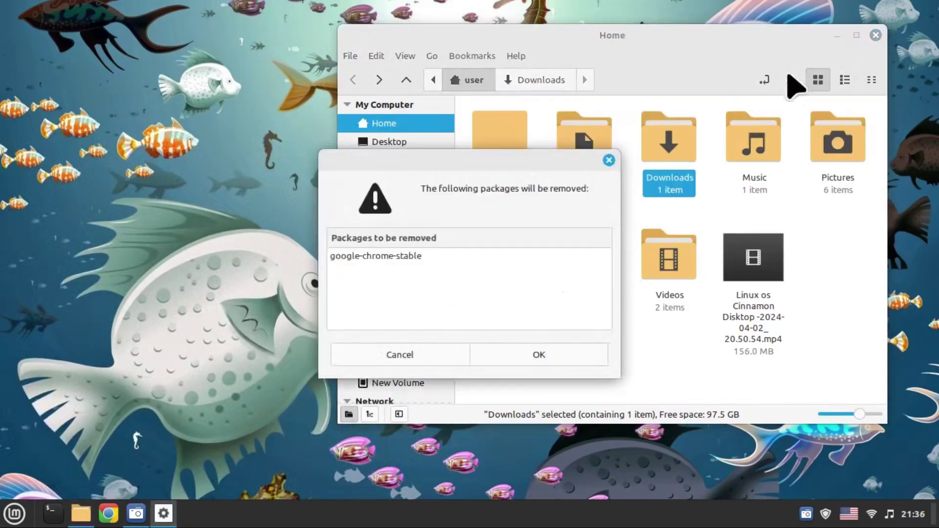
{"action": "left_click", "coordinate": [837, 35]}
{"action": "left_click", "coordinate": [536, 356]}
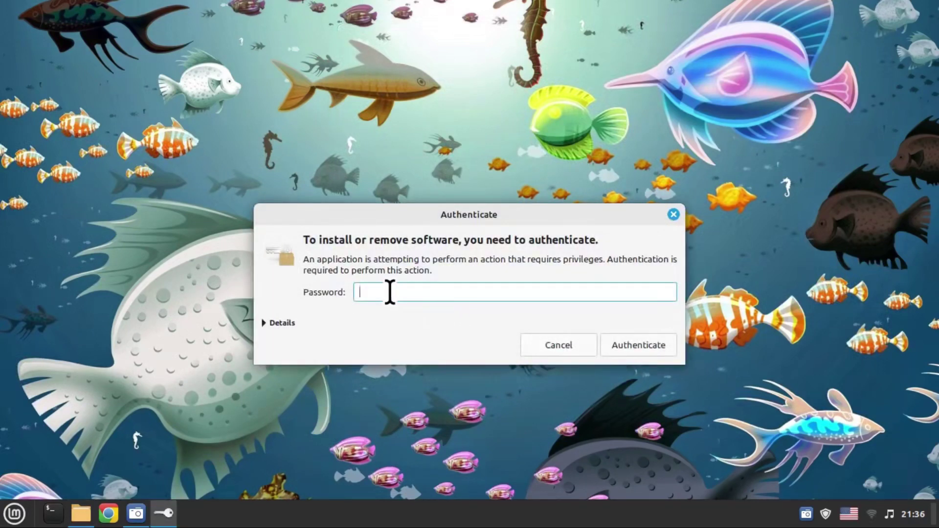
{"action": "left_click", "coordinate": [637, 338]}
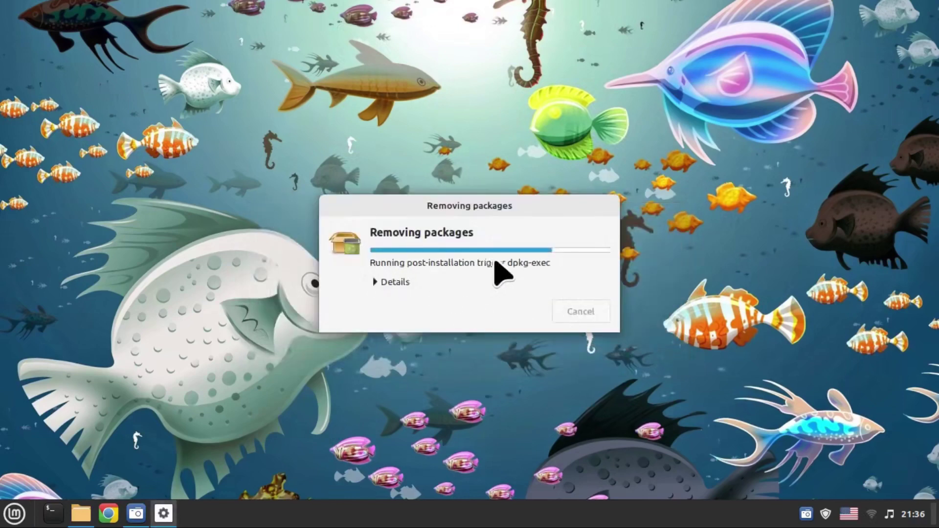
Check the application menu after the uninstall and clear the leftover Google Chrome launcher from the panel
{"action": "left_click", "coordinate": [14, 512]}
{"action": "mouse_move", "coordinate": [131, 280]}
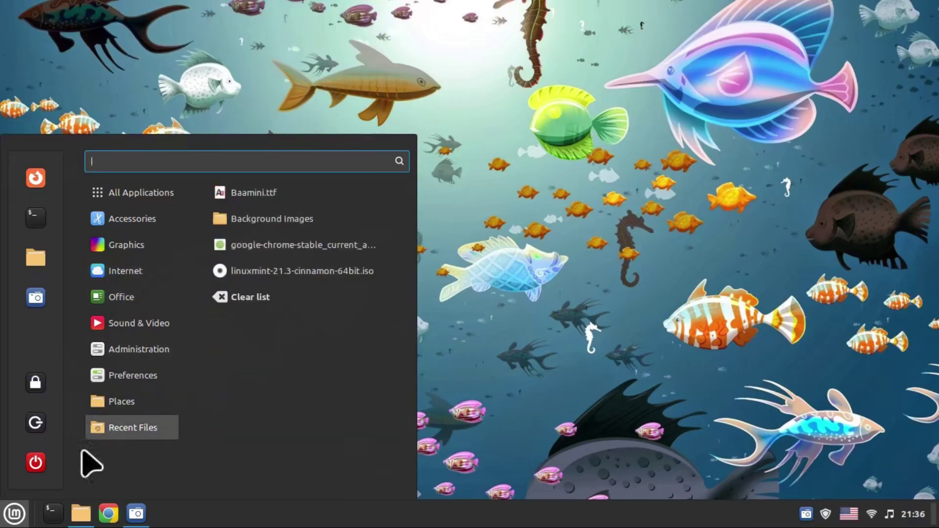
{"action": "left_click", "coordinate": [109, 515]}
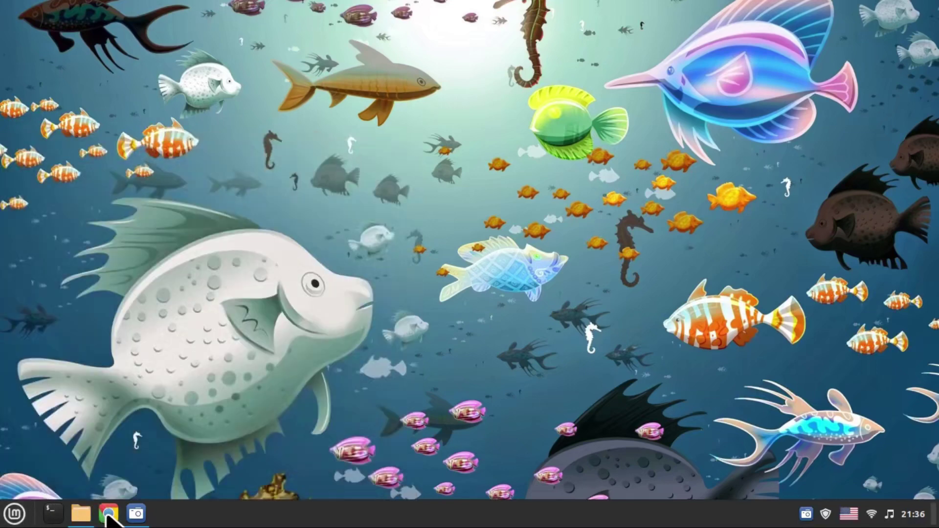
Look through the application menu categories, including Internet, to verify the removal of Google Chrome, and close the menu
{"action": "key", "text": "super"}
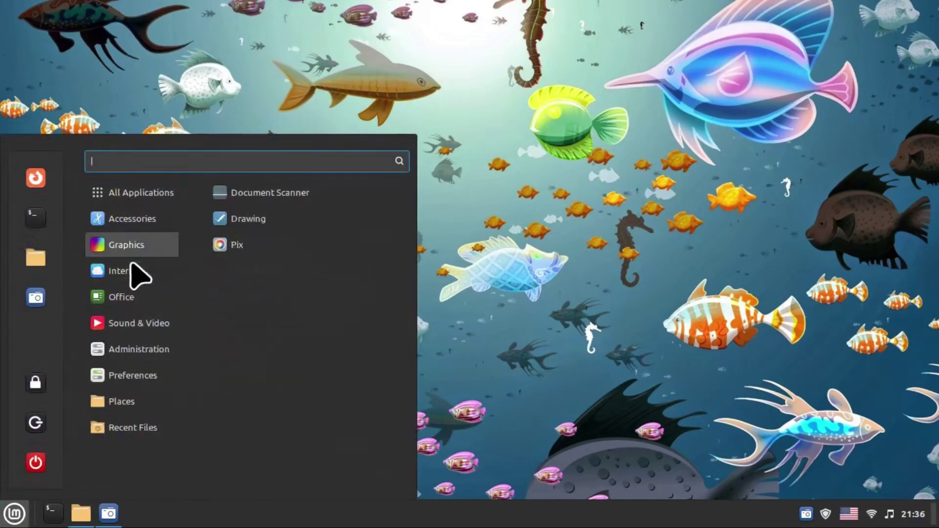
{"action": "mouse_move", "coordinate": [109, 352]}
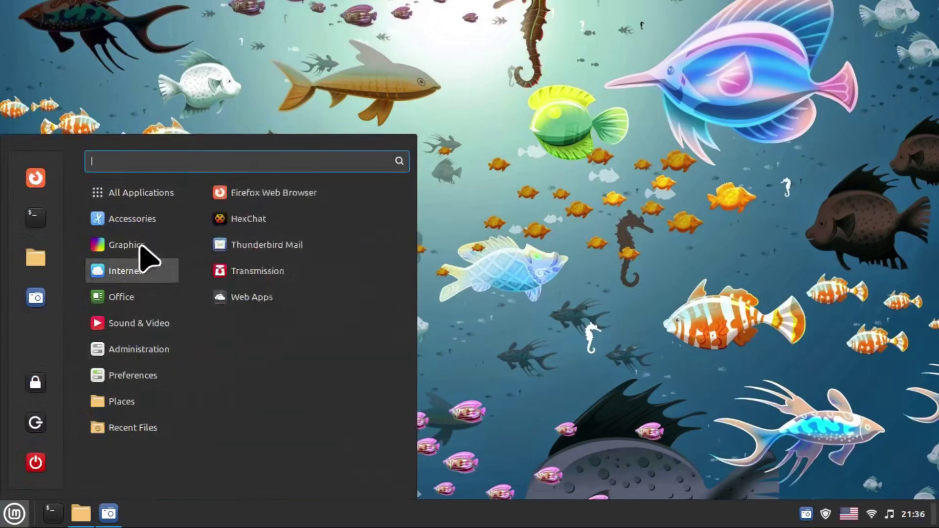
{"action": "mouse_move", "coordinate": [133, 428]}
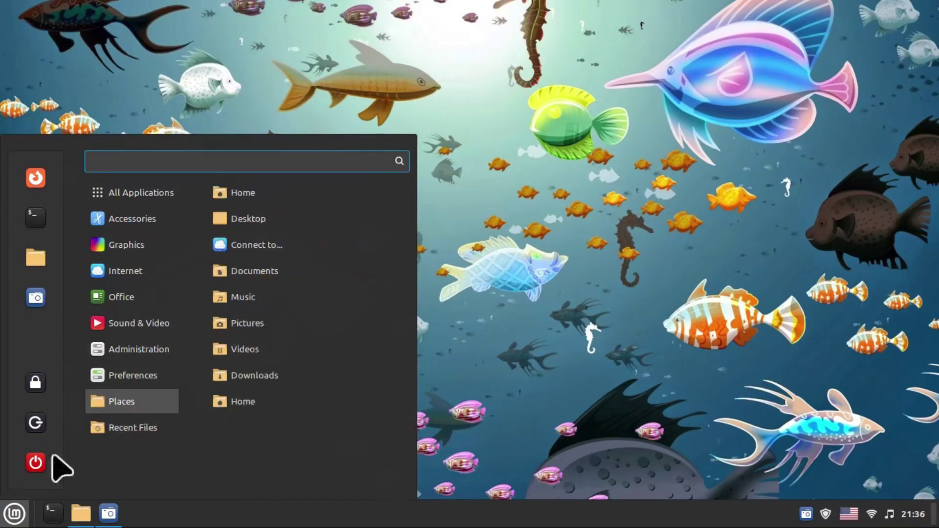
{"action": "left_click", "coordinate": [444, 247]}
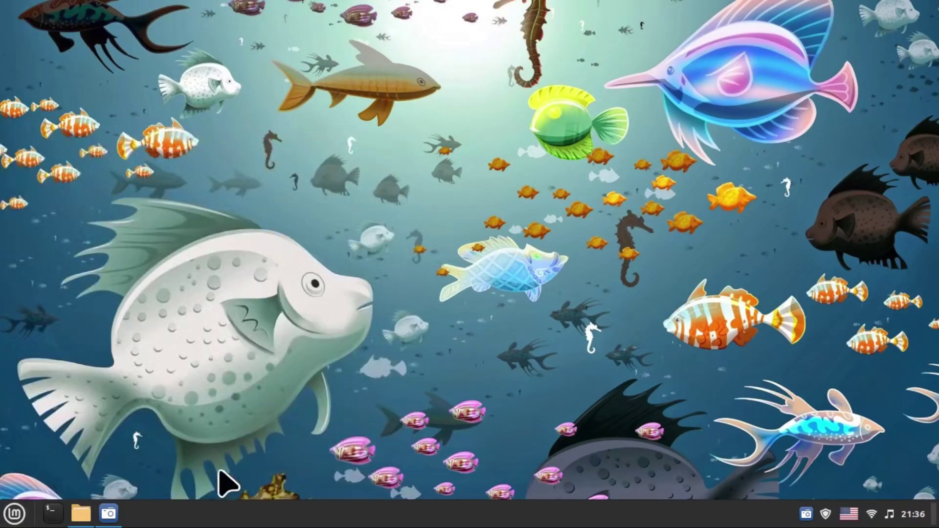
Turn on panel edit mode and move the panel to the top edge of the screen
{"action": "right_click", "coordinate": [356, 514]}
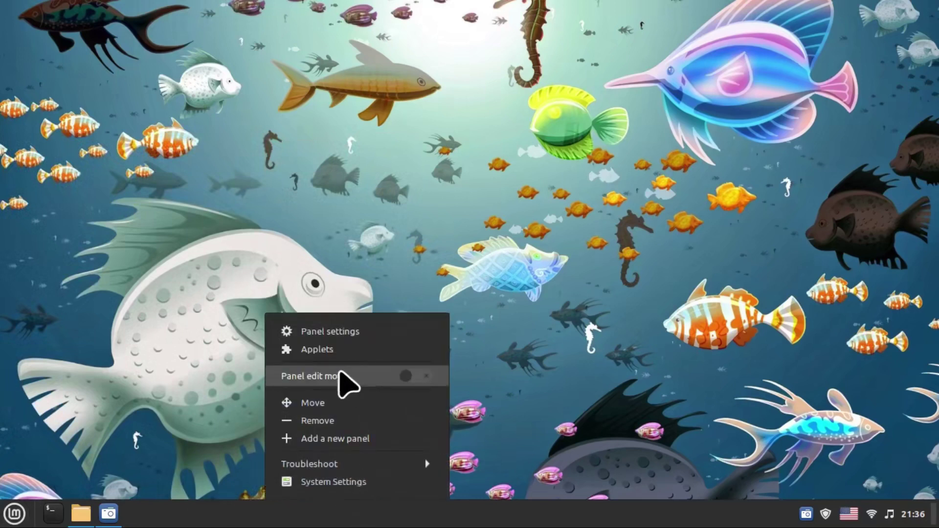
{"action": "left_click", "coordinate": [424, 375]}
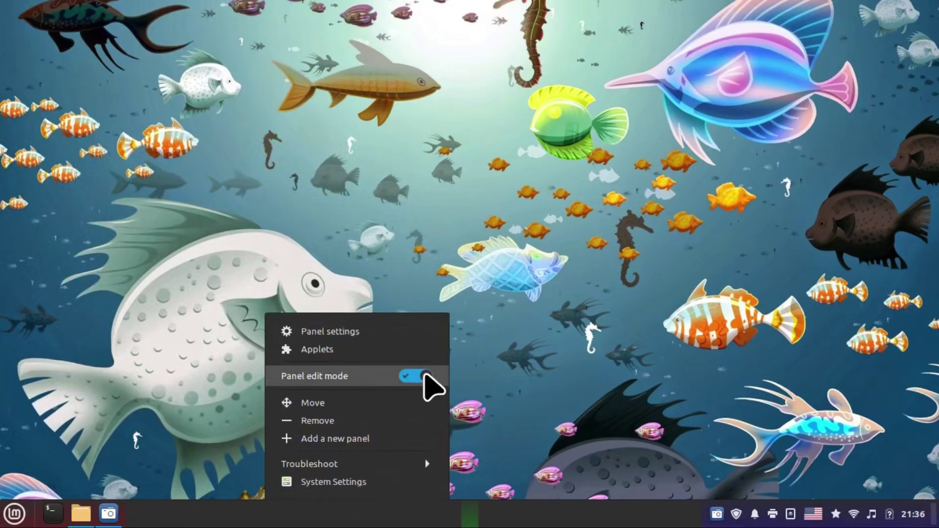
{"action": "left_click", "coordinate": [307, 407]}
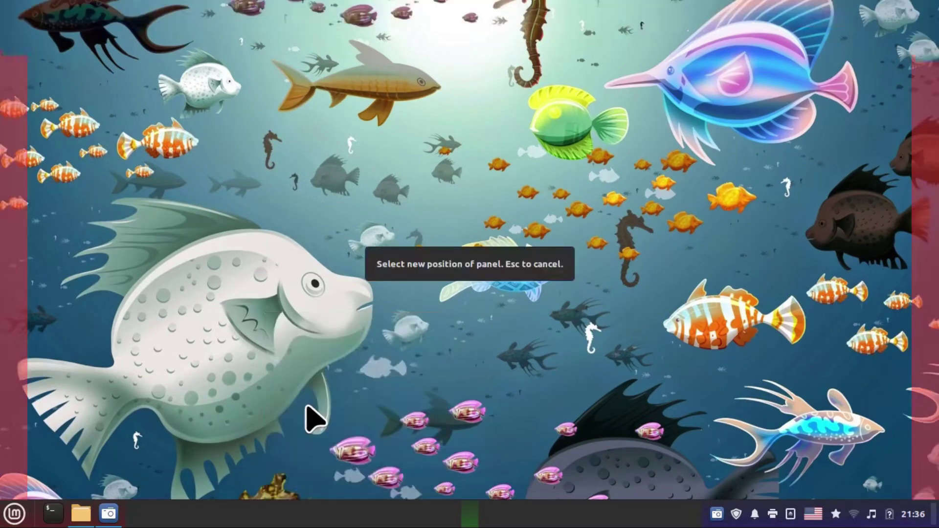
{"action": "left_click", "coordinate": [363, 20]}
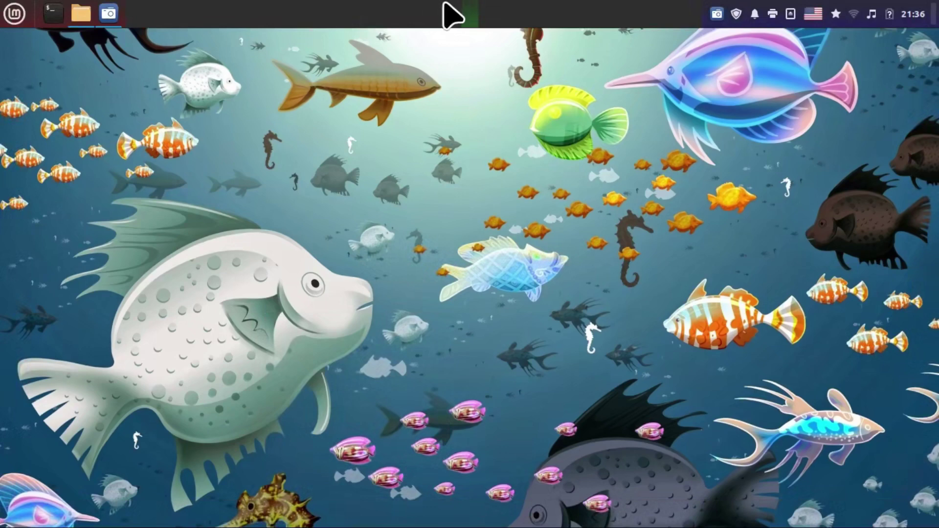
Turn off panel edit mode and try the application menu and the clock from the top-edge panel
{"action": "right_click", "coordinate": [335, 16]}
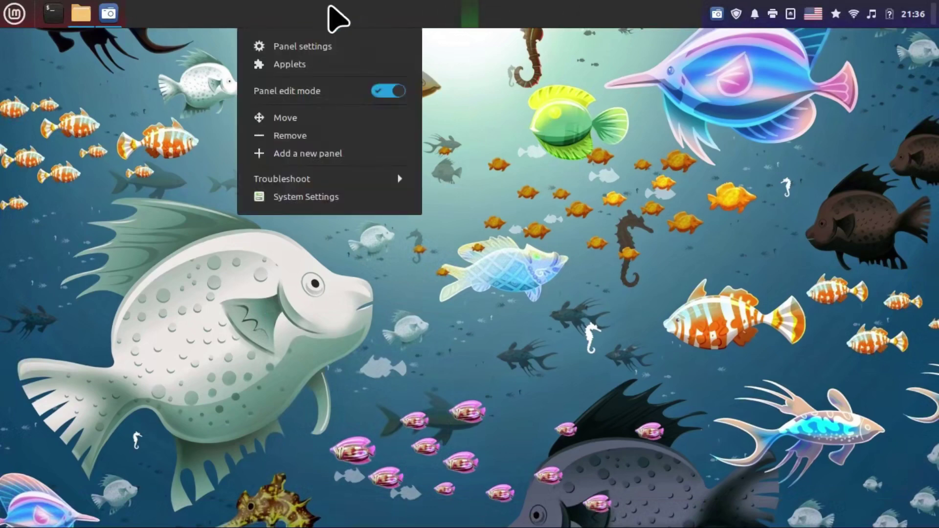
{"action": "left_click", "coordinate": [388, 92]}
{"action": "left_click", "coordinate": [88, 58]}
{"action": "left_click", "coordinate": [15, 14]}
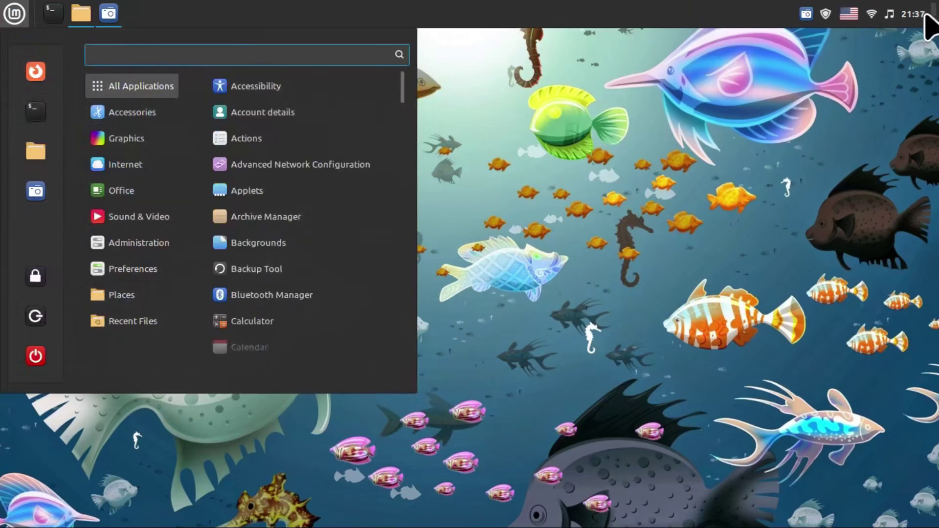
{"action": "left_click", "coordinate": [922, 15]}
{"action": "left_click", "coordinate": [913, 13]}
{"action": "left_click", "coordinate": [914, 14]}
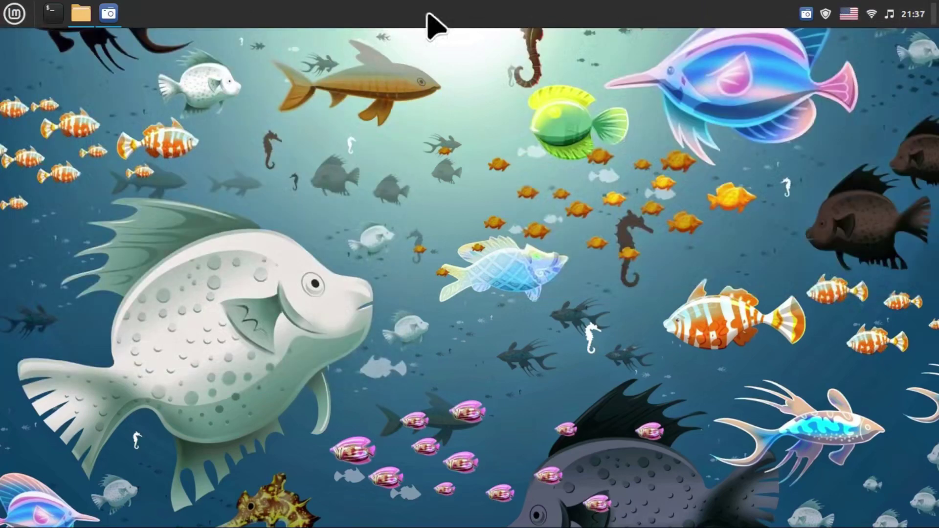
Turn panel edit mode back on and move the panel to the left edge of the screen
{"action": "right_click", "coordinate": [281, 12]}
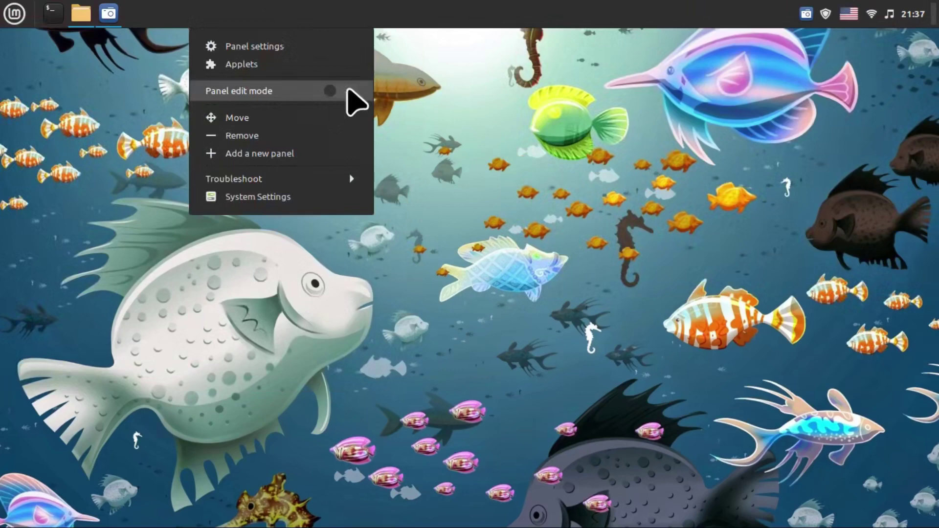
{"action": "left_click", "coordinate": [342, 91]}
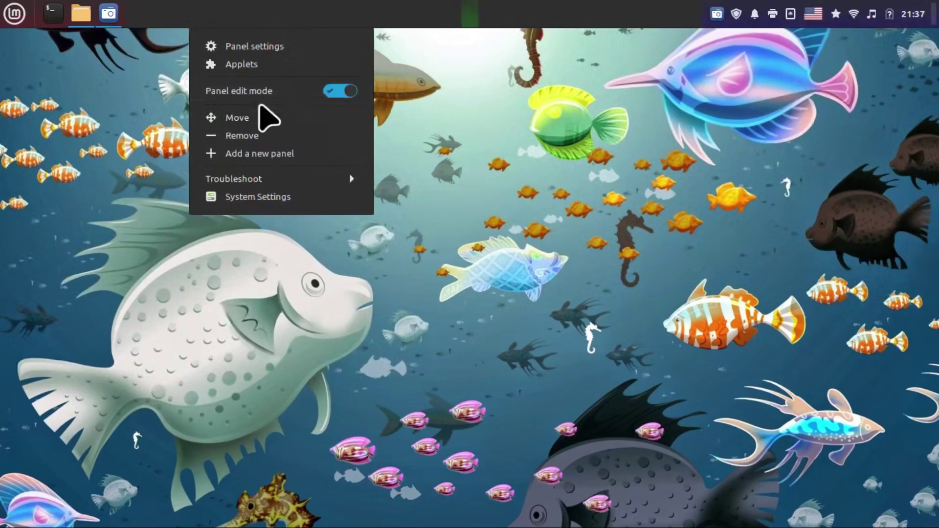
{"action": "left_click", "coordinate": [257, 116]}
{"action": "left_click", "coordinate": [8, 182]}
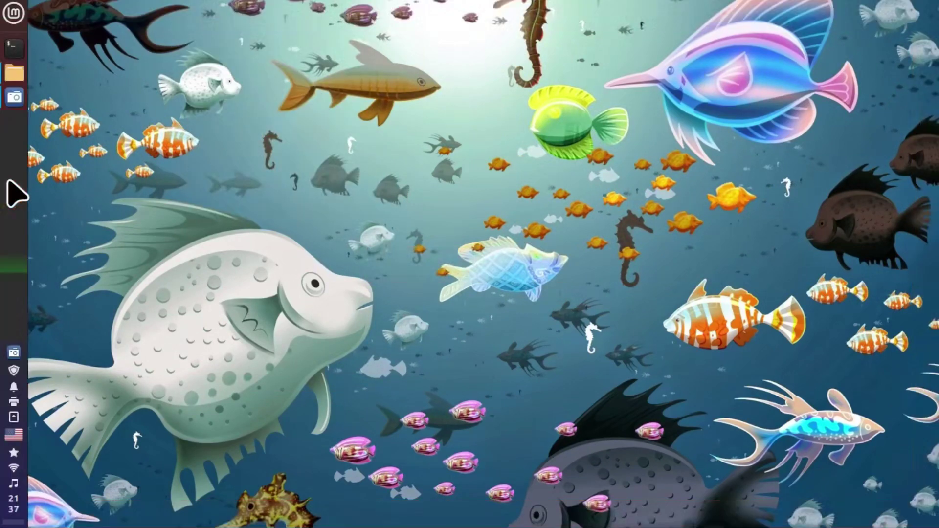
Move the vertical panel to the right edge of the screen
{"action": "right_click", "coordinate": [15, 193]}
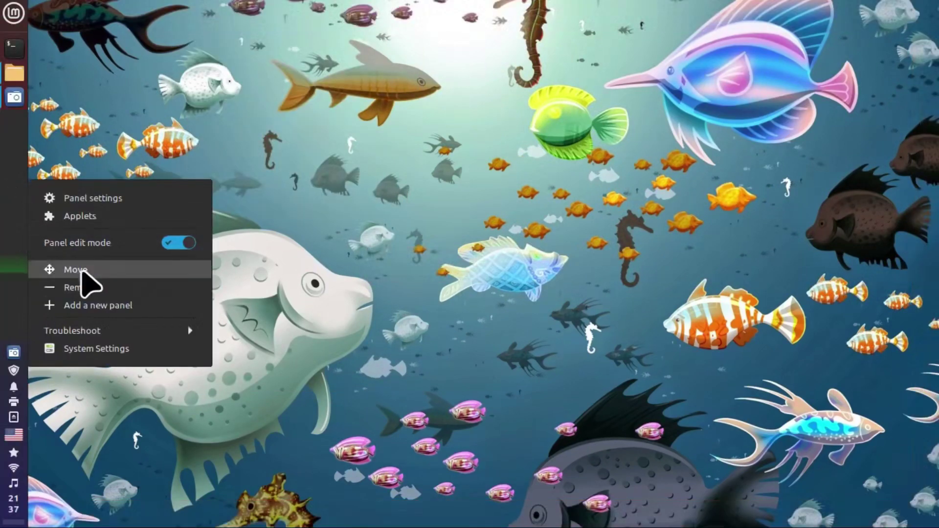
{"action": "left_click", "coordinate": [79, 269]}
{"action": "left_click", "coordinate": [900, 186]}
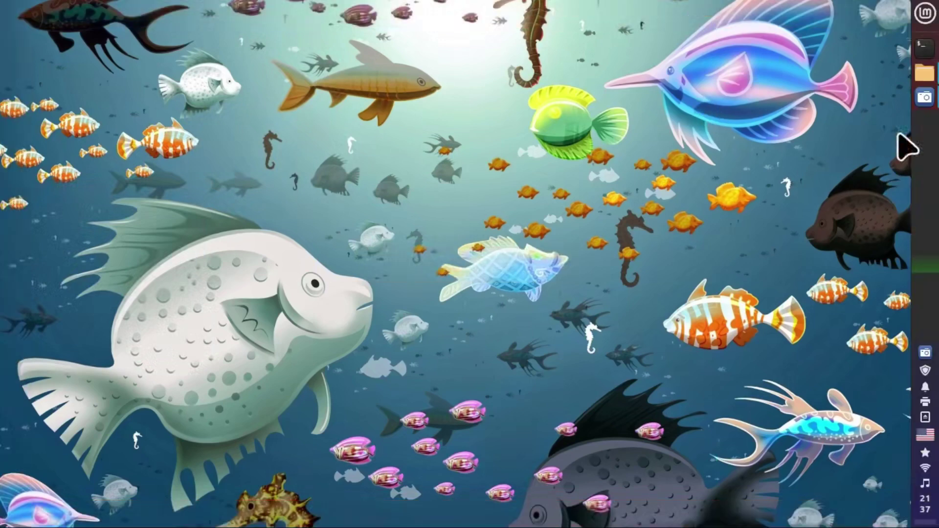
Move the panel to the bottom edge of the screen and turn off panel edit mode
{"action": "right_click", "coordinate": [929, 174]}
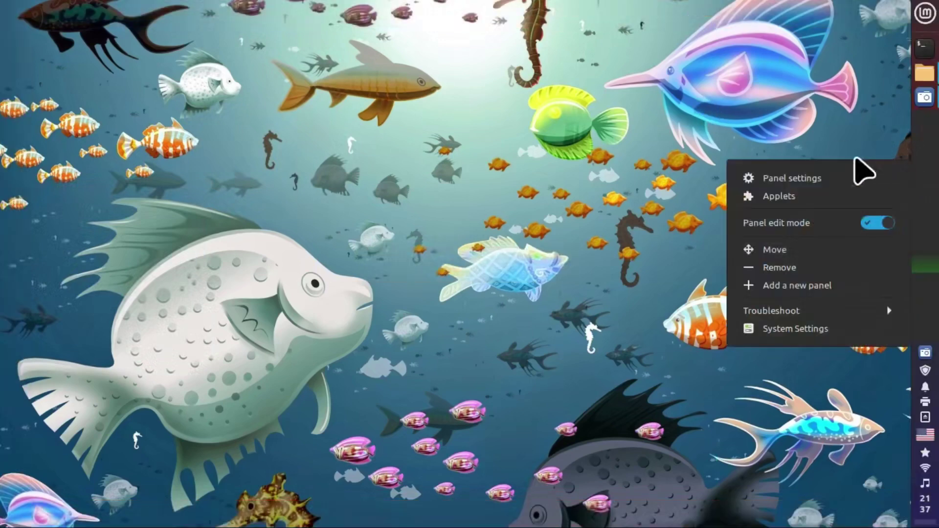
{"action": "left_click", "coordinate": [798, 247]}
{"action": "left_click", "coordinate": [481, 523]}
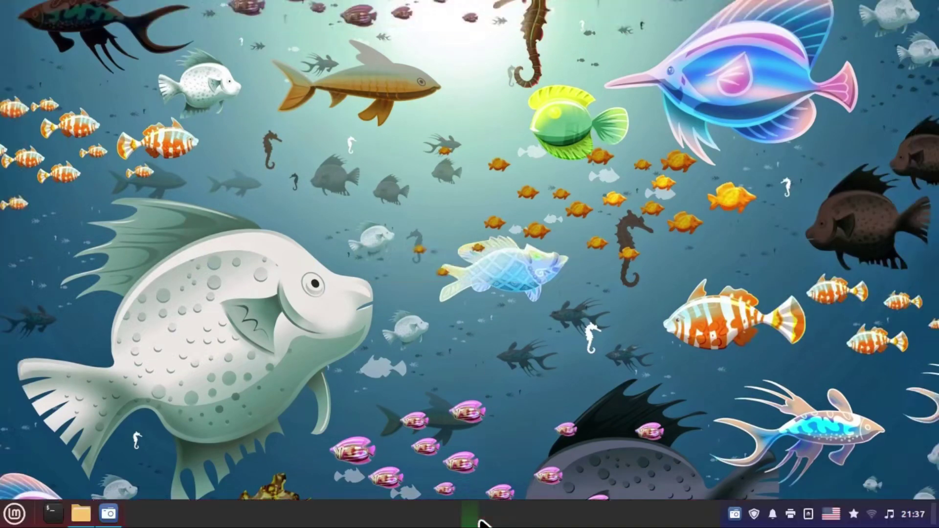
{"action": "right_click", "coordinate": [389, 513]}
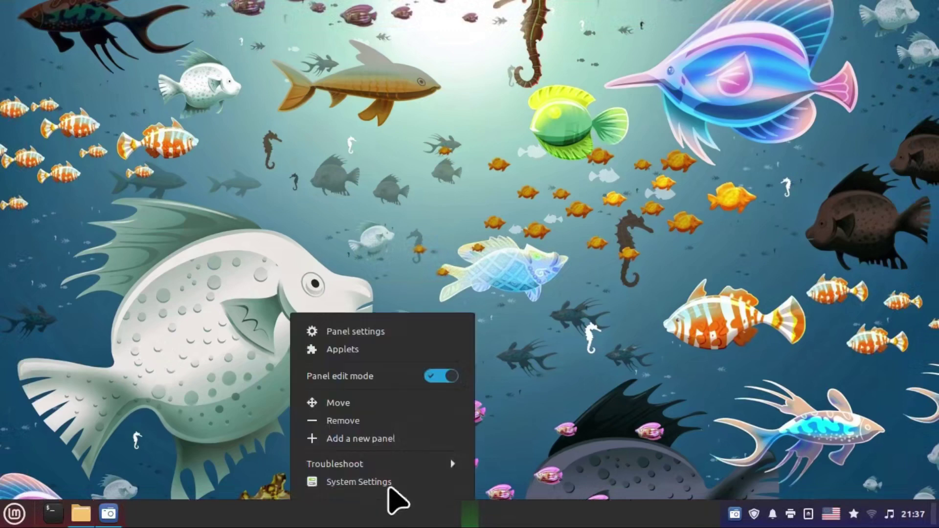
{"action": "left_click", "coordinate": [432, 374]}
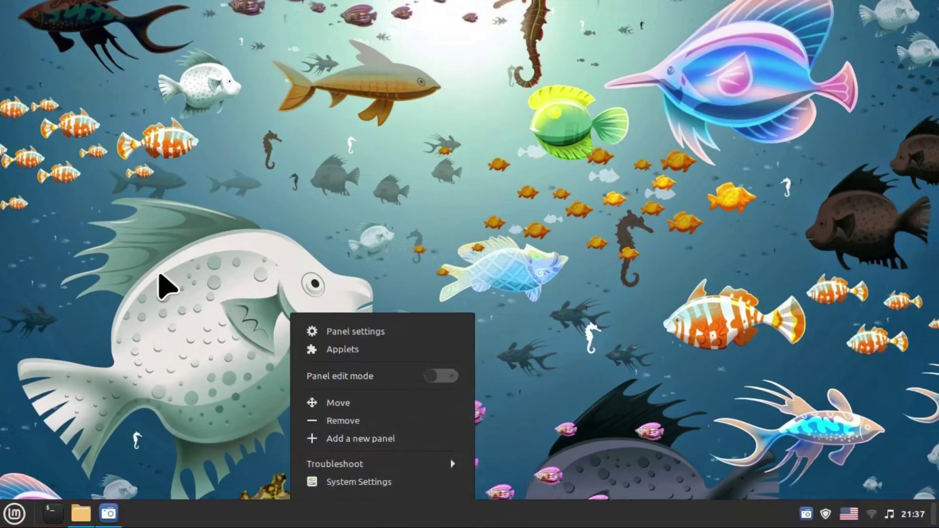
{"action": "left_click", "coordinate": [165, 285]}
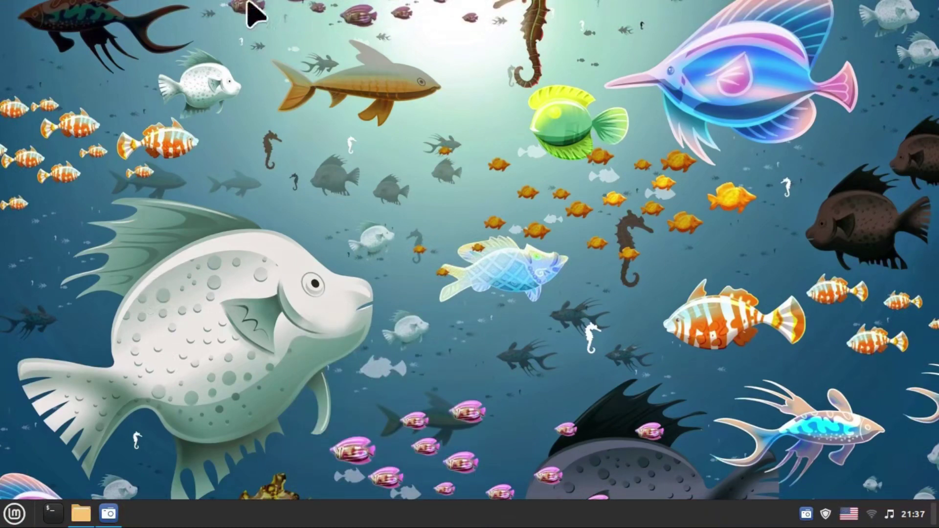
Open Display Settings from the desktop, review the monitor layout and resolution options, and close the window
{"action": "right_click", "coordinate": [205, 56]}
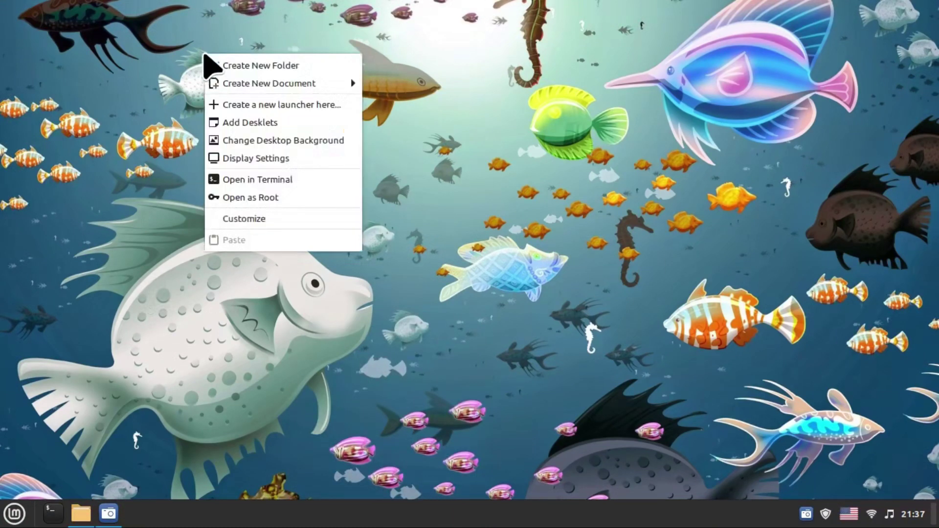
{"action": "mouse_move", "coordinate": [359, 84]}
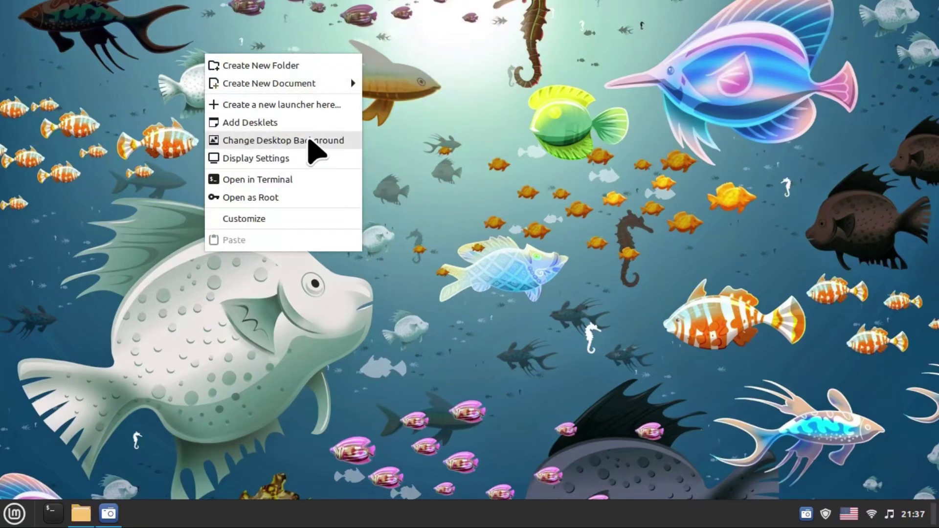
{"action": "left_click", "coordinate": [315, 162]}
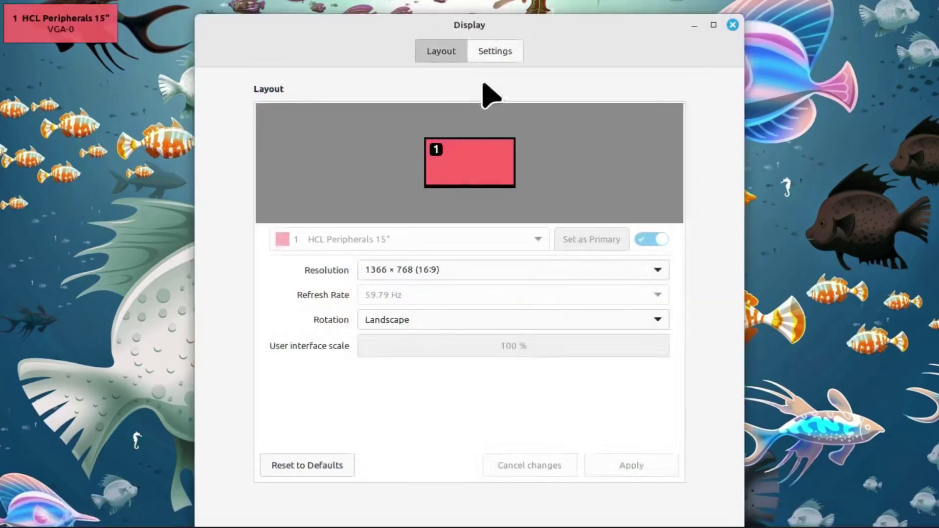
{"action": "left_click_drag", "start_coordinate": [550, 33], "coordinate": [544, 30]}
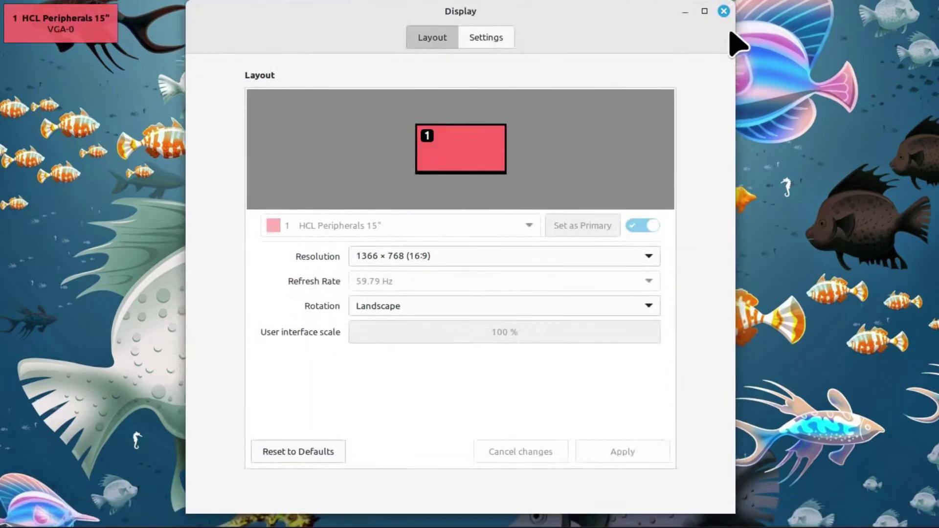
{"action": "left_click", "coordinate": [723, 11]}
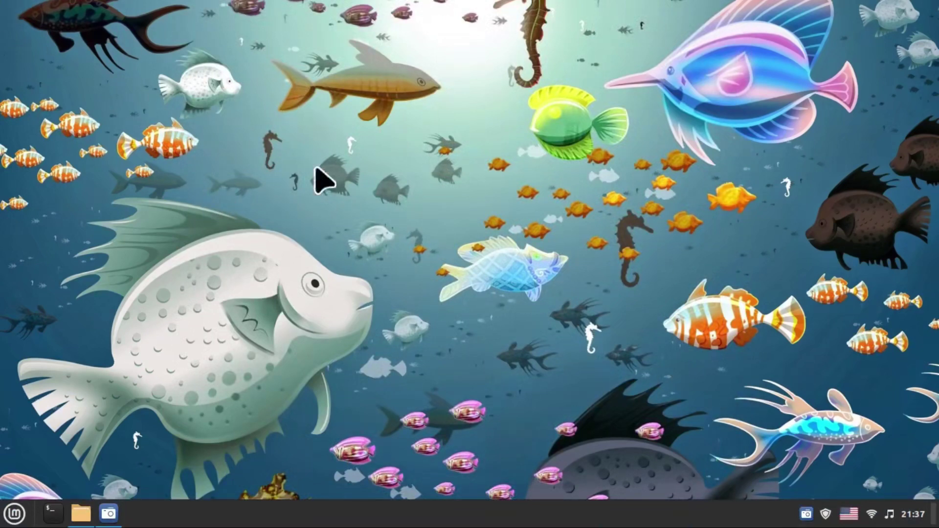
Create a new empty document on the desktop, keeping its default name
{"action": "right_click", "coordinate": [67, 137]}
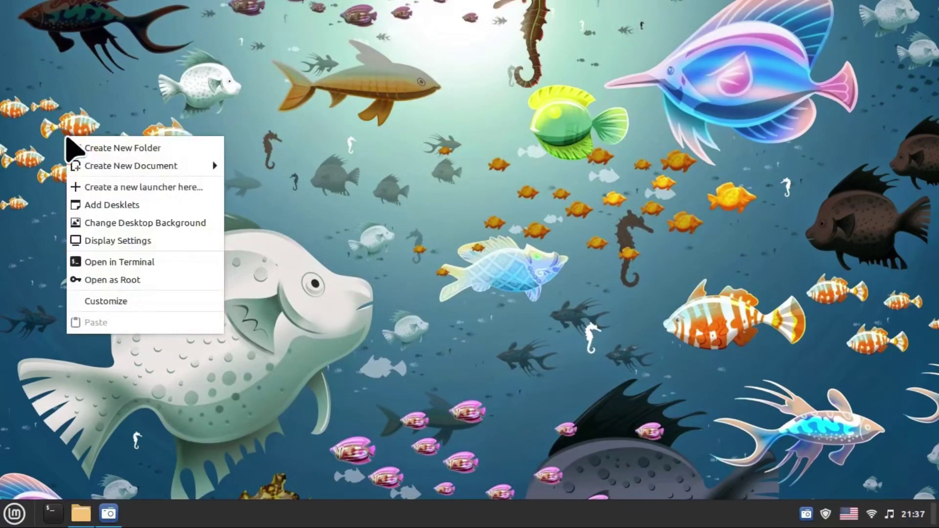
{"action": "mouse_move", "coordinate": [110, 161]}
{"action": "left_click", "coordinate": [284, 188]}
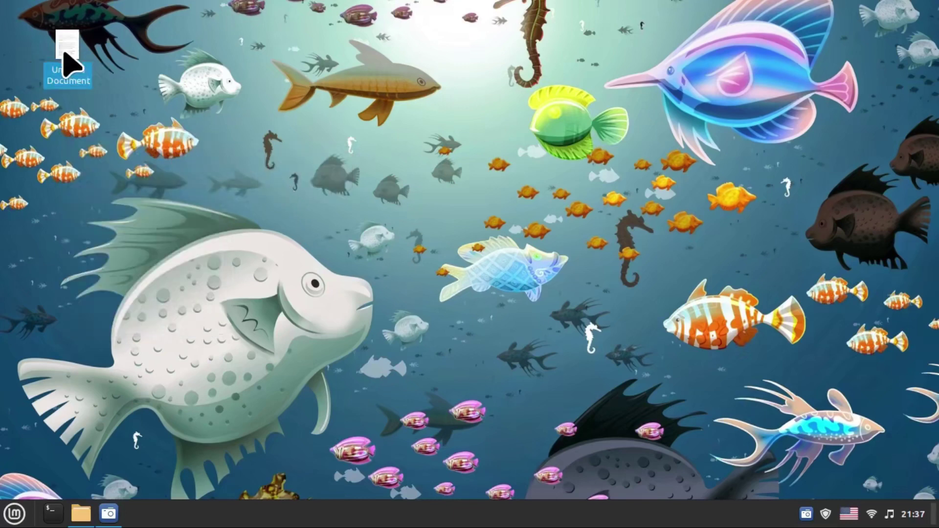
Open the Desktop folder in the file manager and check it for the new document
{"action": "left_click", "coordinate": [81, 513]}
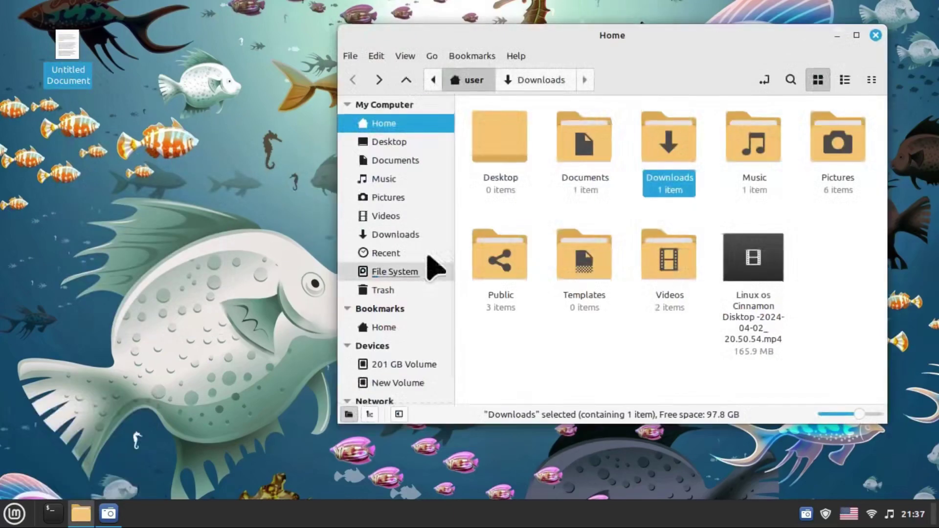
{"action": "left_click", "coordinate": [492, 157]}
{"action": "double_click", "coordinate": [491, 156]}
{"action": "left_click_drag", "start_coordinate": [618, 223], "coordinate": [578, 230]}
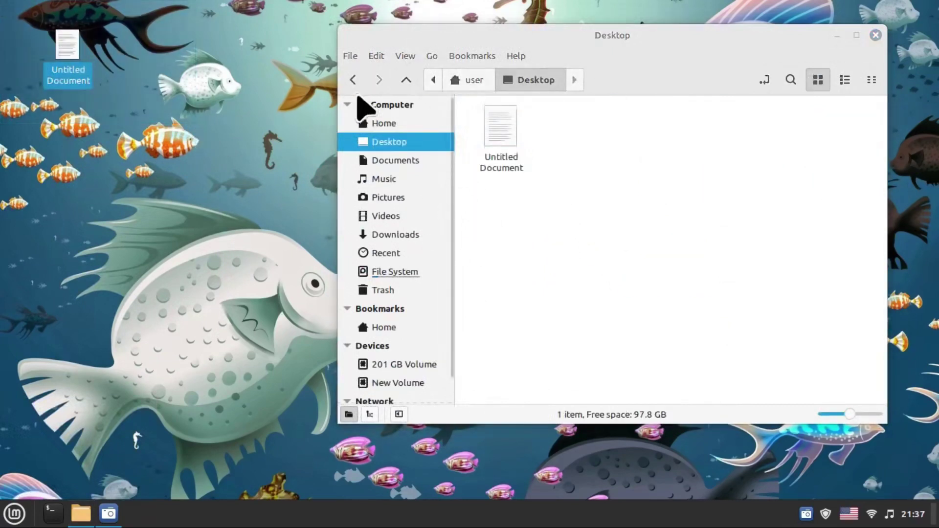
Delete the Untitled Document from the desktop, recheck the Desktop folder, and close the file manager window
{"action": "key", "text": "Delete"}
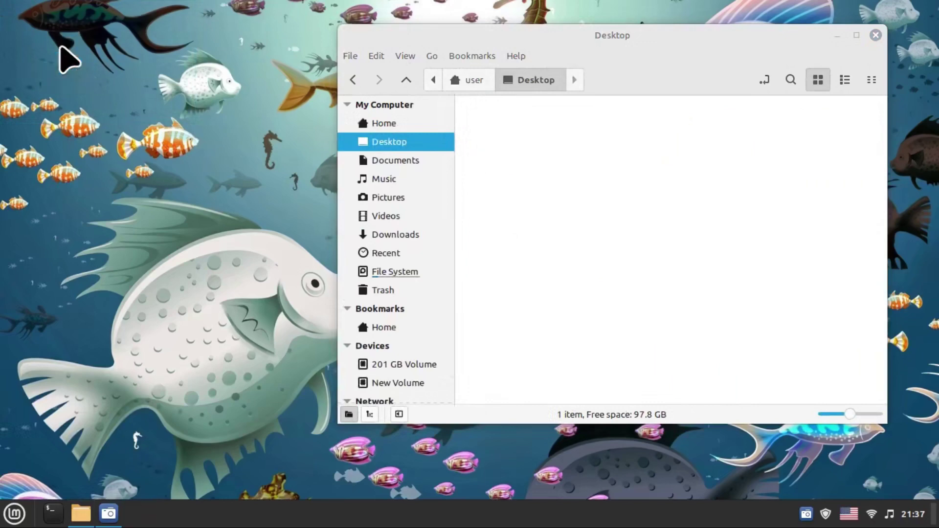
{"action": "left_click", "coordinate": [353, 80]}
{"action": "left_click_drag", "start_coordinate": [610, 35], "coordinate": [410, 36]}
{"action": "double_click", "coordinate": [295, 146]}
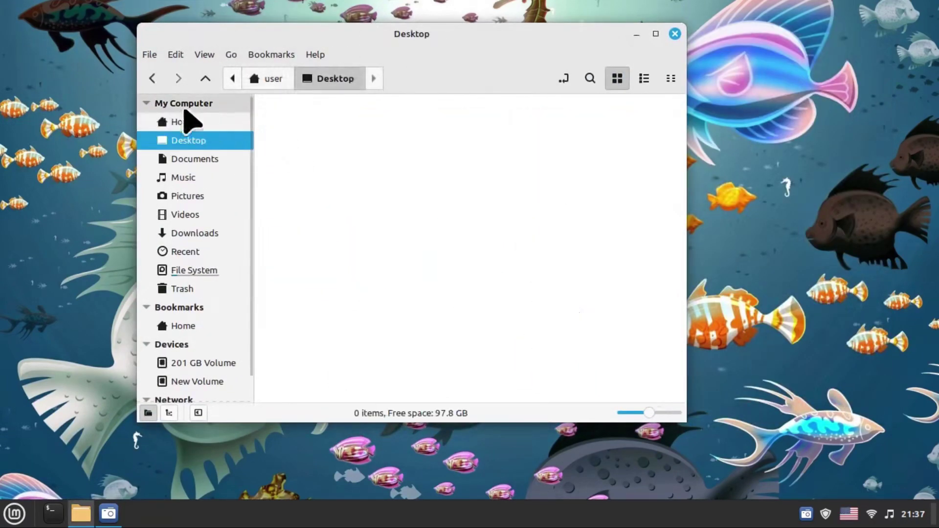
{"action": "left_click", "coordinate": [153, 79]}
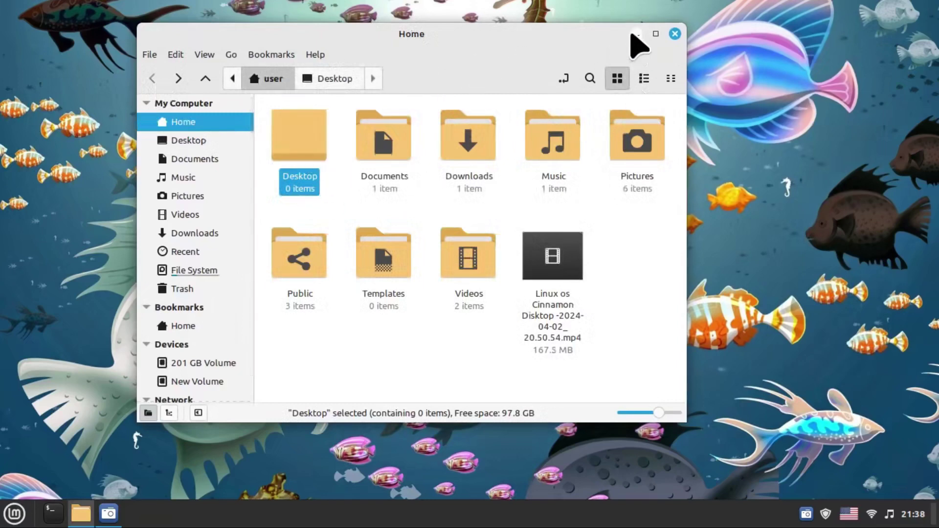
{"action": "left_click", "coordinate": [636, 36]}
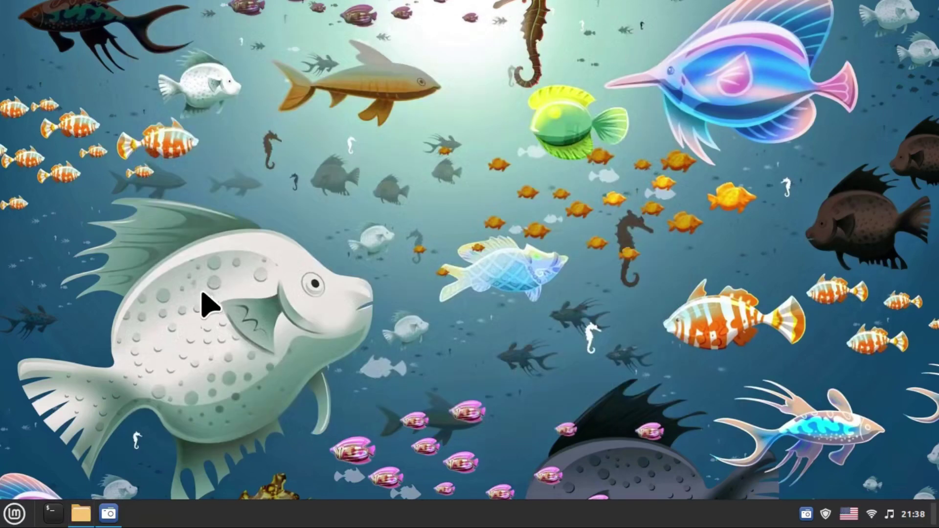
{"action": "left_click", "coordinate": [81, 513]}
{"action": "left_click", "coordinate": [675, 34]}
Look through the application menu categories, open the shutdown options, and dismiss the Session dialog without shutting down
{"action": "left_click", "coordinate": [14, 513]}
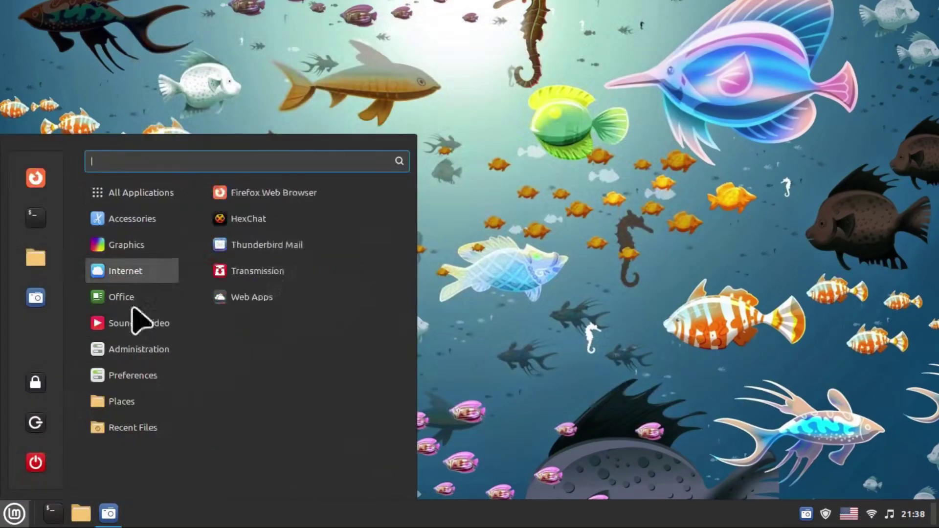
{"action": "mouse_move", "coordinate": [125, 428]}
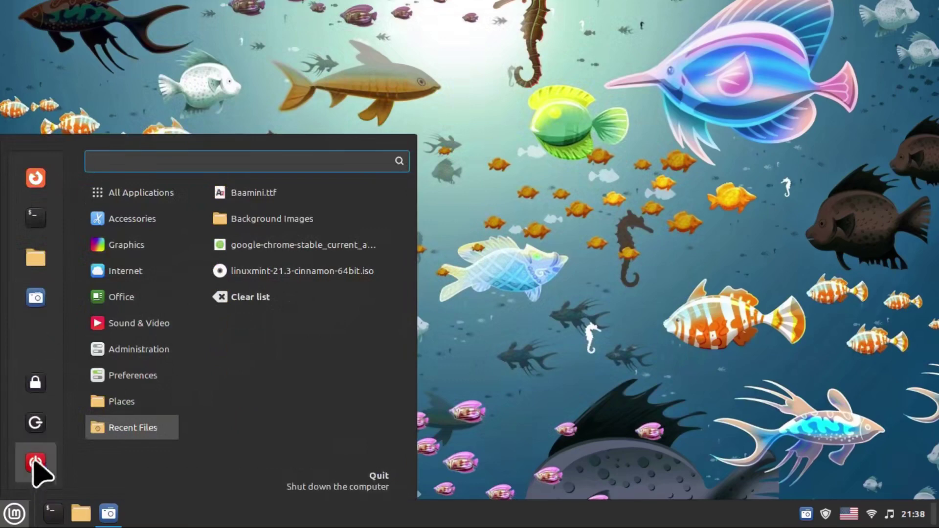
{"action": "left_click", "coordinate": [33, 463]}
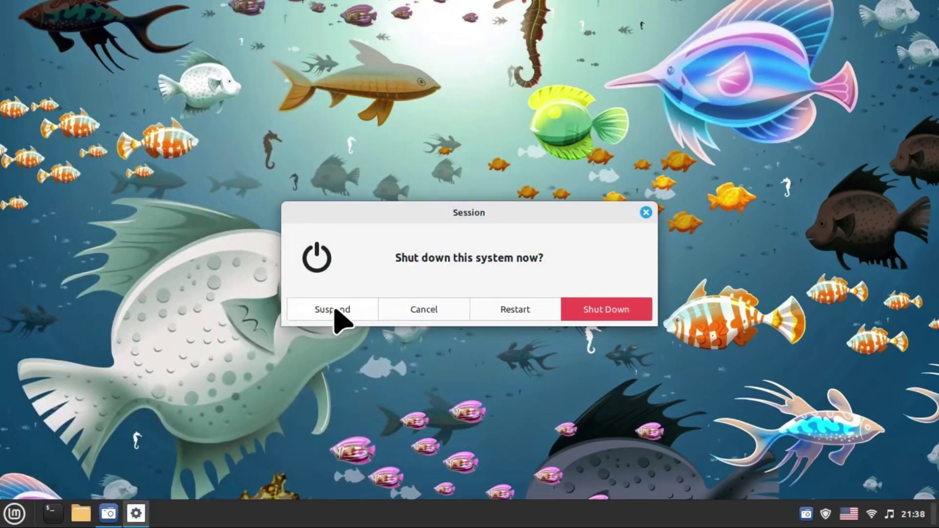
{"action": "left_click", "coordinate": [645, 213]}
Enlarge the application menu to nearly the full screen height and reopen it to check the new size
{"action": "left_click", "coordinate": [15, 513]}
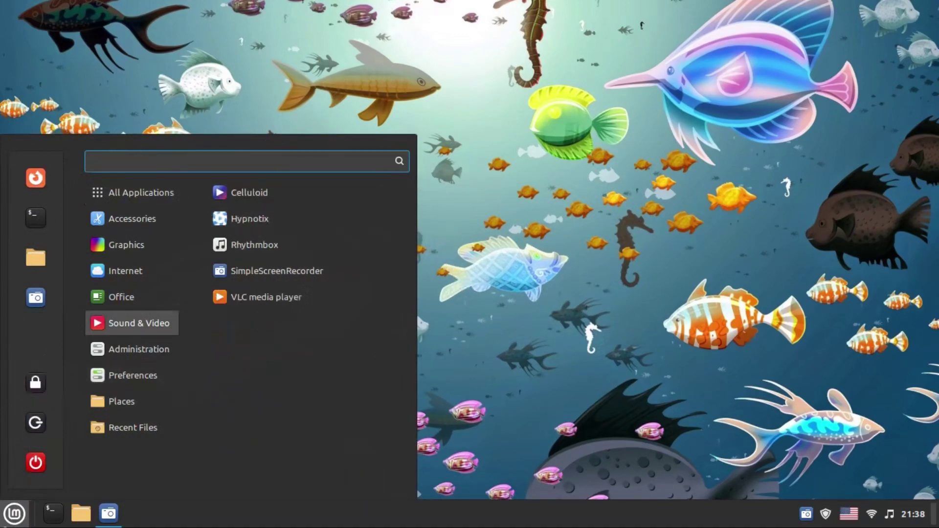
{"action": "left_click", "coordinate": [14, 513]}
{"action": "left_click", "coordinate": [14, 513]}
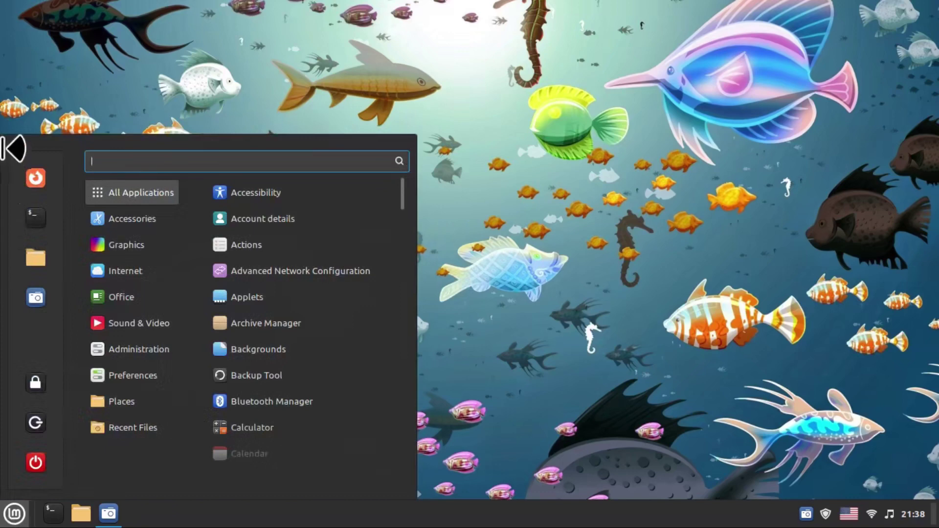
{"action": "left_click_drag", "start_coordinate": [413, 137], "coordinate": [483, 11]}
{"action": "left_click", "coordinate": [11, 516]}
{"action": "left_click", "coordinate": [10, 518]}
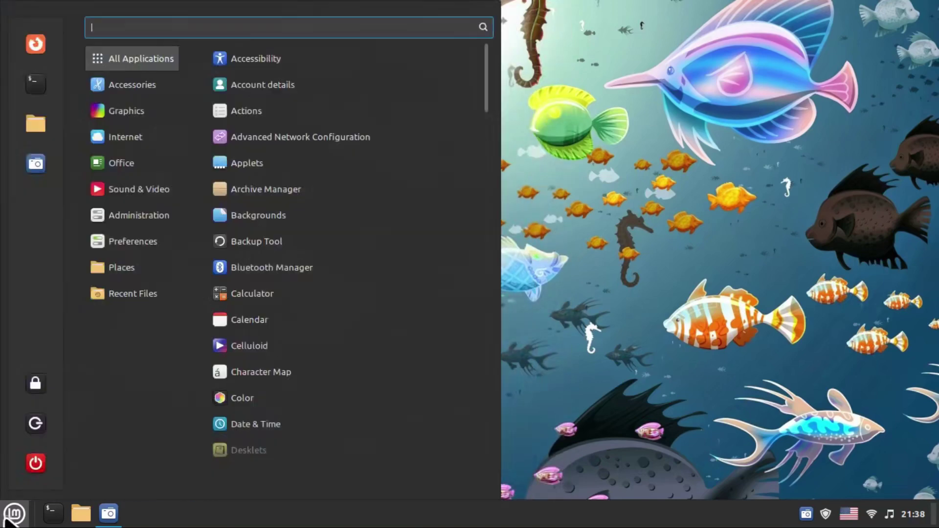
Shrink the application menu to a compact size, widen it slightly so application names fit, and reopen it to check
{"action": "left_click_drag", "start_coordinate": [482, 16], "coordinate": [312, 165]}
{"action": "left_click", "coordinate": [15, 512]}
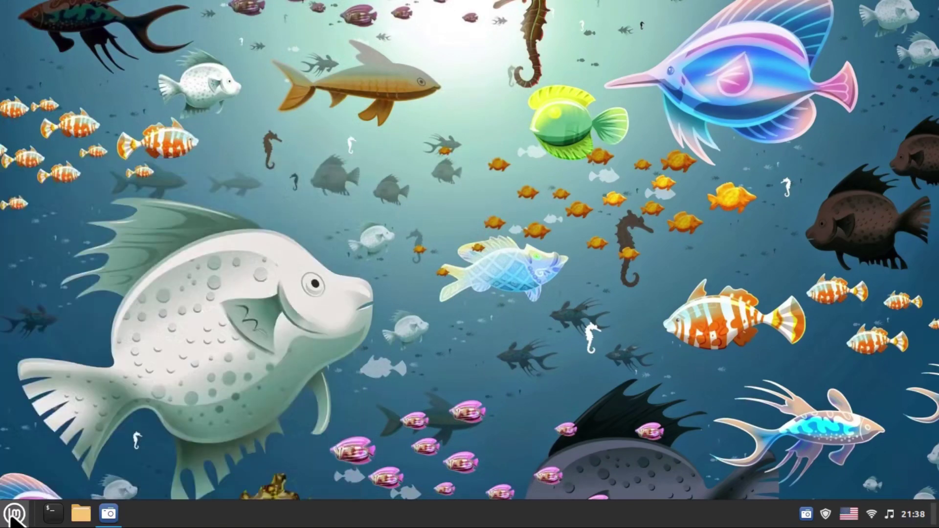
{"action": "left_click", "coordinate": [14, 512]}
{"action": "mouse_move", "coordinate": [137, 346]}
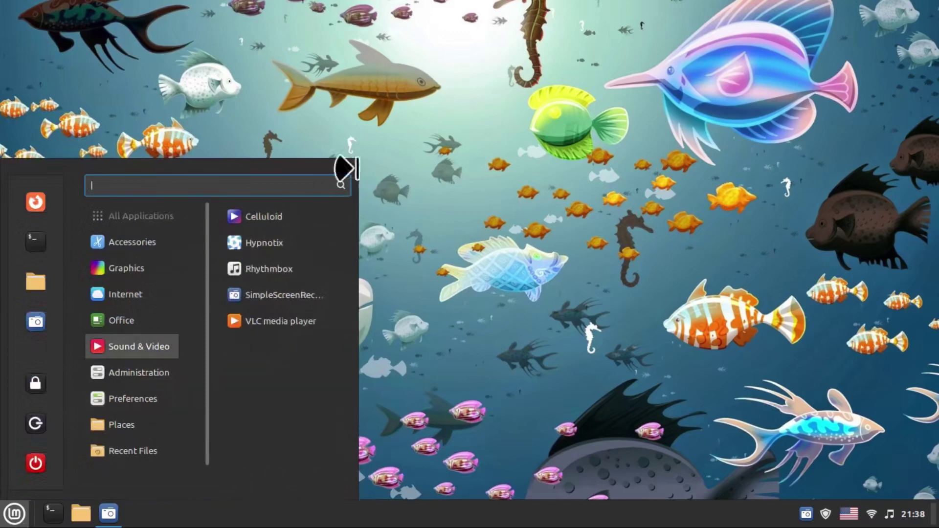
{"action": "left_click_drag", "start_coordinate": [349, 165], "coordinate": [398, 171]}
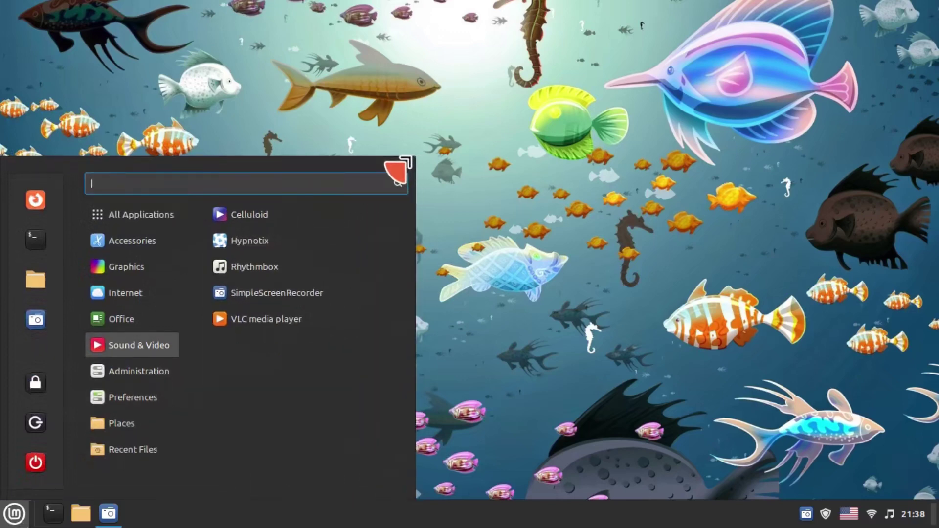
{"action": "left_click", "coordinate": [2, 525]}
{"action": "left_click", "coordinate": [2, 525]}
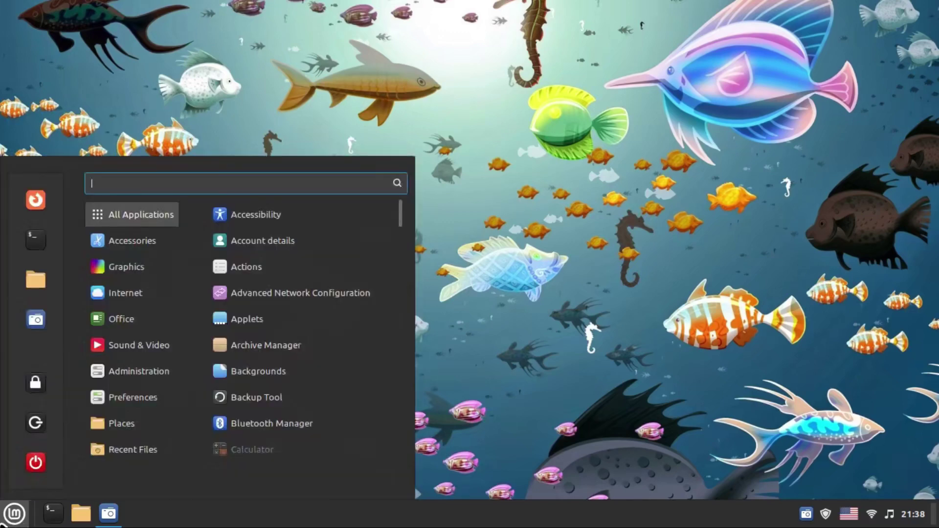
{"action": "left_click", "coordinate": [2, 525]}
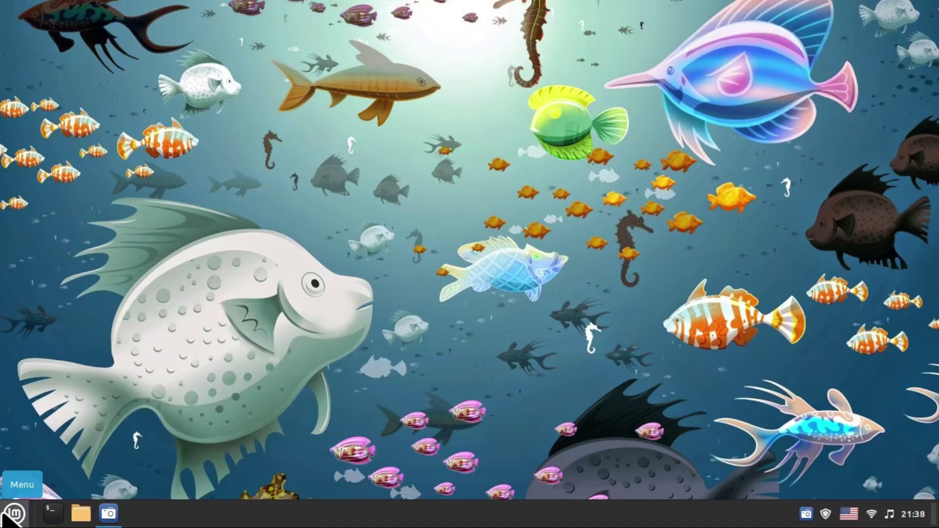